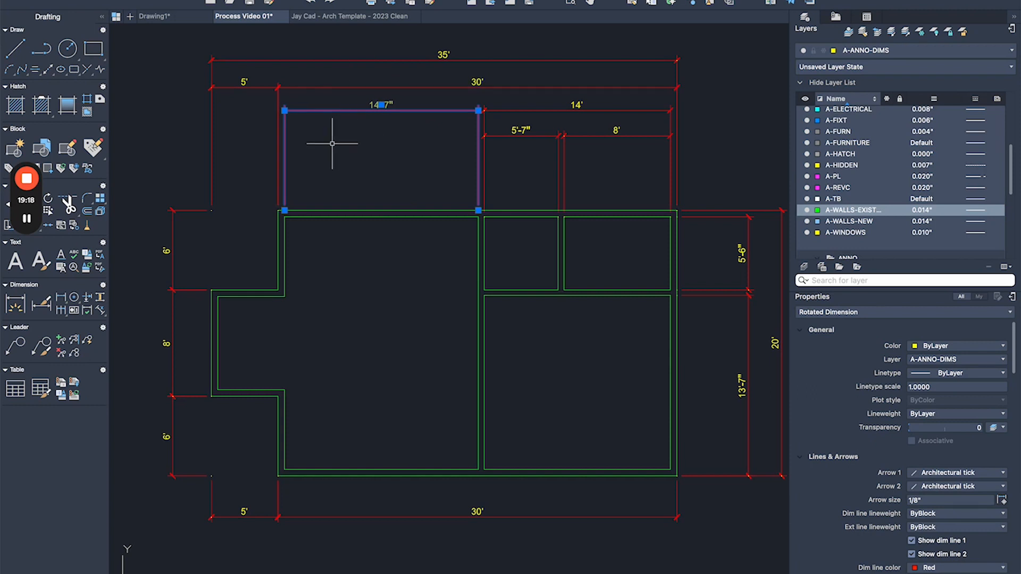
Draw a small square in the middle of the large western room.
key(Escape)
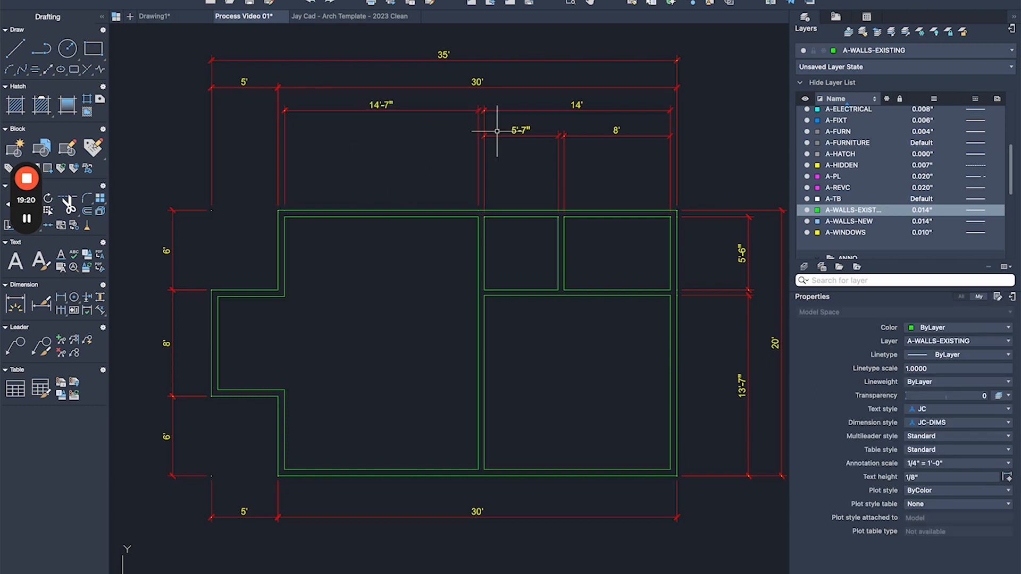
click(943, 343)
click(945, 345)
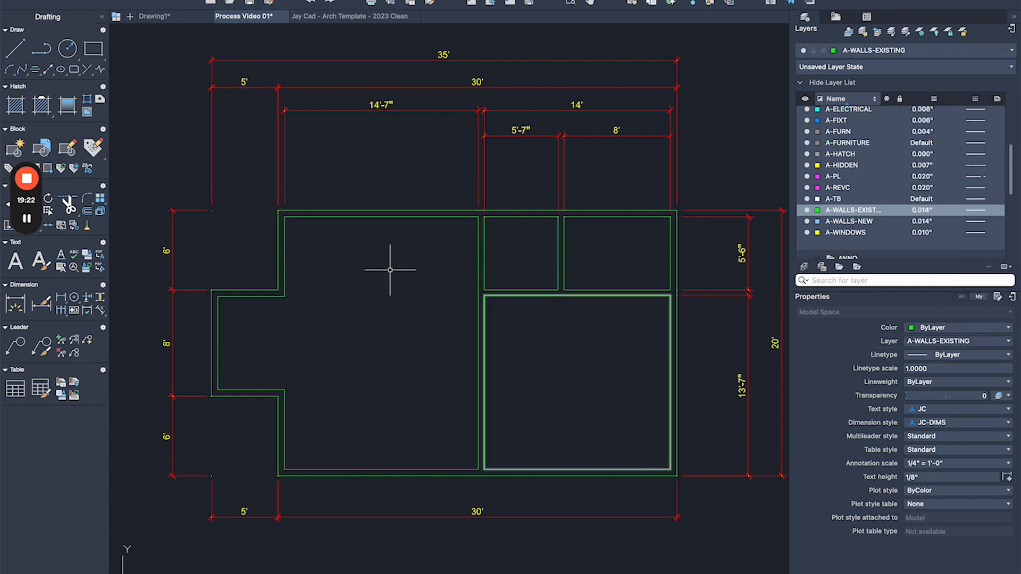
text(rec)
key(Return)
click(417, 279)
click(372, 320)
Draw a circle below the square's lower-left corner, with its edge reaching that corner.
scroll(396, 300, up, 5)
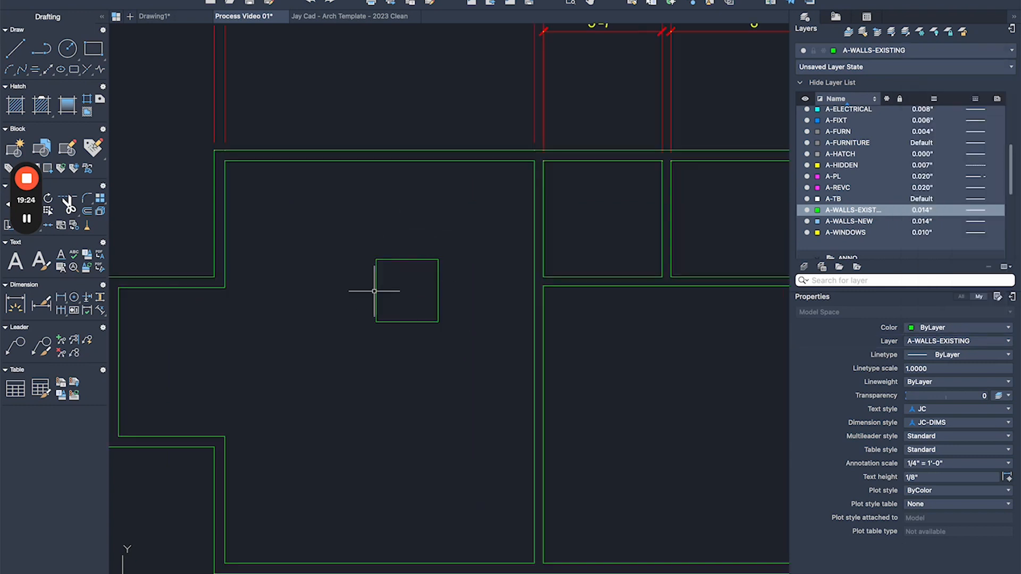
text(c)
key(Return)
click(333, 369)
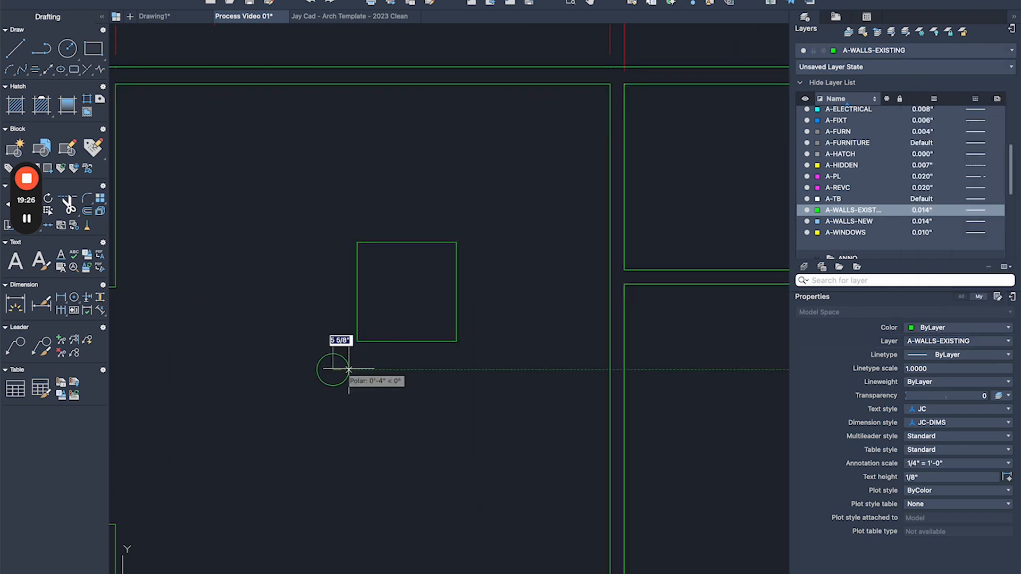
click(368, 370)
Draw a small tilted three-sided polygon below the square, beside the circle.
text(op)
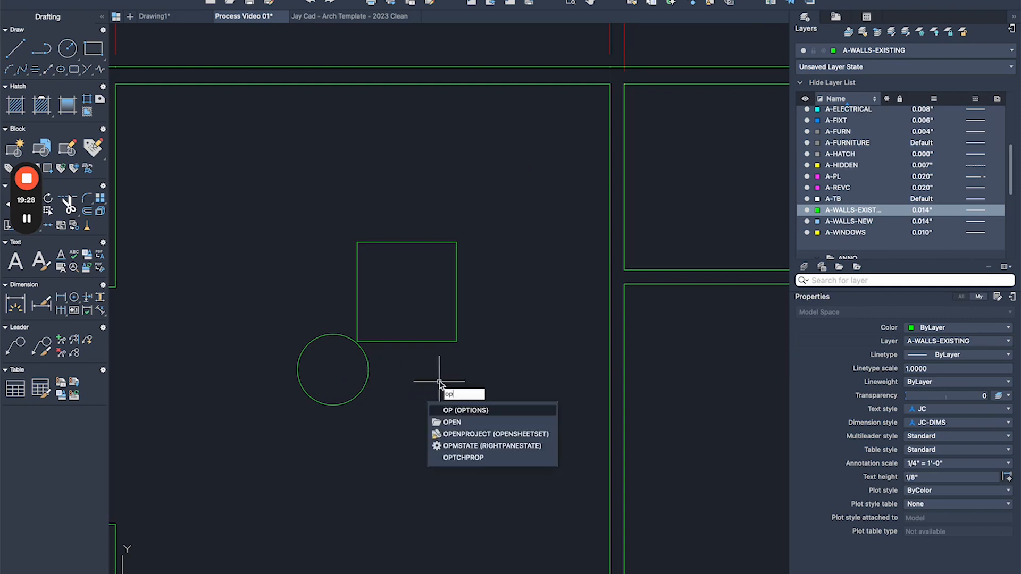
key(Return)
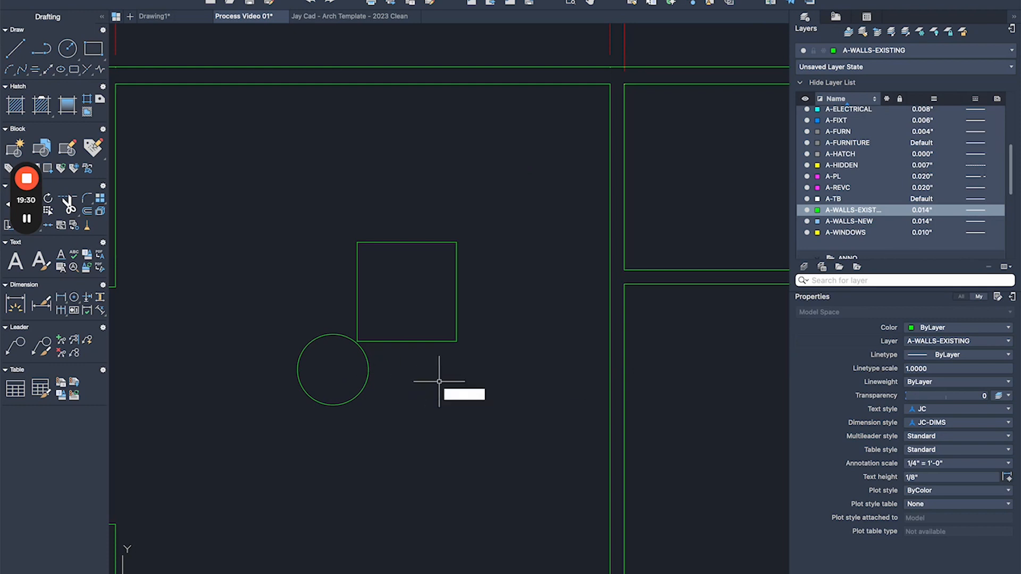
text(pol)
key(Return)
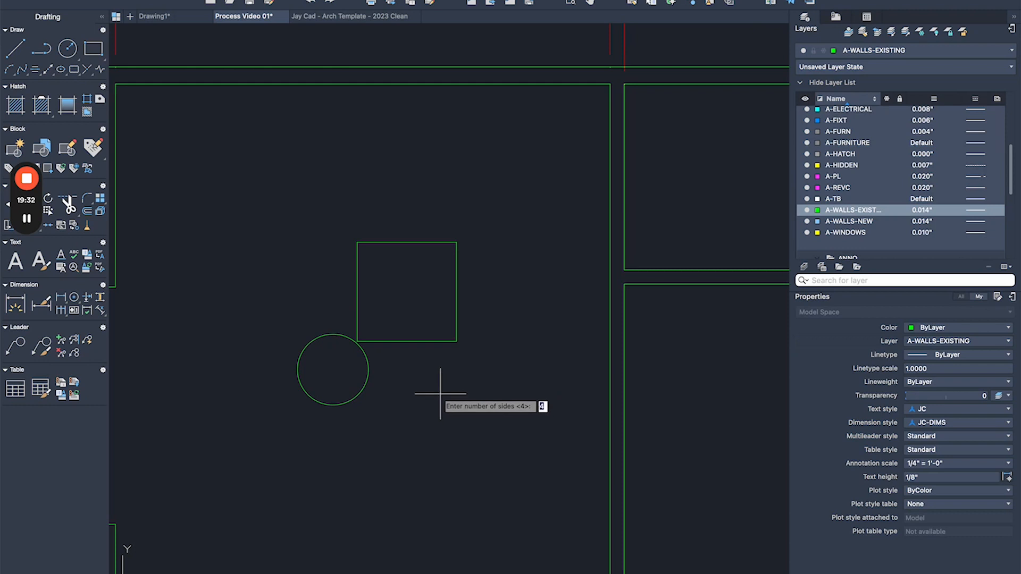
key(Return)
click(441, 395)
key(Return)
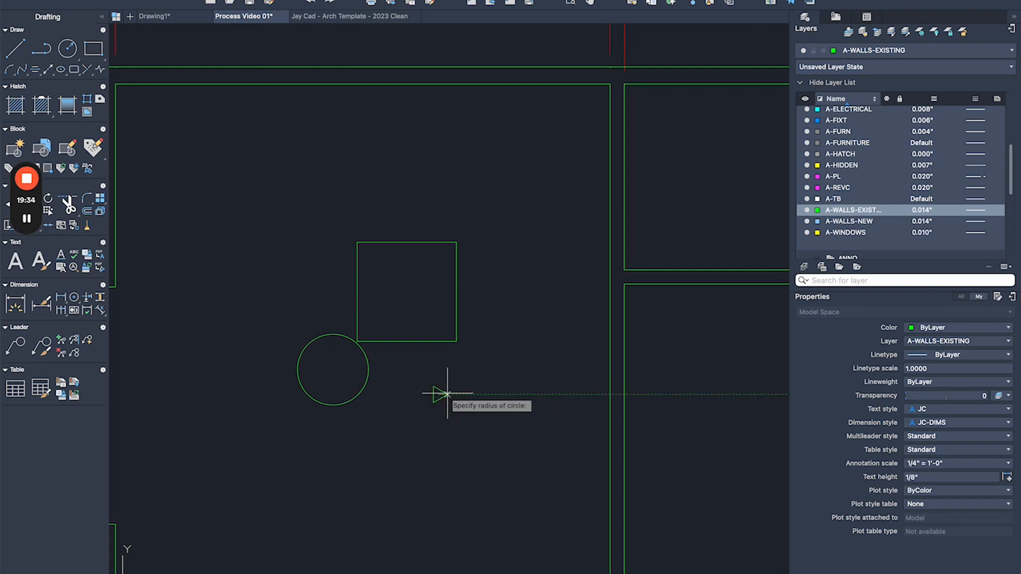
click(465, 366)
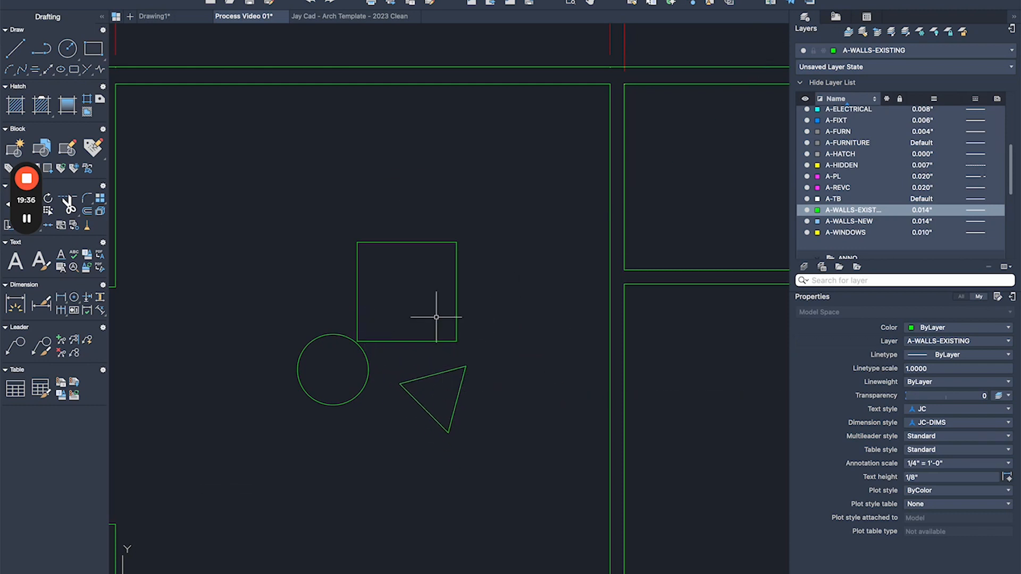
Place a short horizontal linear dimension between two free points in the empty space just west of the square.
middle_drag(418, 305, 498, 305)
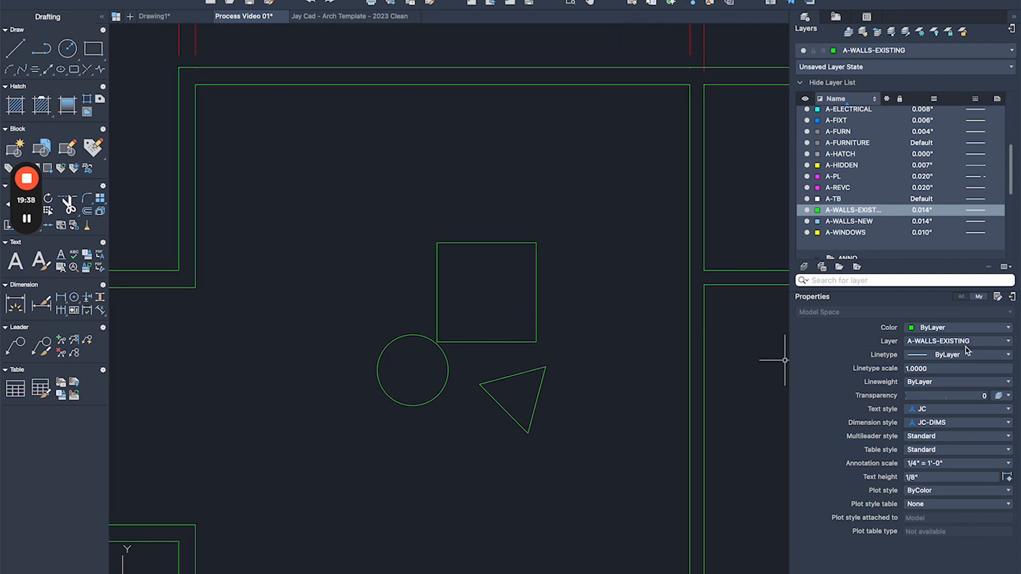
text(dli)
key(space)
click(350, 270)
click(387, 270)
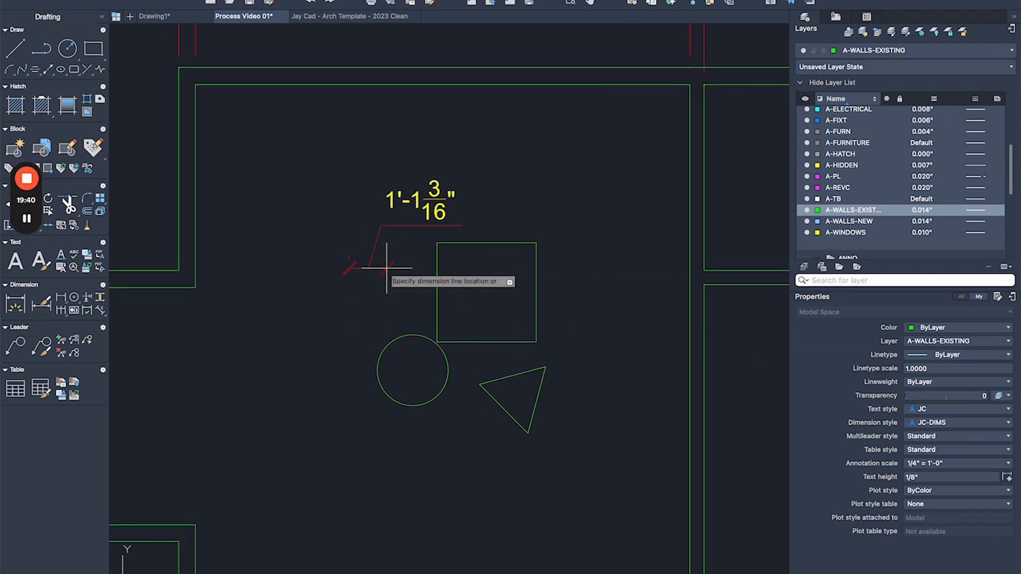
click(386, 243)
Delete the short test dimension together with the square, circle and triangle from the large room.
click(412, 169)
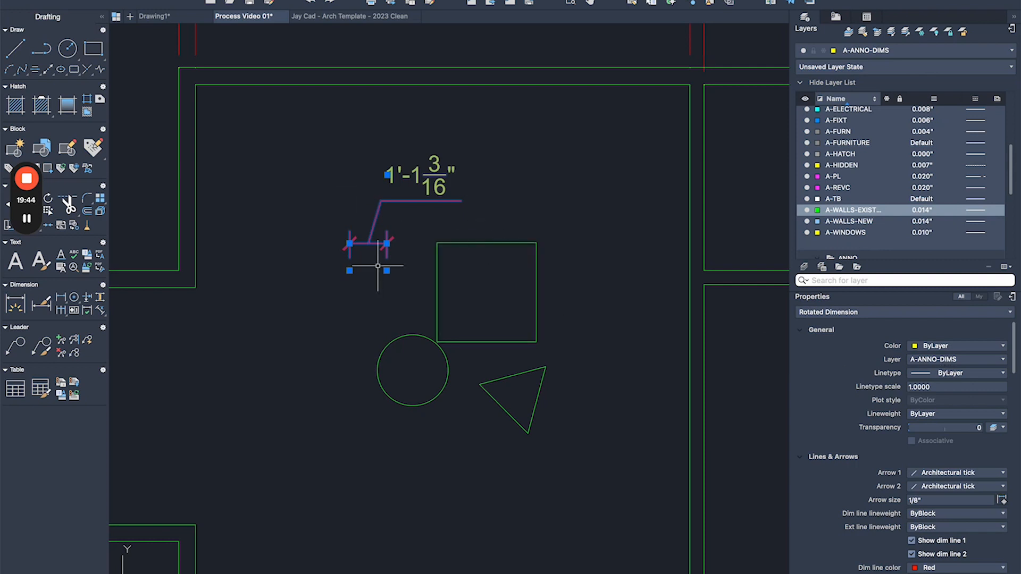
scroll(520, 166, down, 4)
scroll(587, 143, up, 4)
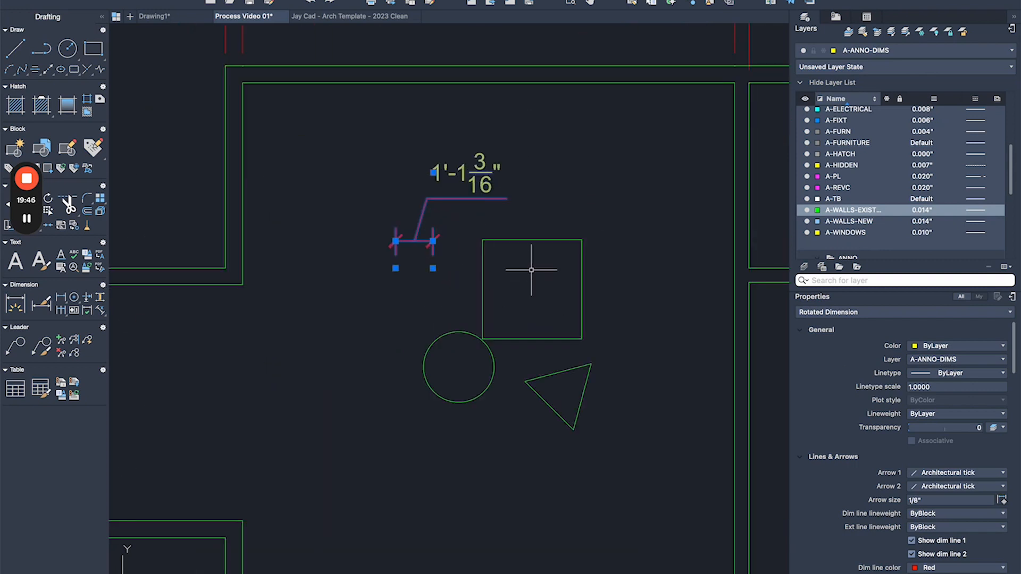
scroll(531, 270, down, 2)
scroll(560, 255, up, 2)
key(Delete)
click(611, 226)
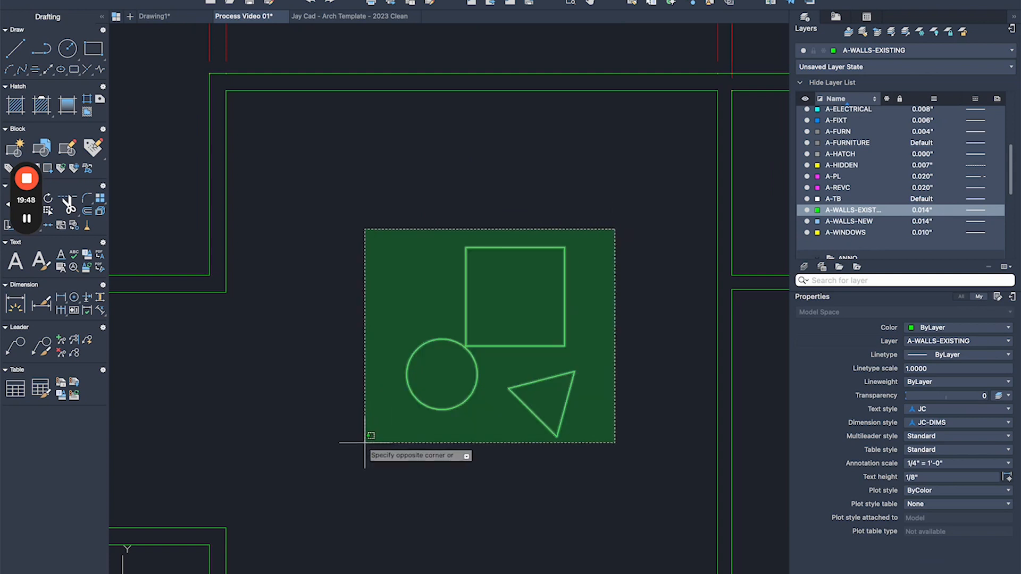
click(366, 422)
key(Delete)
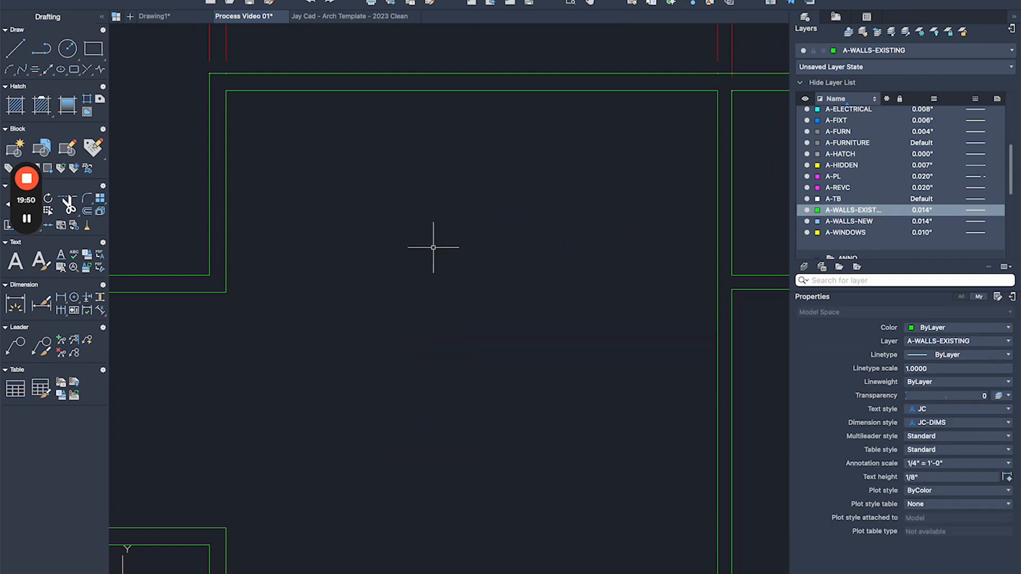
text(dim)
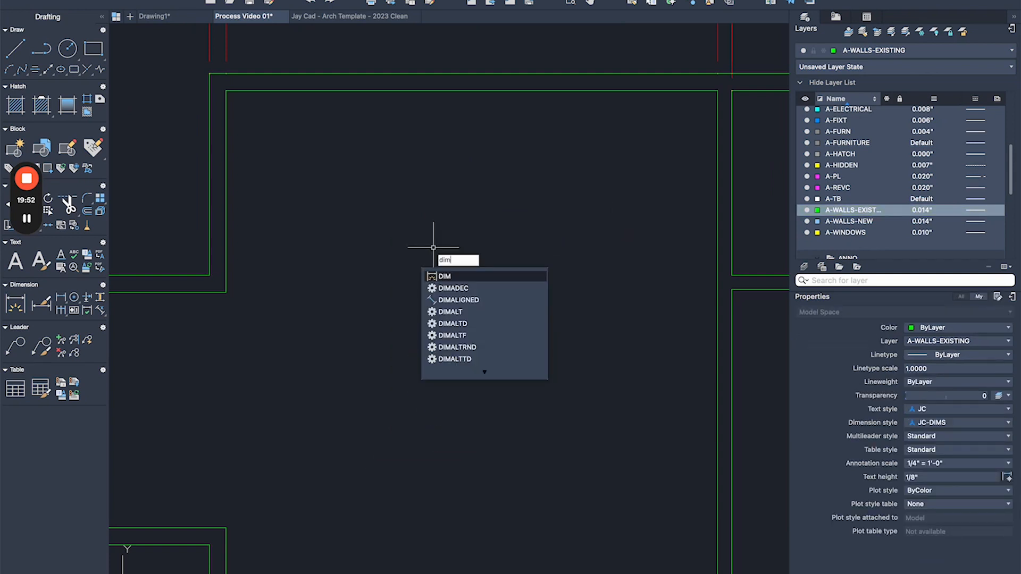
key(Down)
key(Down)
key(Down)
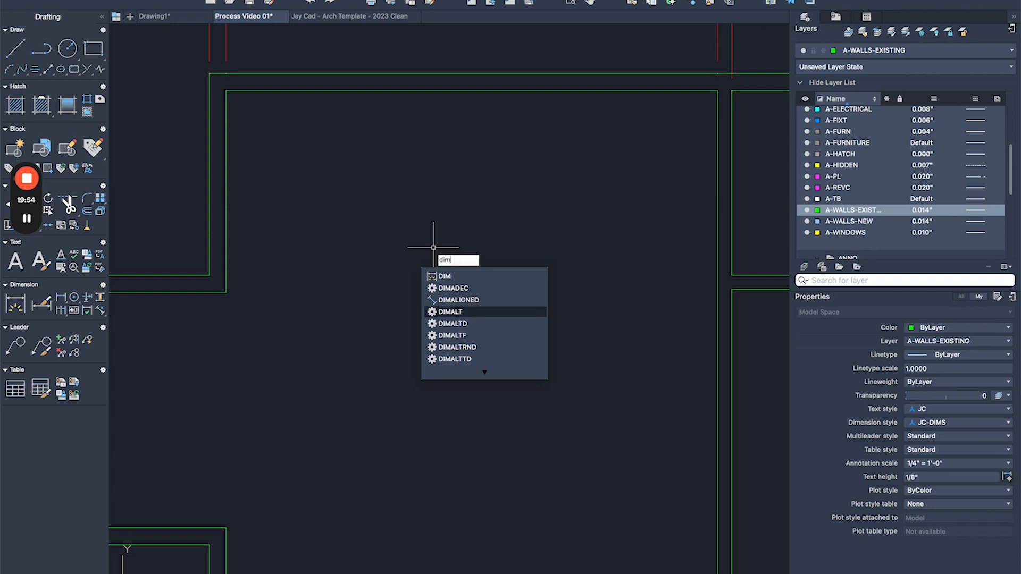
key(Down)
key(Down)
key(Up)
key(Up)
key(Up)
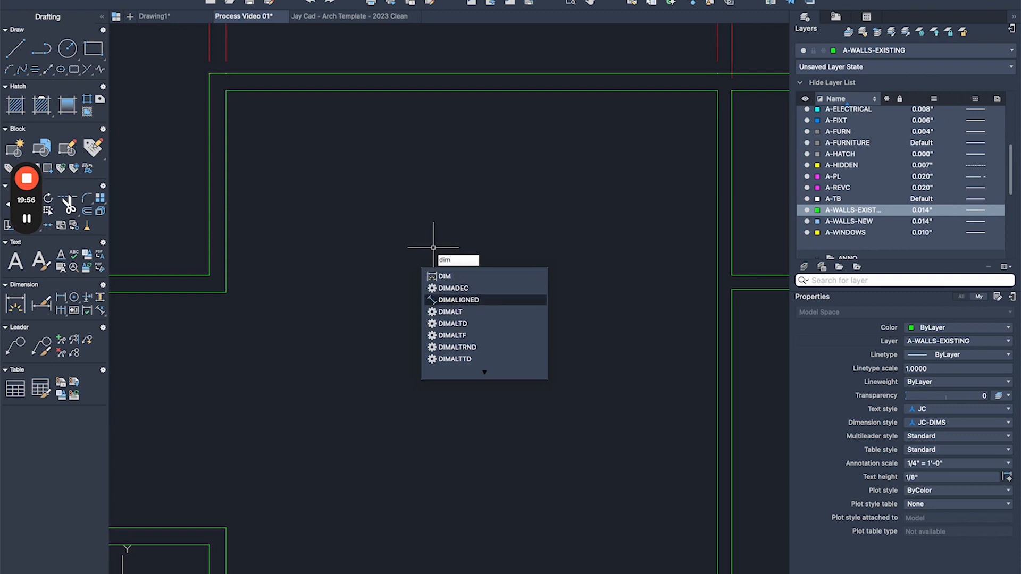
key(Return)
Draw a short polyline across the wall thickness at the midpoint of the western bump-out's 8' wall.
scroll(372, 246, down, 6)
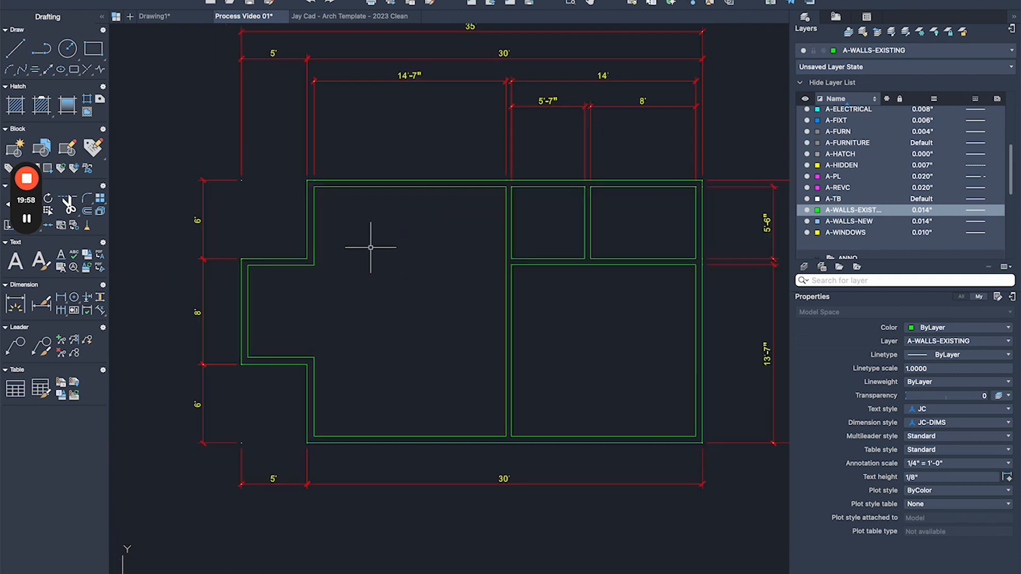
scroll(371, 228, up, 2)
scroll(486, 196, up, 2)
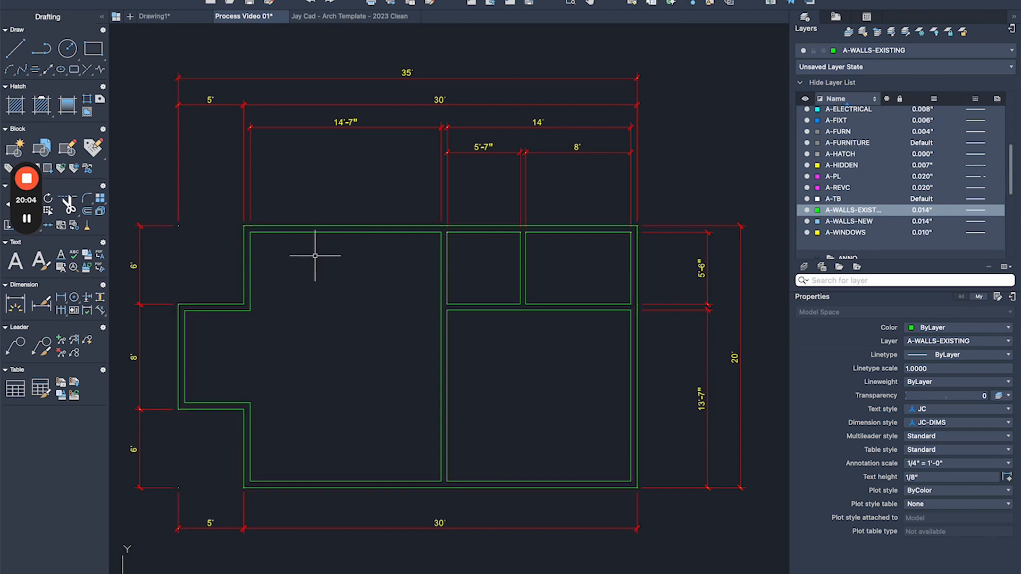
middle_drag(370, 147, 420, 160)
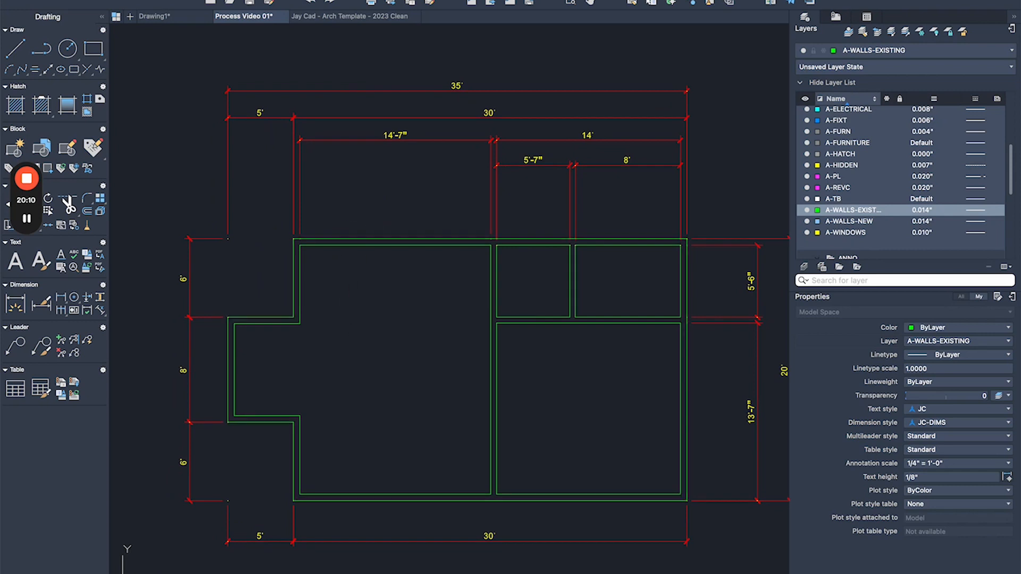
middle_drag(356, 303, 374, 290)
text(pl)
key(Return)
scroll(243, 347, up, 2)
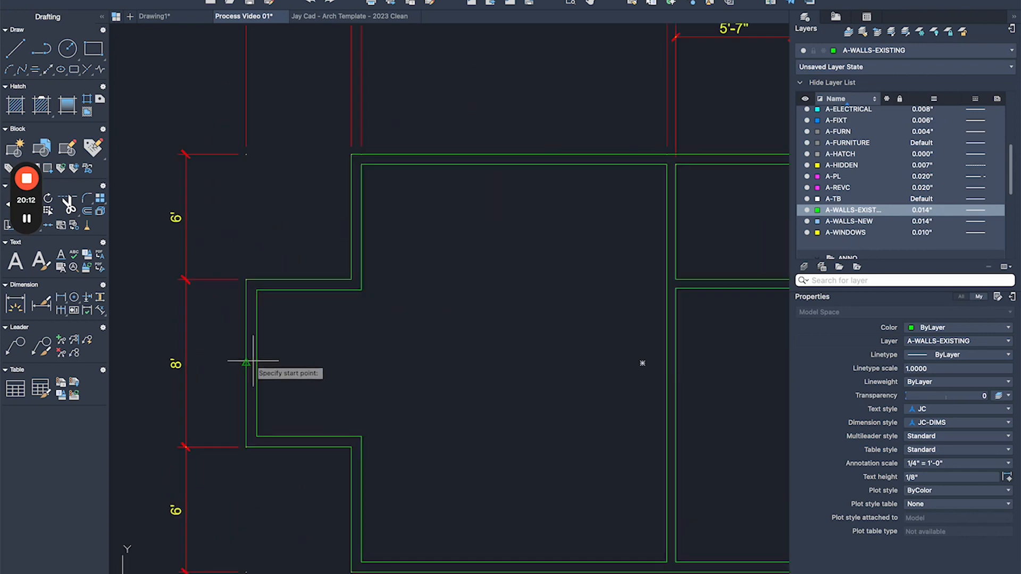
scroll(260, 365, up, 2)
click(255, 363)
click(239, 361)
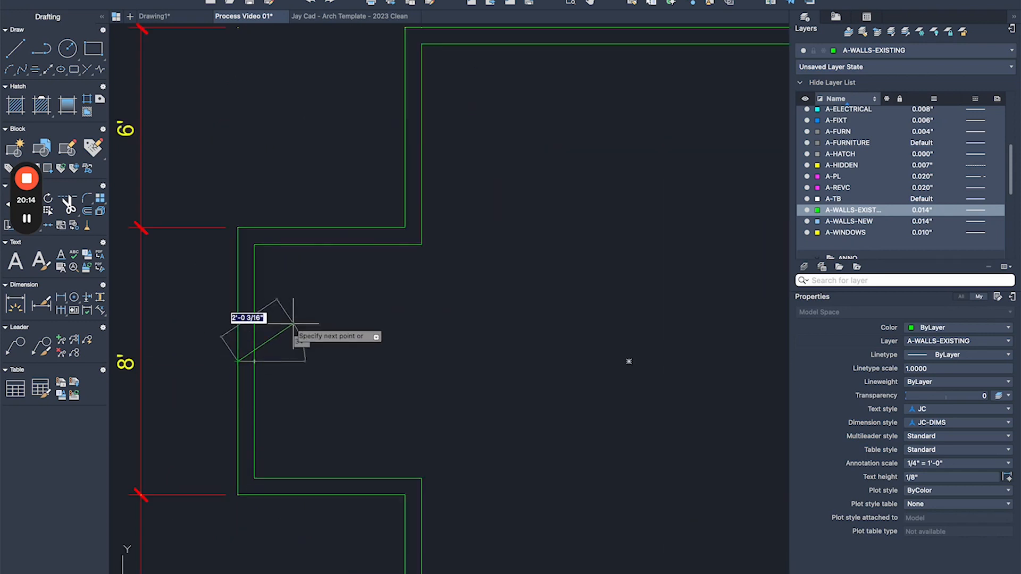
key(Escape)
Offset the short cross line by 3' upward and downward along the bump-out's end wall.
middle_drag(277, 323, 360, 271)
text(o)
key(Return)
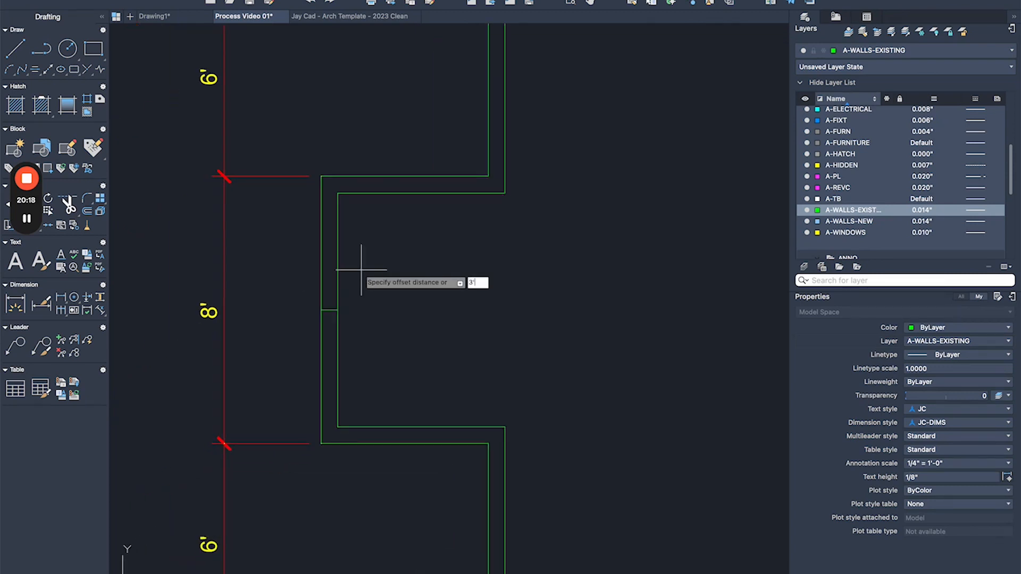
text(3')
key(Return)
click(330, 310)
click(330, 298)
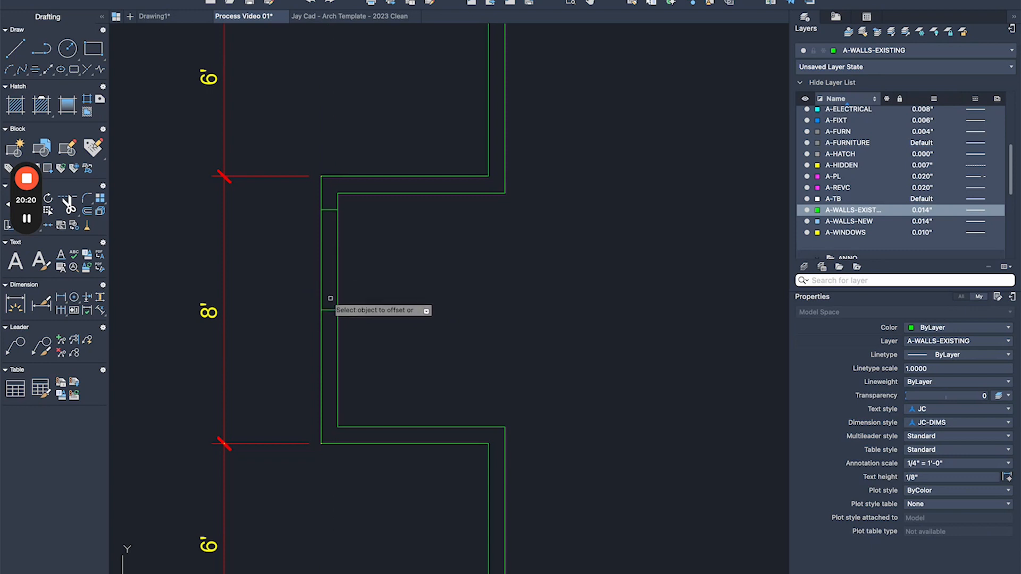
click(329, 310)
click(329, 345)
key(Escape)
Delete the original cross line at the midpoint of the bump-out's end wall.
click(295, 303)
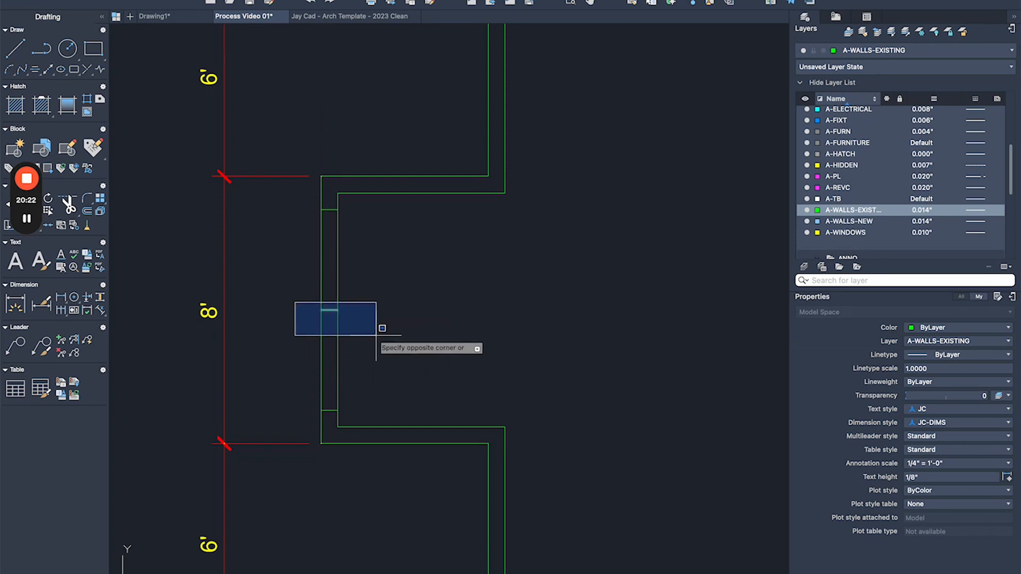
click(377, 335)
key(Escape)
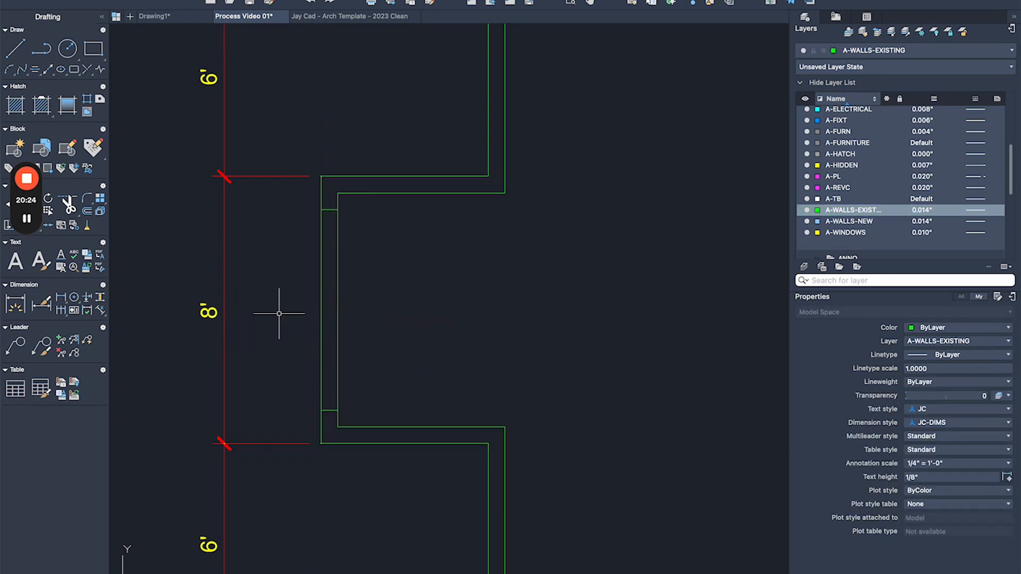
Trim away the inner and outer wall lines between the two offset cross lines to cut an opening in the bump-out.
text(tr)
key(Return)
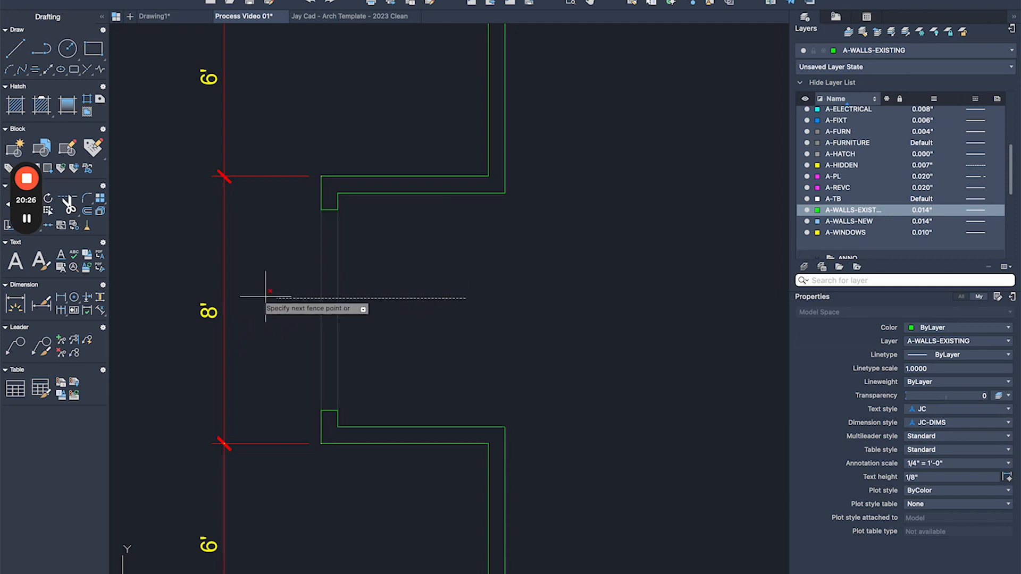
click(292, 126)
click(413, 519)
key(super+a)
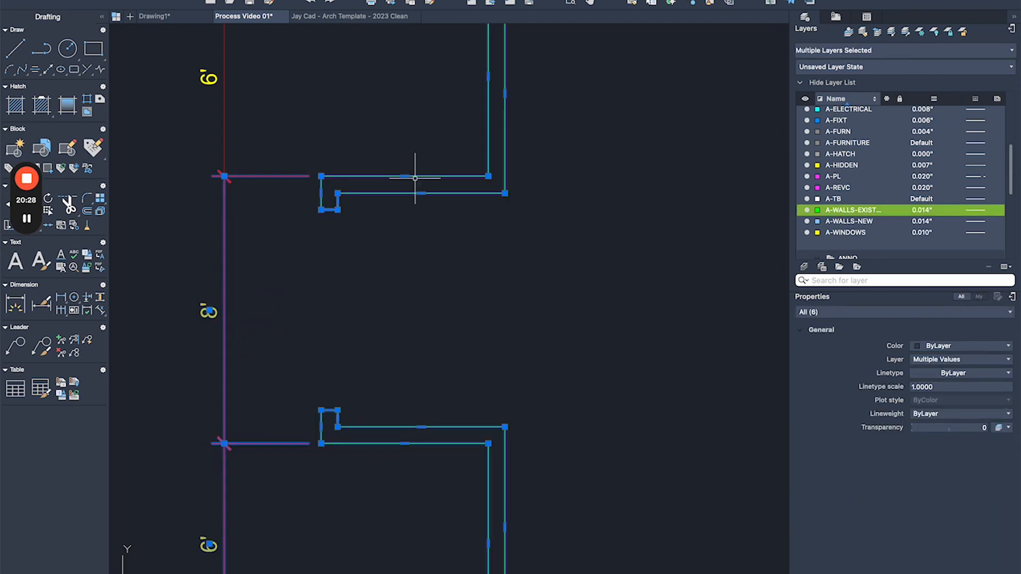
key(Escape)
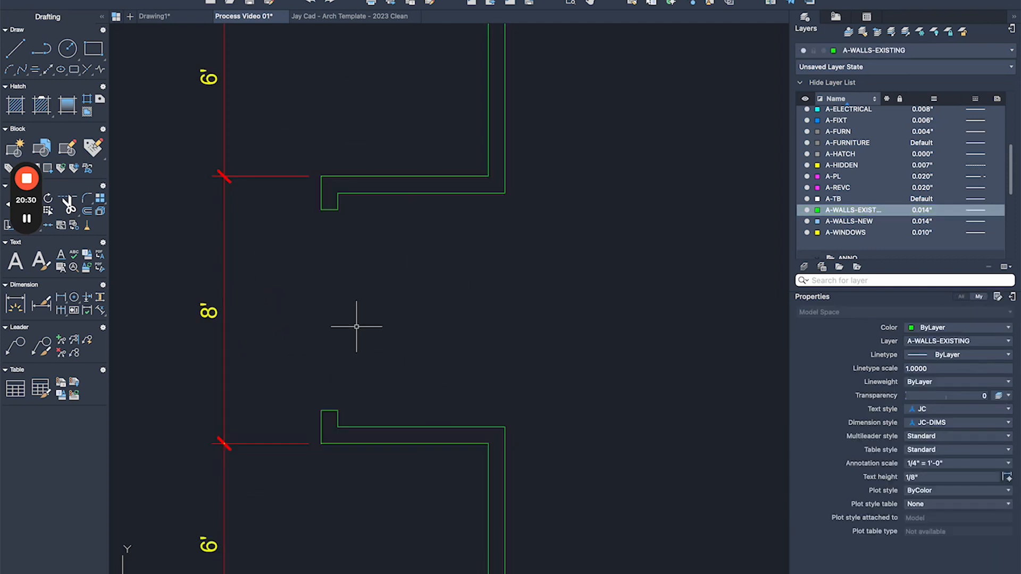
scroll(324, 173, down, 2)
click(372, 175)
scroll(357, 205, down, 4)
key(Escape)
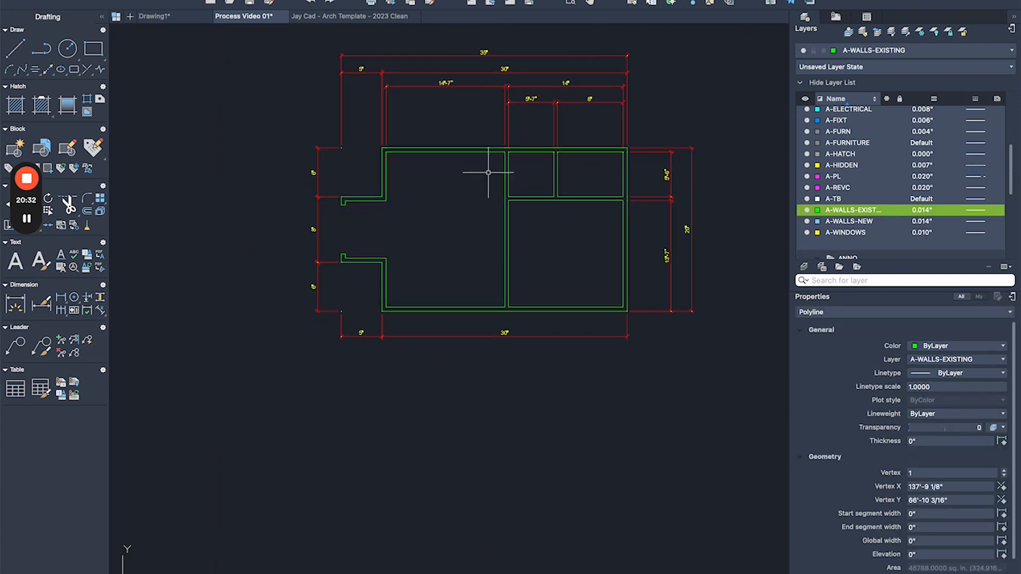
middle_drag(418, 191, 330, 214)
scroll(262, 218, up, 4)
scroll(429, 177, down, 2)
middle_drag(389, 174, 282, 187)
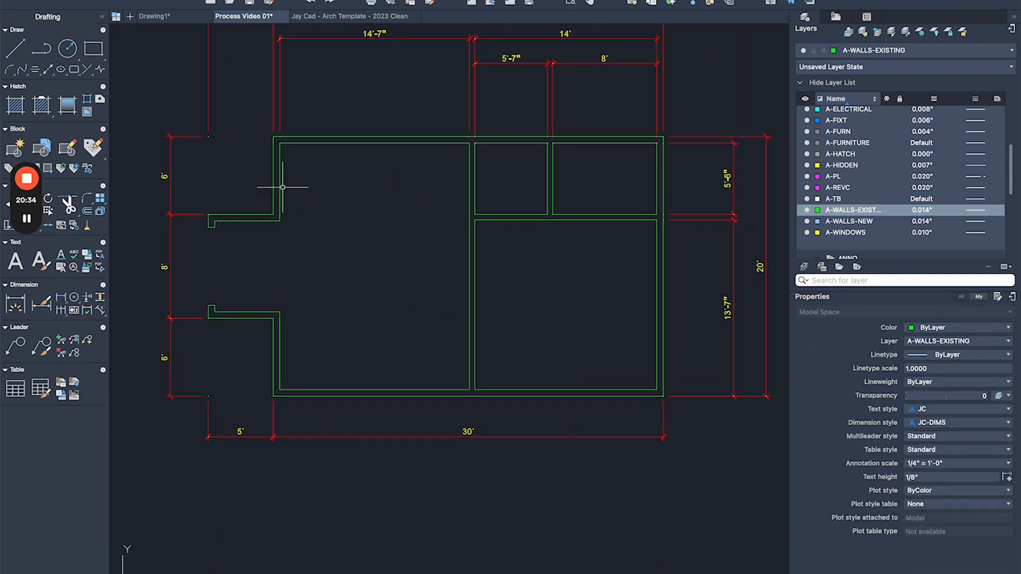
scroll(200, 200, up, 6)
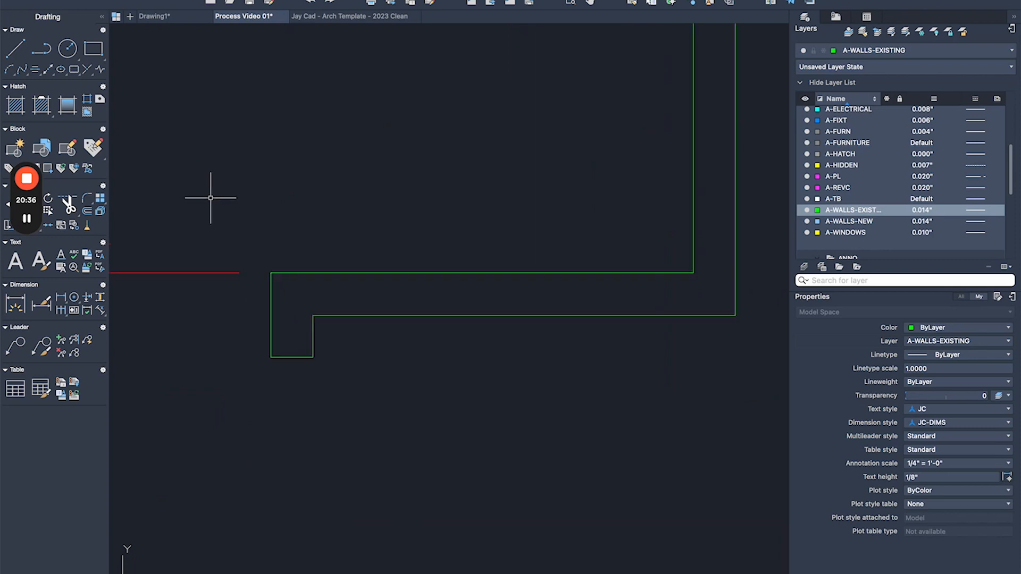
text(l)
key(Return)
scroll(319, 226, up, 2)
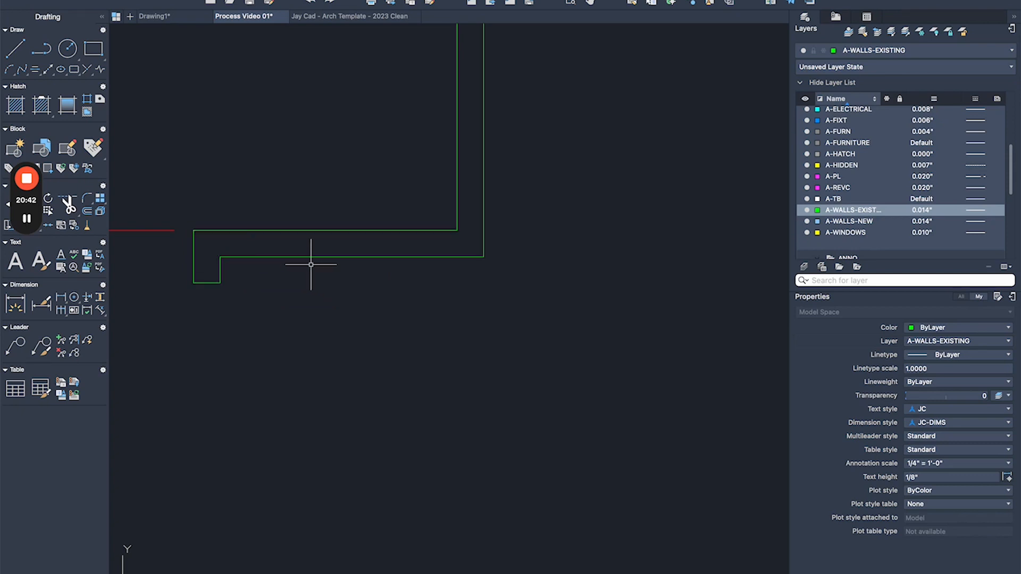
click(215, 204)
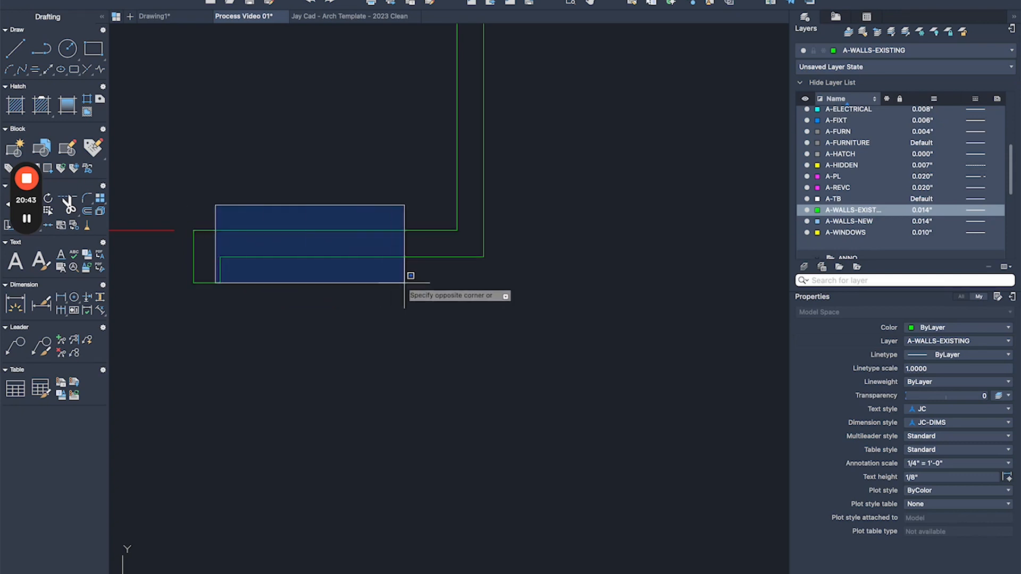
click(456, 275)
click(335, 243)
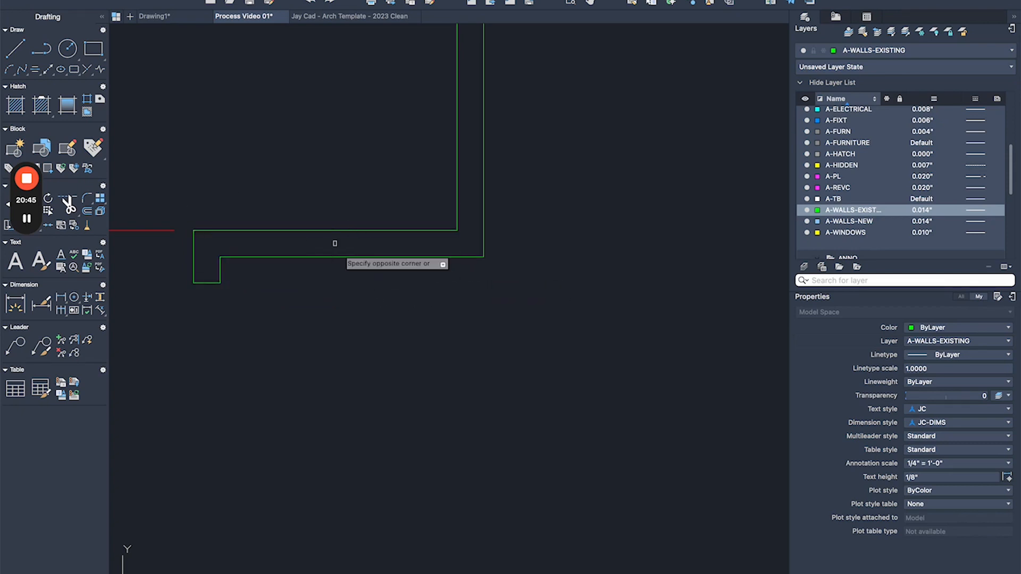
click(367, 256)
mouse_move(351, 258)
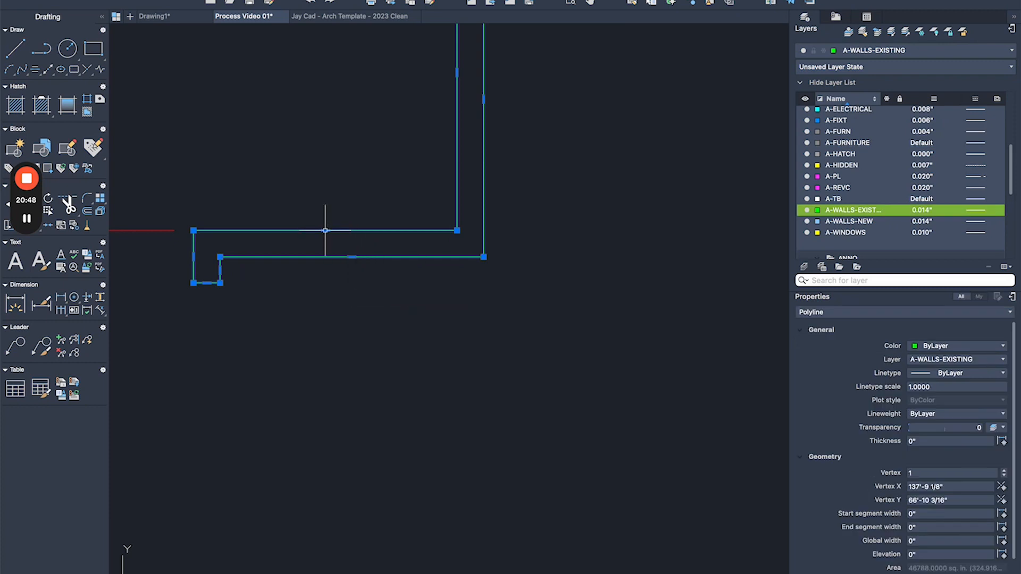
key(Escape)
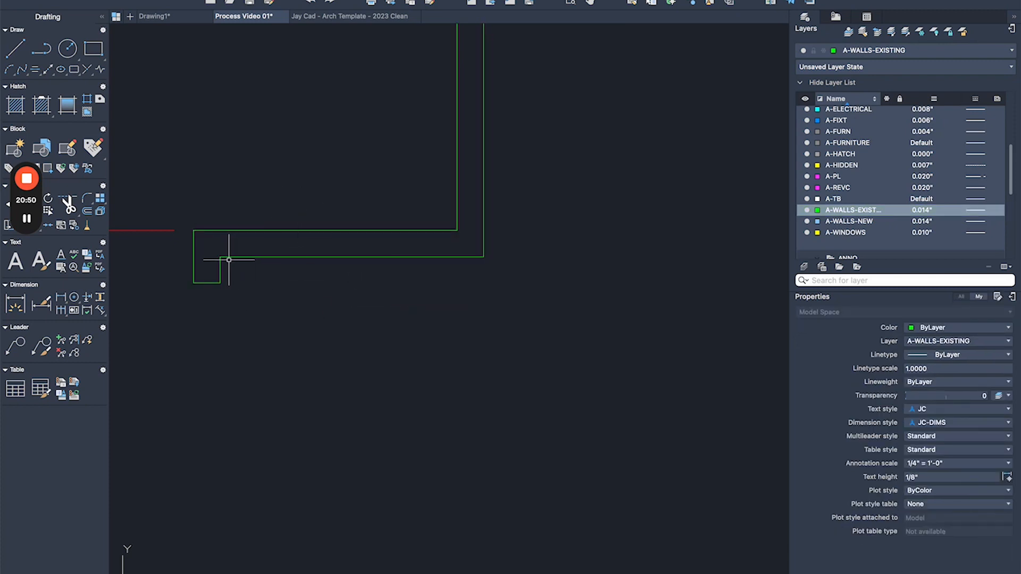
Draw a helper rectangle across the bump-out's upper wall, from the house's outer corner to the inside corner of the end wall.
text(rec)
key(Return)
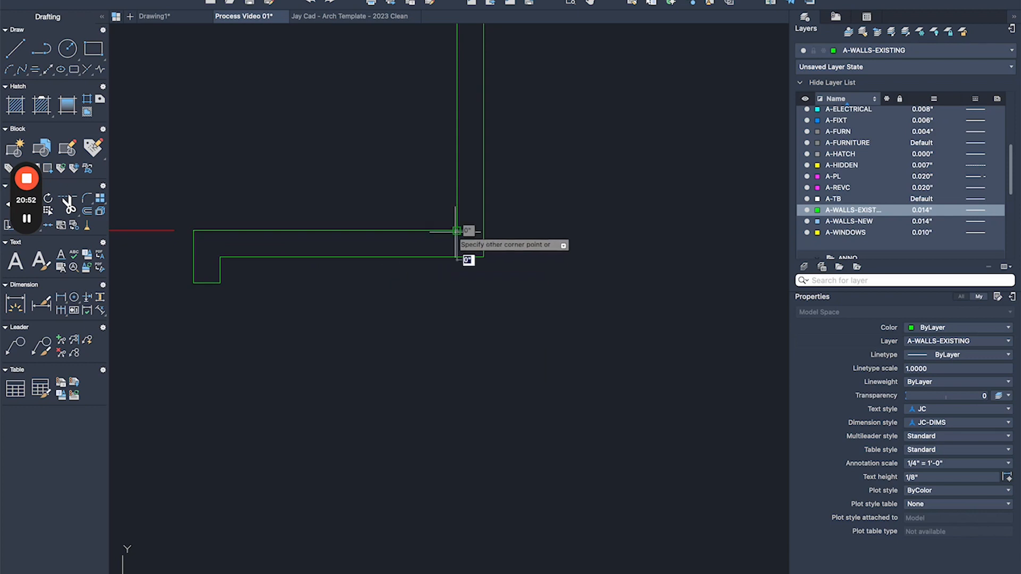
click(457, 231)
click(219, 257)
click(220, 244)
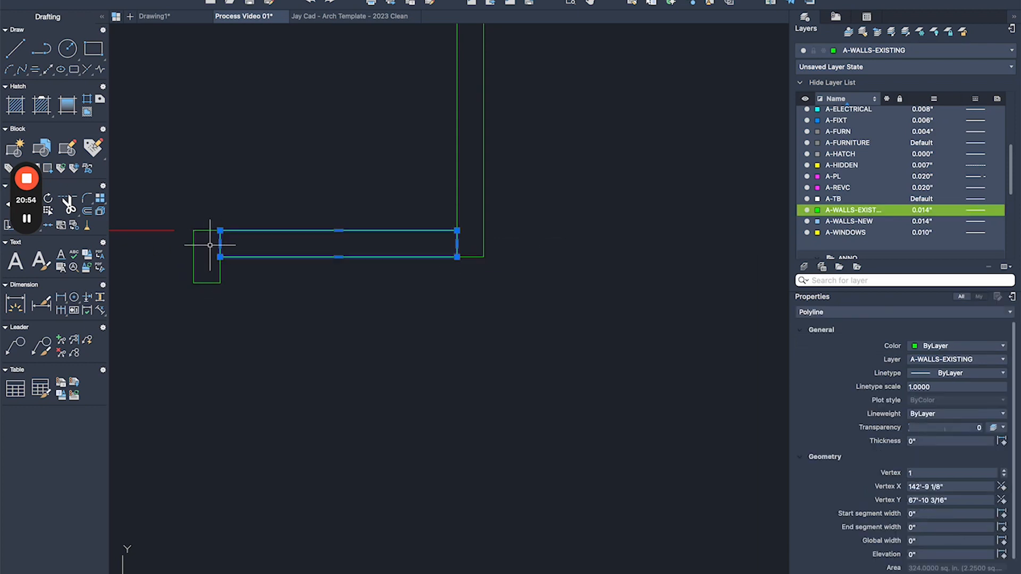
click(181, 237)
scroll(314, 243, up, 3)
key(Escape)
click(227, 241)
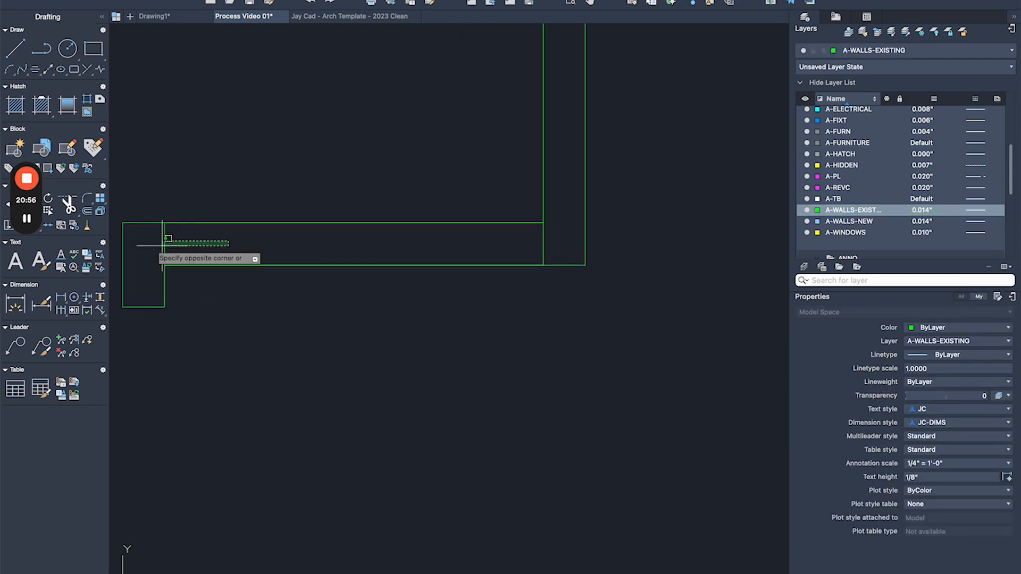
click(146, 245)
key(Escape)
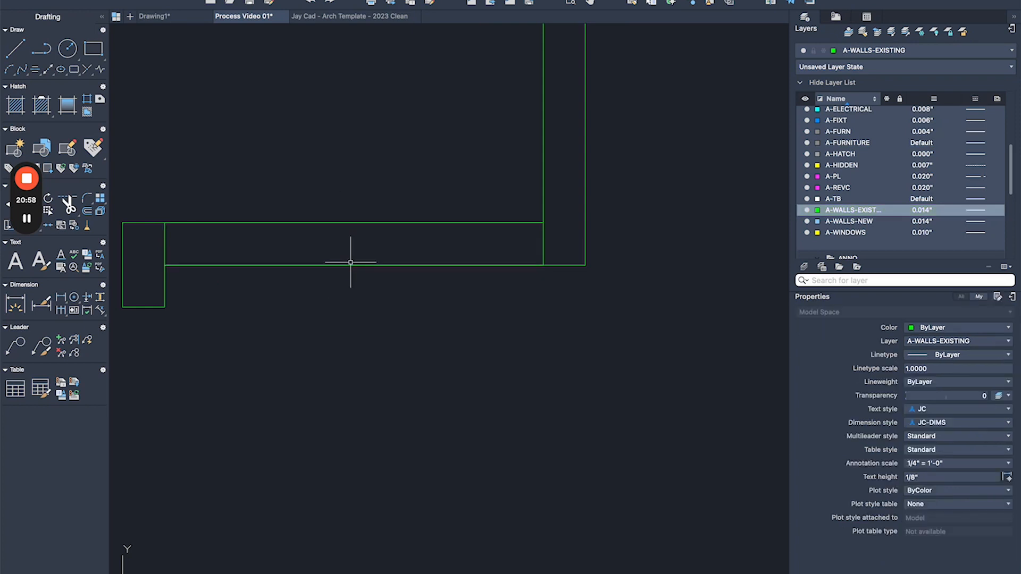
Draw a short polyline across the upper wall's thickness at the midpoint of the helper rectangle.
text(pl)
key(Return)
click(353, 265)
click(353, 222)
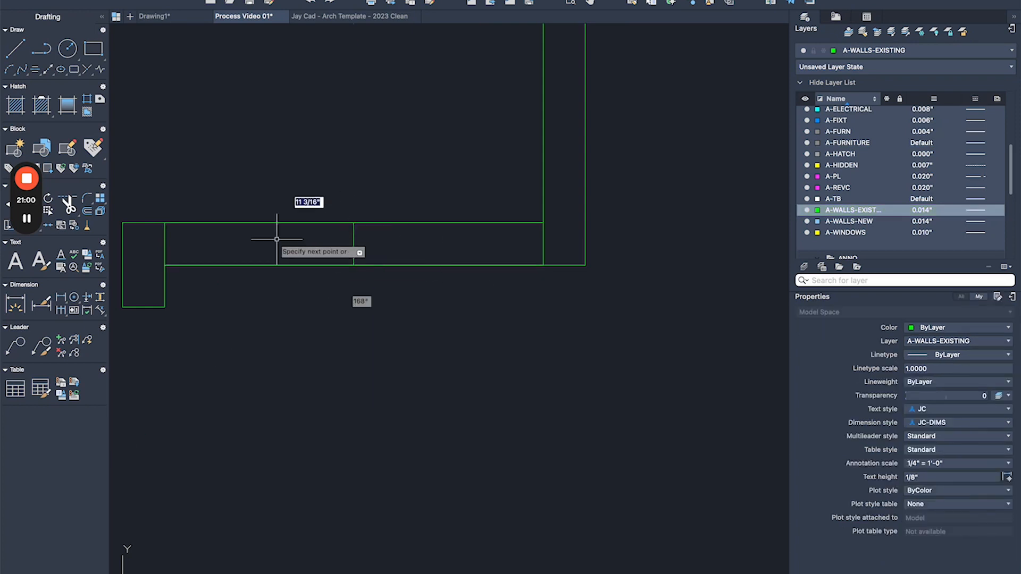
key(Escape)
Delete the helper rectangle from the bump-out's upper wall.
click(181, 237)
click(157, 249)
key(Delete)
Offset the cross line in the upper wall to both sides so that the two copies stand 4' apart.
scroll(190, 243, down, 3)
scroll(303, 233, up, 2)
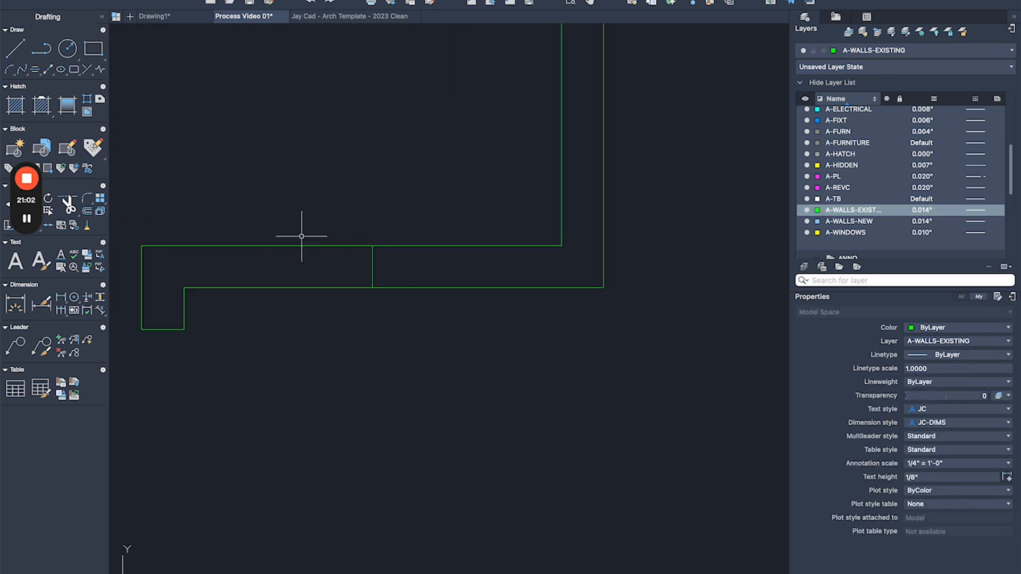
text(o)
key(Return)
text(4')
key(Return)
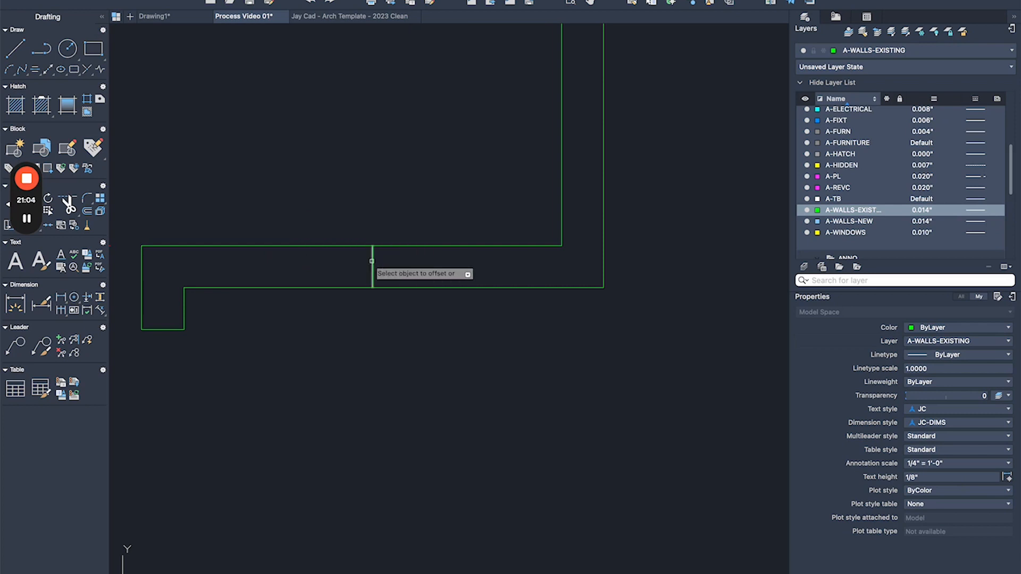
click(371, 261)
click(388, 258)
click(372, 260)
click(364, 260)
key(Escape)
Erase the original middle cross line in the bump-out's upper wall.
scroll(343, 256, down, 3)
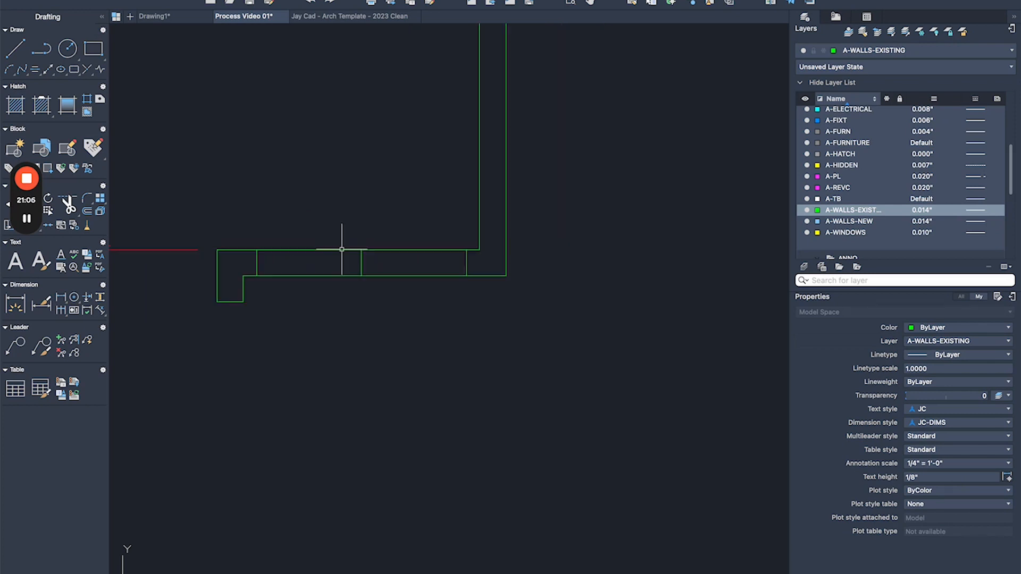
click(361, 266)
text(e)
key(Return)
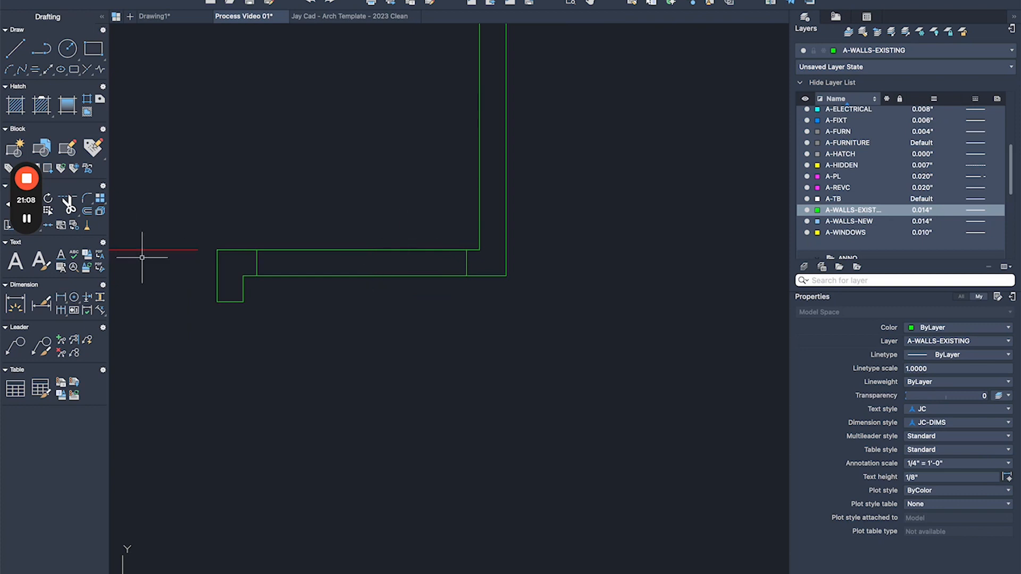
Move the eastern cross line in the upper wall 6" west, toward the centre of the wall.
scroll(334, 238, up, 3)
click(511, 211)
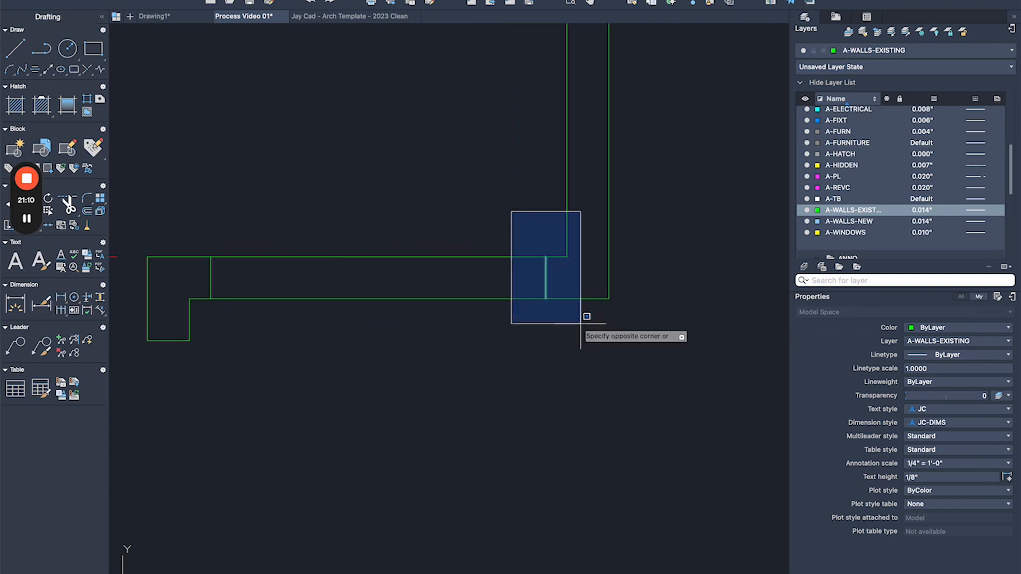
click(580, 323)
text(m)
key(Return)
click(570, 319)
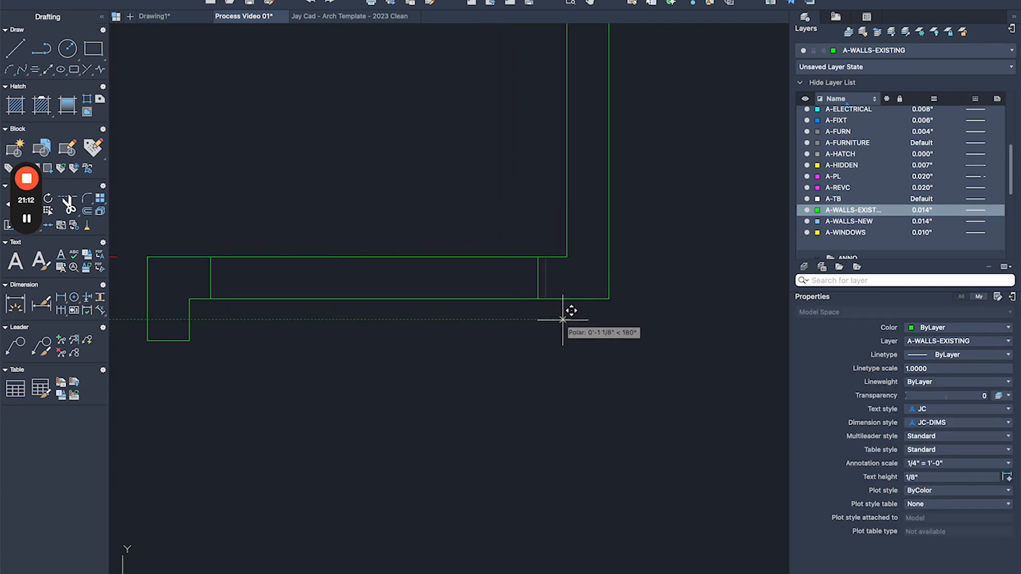
text(6)
key(Return)
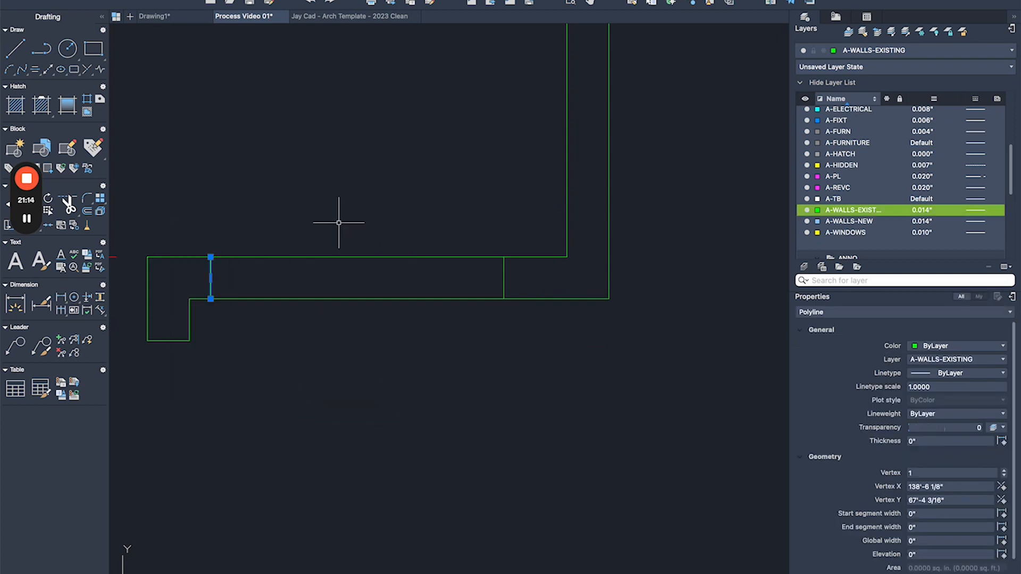
Move the western cross line in the upper wall 6" east, toward the centre of the wall.
text(m)
key(Return)
click(320, 221)
text(6)
key(Return)
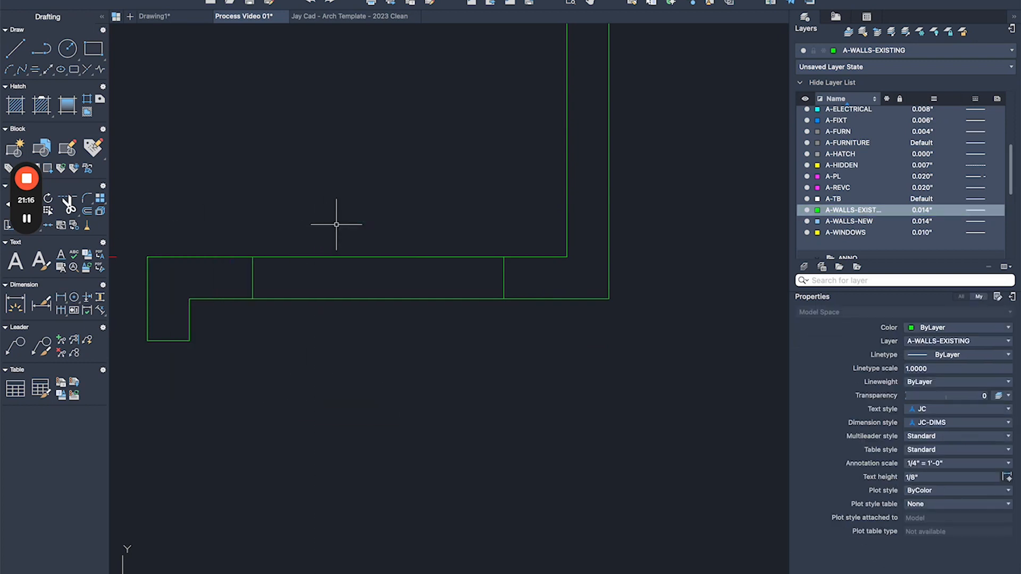
Check the distance between the upper wall's two cross lines with a temporary linear dimension.
scroll(337, 223, down, 3)
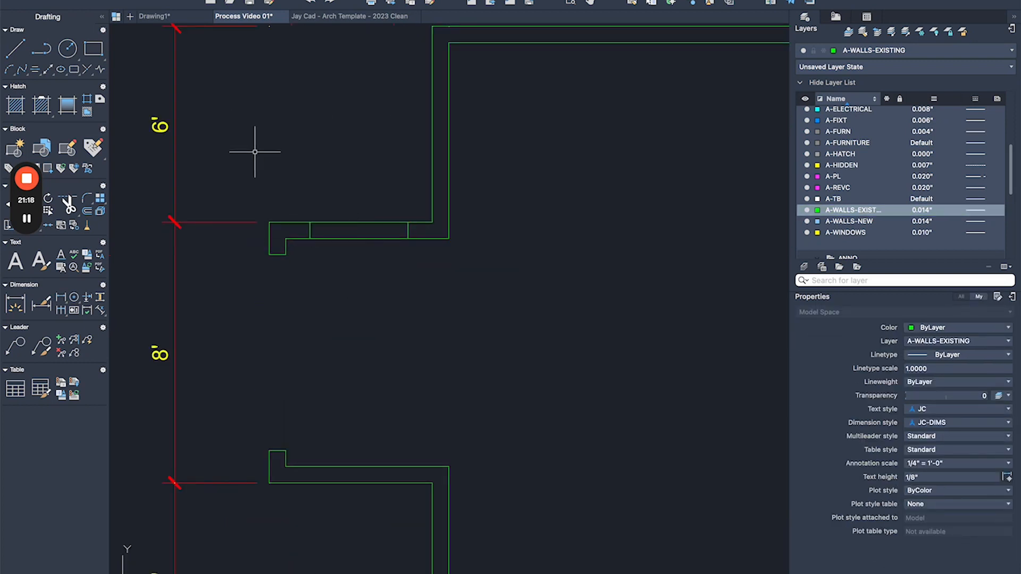
scroll(337, 251, up, 2)
scroll(339, 254, down, 2)
middle_drag(340, 255, 463, 201)
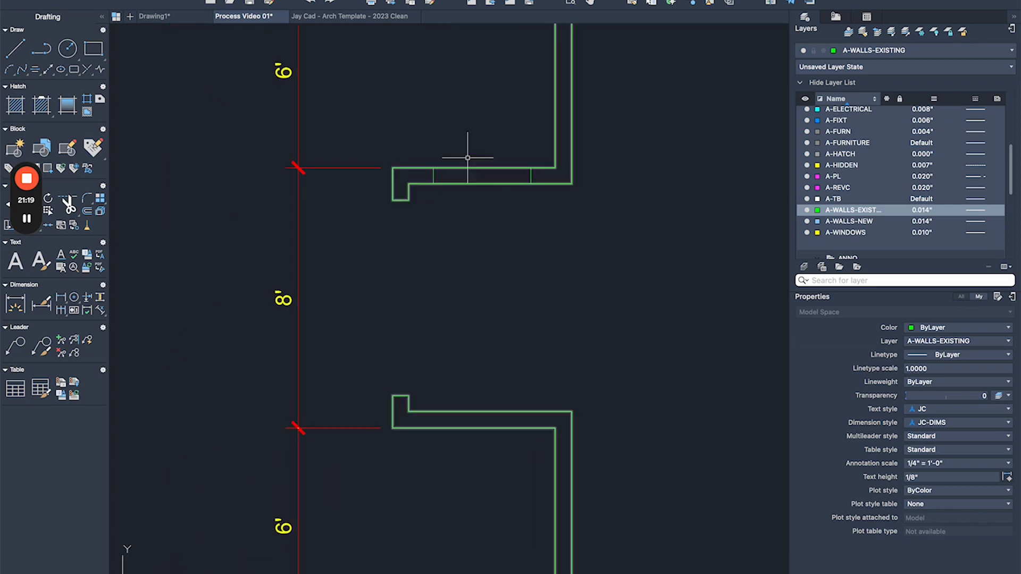
click(422, 142)
click(507, 125)
scroll(555, 145, up, 3)
text(dli)
key(Return)
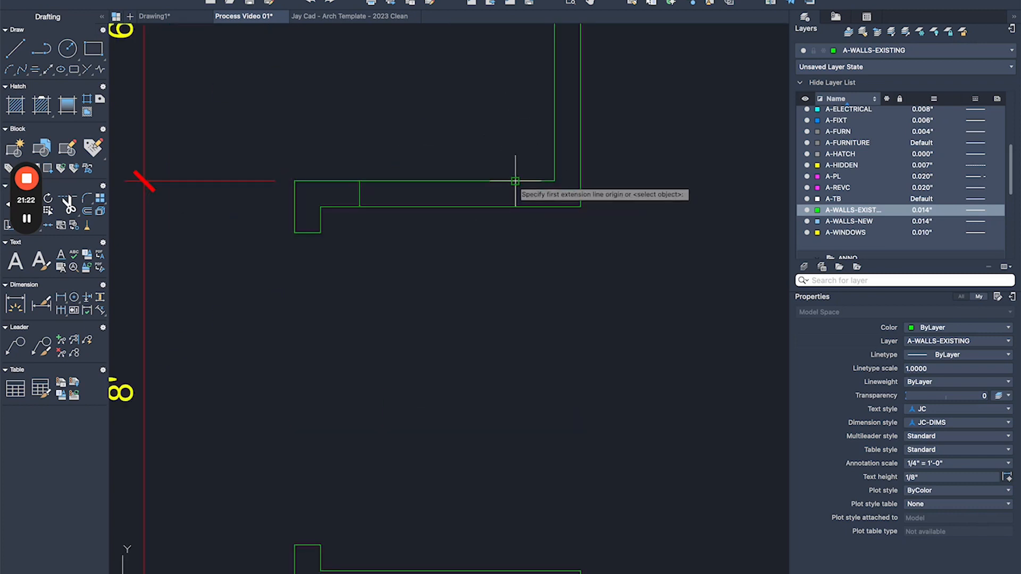
click(515, 181)
click(359, 181)
scroll(385, 137, down, 2)
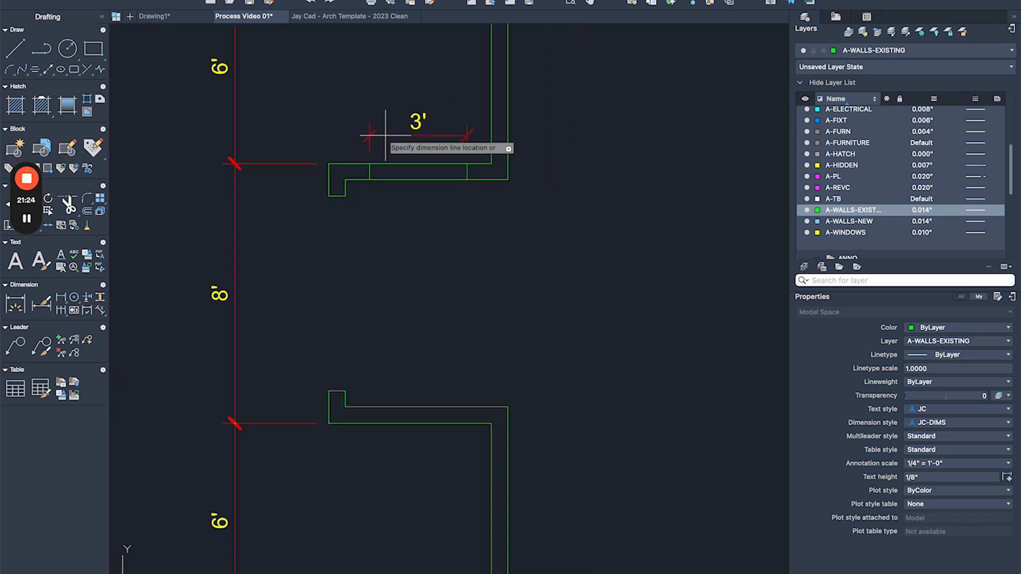
key(Escape)
Trim away both wall lines between the two cross lines to cut an opening in the bump-out's upper wall.
text(tr)
key(Return)
click(414, 129)
click(412, 228)
key(Escape)
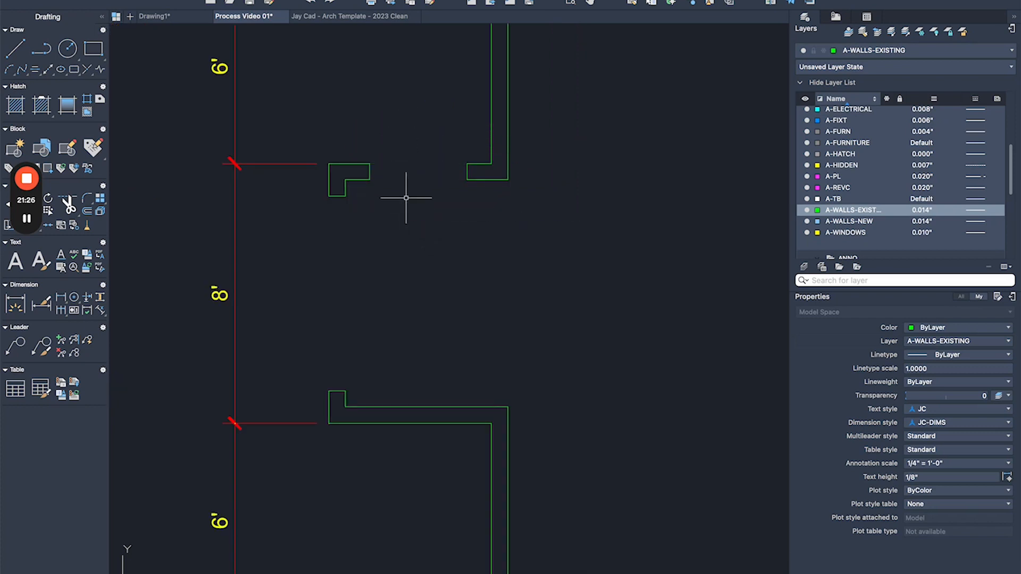
Mirror the two opening jamb lines onto the bump-out's lower wall about a horizontal line midway between the end-wall stubs, keeping the originals.
click(364, 139)
click(579, 265)
text(m)
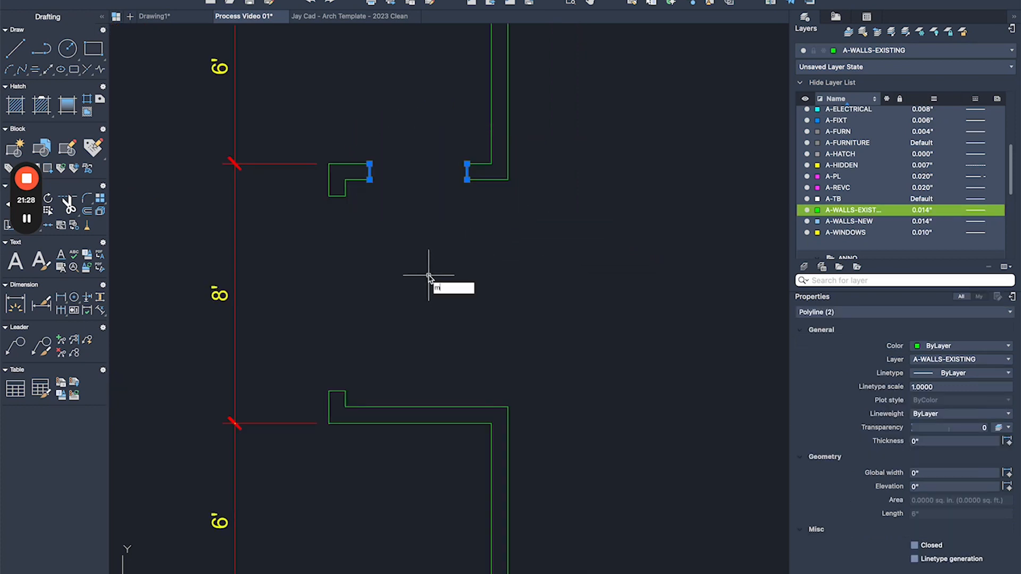
text(i)
key(Return)
scroll(417, 279, down, 3)
scroll(383, 288, up, 3)
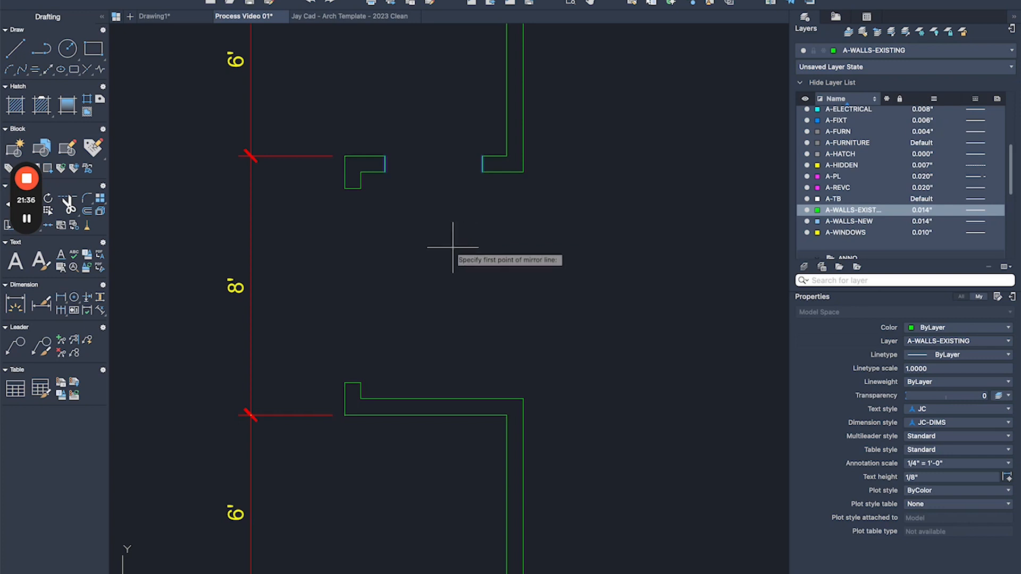
shift+right_click(448, 274)
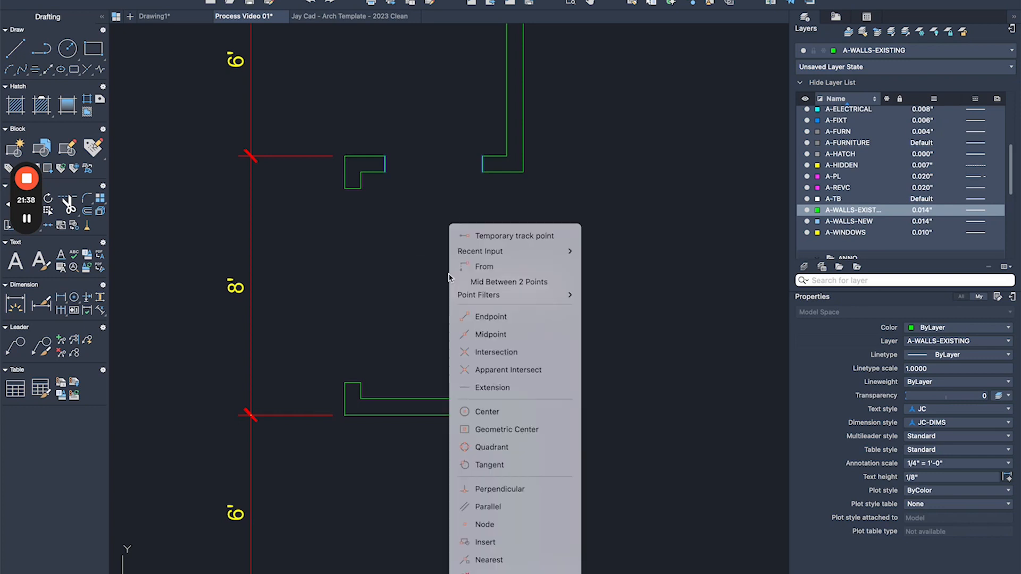
click(499, 287)
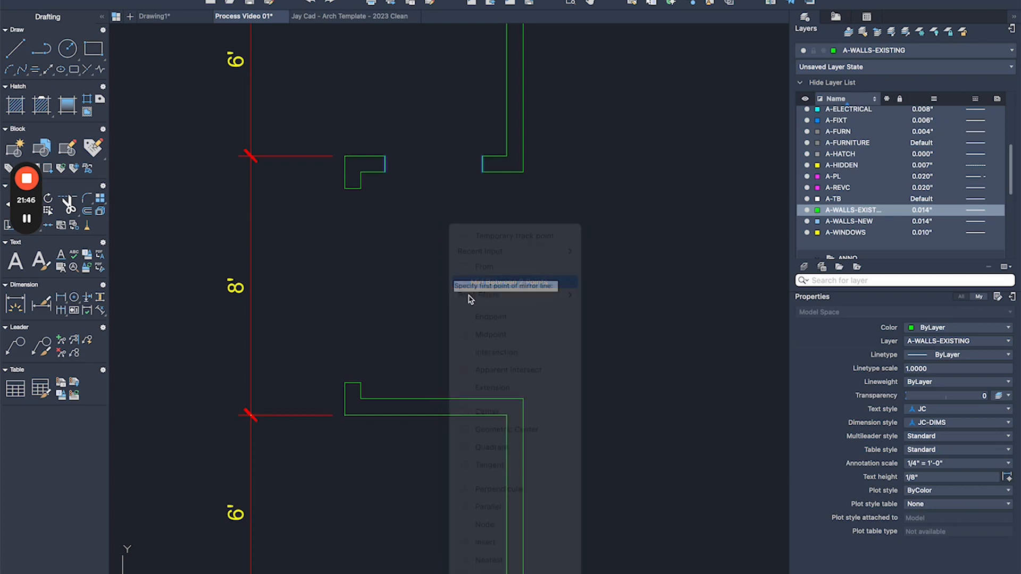
click(361, 188)
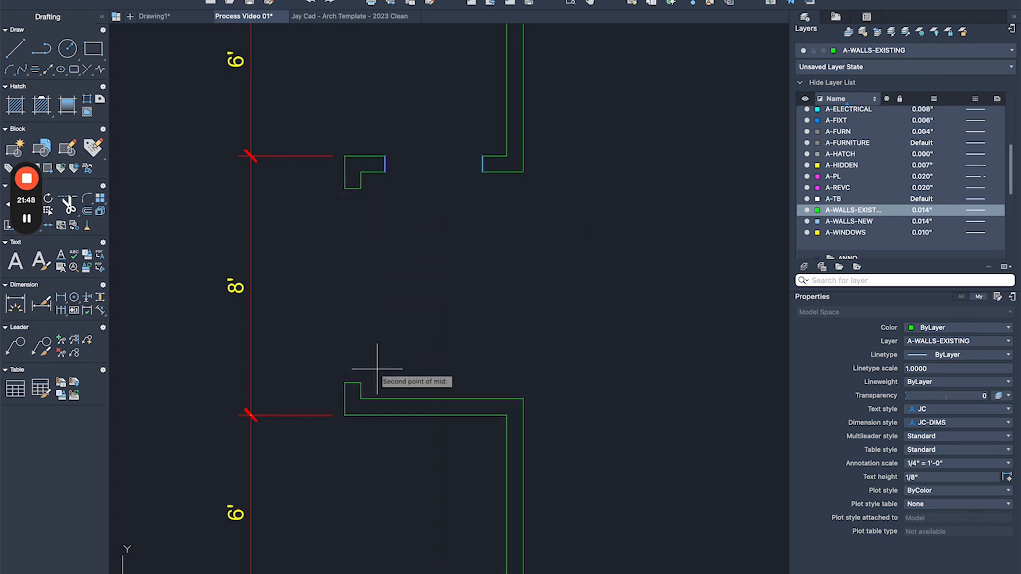
click(360, 383)
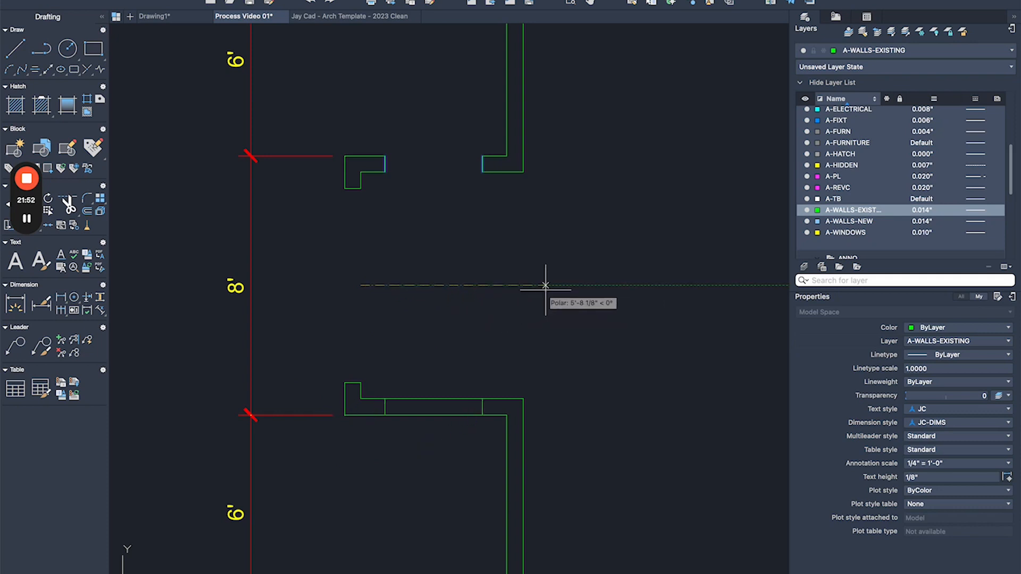
click(573, 286)
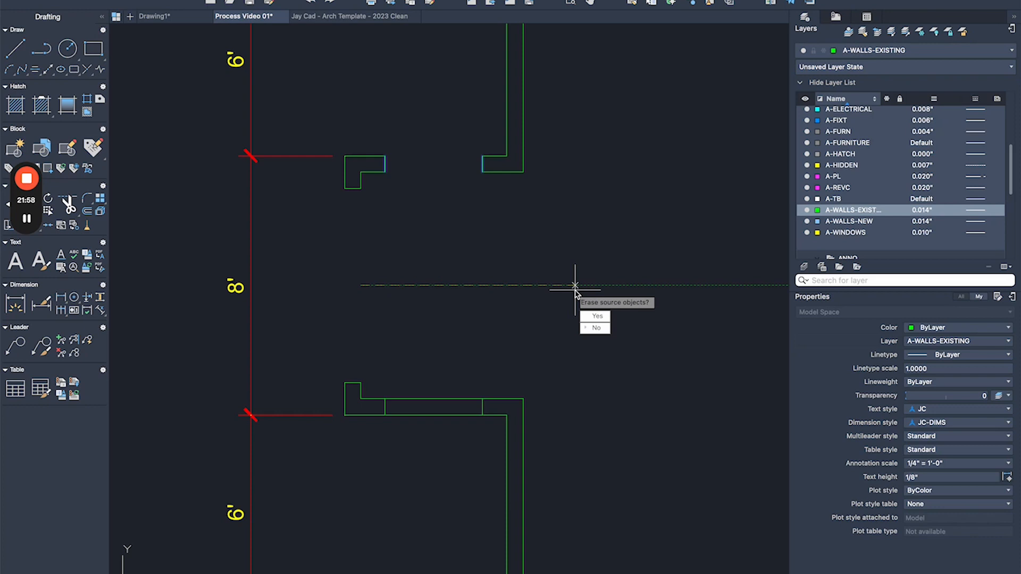
key(Return)
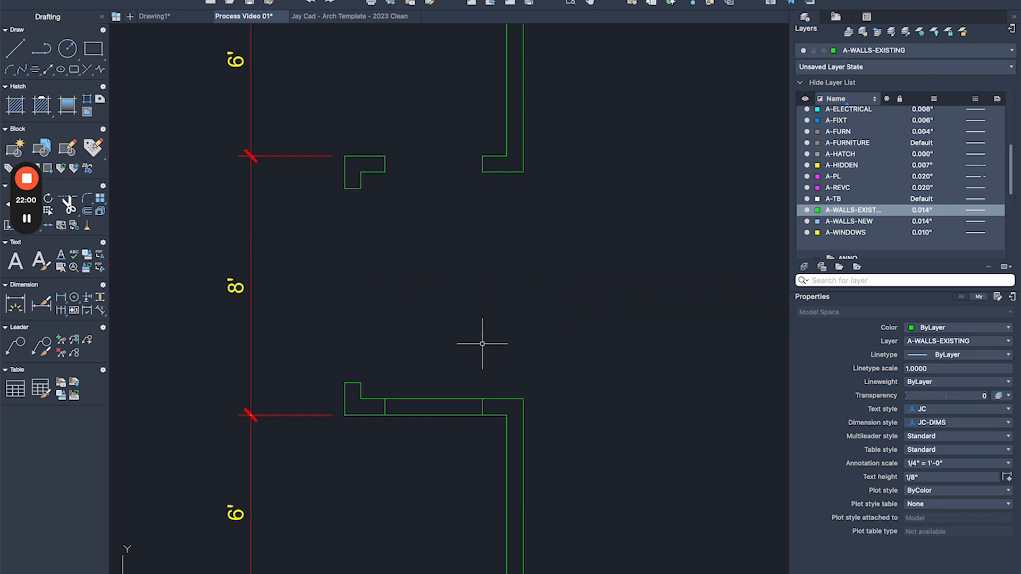
Trim away both wall lines between the mirrored jamb lines to cut a matching opening in the bump-out's lower wall.
text(tr)
key(Return)
click(436, 361)
click(425, 457)
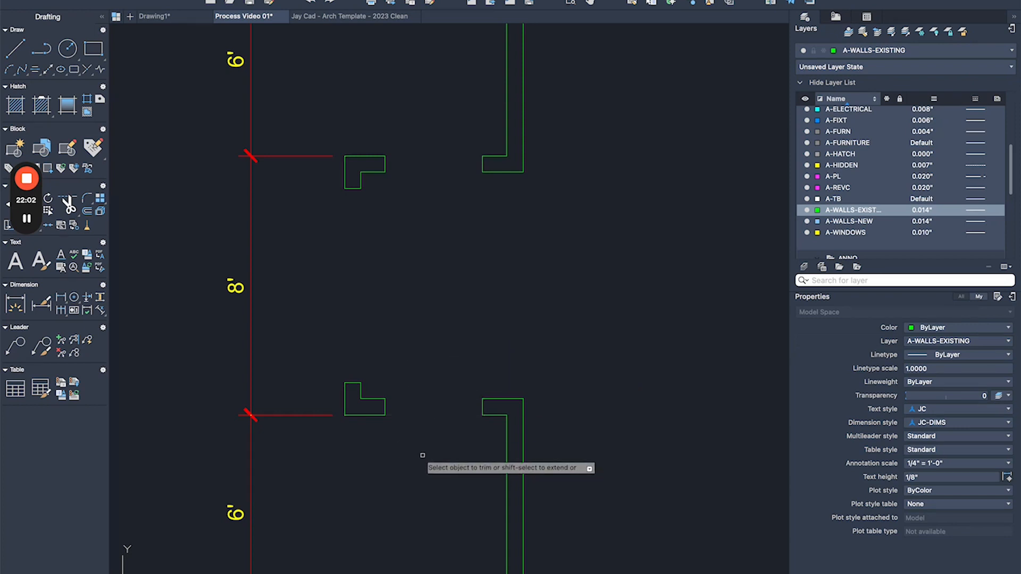
key(Return)
scroll(355, 182, down, 2)
click(339, 77)
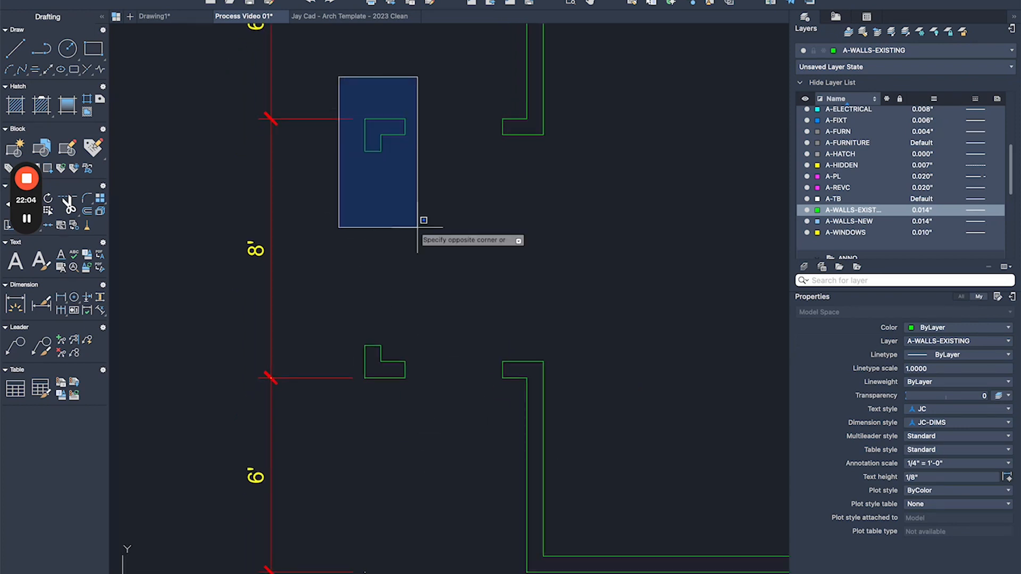
click(635, 442)
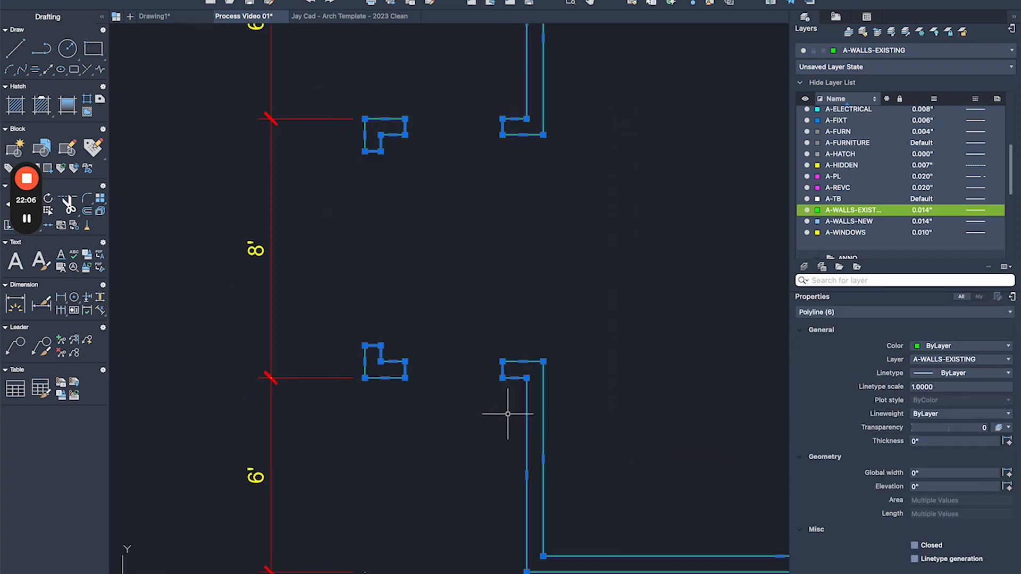
key(Escape)
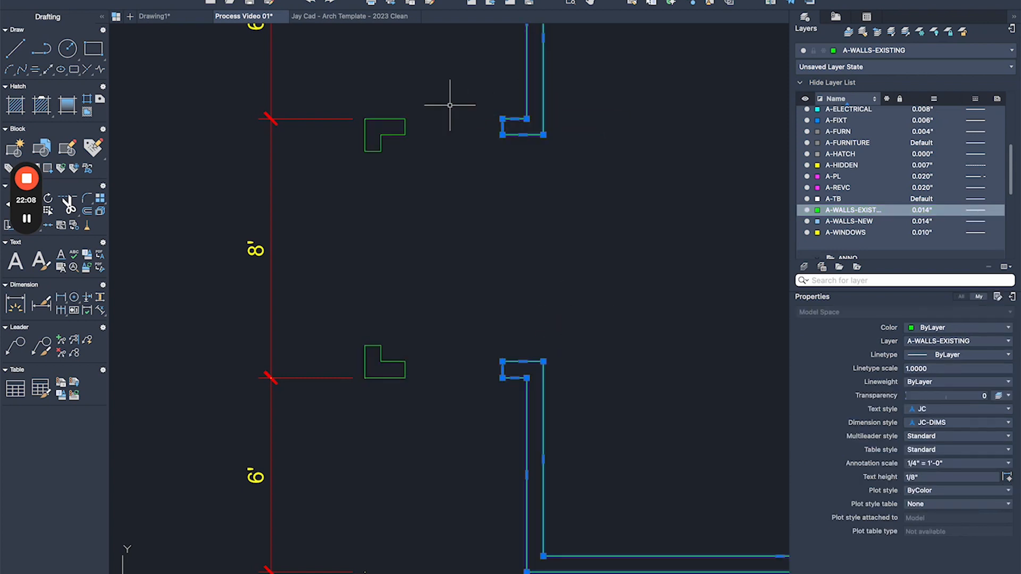
click(433, 99)
click(379, 163)
key(Escape)
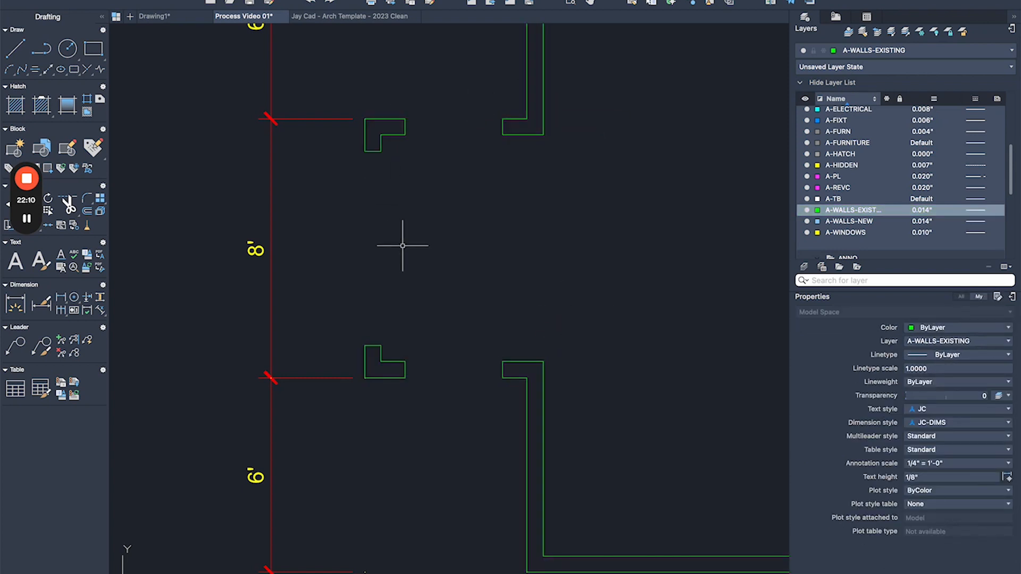
scroll(420, 244, down, 5)
middle_drag(581, 360, 535, 362)
middle_drag(384, 306, 255, 330)
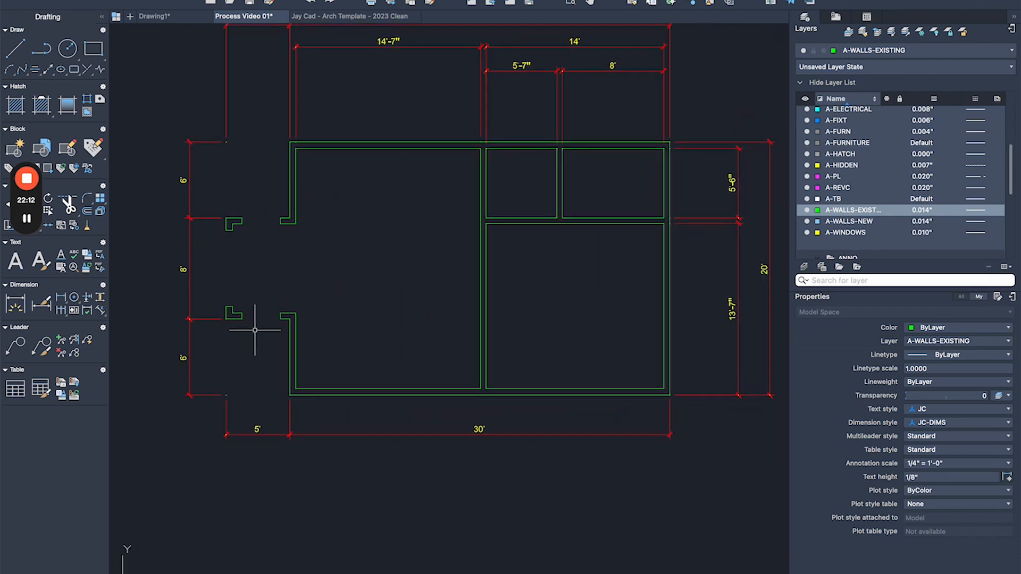
Examine the upper exterior wall along the large room and the two small rooms.
scroll(360, 164, up, 3)
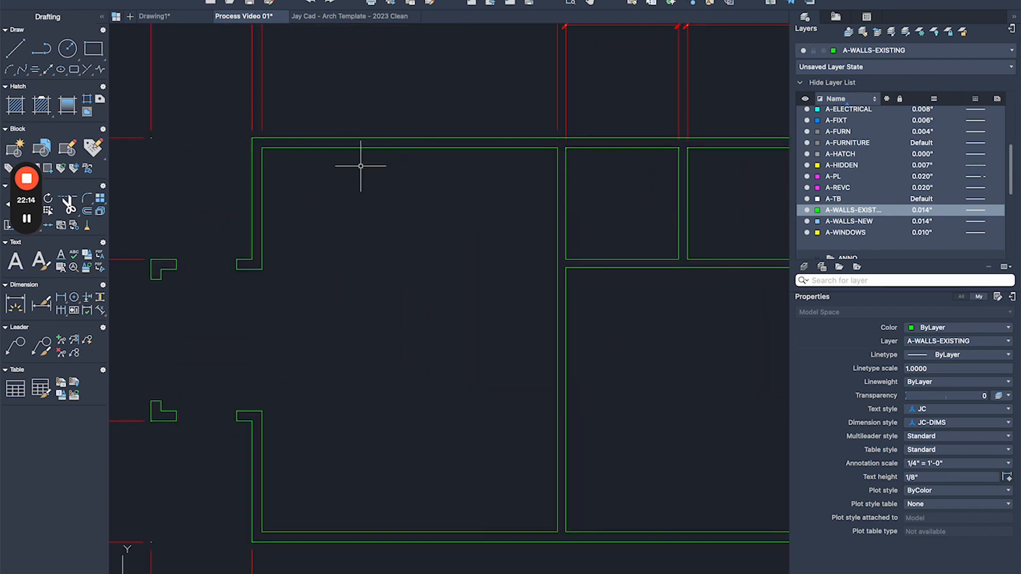
scroll(301, 155, down, 3)
click(257, 130)
click(468, 183)
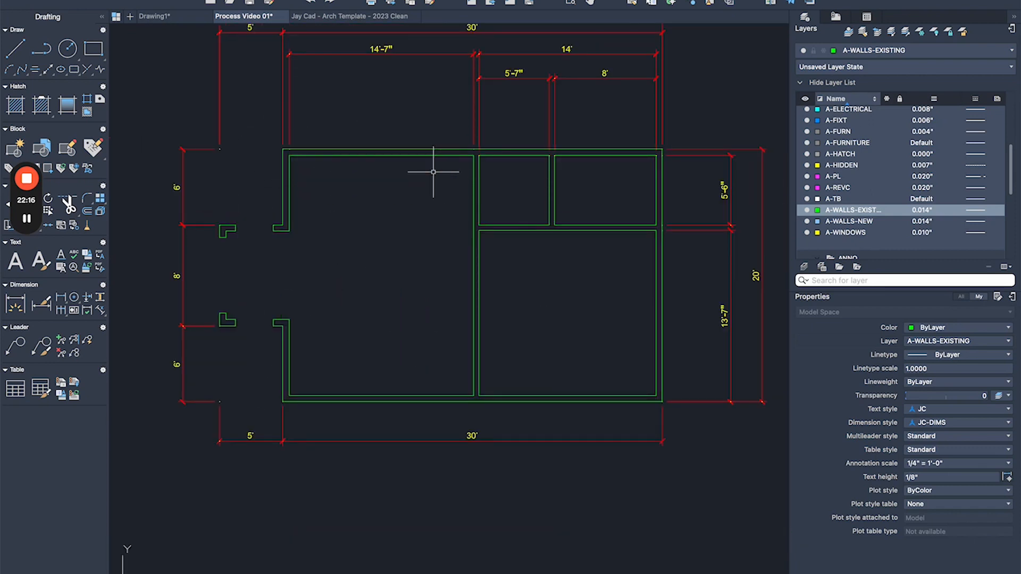
click(424, 126)
click(427, 126)
click(261, 125)
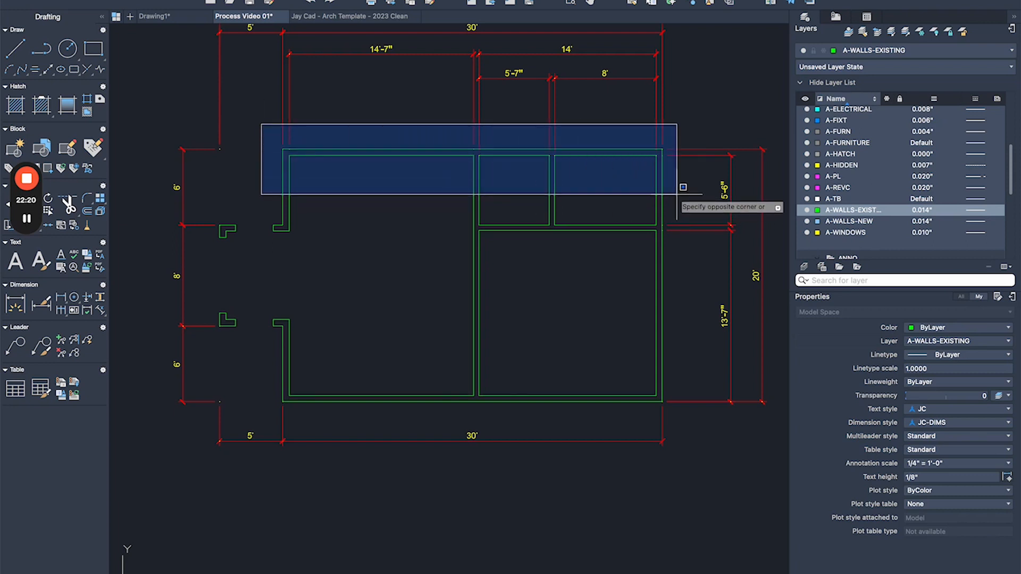
click(369, 124)
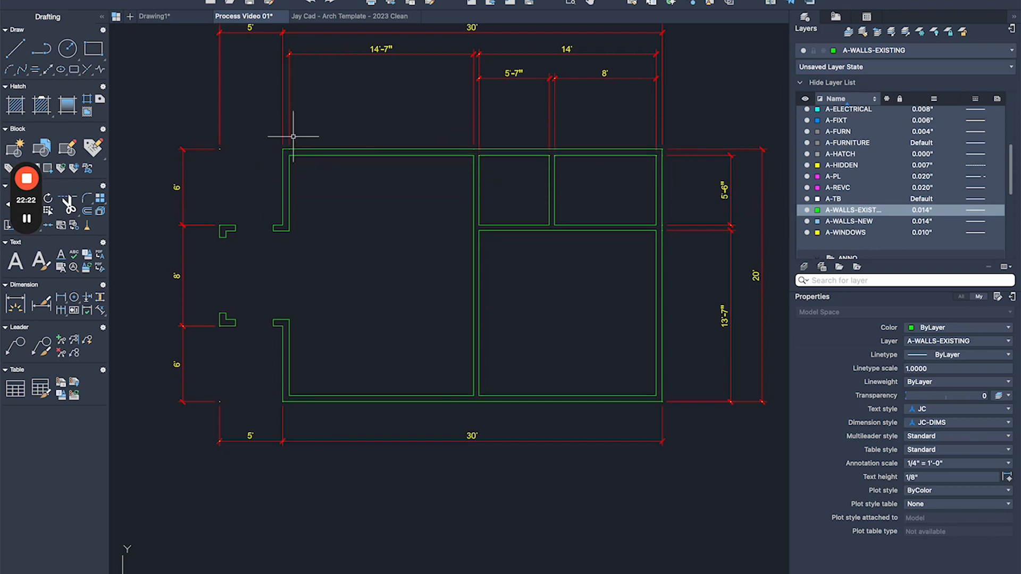
click(270, 128)
click(481, 178)
click(453, 134)
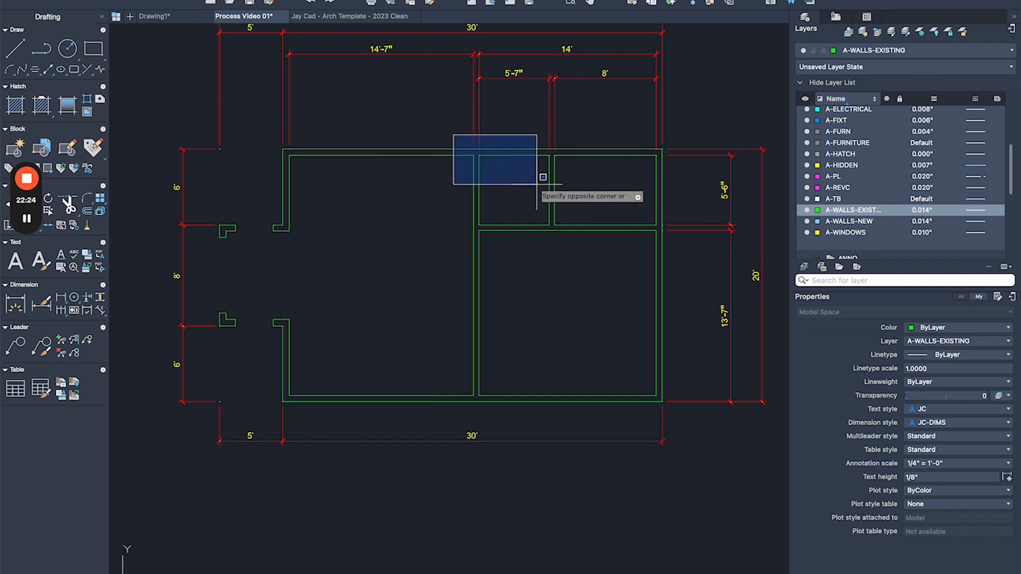
click(555, 177)
scroll(678, 131, up, 2)
click(444, 137)
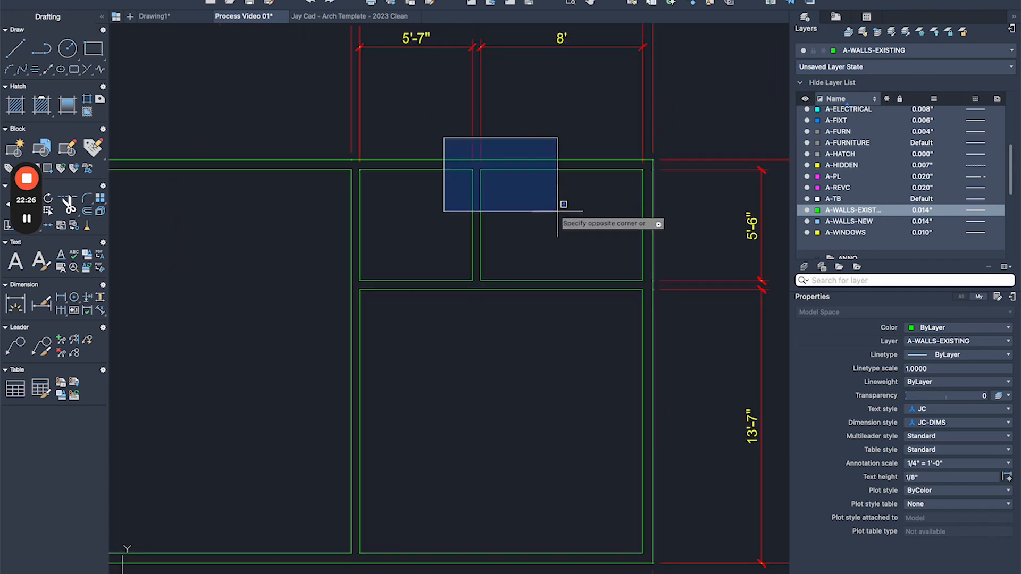
click(609, 71)
scroll(585, 86, down, 4)
scroll(533, 74, up, 2)
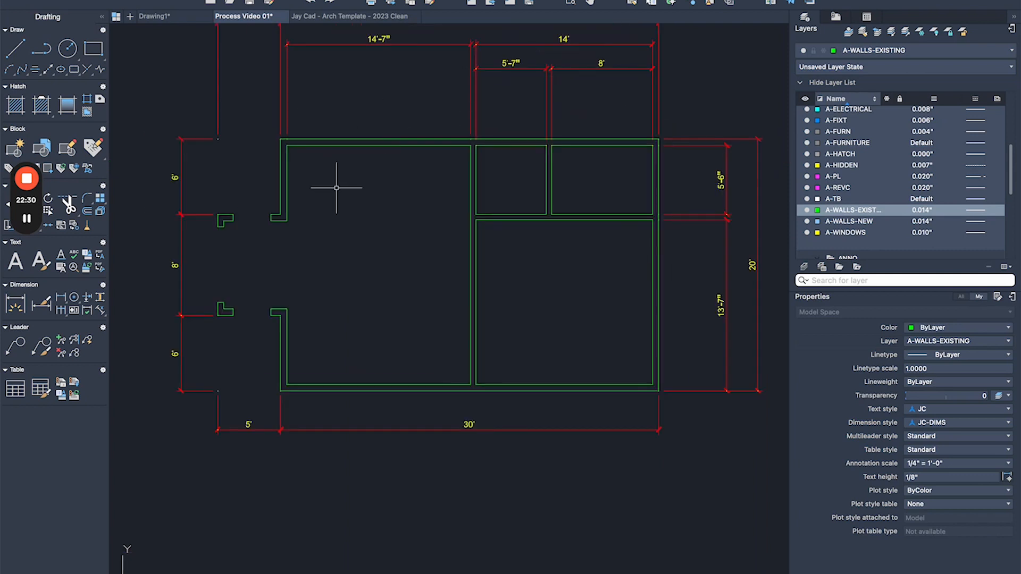
Draw a polyline across the upper exterior wall at the midpoint of the large western room's inner wall line.
scroll(340, 127, up, 2)
scroll(352, 135, up, 2)
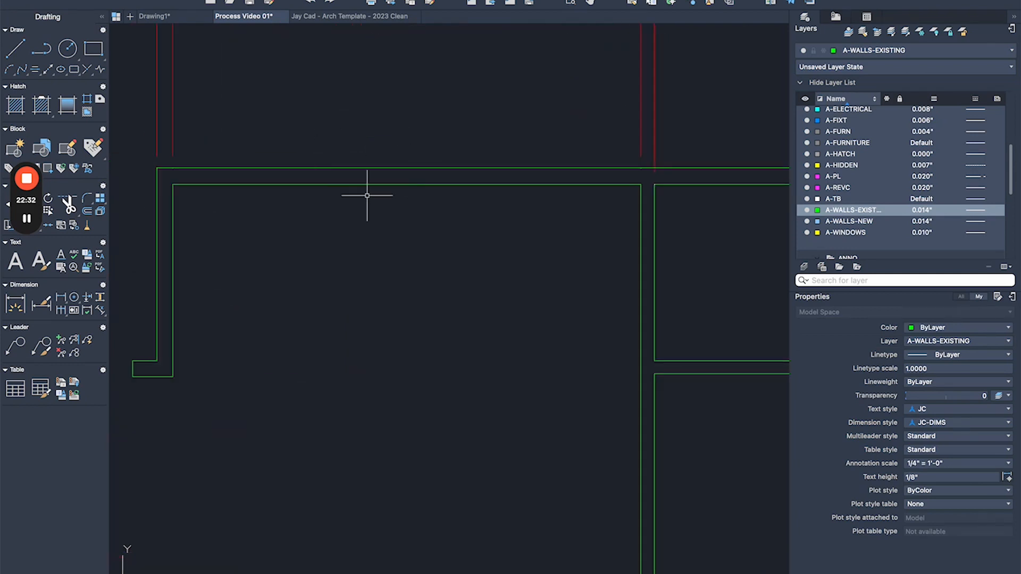
text(pl)
key(Return)
scroll(382, 204, down, 2)
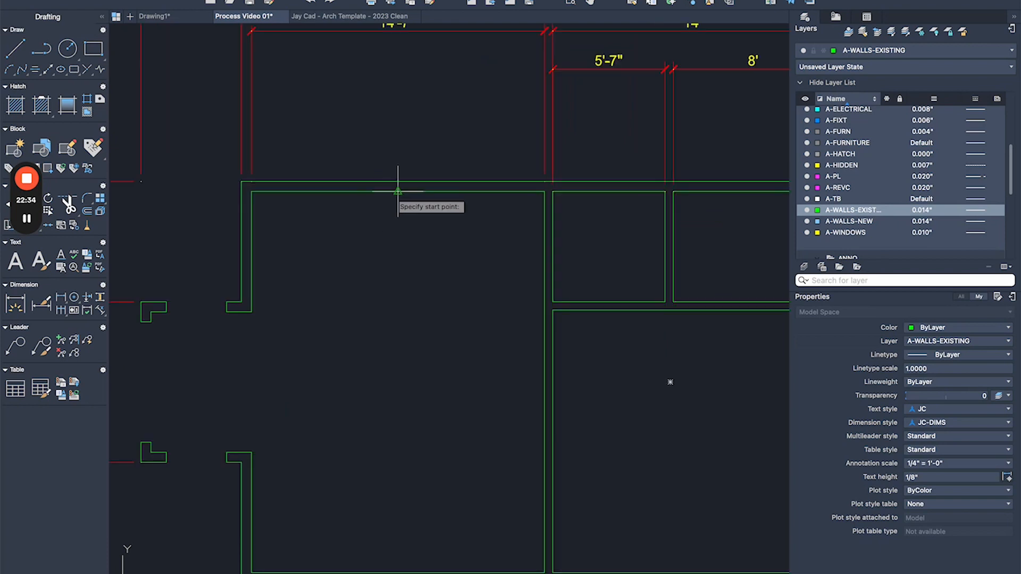
click(397, 191)
scroll(398, 187, up, 2)
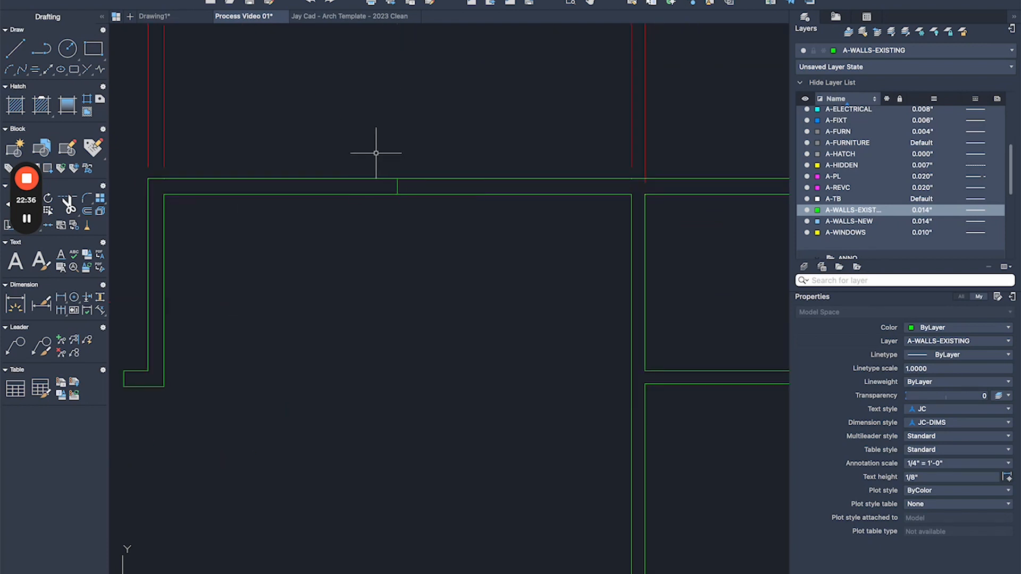
Offset the cross line 2'6" to both sides, then delete the original center line.
text(o)
key(Return)
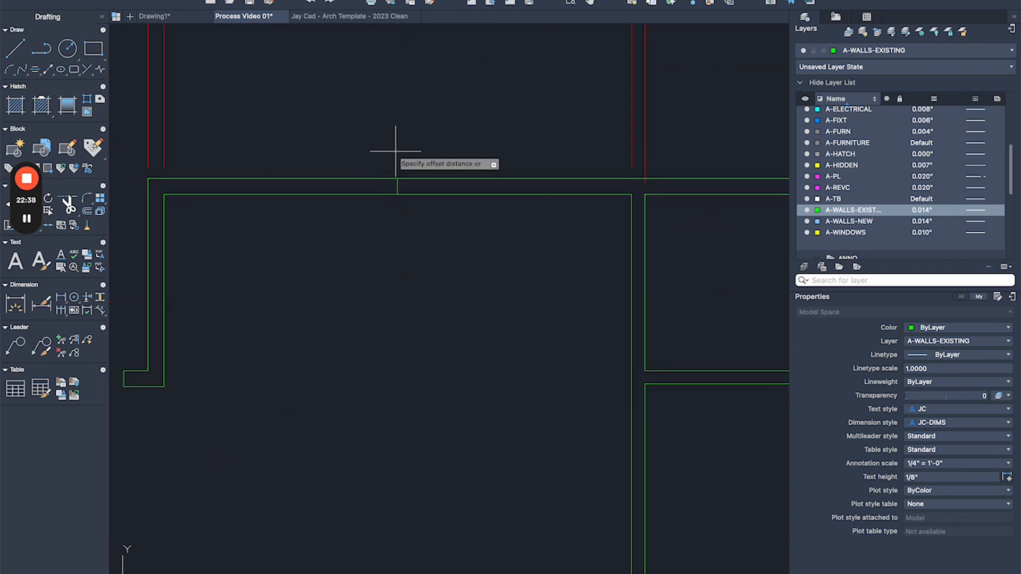
text(2'6)
key(Return)
scroll(397, 170, up, 2)
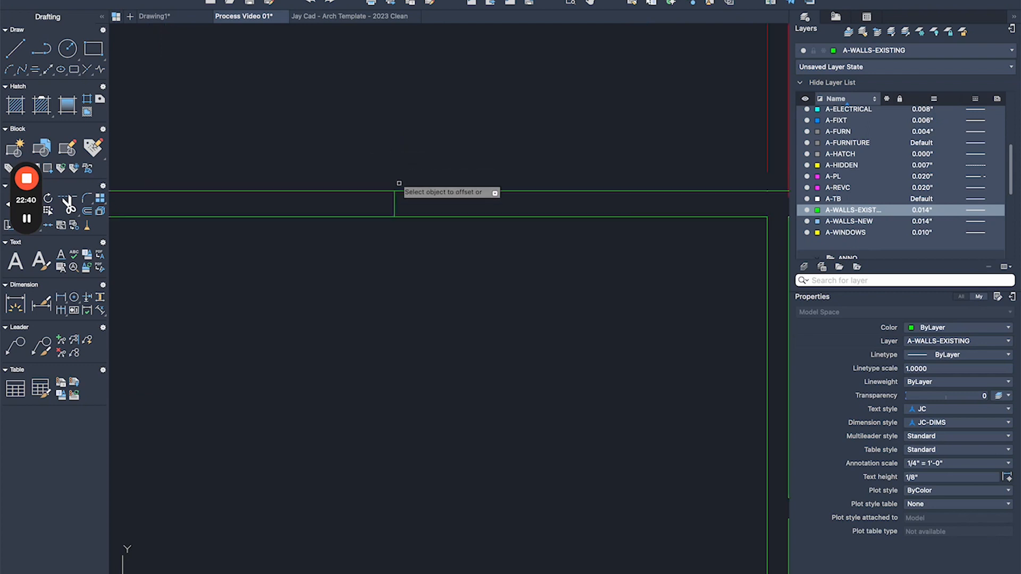
click(397, 201)
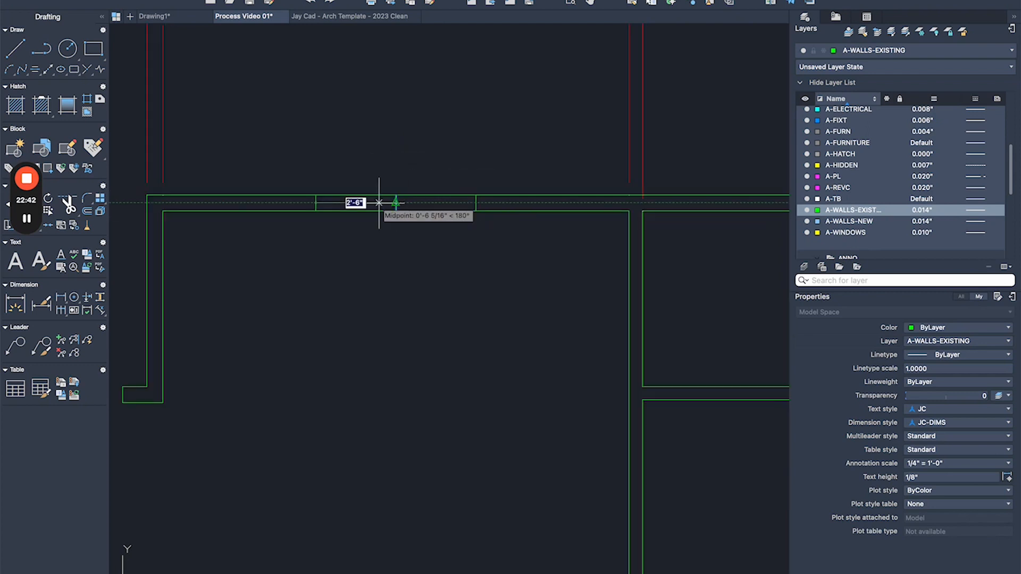
click(377, 202)
key(Escape)
click(371, 165)
click(424, 255)
key(Delete)
Trim both wall lines between the two offset cross lines to open the large room's upper wall.
text(tr)
key(Return)
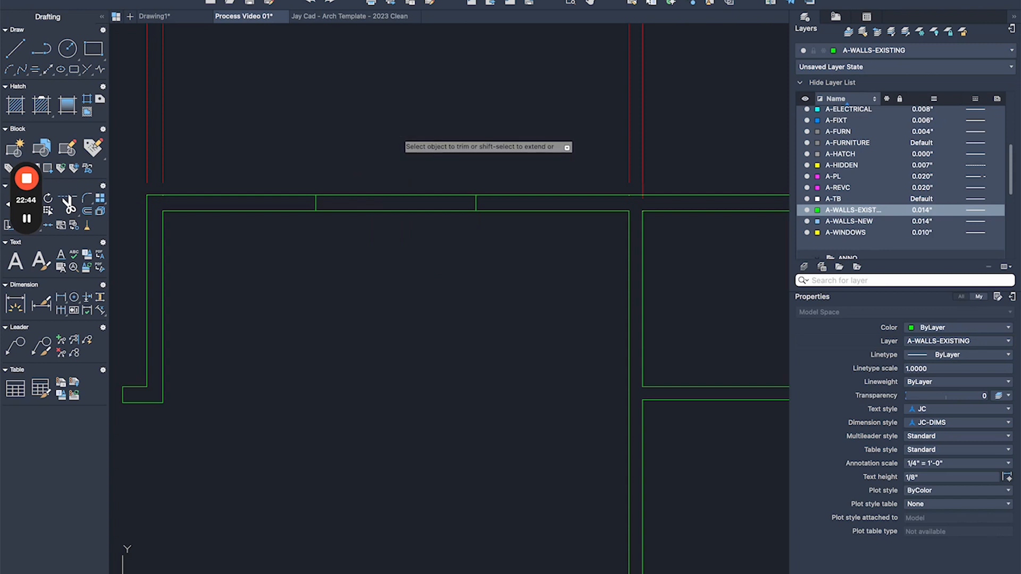
drag(398, 137, 399, 249)
key(Escape)
click(529, 148)
click(282, 245)
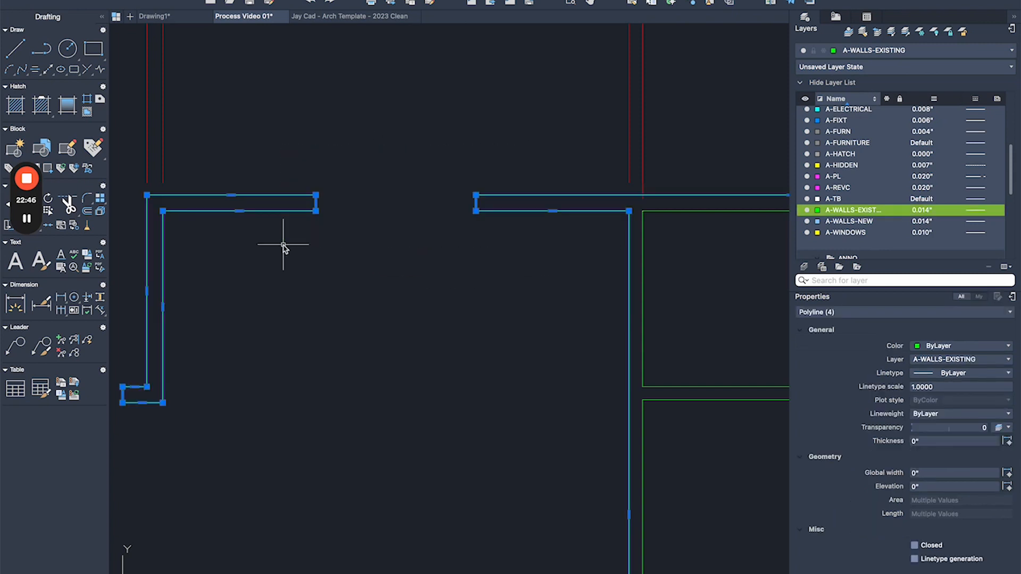
key(Escape)
Draw a rectangle about 2' wide across the upper wall's thickness, starting at the upper west corner of the 5'-7" room.
scroll(365, 210, down, 2)
middle_drag(514, 220, 470, 236)
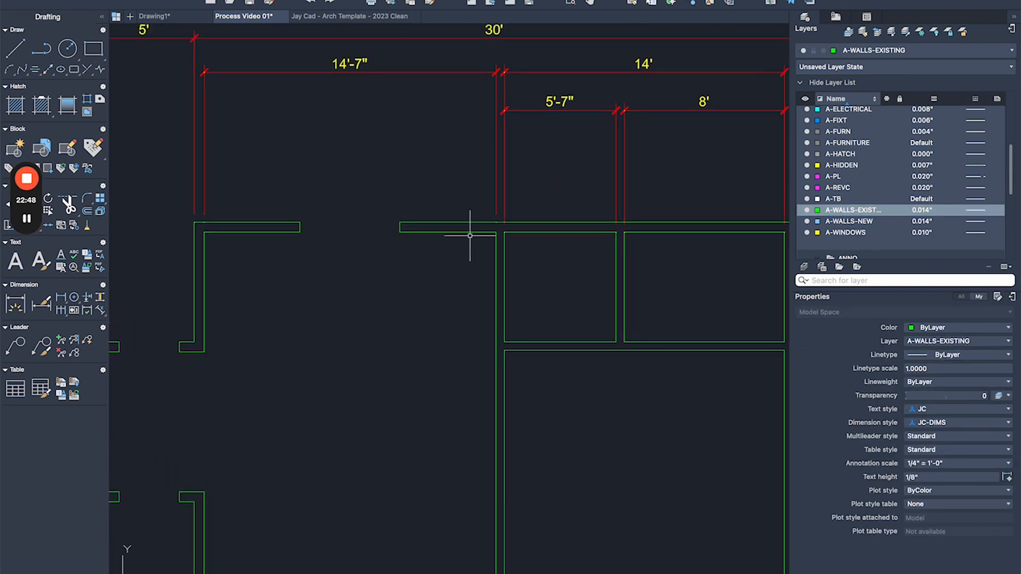
middle_drag(612, 240, 588, 237)
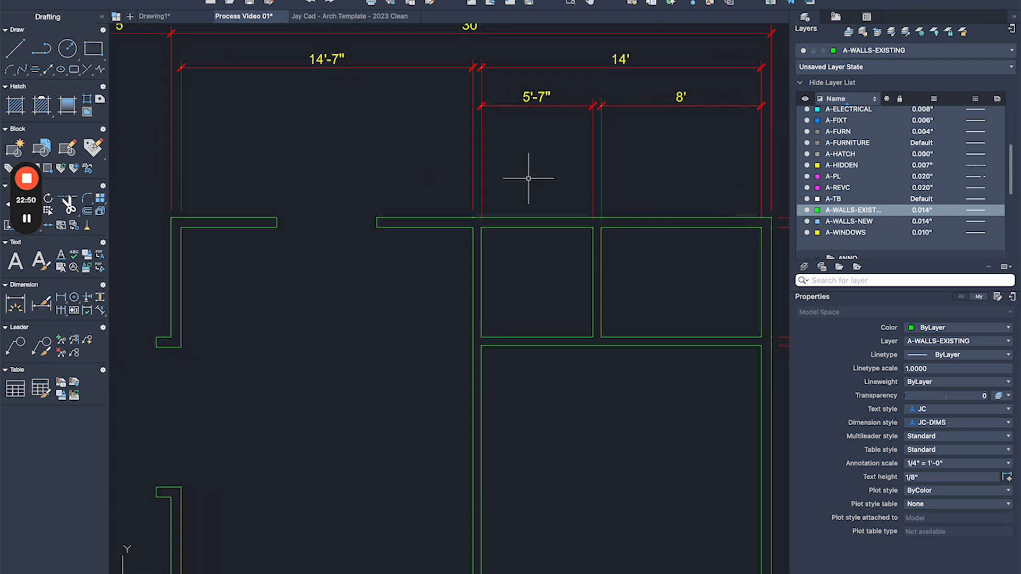
scroll(429, 235, down, 2)
middle_drag(452, 236, 452, 234)
scroll(562, 213, up, 2)
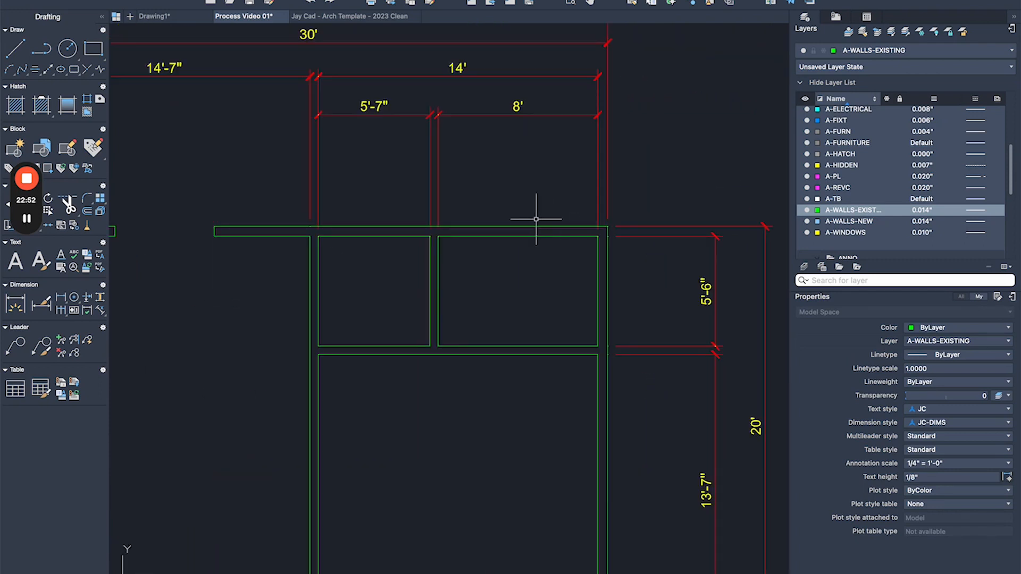
text(pl)
key(Return)
scroll(334, 237, up, 2)
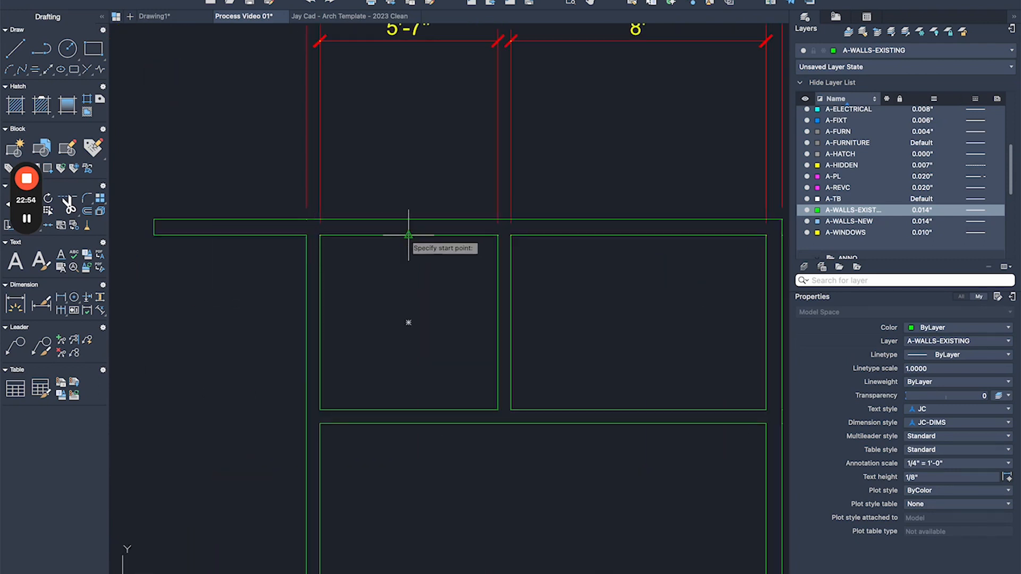
scroll(357, 198, up, 2)
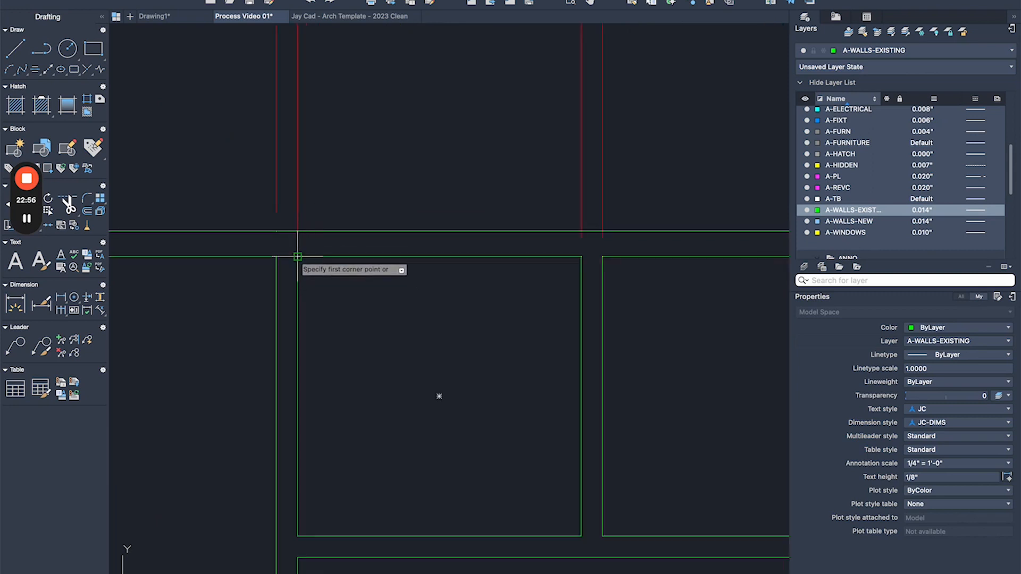
scroll(345, 232, up, 2)
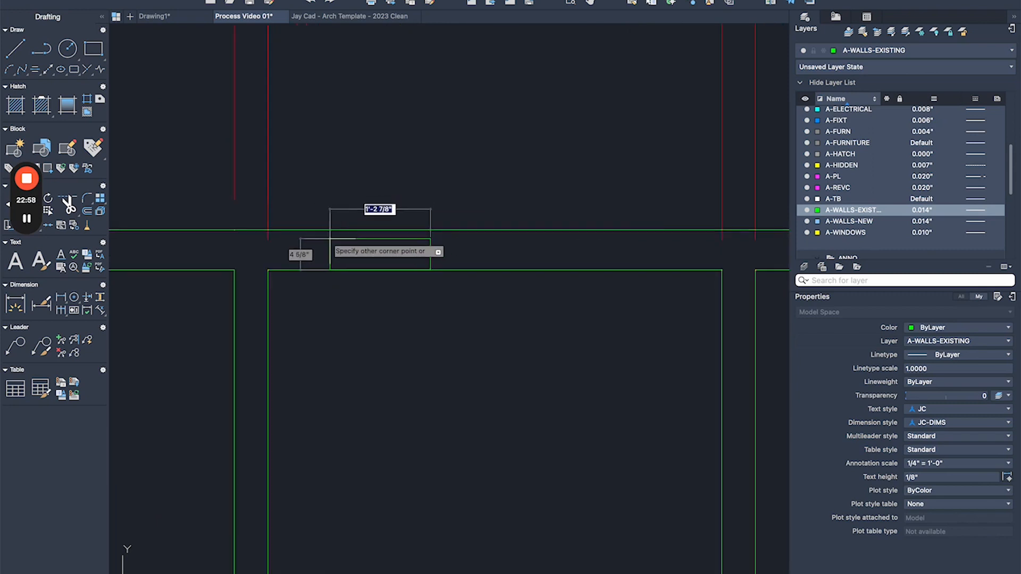
scroll(328, 244, up, 2)
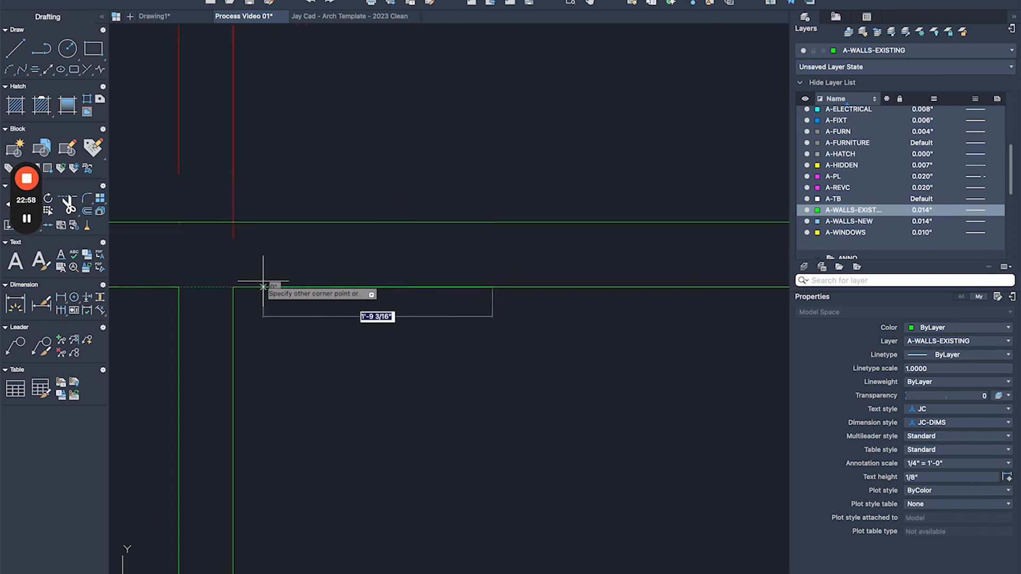
click(235, 222)
scroll(248, 232, down, 2)
Move the rectangle along the upper wall so it is centered on the midpoint of the 5'-7" room's inner wall line.
click(402, 242)
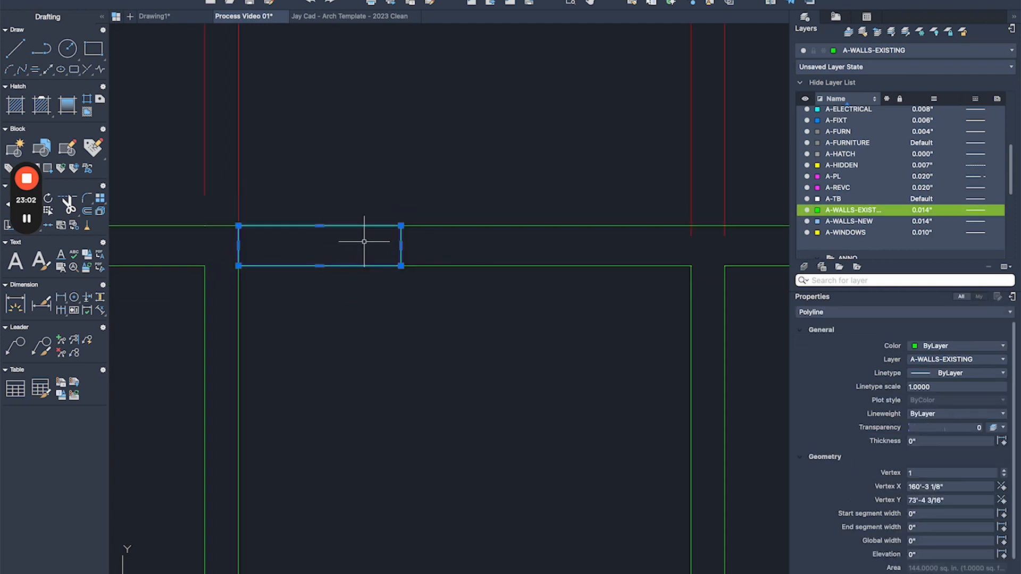
key(m)
key(Return)
click(319, 245)
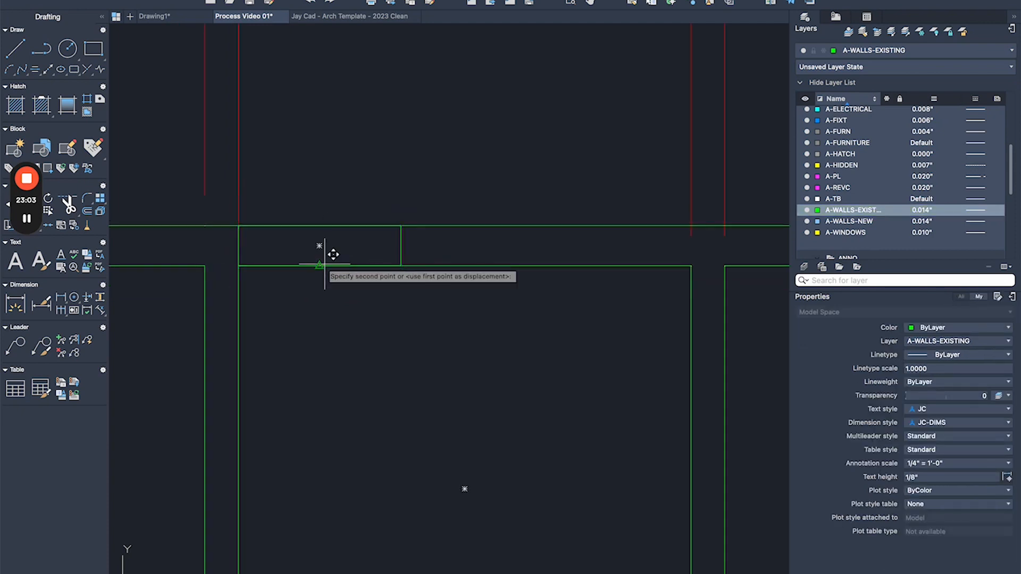
click(464, 265)
Trim the wall lines and rectangle edges between the rectangle's ends to open the 5'-7" room's upper wall.
scroll(439, 239, down, 2)
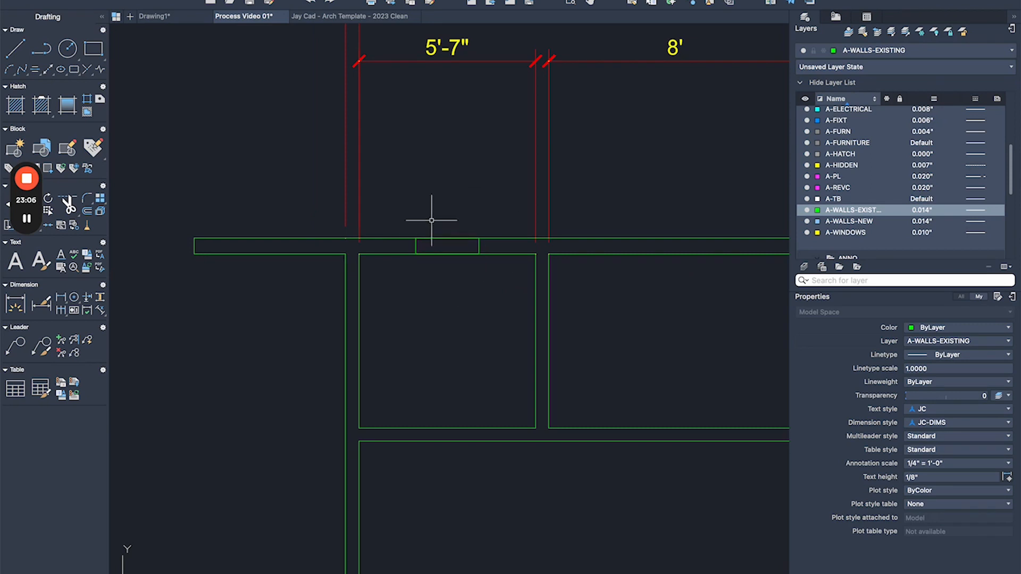
text(tr)
key(Return)
click(446, 186)
click(443, 323)
key(Return)
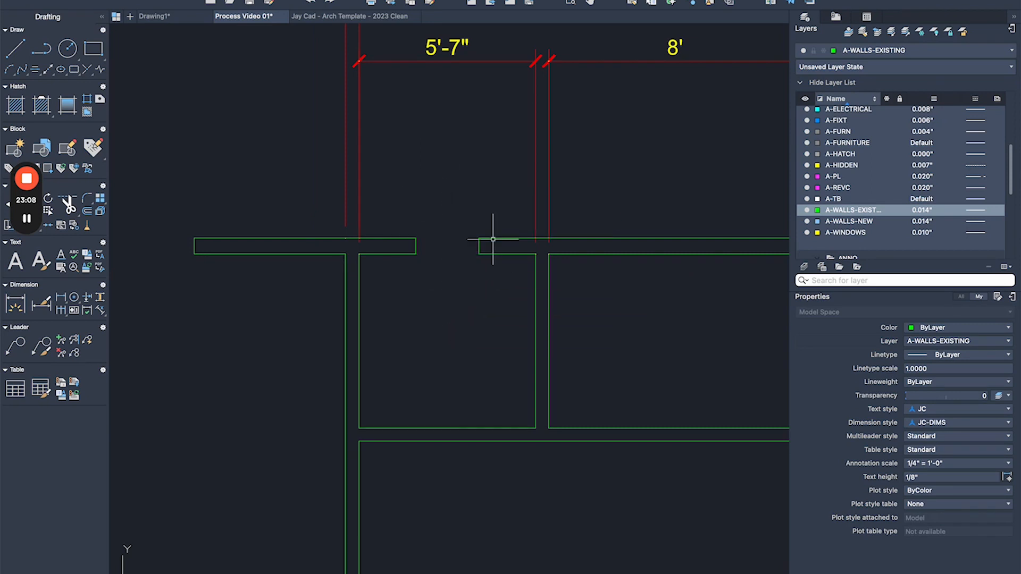
click(502, 187)
click(387, 283)
middle_drag(507, 310, 394, 276)
scroll(394, 276, down, 2)
key(Escape)
Draw a 4' long rectangle within the east exterior wall's thickness, down from the 8' room's upper inner corner.
scroll(505, 271, up, 2)
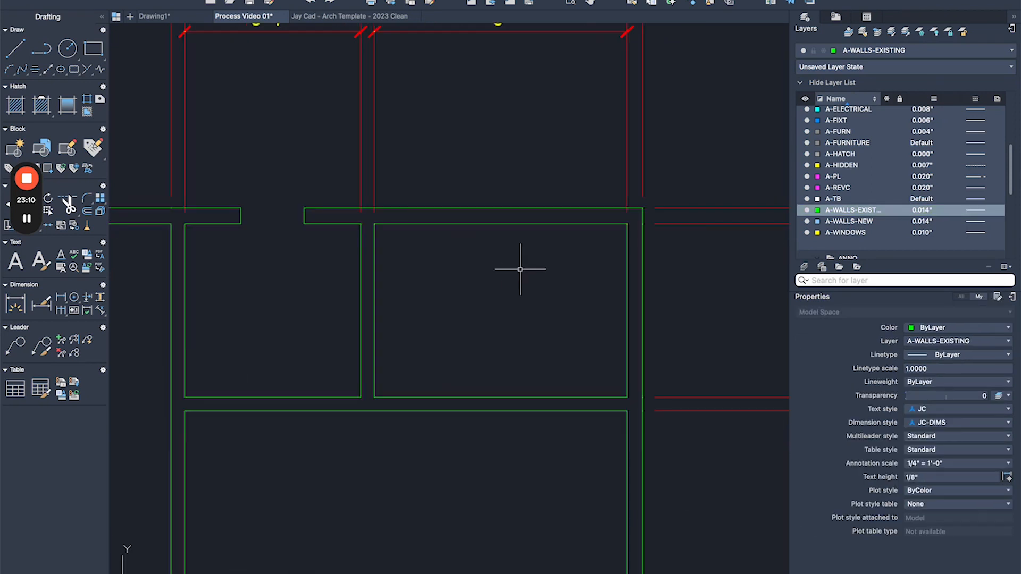
scroll(548, 335, down, 2)
scroll(546, 277, up, 2)
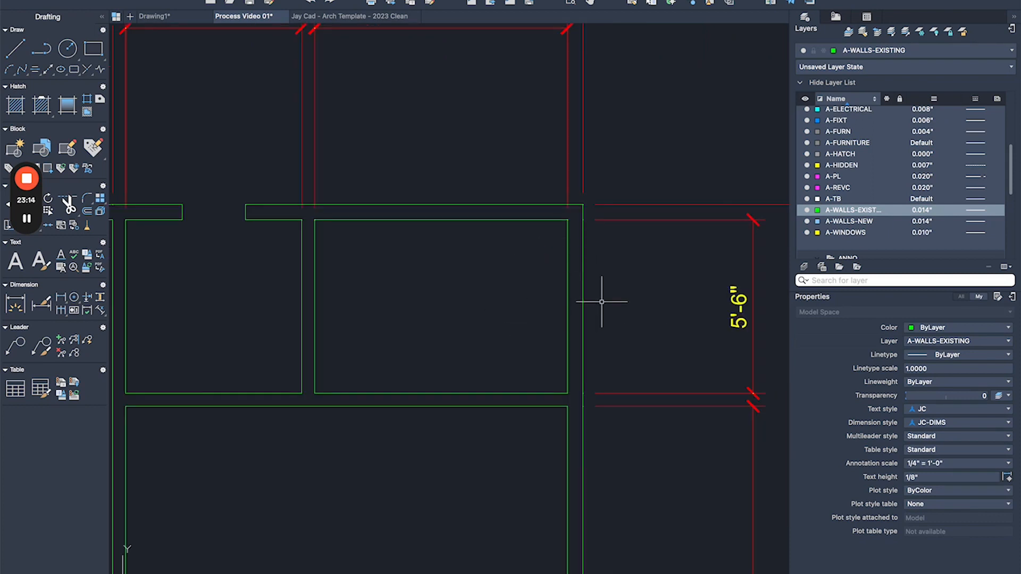
scroll(597, 249, up, 2)
text(pl)
key(Return)
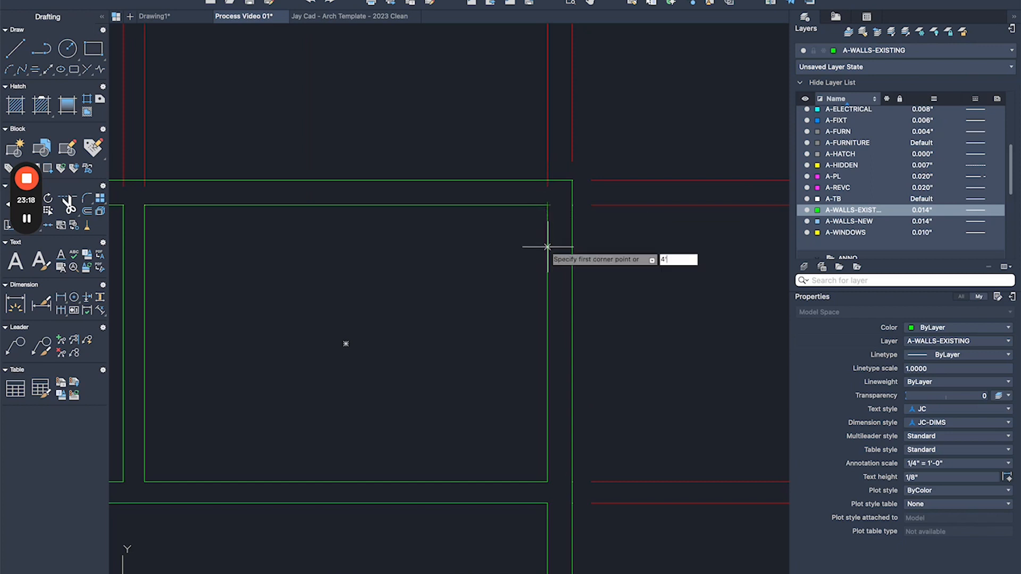
key(Return)
scroll(558, 216, up, 2)
click(581, 198)
scroll(573, 196, down, 2)
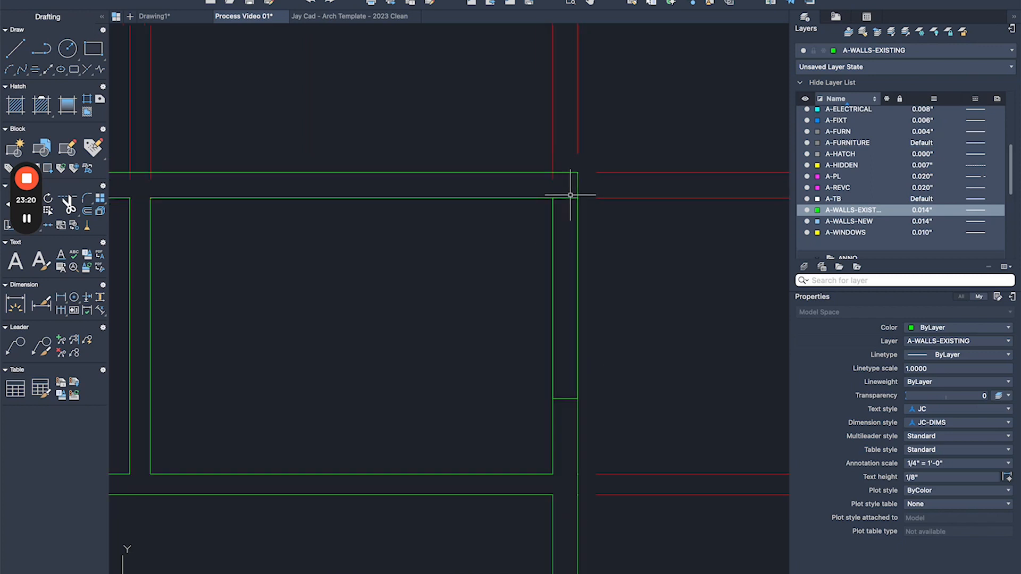
Move the 4' rectangle just outside the east wall, aligned vertically with the midpoint of the 8' room's inner wall line.
click(570, 195)
scroll(587, 220, down, 2)
scroll(628, 220, up, 2)
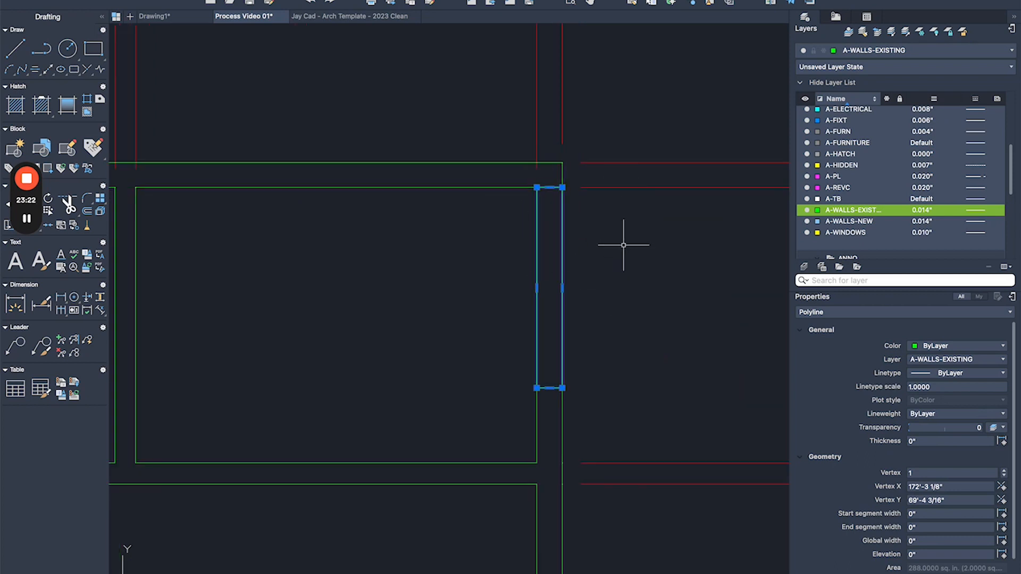
text(m)
key(Return)
click(537, 287)
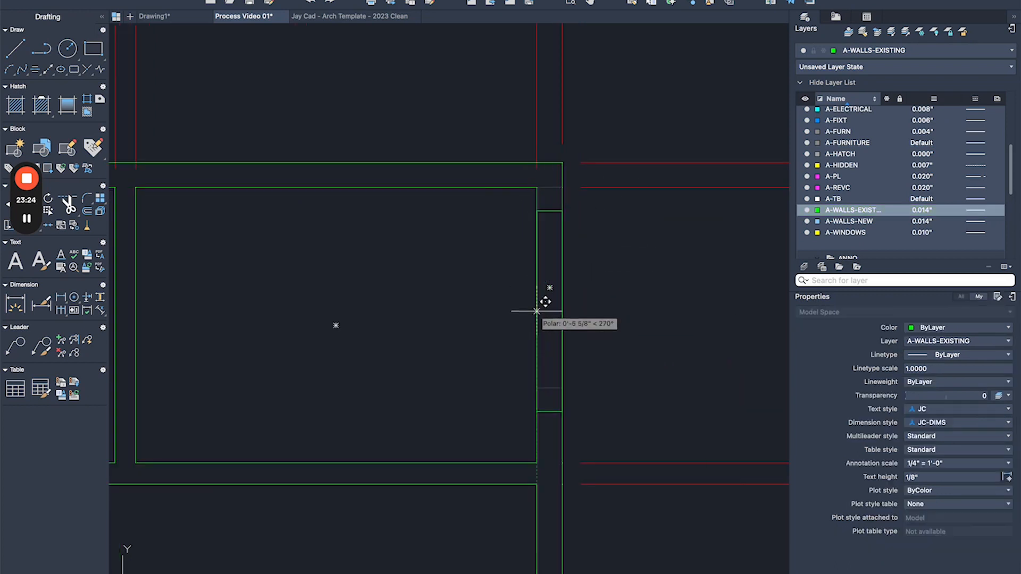
scroll(542, 312, down, 2)
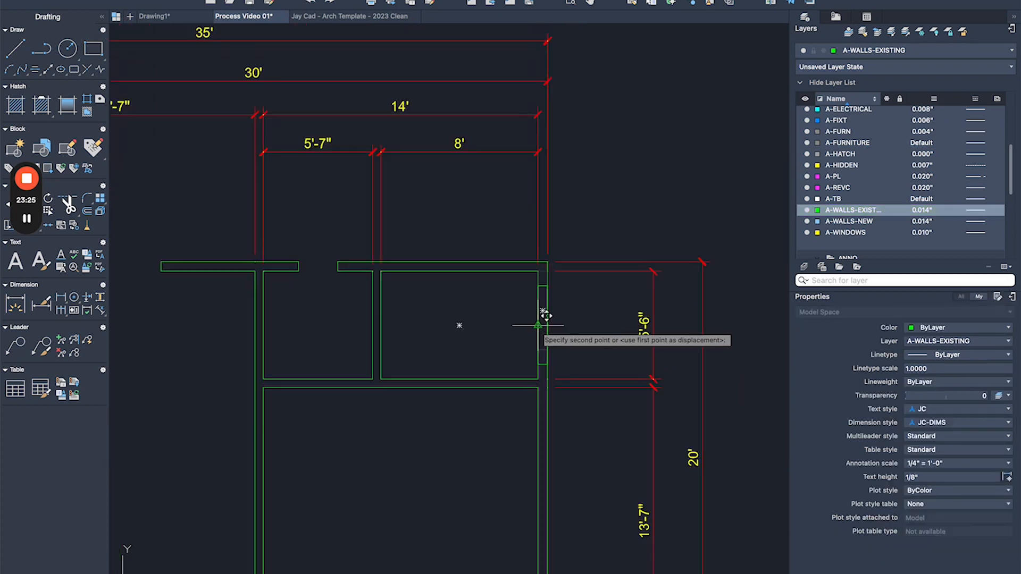
click(567, 325)
scroll(527, 327, up, 3)
click(556, 317)
key(Escape)
Move the 4' rectangle horizontally into the thickness of the east exterior wall beside the 8' room.
click(698, 296)
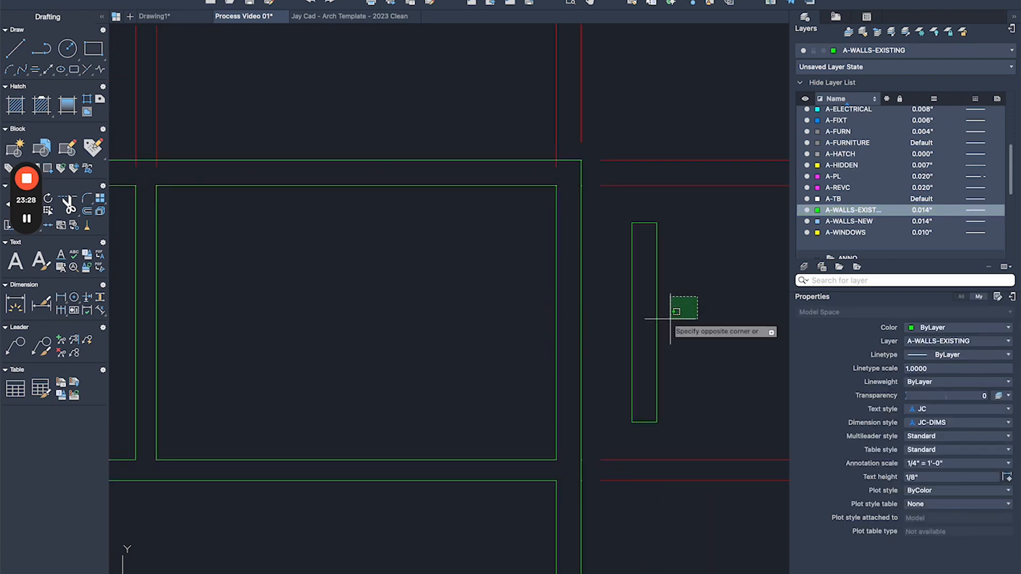
click(646, 319)
text(m)
key(Return)
click(644, 323)
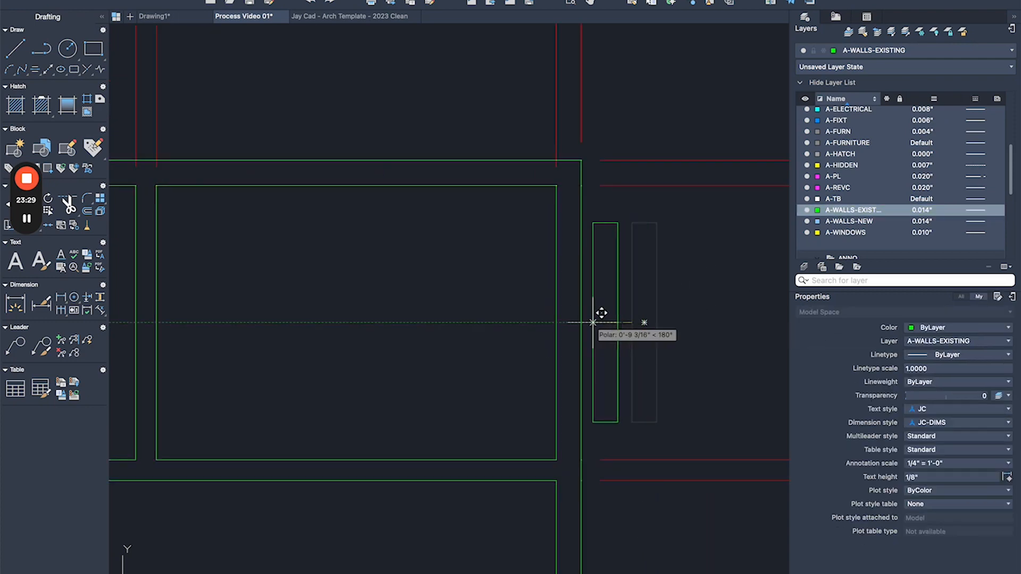
click(564, 313)
Trim the wall lines and rectangle edges between the rectangle's ends to open the 8' room's east wall.
scroll(565, 319, down, 3)
text(tr)
key(Return)
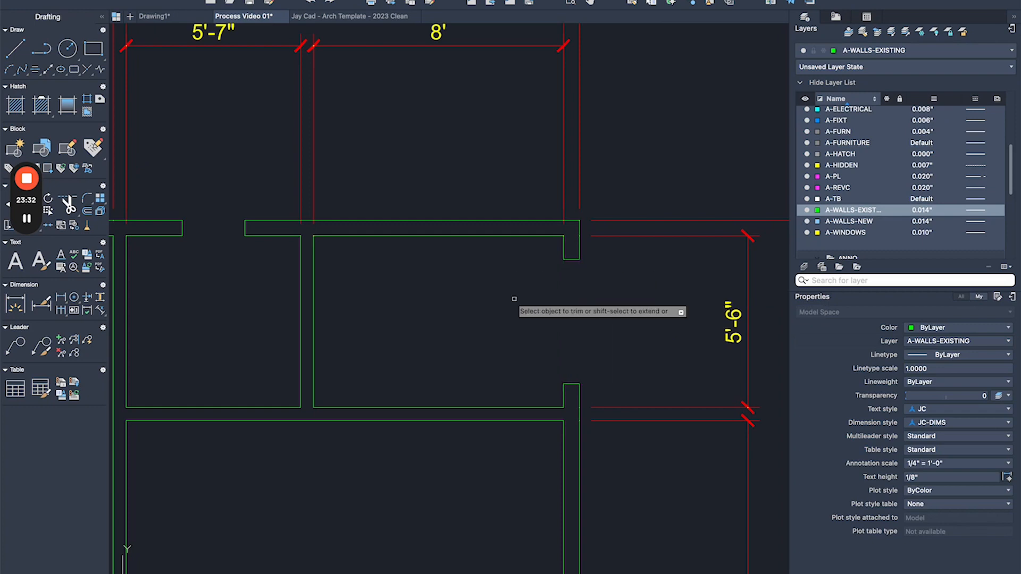
key(Escape)
click(493, 150)
click(609, 403)
click(634, 153)
click(422, 476)
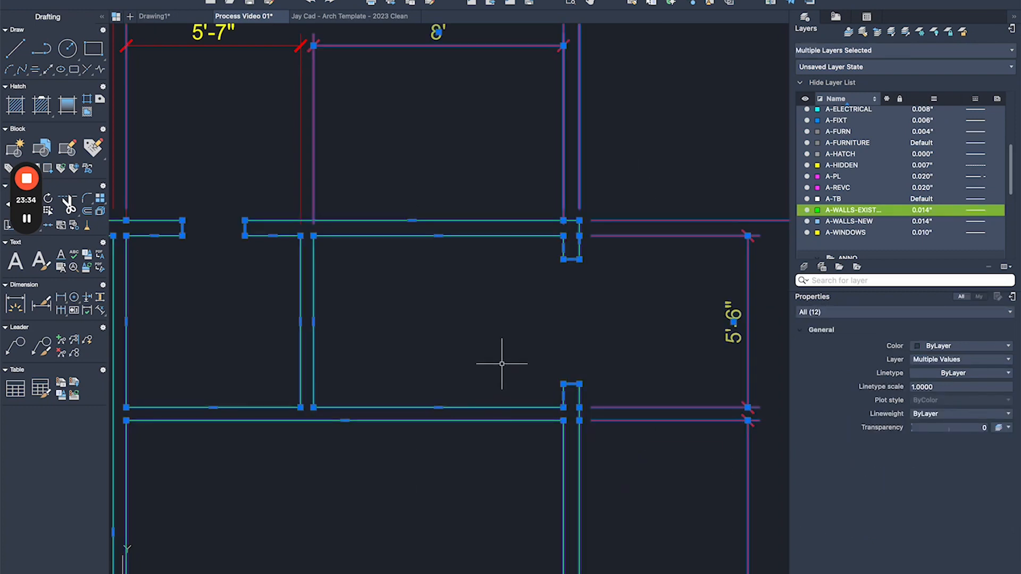
key(Escape)
scroll(574, 260, down, 5)
middle_drag(534, 351, 590, 296)
scroll(585, 266, up, 2)
scroll(493, 238, down, 2)
scroll(598, 292, up, 3)
middle_drag(427, 223, 547, 241)
scroll(270, 310, down, 3)
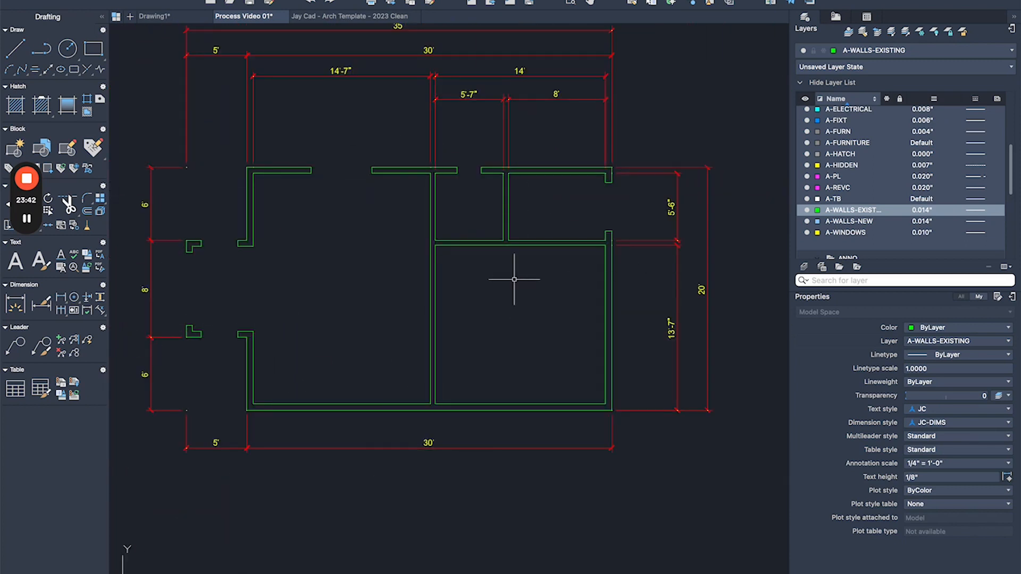
scroll(485, 237, up, 3)
middle_drag(545, 284, 512, 289)
scroll(486, 237, down, 3)
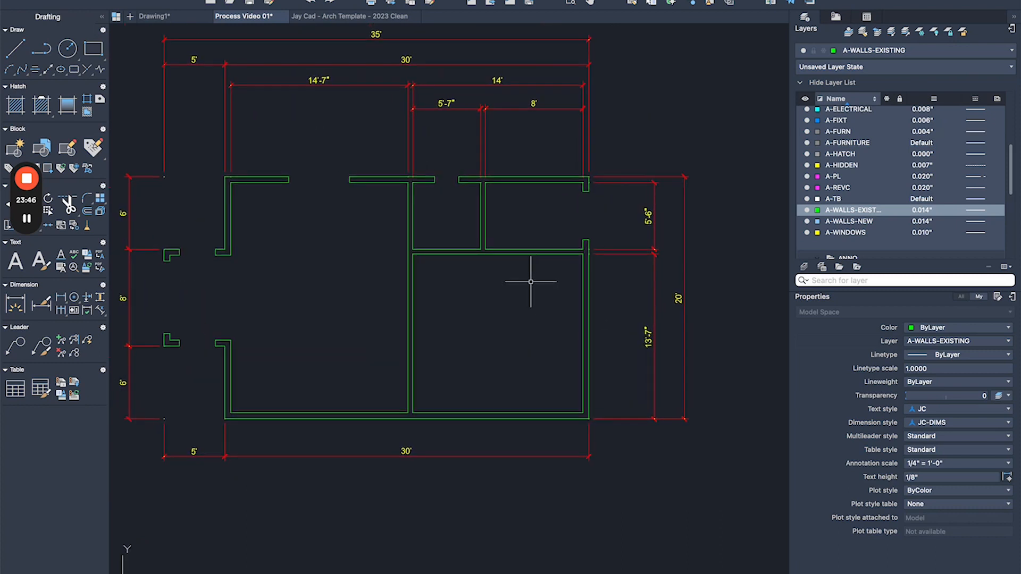
scroll(559, 323, up, 2)
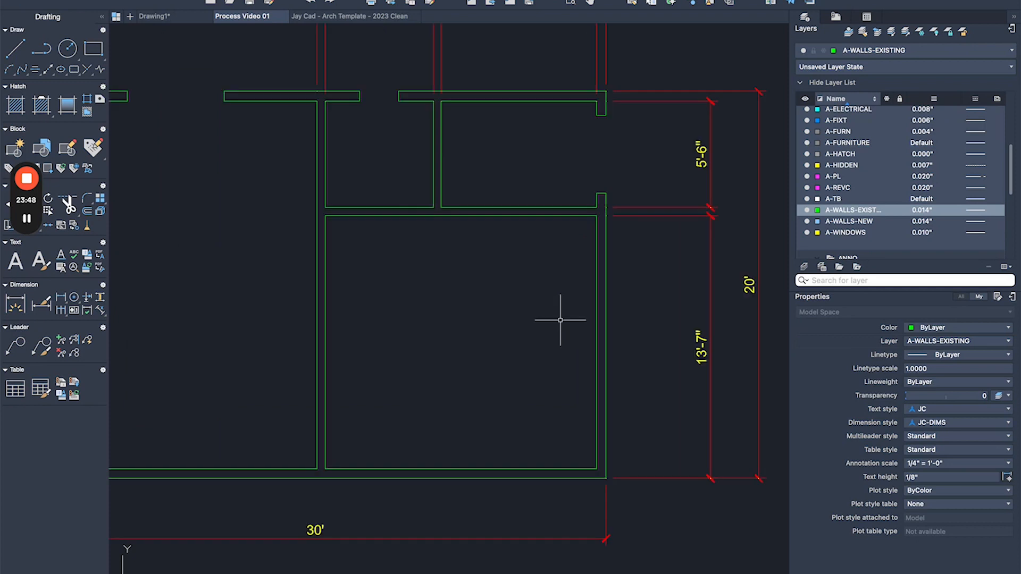
Draw a line across the east wall's thickness, about 6" below the southeast room's upper inner corner.
scroll(665, 263, up, 5)
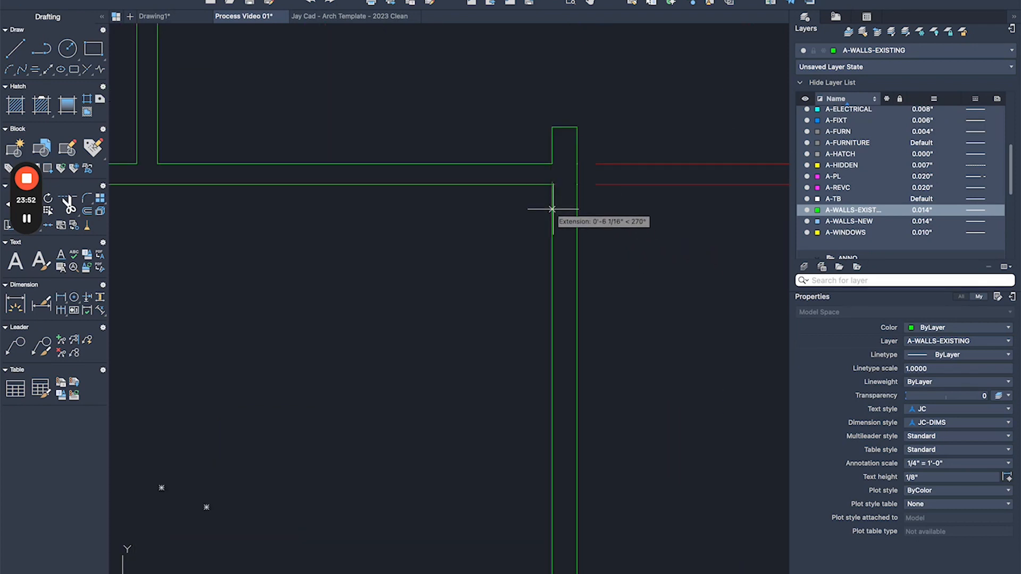
click(553, 209)
click(577, 209)
key(Return)
click(535, 201)
click(601, 233)
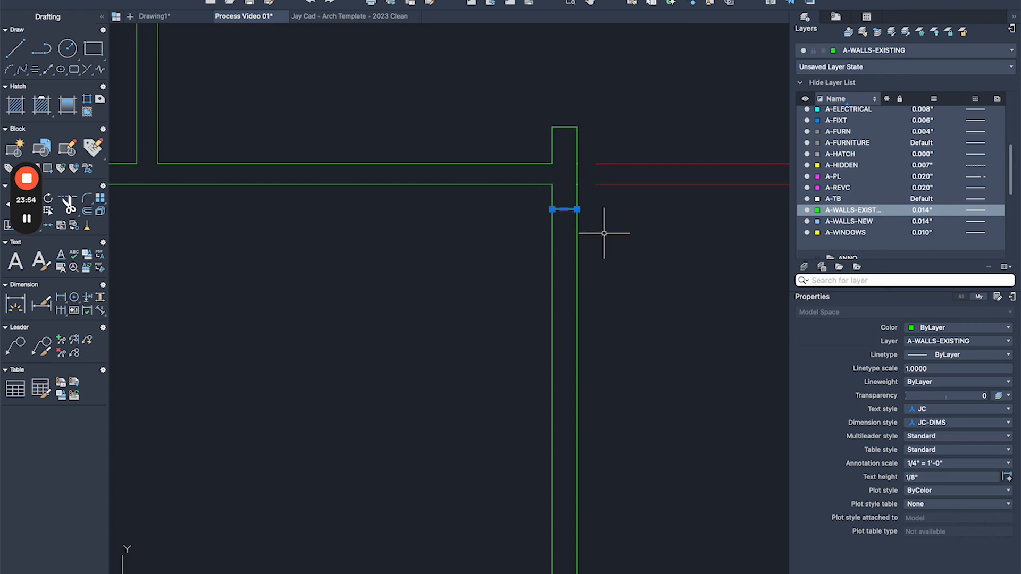
key(Escape)
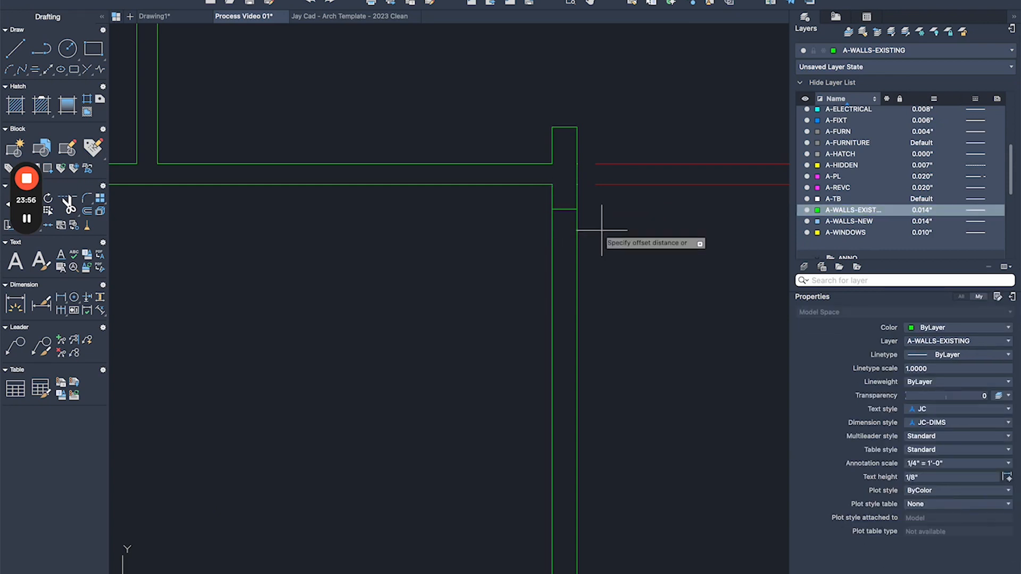
Offset the short wall line 3' downward and trim the wall lines between the two to open the east wall.
key(Return)
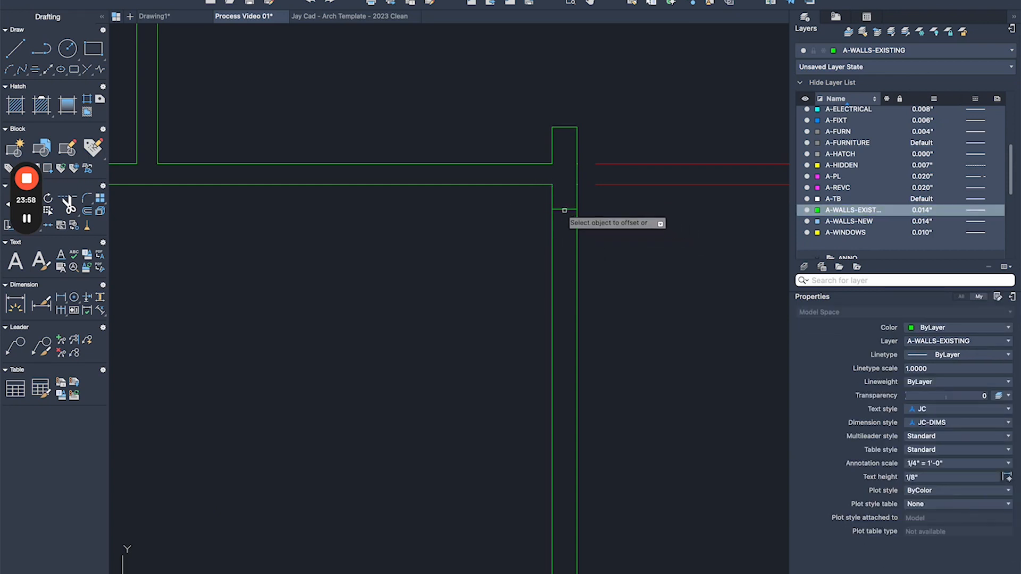
scroll(585, 255, down, 5)
scroll(533, 248, down, 3)
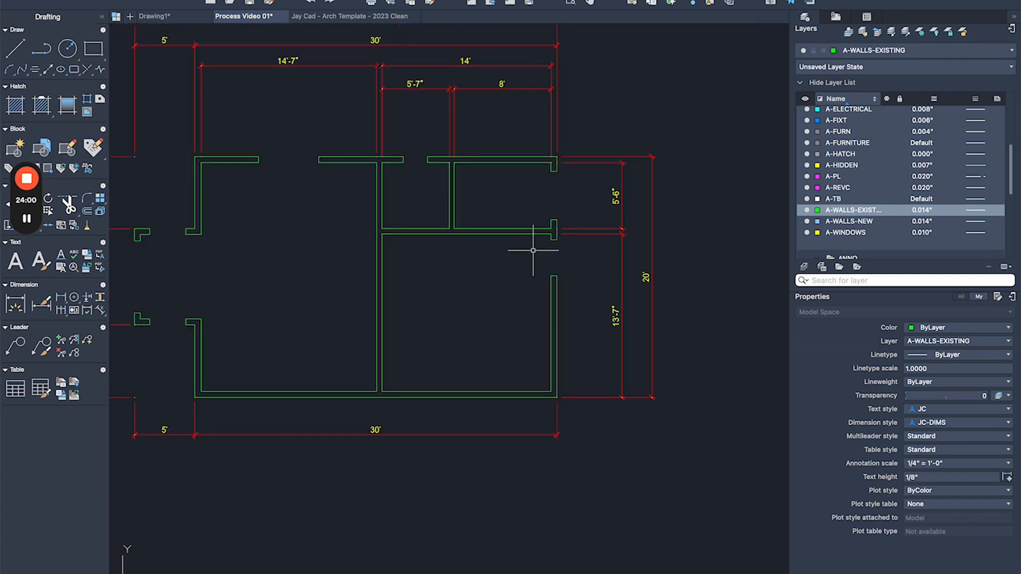
click(532, 223)
click(588, 293)
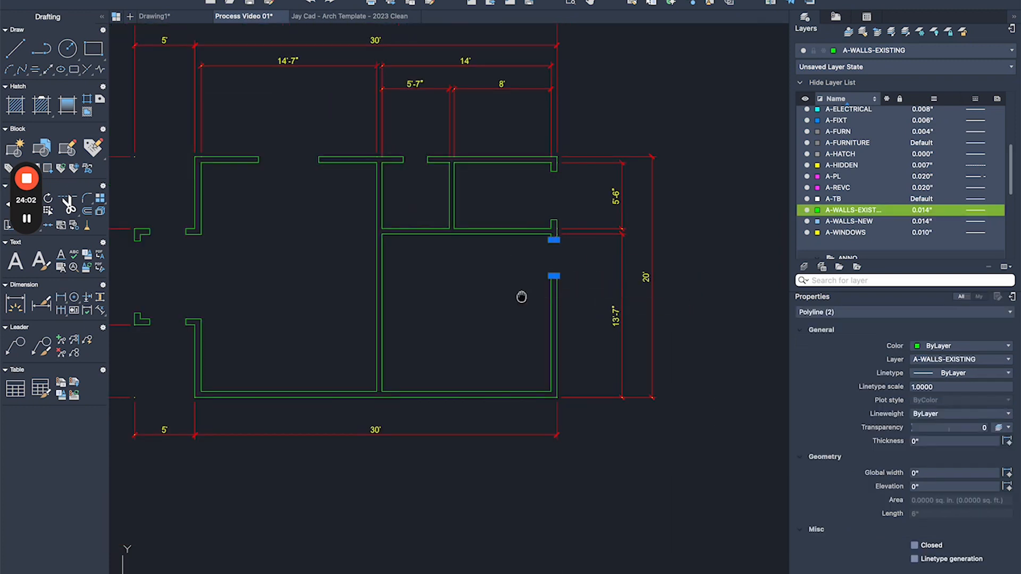
scroll(532, 282, up, 2)
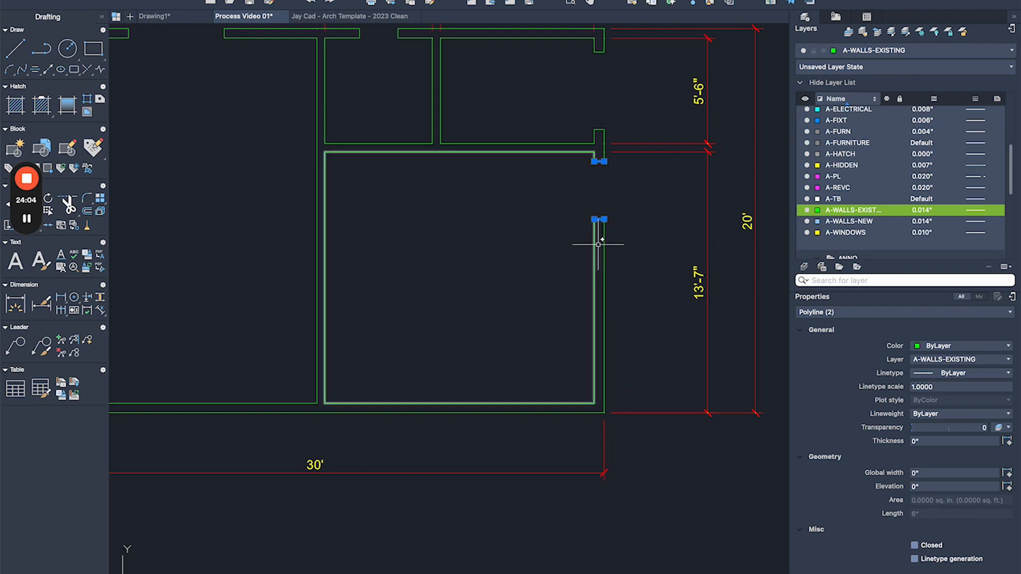
shift+right_click(516, 263)
click(574, 282)
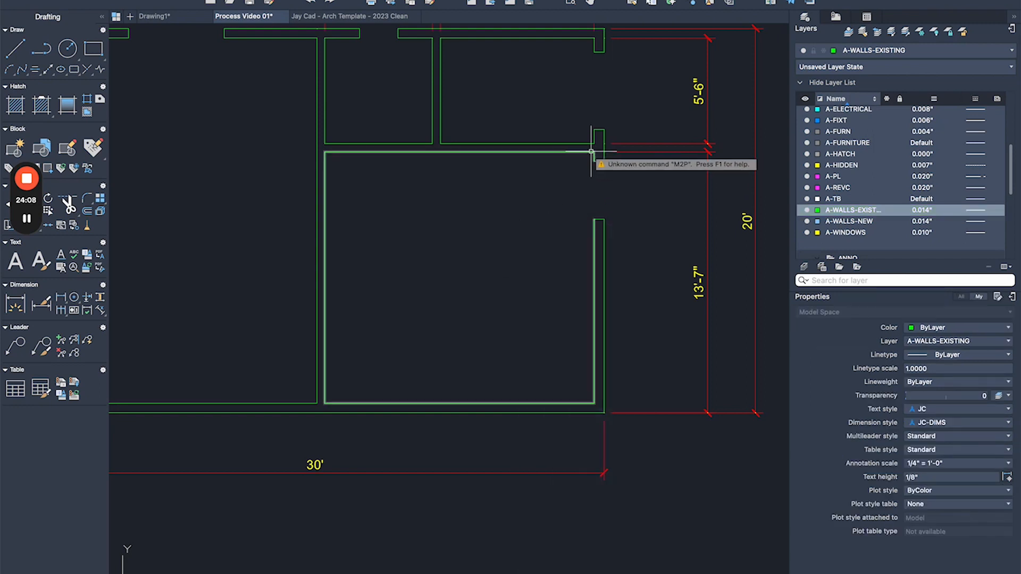
Mirror the opening's two end lines about the mid-between-two-points of the southeast room's east inner corners, keeping the source lines.
click(583, 241)
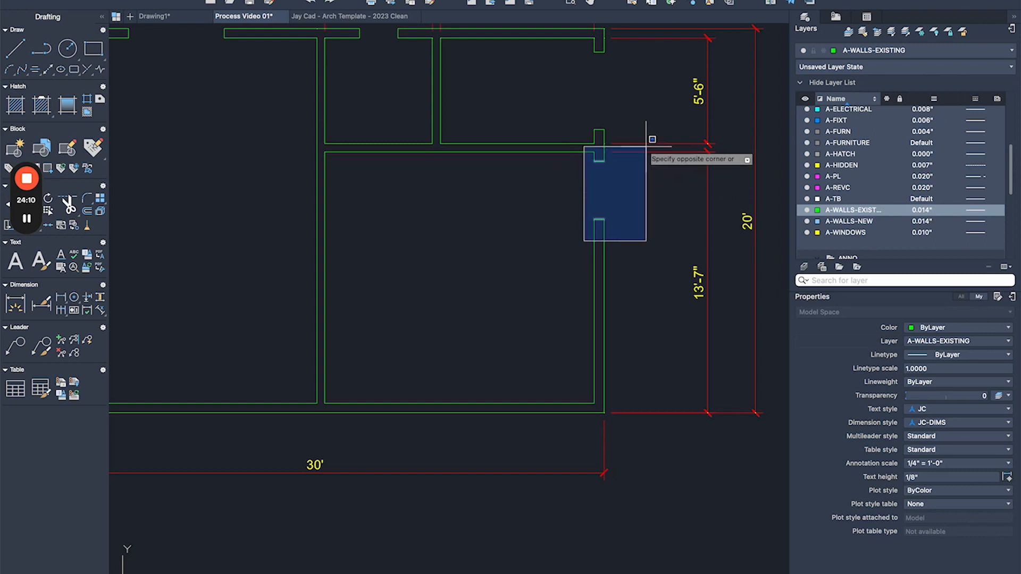
click(646, 146)
scroll(646, 180, up, 2)
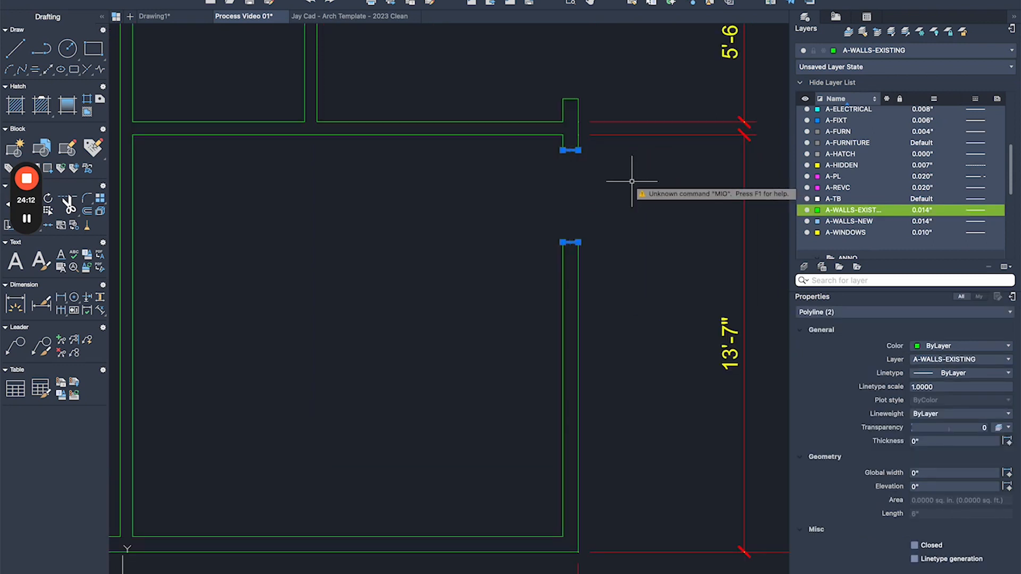
text(mi)
key(Return)
shift+right_click(532, 188)
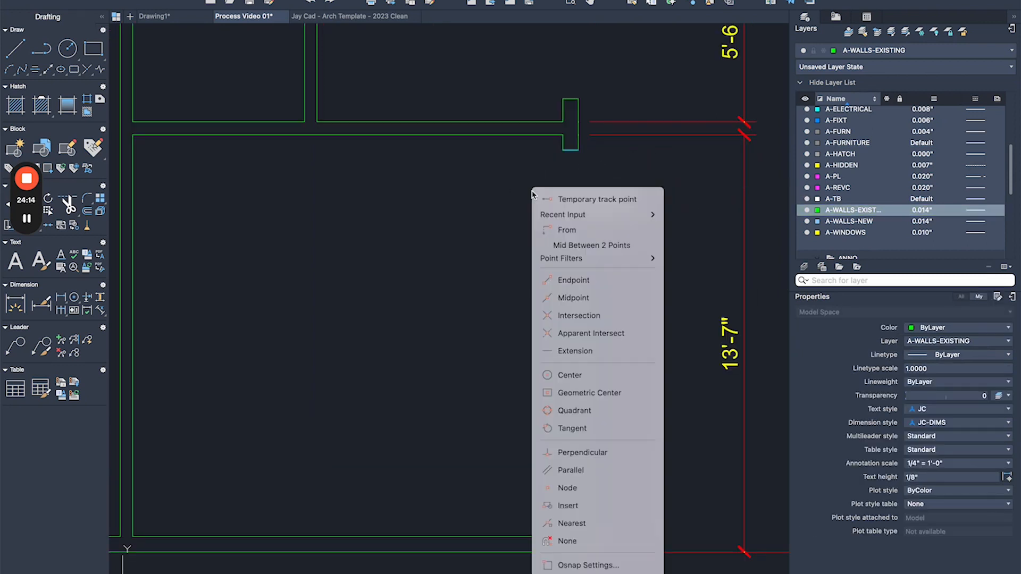
click(594, 245)
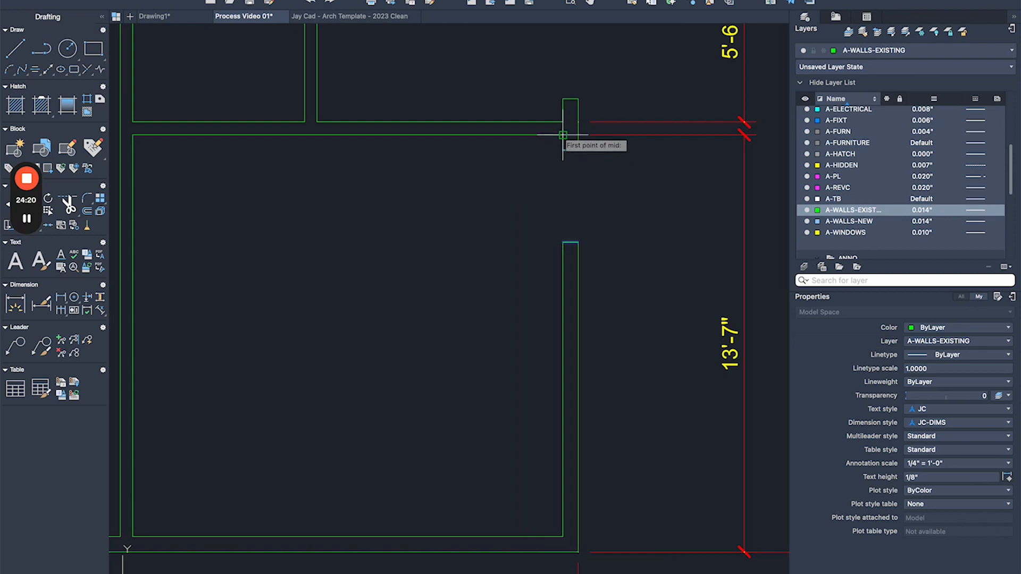
click(571, 550)
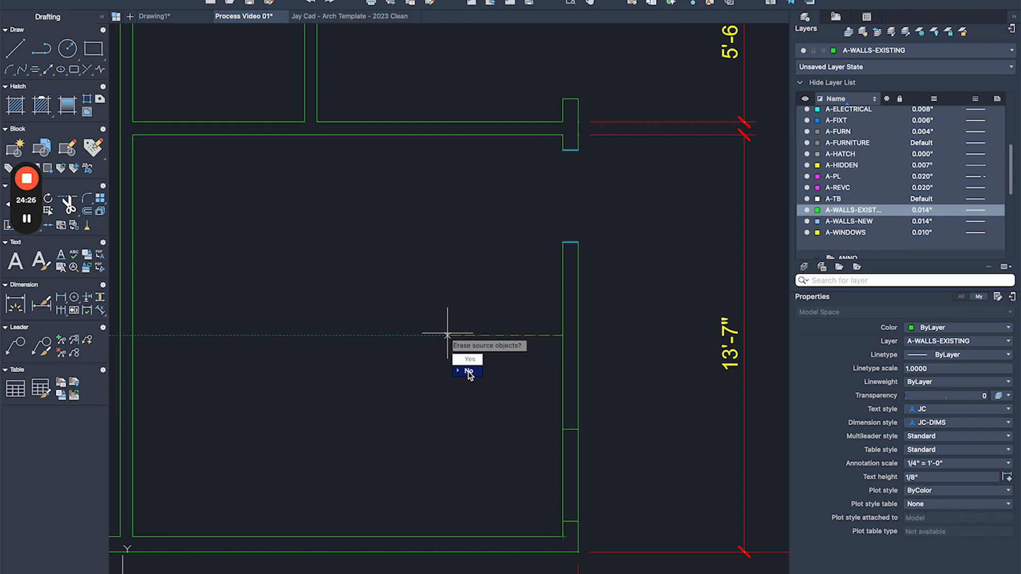
Trim the wall lines between the mirrored end lines to open the lower part of the east wall.
text(tr)
key(Return)
click(640, 486)
click(507, 481)
key(Escape)
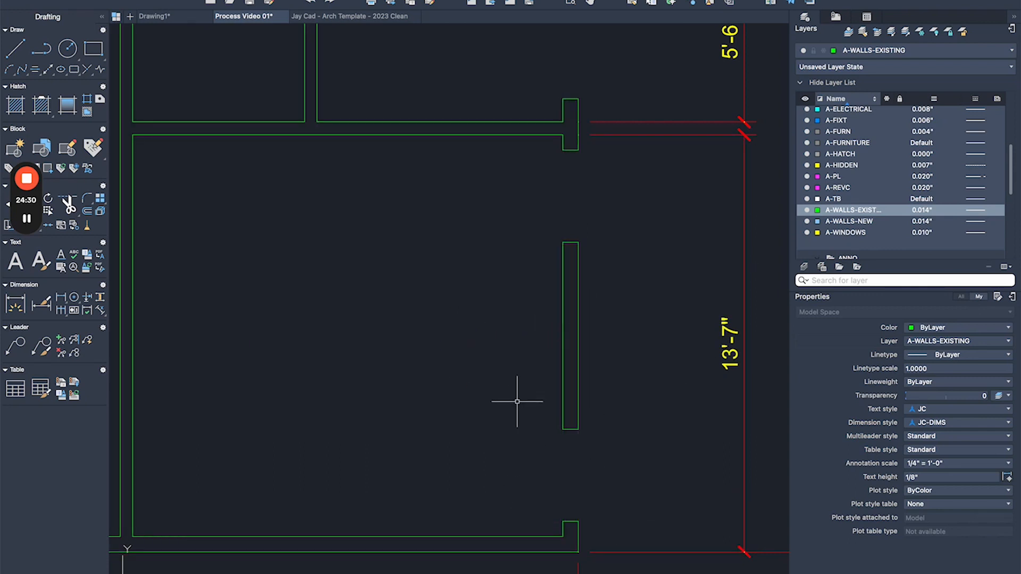
Mirror the opening's two end lines about the midpoint of the southeast room's west inner wall line and trim the wall between the copies.
click(527, 291)
click(600, 141)
middle_drag(405, 227, 462, 227)
text(mi)
key(Return)
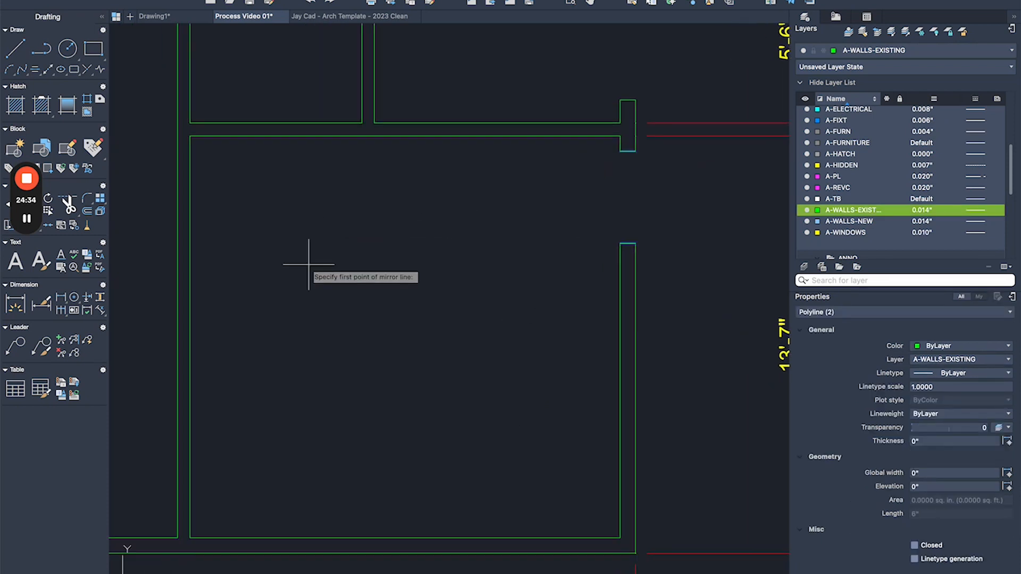
click(190, 337)
key(Return)
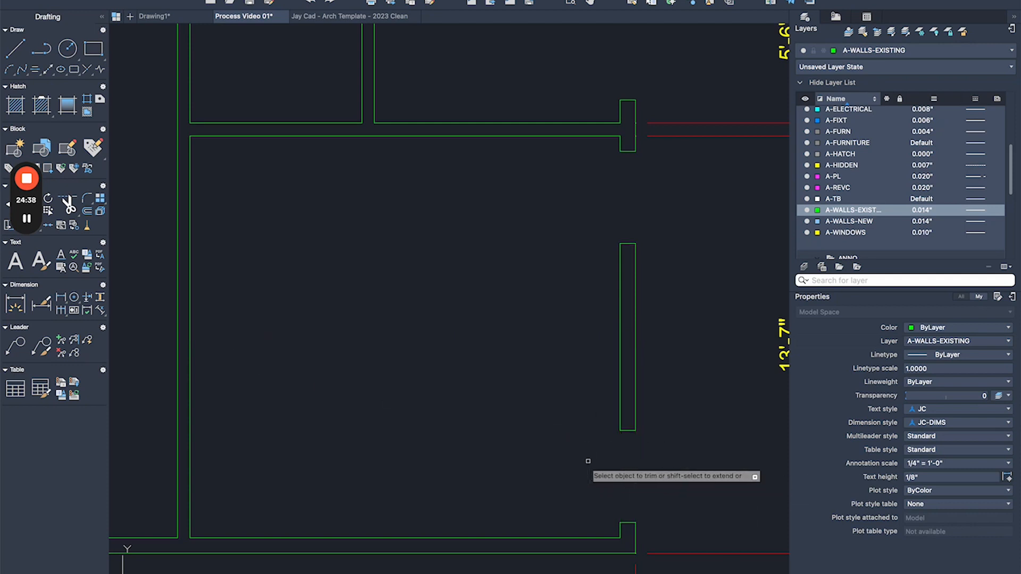
scroll(611, 367, down, 3)
click(675, 141)
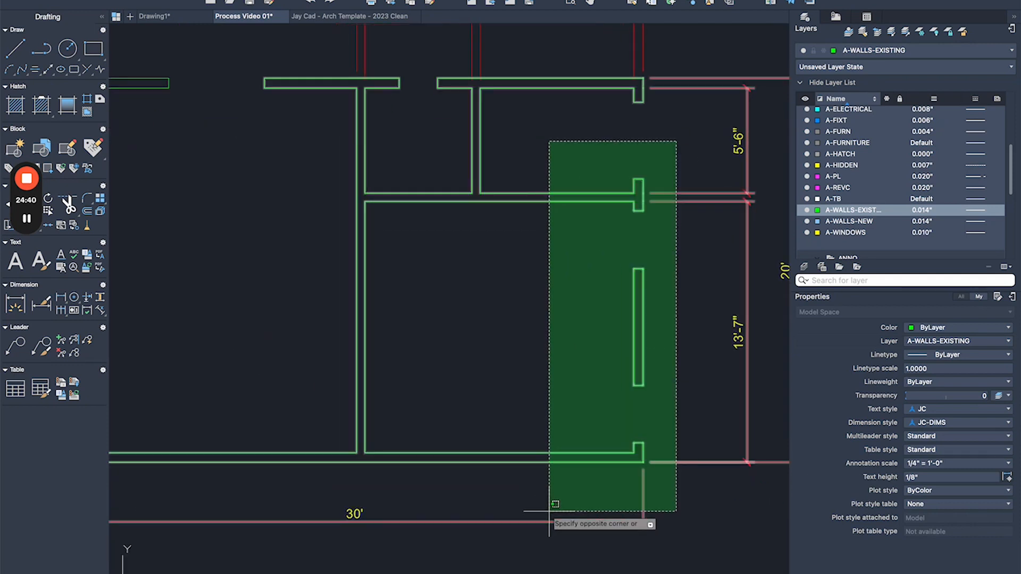
click(553, 514)
key(Escape)
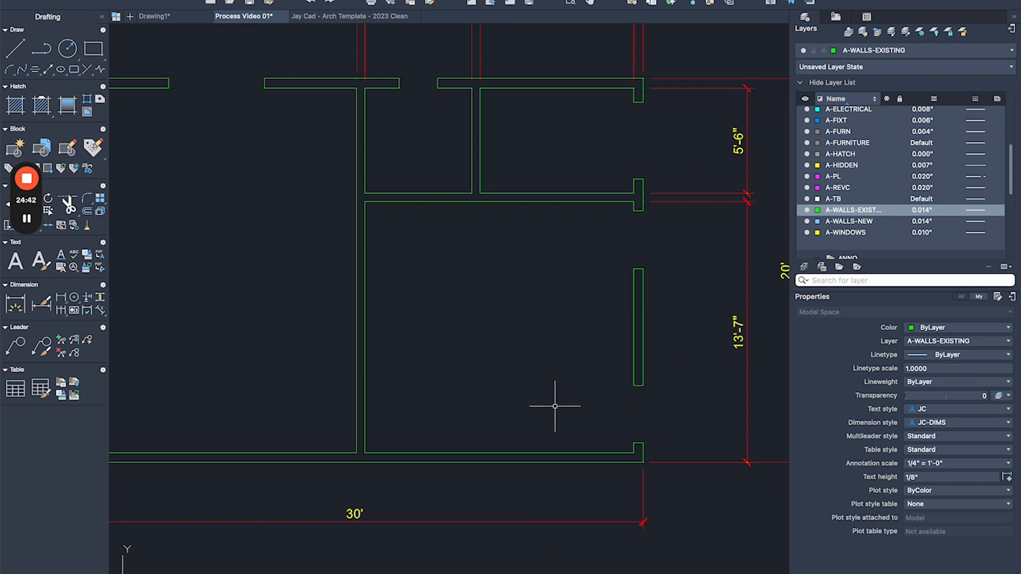
middle_drag(660, 338, 656, 313)
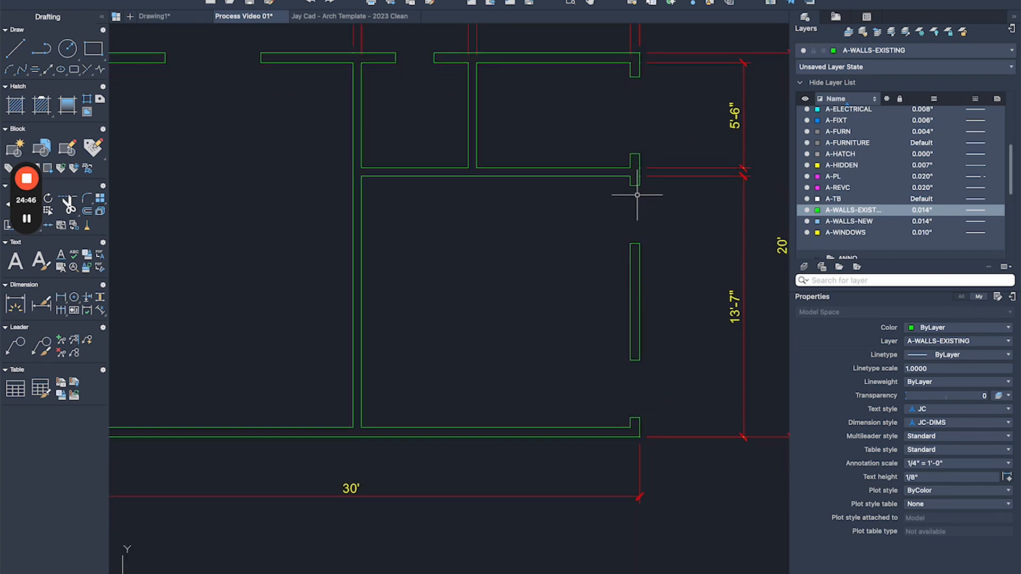
middle_drag(632, 211, 613, 213)
scroll(589, 317, down, 3)
middle_drag(555, 457, 604, 358)
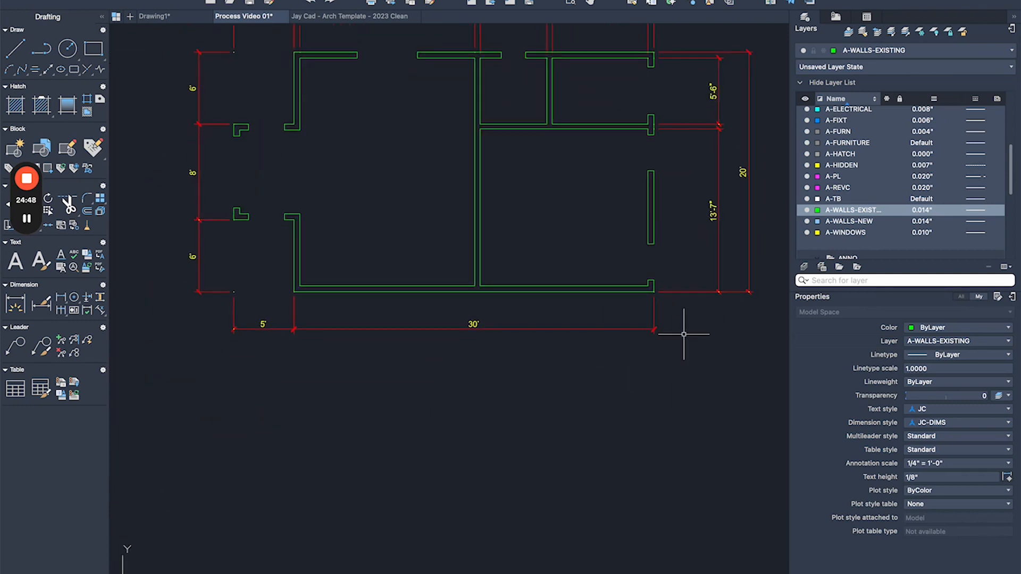
Move the 5' and 30' dimensions below the plan farther down from the walls.
click(368, 313)
click(282, 360)
key(Return)
click(354, 366)
click(355, 387)
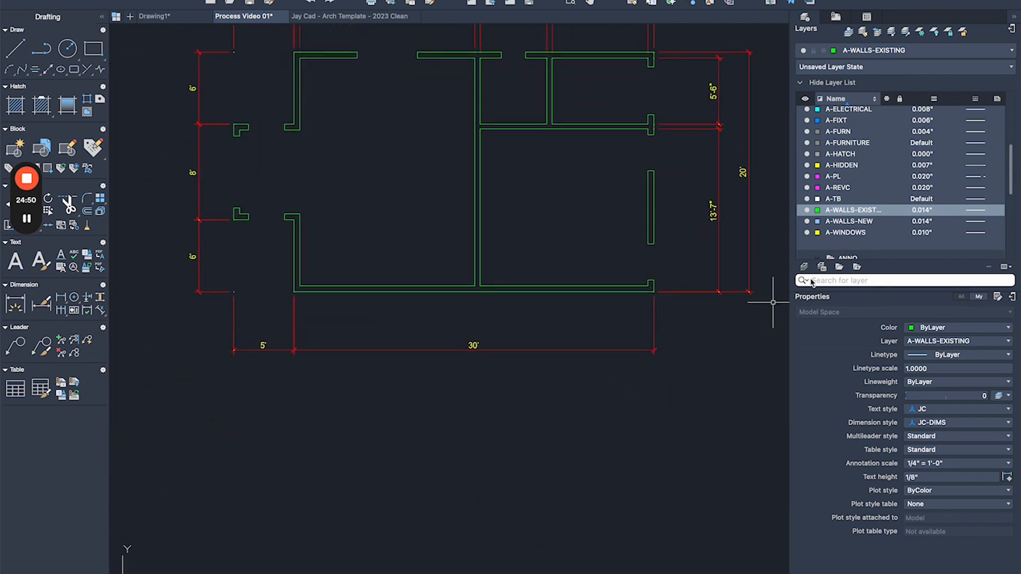
Add a linear dimension for the southeast room's interior width, placed between the lower wall and the 30' dimension.
text(dli)
key(Return)
scroll(632, 284, up, 3)
click(654, 288)
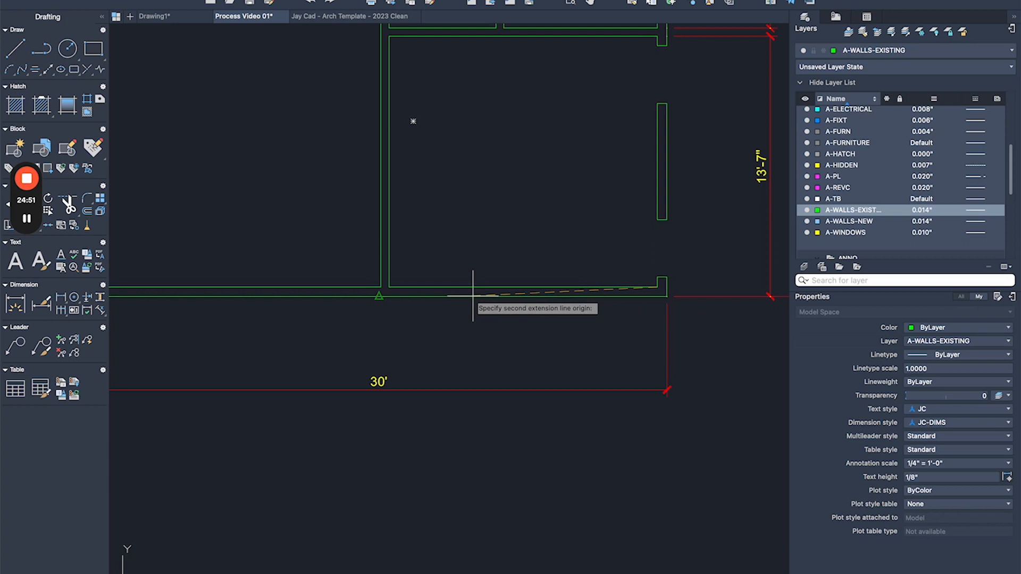
click(389, 286)
click(433, 364)
Add a linear dimension for the large west room's interior width, in line with the southeast room's width dimension.
key(Return)
click(381, 287)
middle_drag(278, 316, 741, 296)
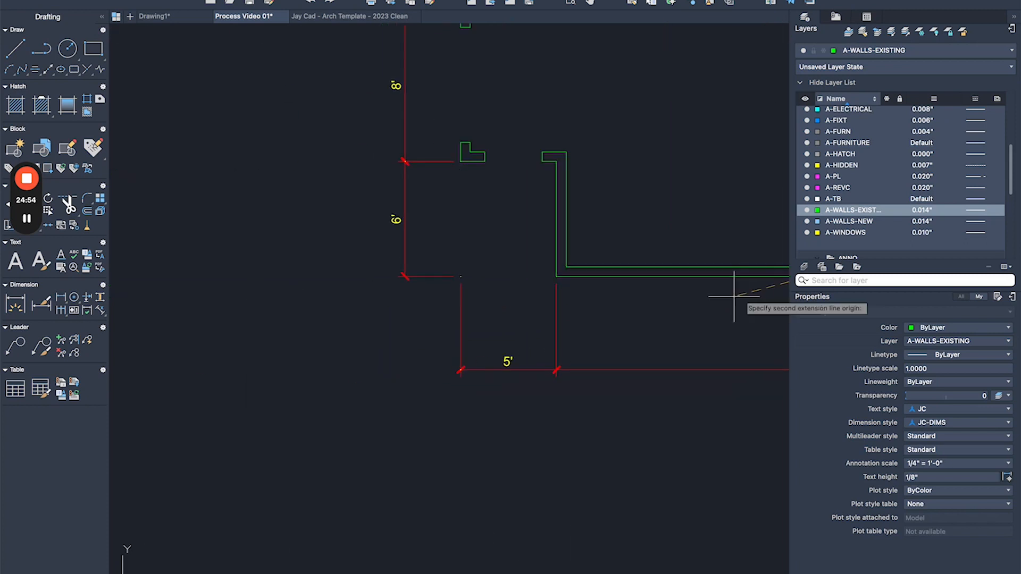
click(567, 268)
middle_drag(660, 321, 321, 294)
scroll(549, 312, up, 5)
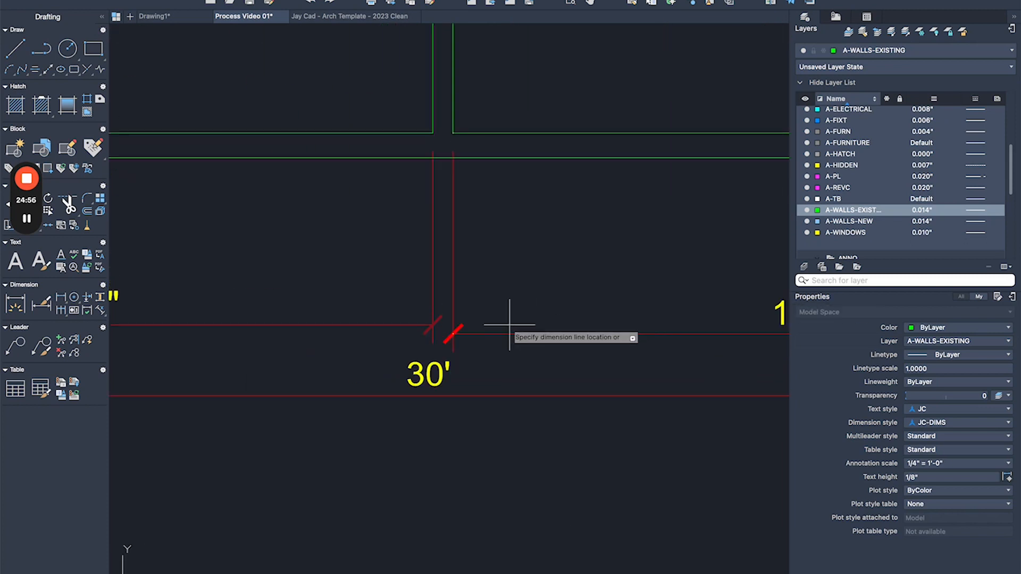
click(458, 332)
Draw a rectangle filling the lower opening in the east wall, from corner to opposite corner of its ends.
scroll(459, 322, down, 4)
middle_drag(663, 210, 390, 301)
scroll(470, 268, up, 2)
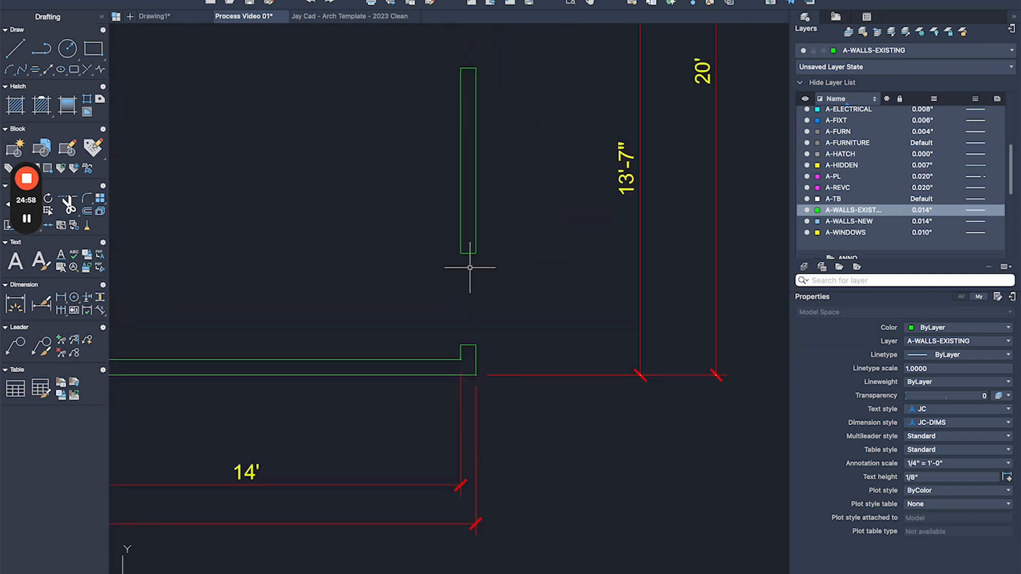
text(rec)
key(Return)
click(476, 253)
click(461, 345)
Mirror the east wall's opening rectangle onto the lower wall across a diagonal through the southeast room's inner corner, erasing the source.
click(475, 292)
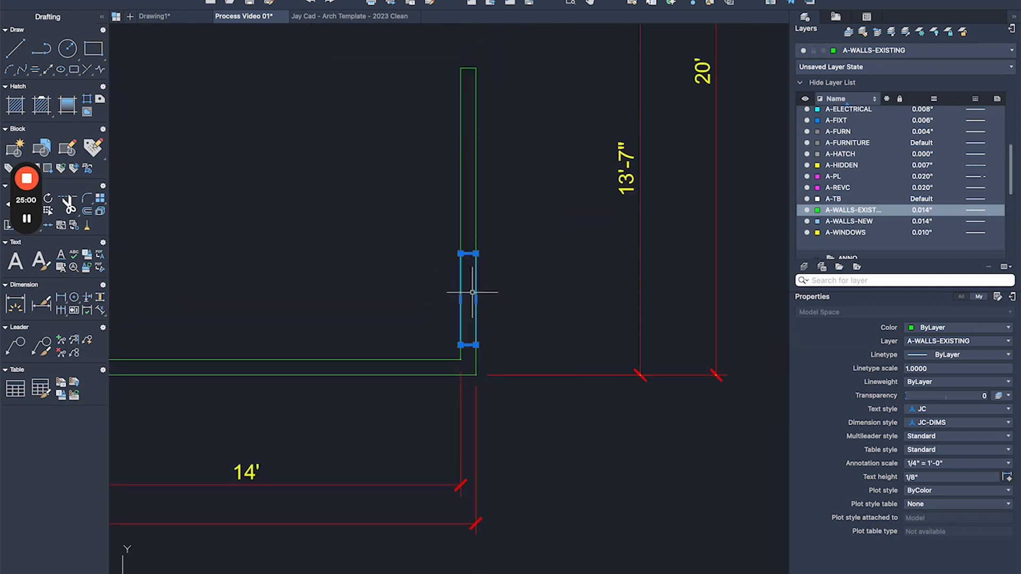
middle_drag(377, 384, 497, 335)
text(mi)
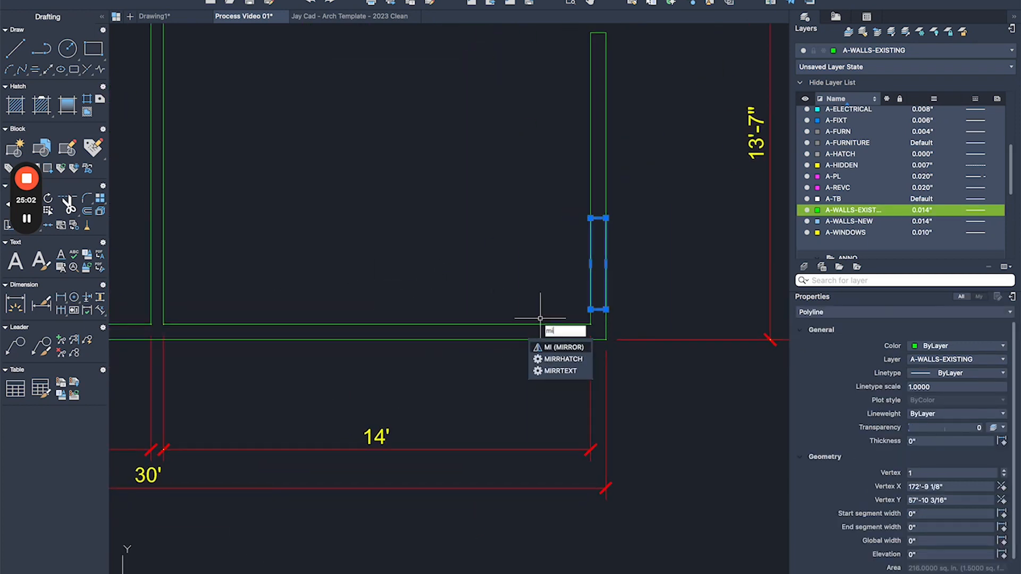
key(Return)
scroll(578, 304, up, 2)
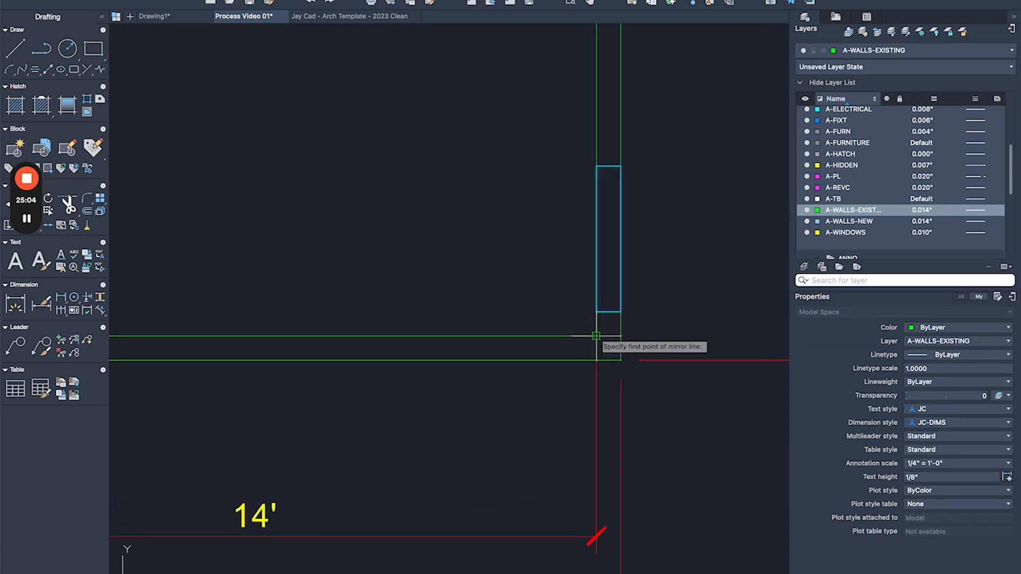
click(590, 324)
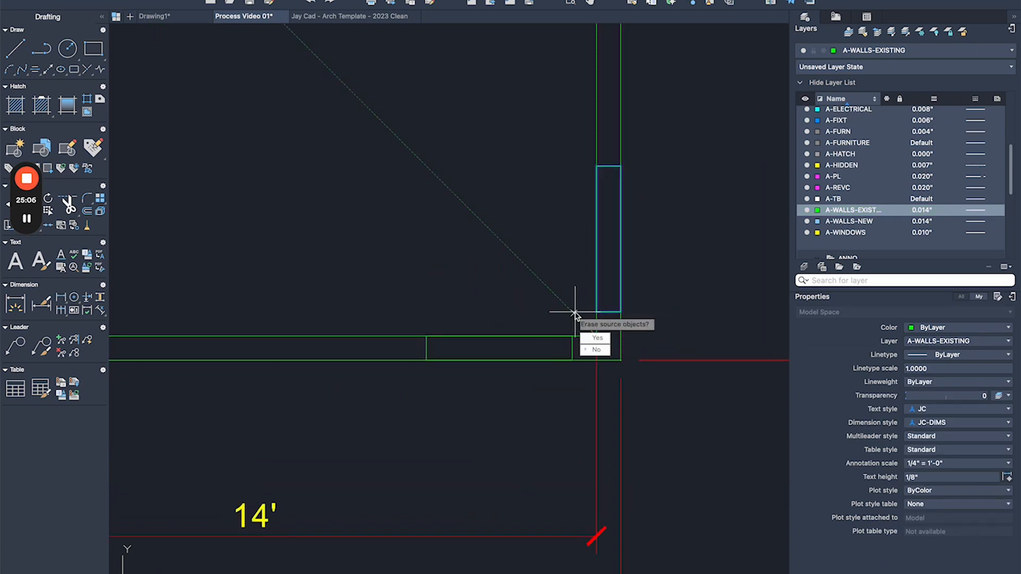
text(y)
key(Return)
scroll(557, 169, down, 3)
middle_drag(501, 241, 627, 263)
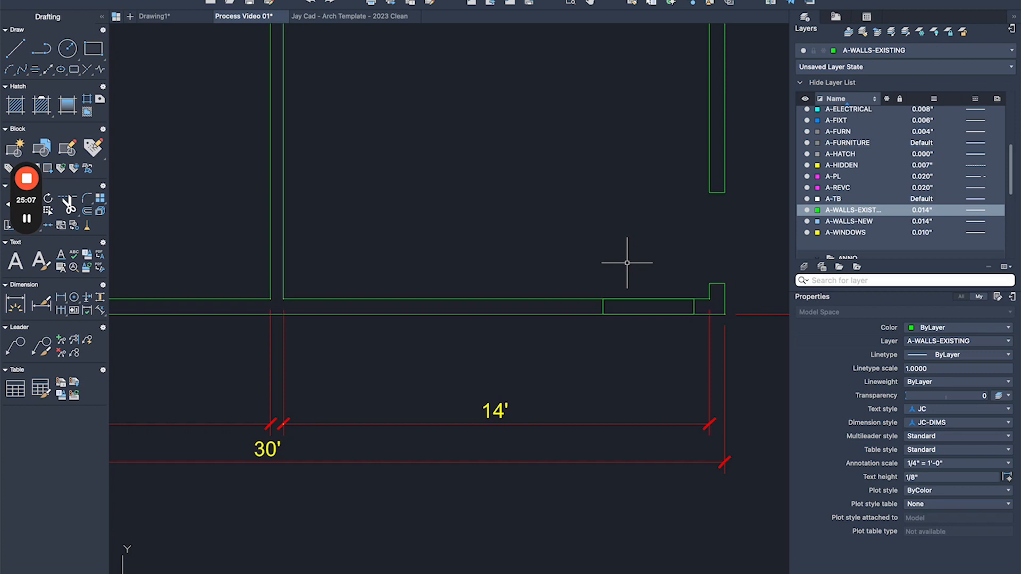
Mirror the lower wall's opening rectangle about the midpoint of the southeast room's inner wall line, keeping the original.
click(604, 304)
text(n)
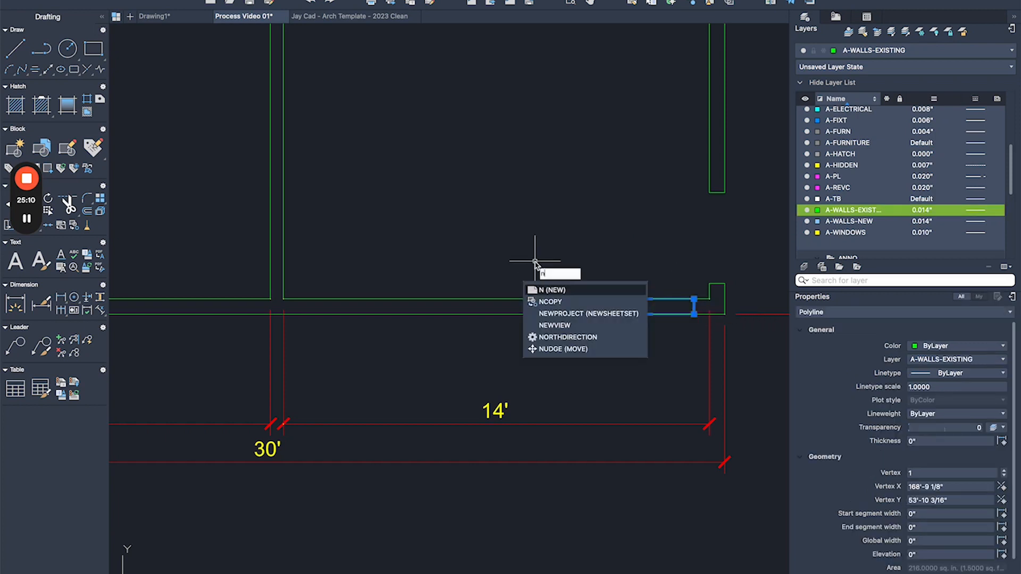
key(BackSpace)
key(Escape)
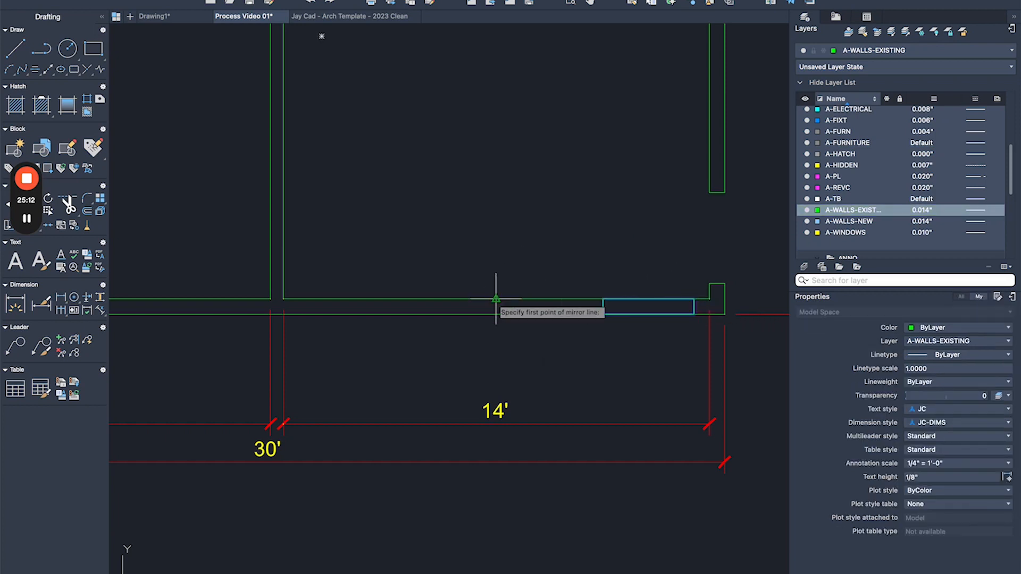
scroll(507, 317, down, 3)
scroll(503, 248, up, 2)
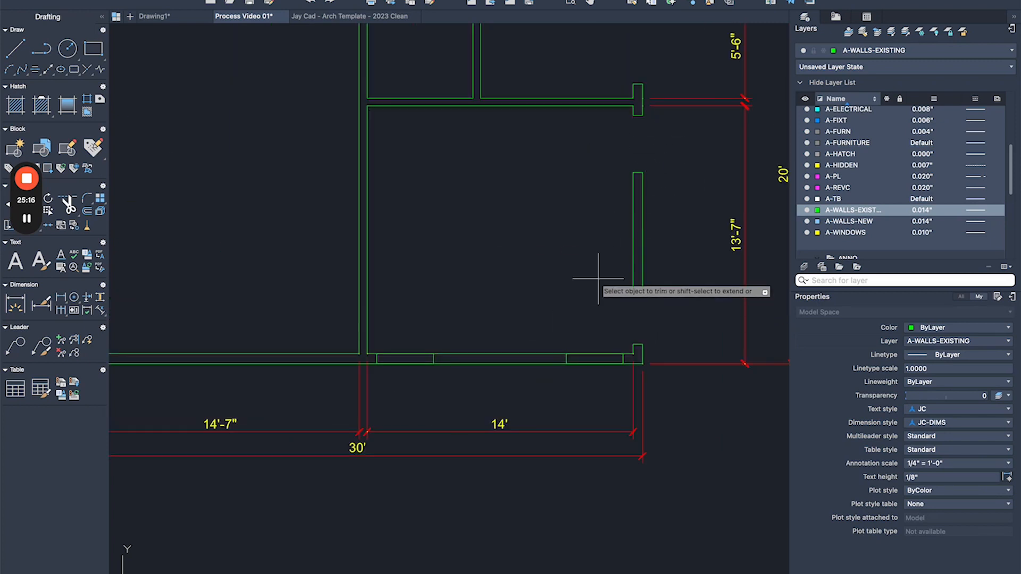
Trim the wall lines and rectangle edges at both rectangles to open two windows in the southeast room's lower wall.
drag(599, 278, 600, 420)
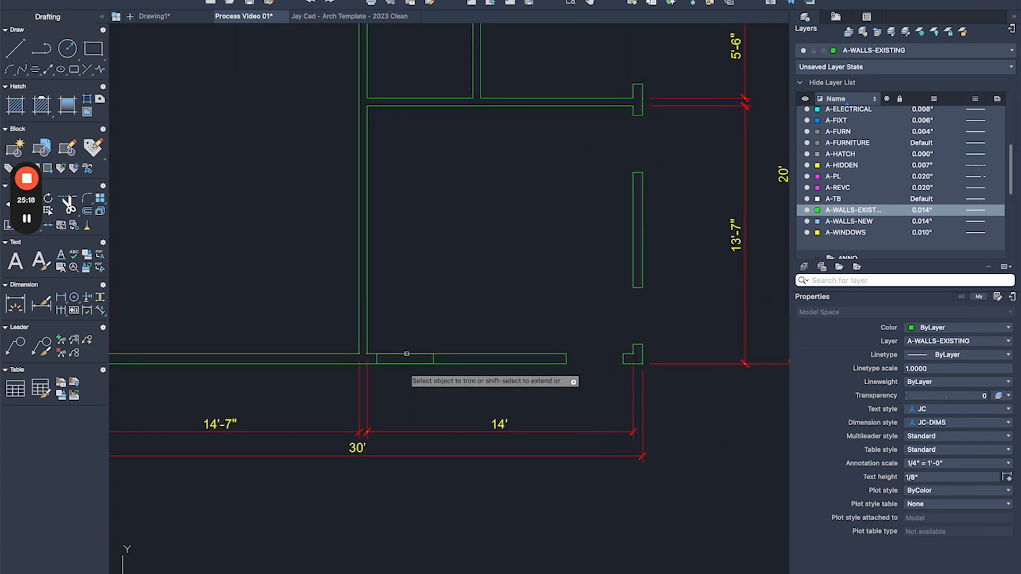
drag(406, 292, 399, 392)
key(Escape)
click(685, 246)
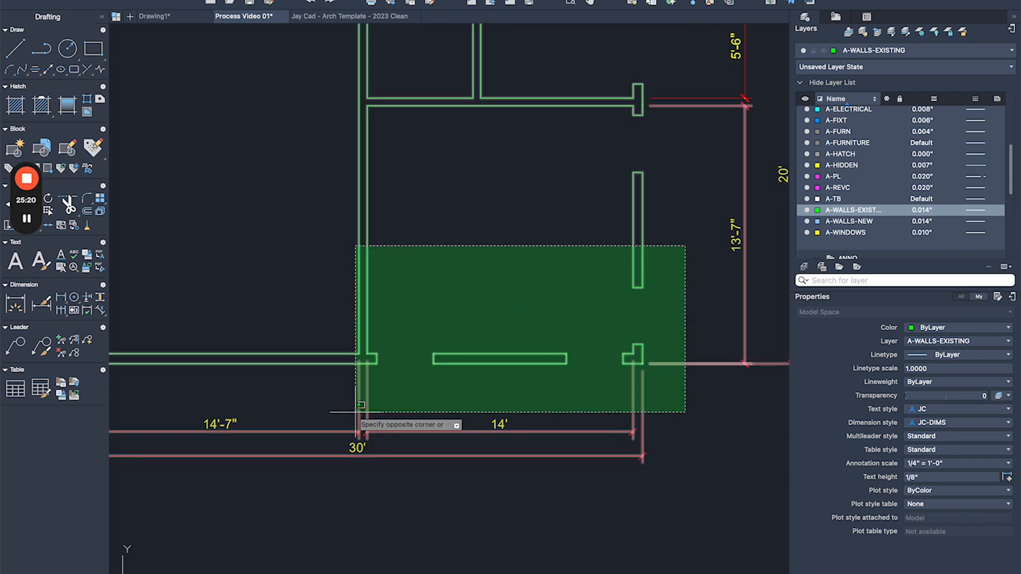
click(358, 412)
key(Escape)
click(596, 331)
click(457, 409)
scroll(472, 383, down, 2)
scroll(472, 382, down, 2)
key(Escape)
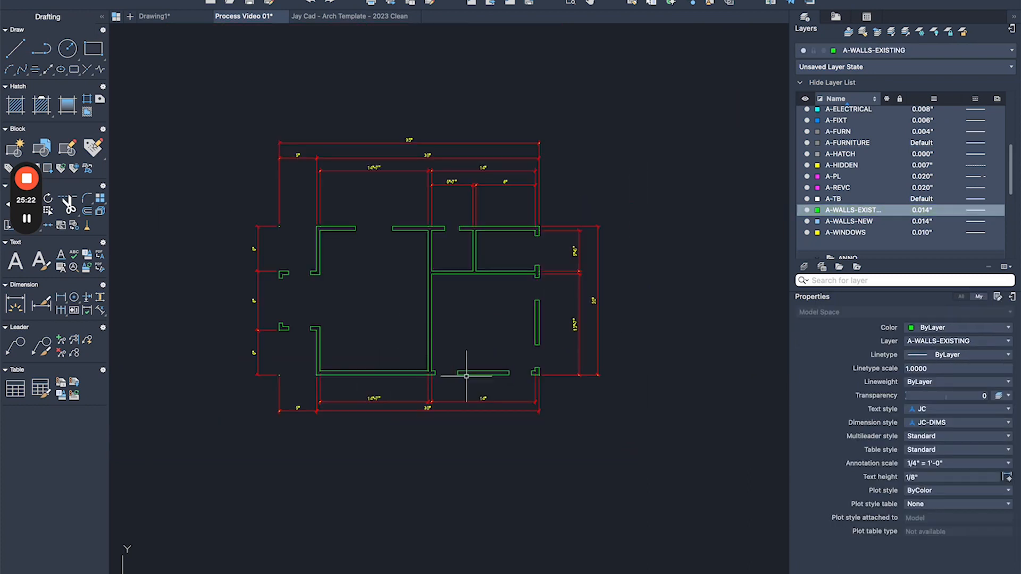
Examine the large west room's exterior walls and the position of the bump-out on its west side.
scroll(445, 360, up, 2)
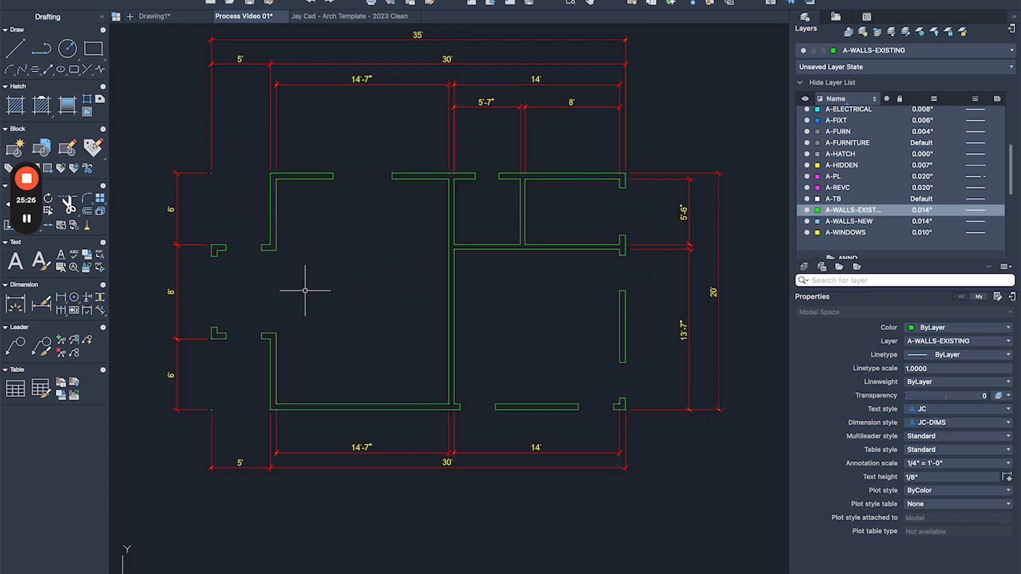
middle_drag(350, 257, 468, 203)
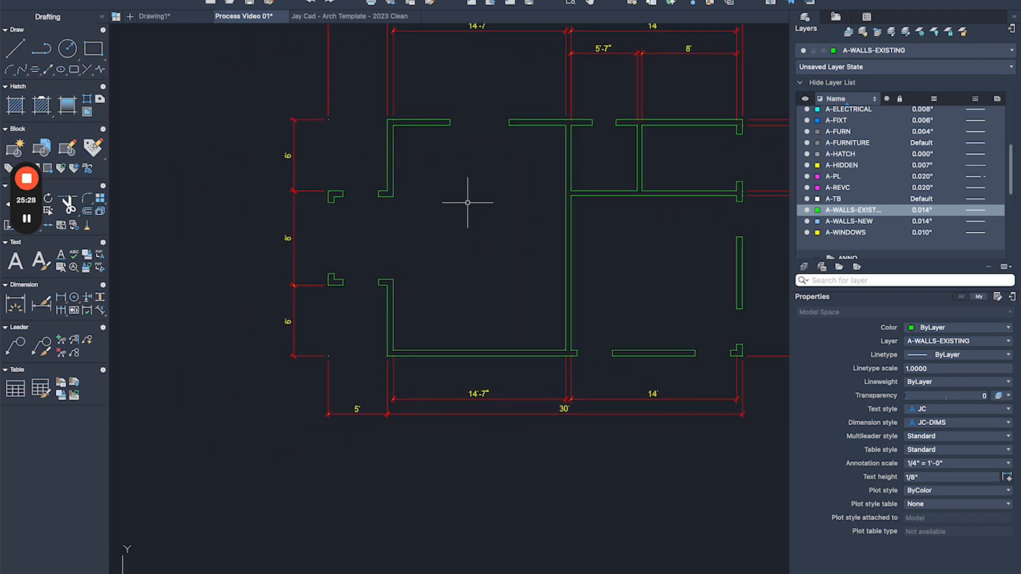
scroll(468, 204, up, 2)
scroll(455, 224, down, 2)
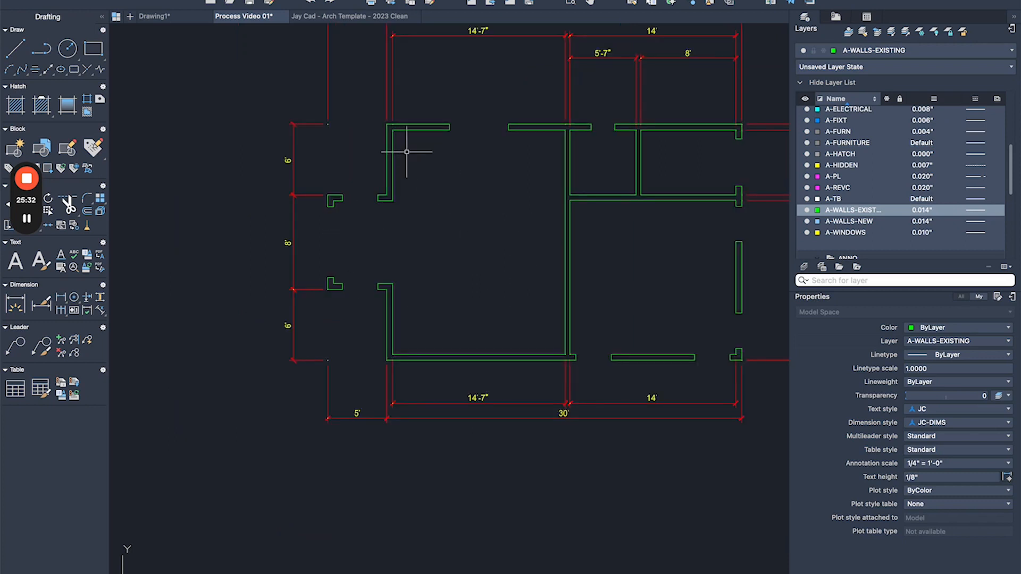
scroll(394, 150, up, 2)
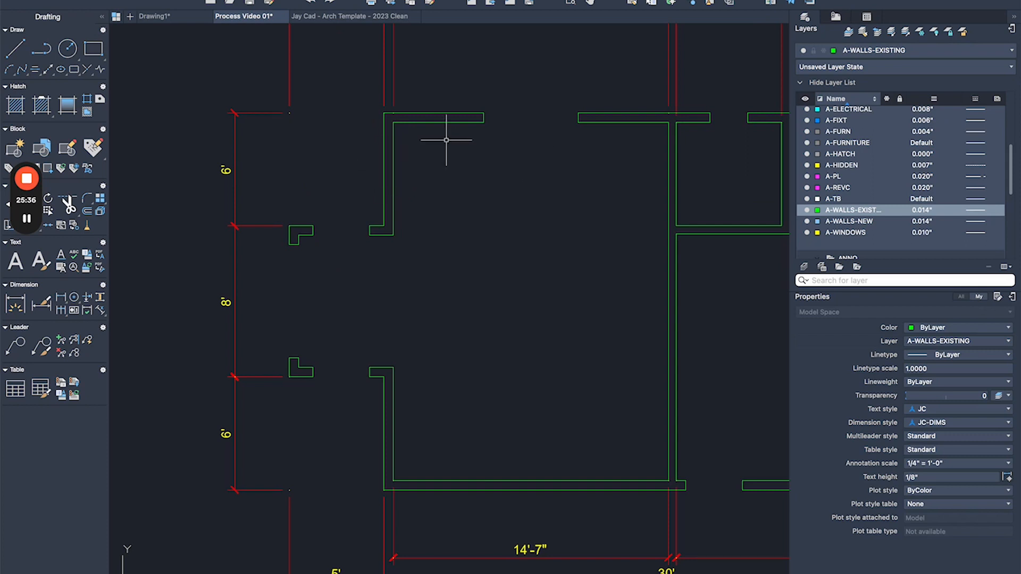
scroll(435, 179, down, 2)
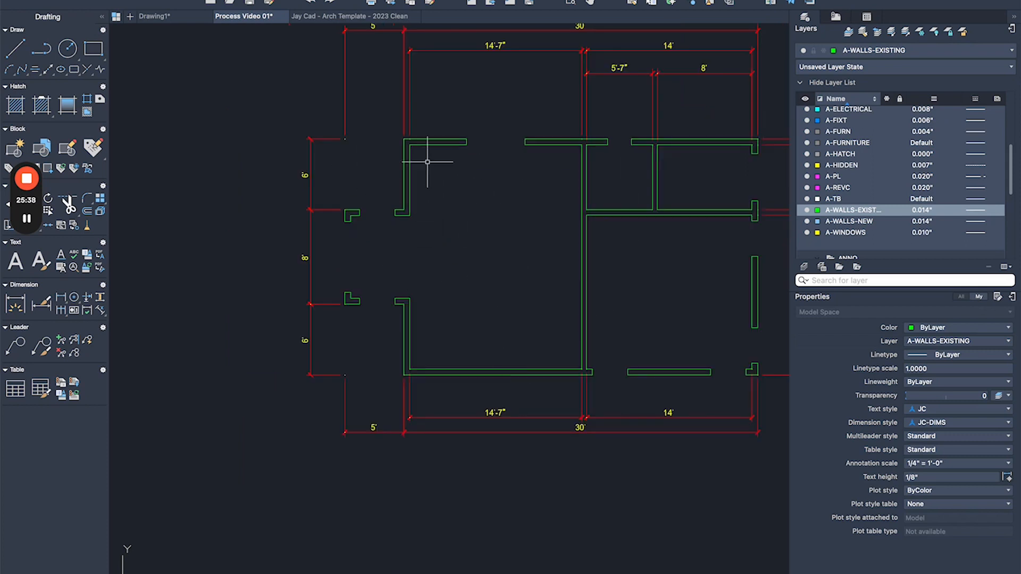
scroll(408, 393, up, 6)
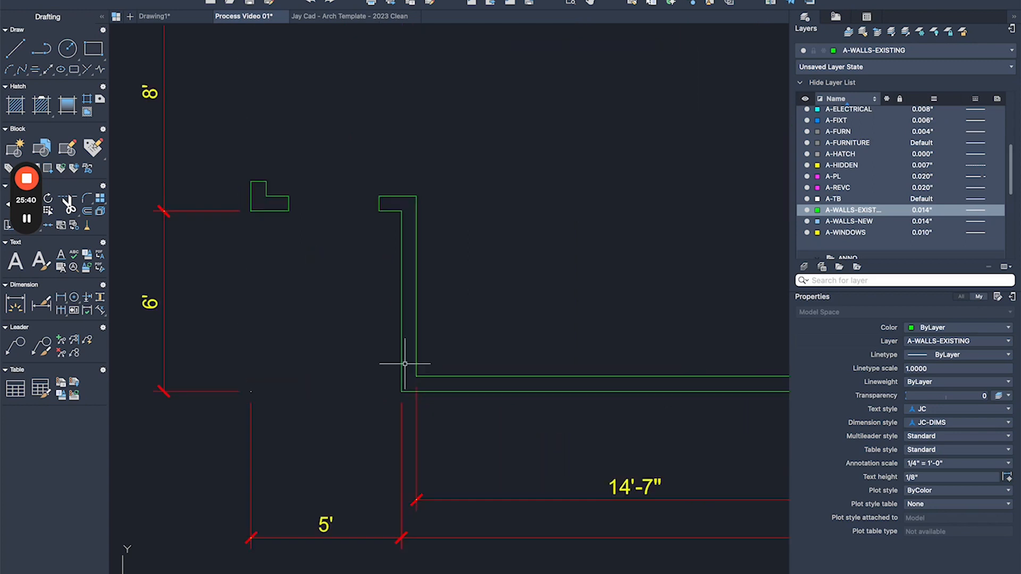
scroll(444, 328, down, 5)
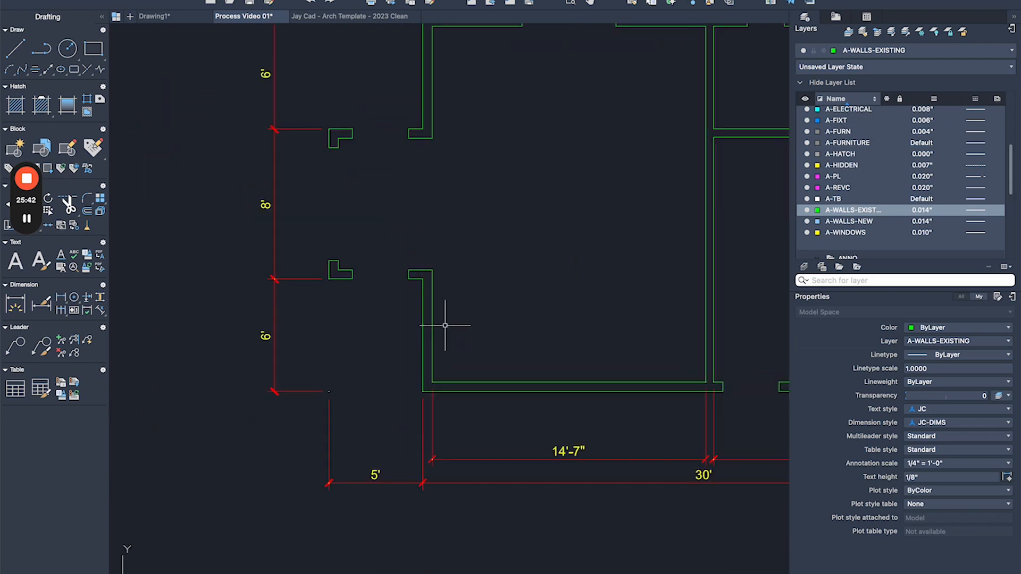
Stretch the west bump-out upward by 12 inches along the west wall, together with its dimensions.
click(514, 176)
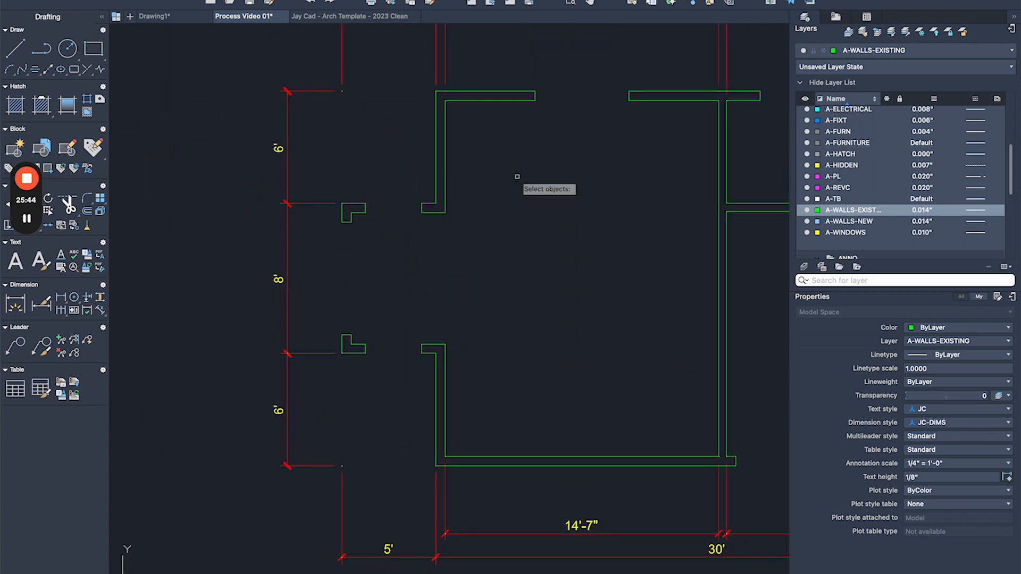
click(325, 379)
key(space)
click(496, 298)
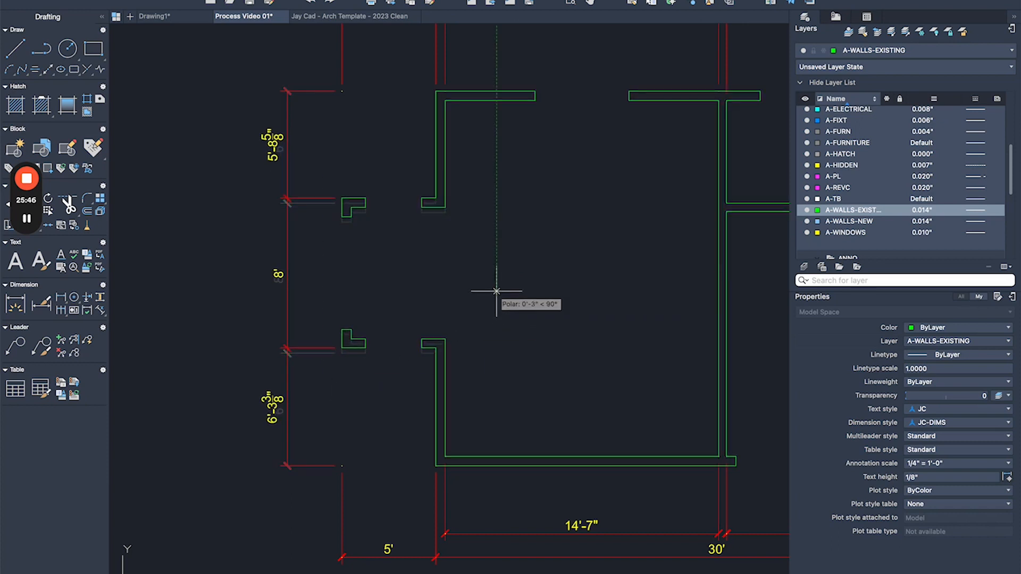
text(12)
key(space)
scroll(340, 420, down, 5)
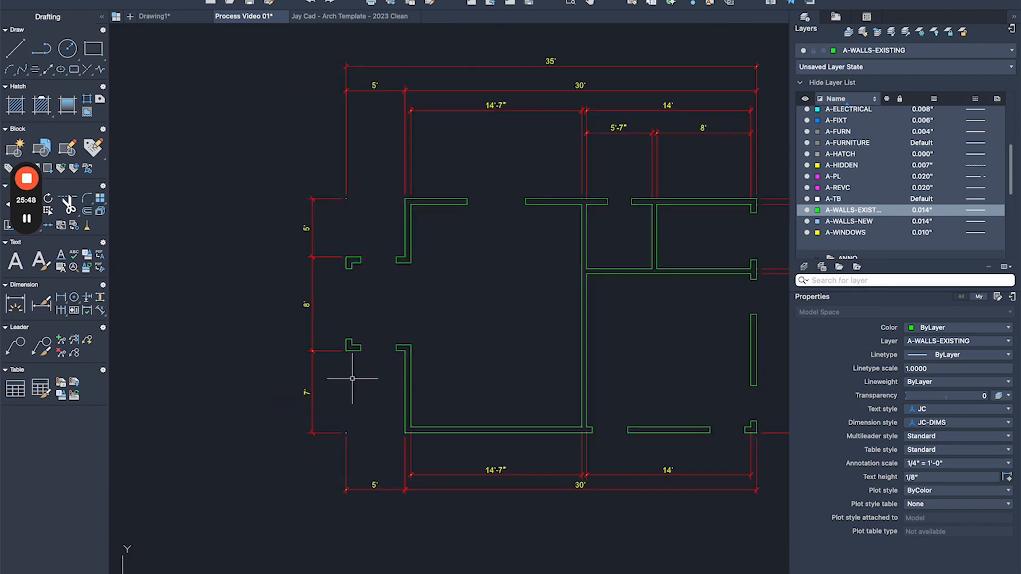
Stretch the west bump-out up one more foot, giving a 4' dimension above it and 8' below.
scroll(356, 330, up, 5)
click(486, 201)
click(335, 405)
key(space)
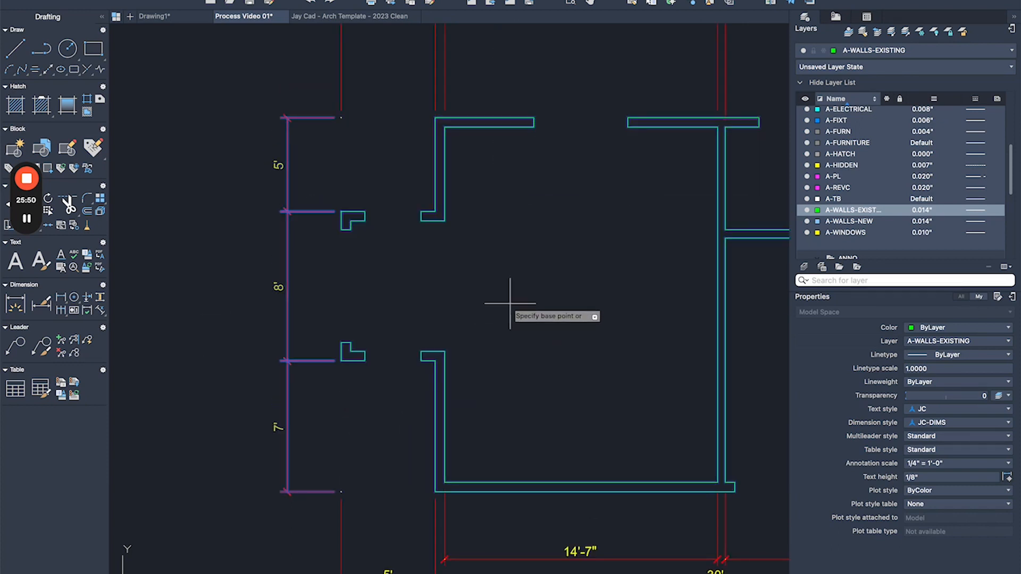
click(510, 303)
text(3)
key(space)
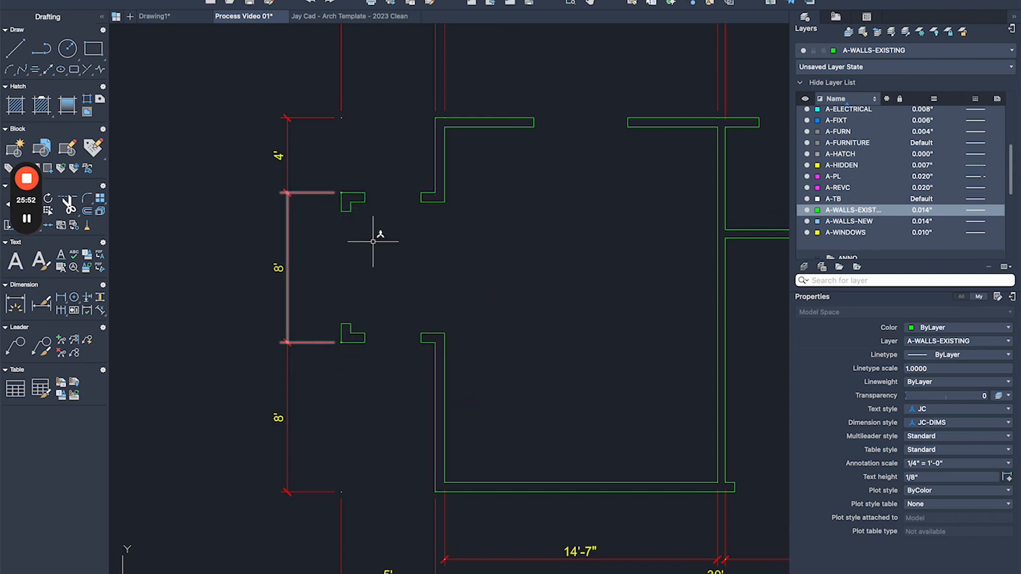
Draw a helper rectangle in the west wall below the bump-out, from the room's inner lower corner to the bump-out's outer wall corner.
scroll(371, 240, down, 3)
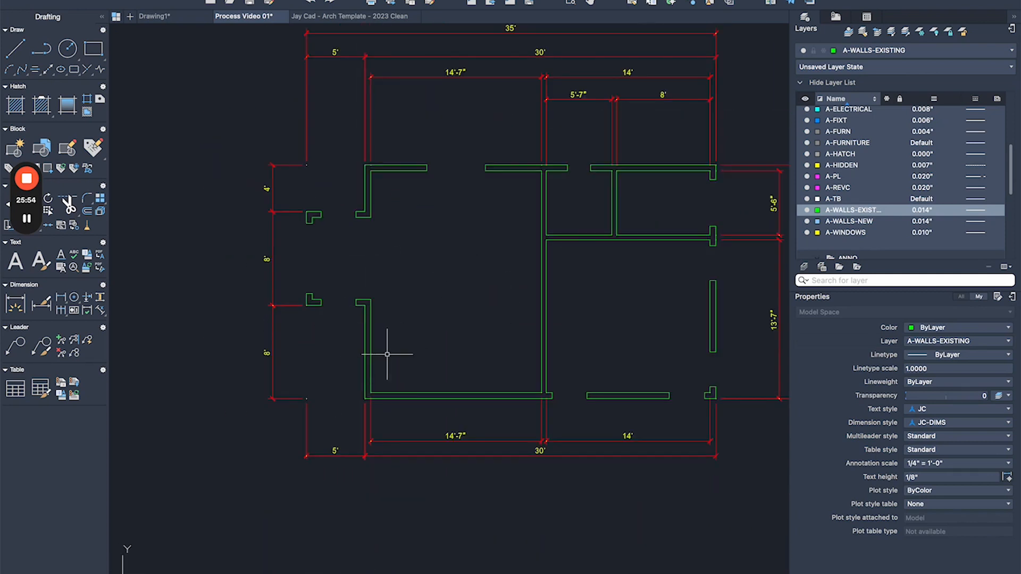
scroll(387, 354, up, 2)
scroll(296, 319, up, 3)
text(pl)
key(Return)
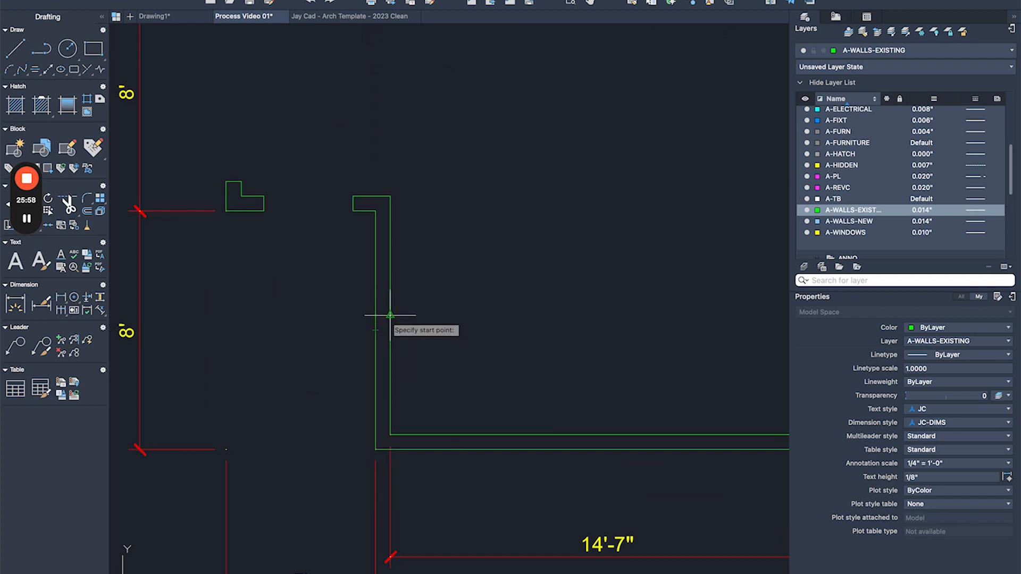
key(Escape)
text(rec)
key(Return)
click(390, 434)
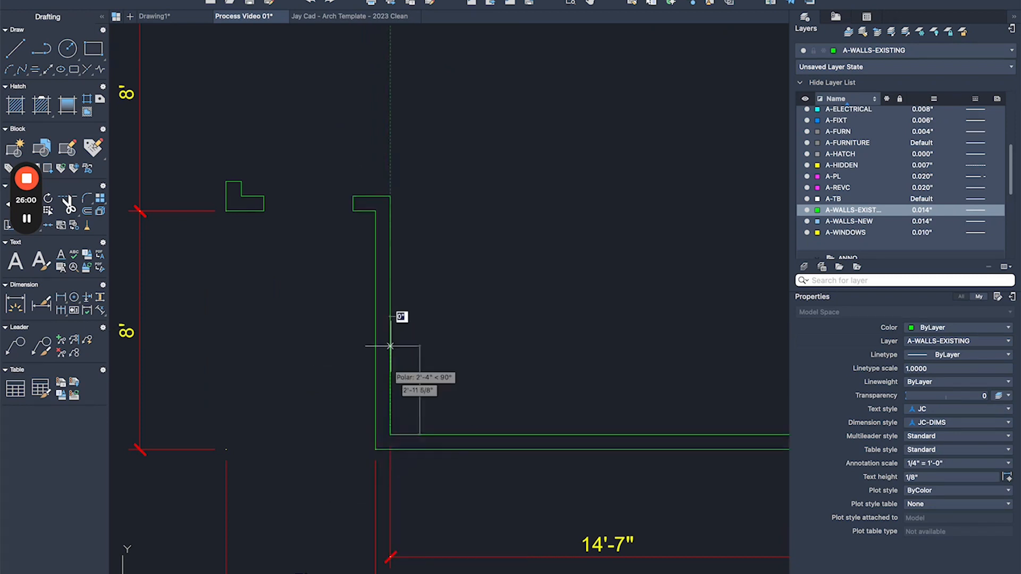
click(376, 212)
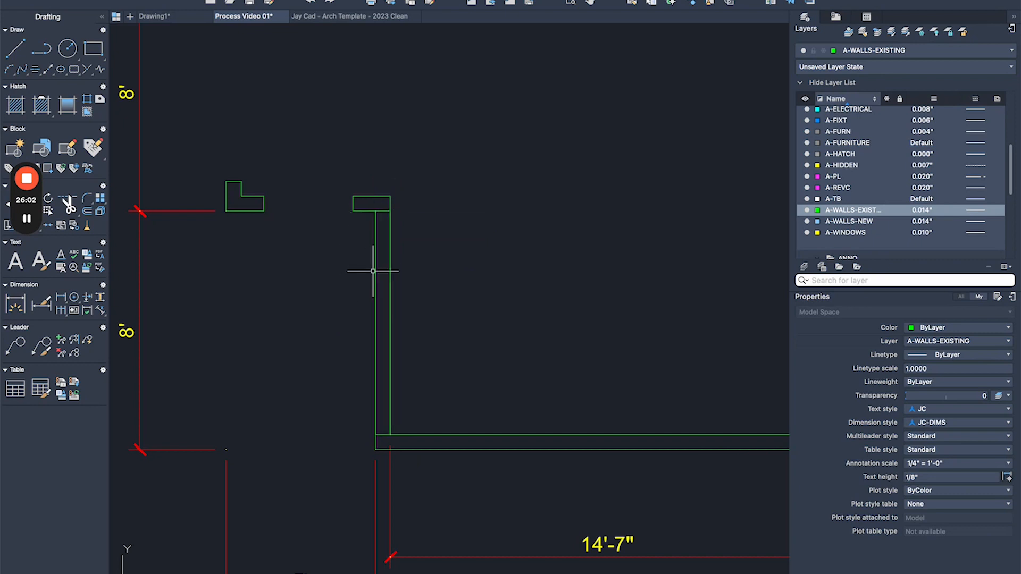
Draw a short polyline across the west wall at the helper rectangle's midpoint and erase the rectangle.
text(pl)
key(Return)
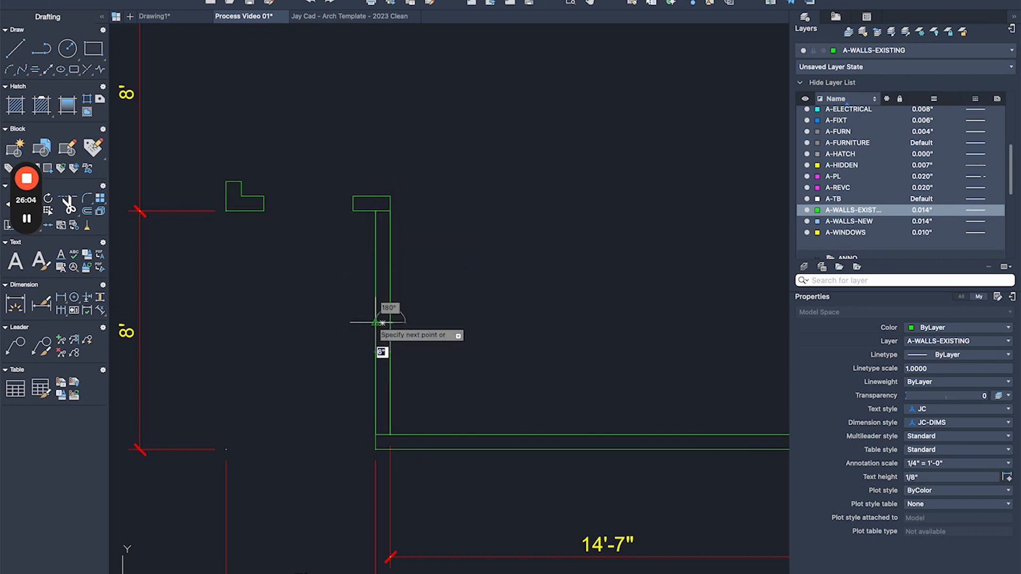
click(382, 322)
key(Return)
click(381, 214)
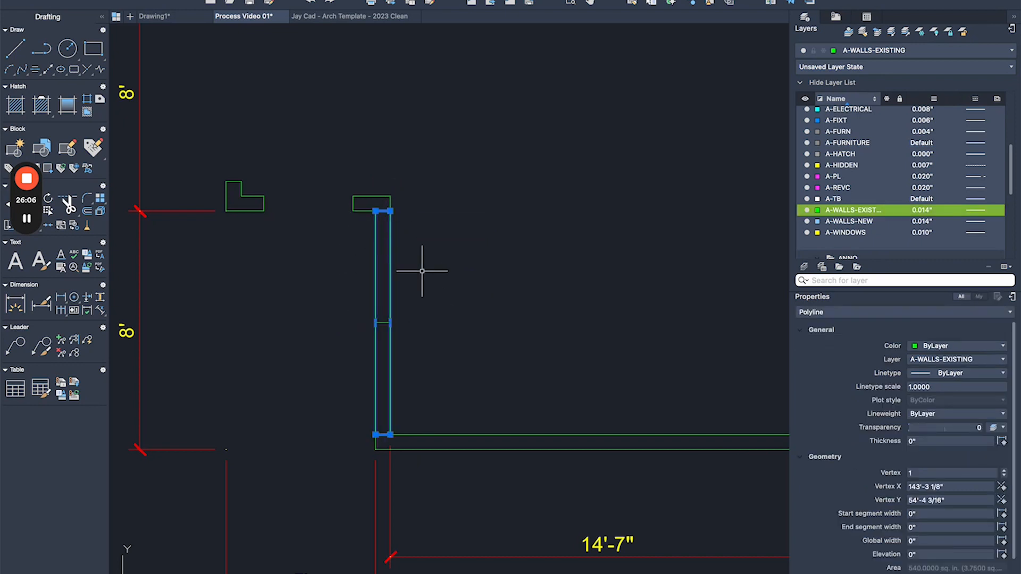
text(e)
key(Return)
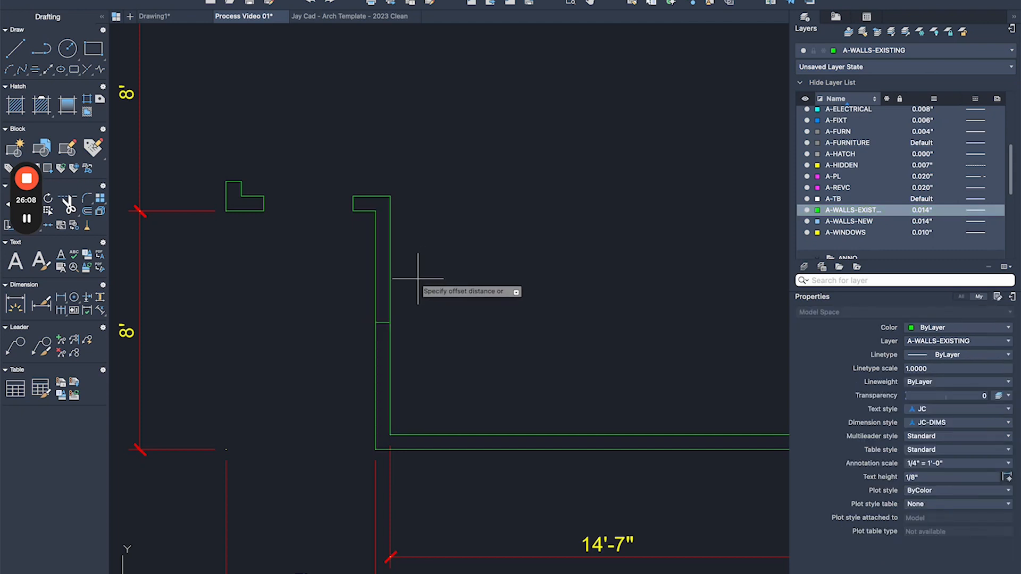
Offset the short line across the west wall by 36 inches to both sides.
middle_drag(423, 271, 463, 270)
text(36)
key(Return)
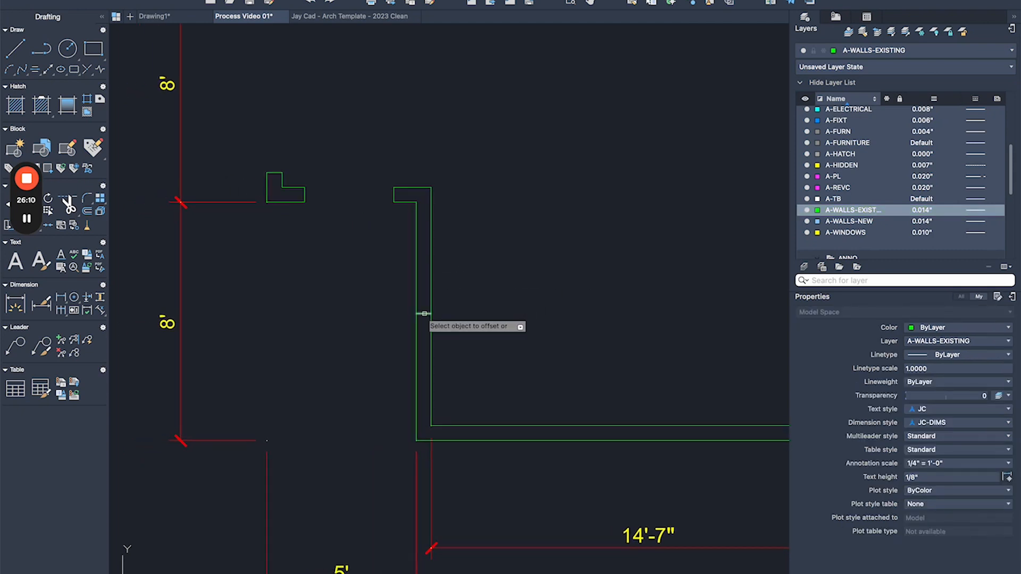
click(424, 315)
click(424, 332)
key(Escape)
Erase the middle line and trim the wall lines between the two offset lines to open a window in the lower west wall.
click(402, 305)
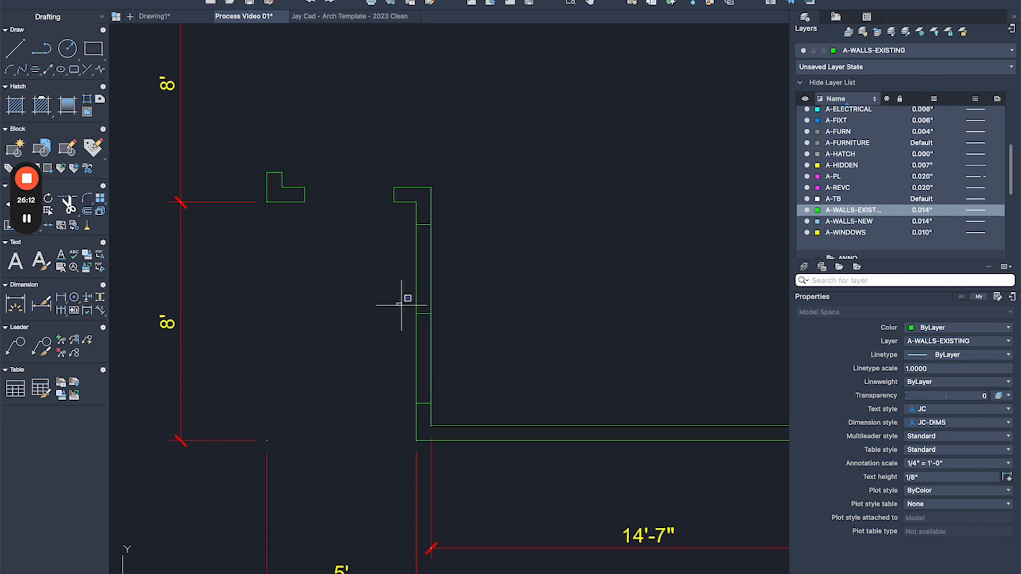
click(446, 325)
key(e)
key(Return)
text(tr)
key(Return)
click(491, 303)
click(362, 303)
key(Escape)
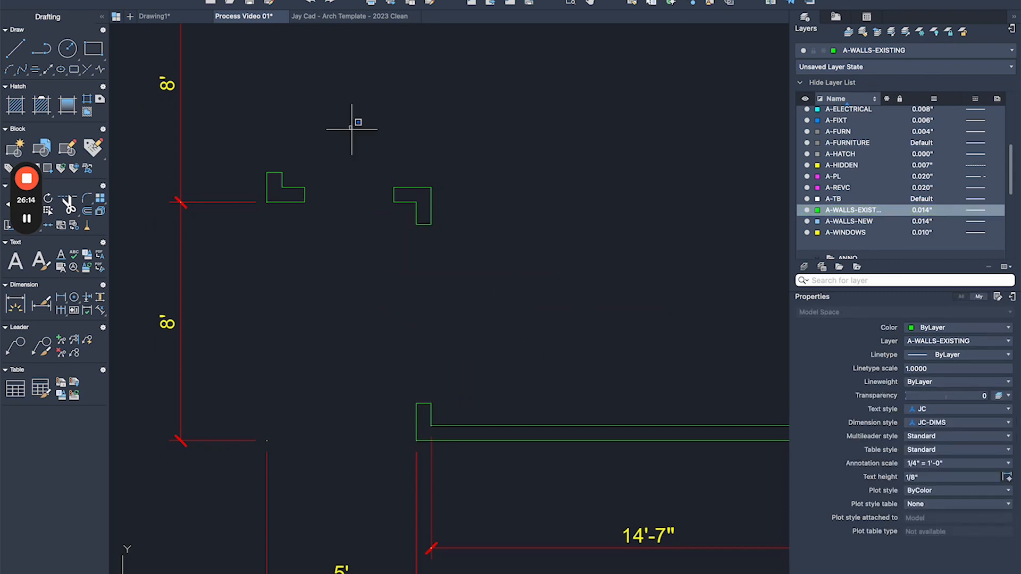
click(351, 128)
click(476, 527)
click(475, 412)
click(334, 489)
scroll(420, 223, down, 2)
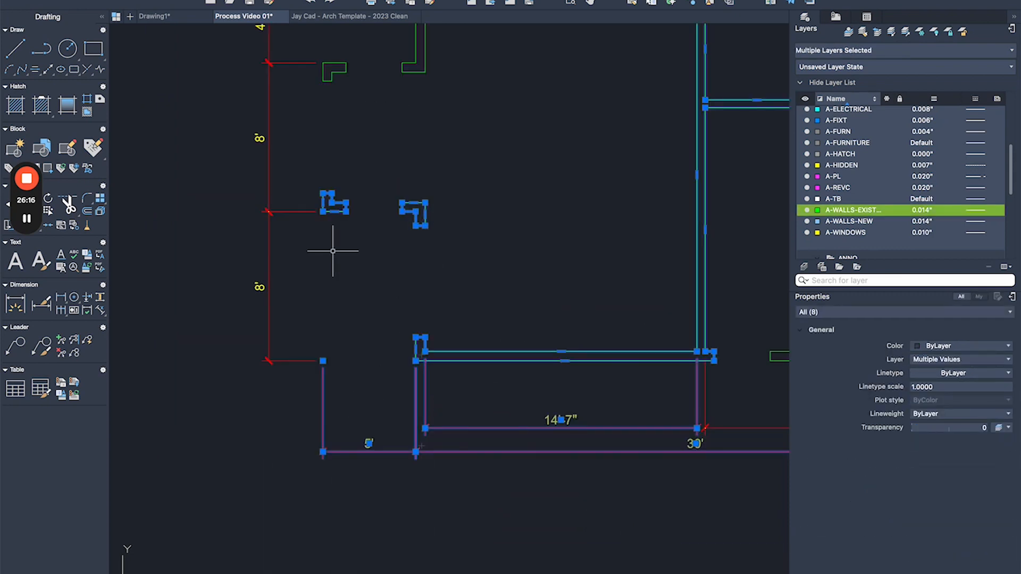
key(Escape)
scroll(340, 247, down, 4)
scroll(437, 231, up, 2)
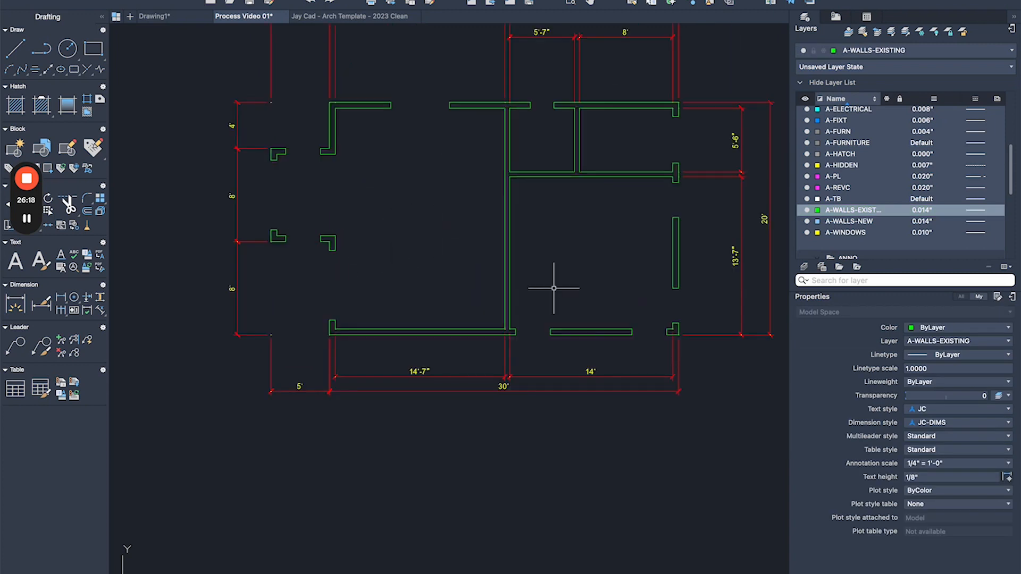
Draw a short polyline across the west room's south wall 6 inches from its inner west corner and offset it 36 inches east.
middle_drag(395, 263, 407, 317)
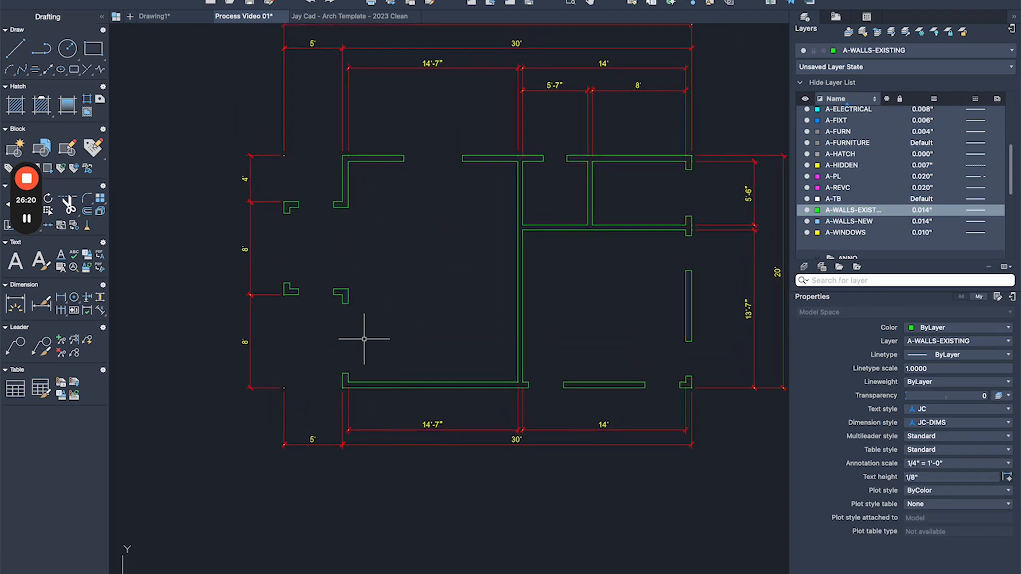
scroll(476, 385, up, 2)
scroll(271, 410, up, 2)
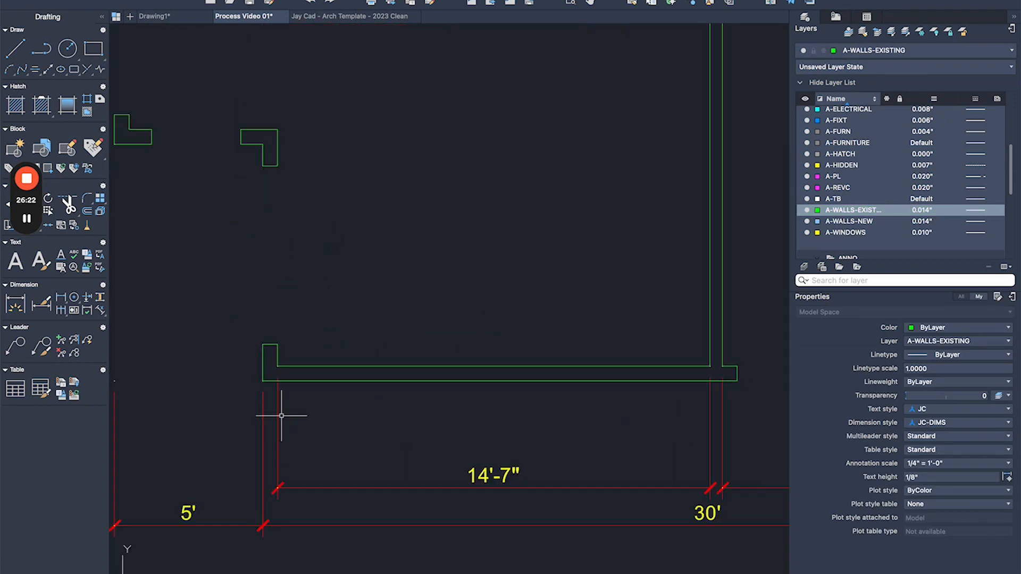
scroll(294, 371, up, 2)
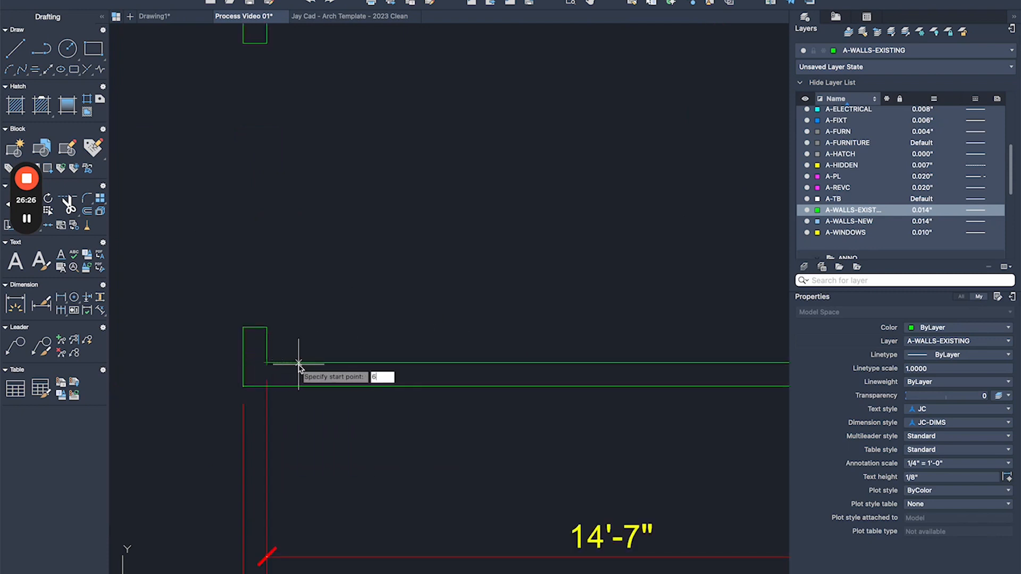
key(Return)
click(290, 386)
key(Return)
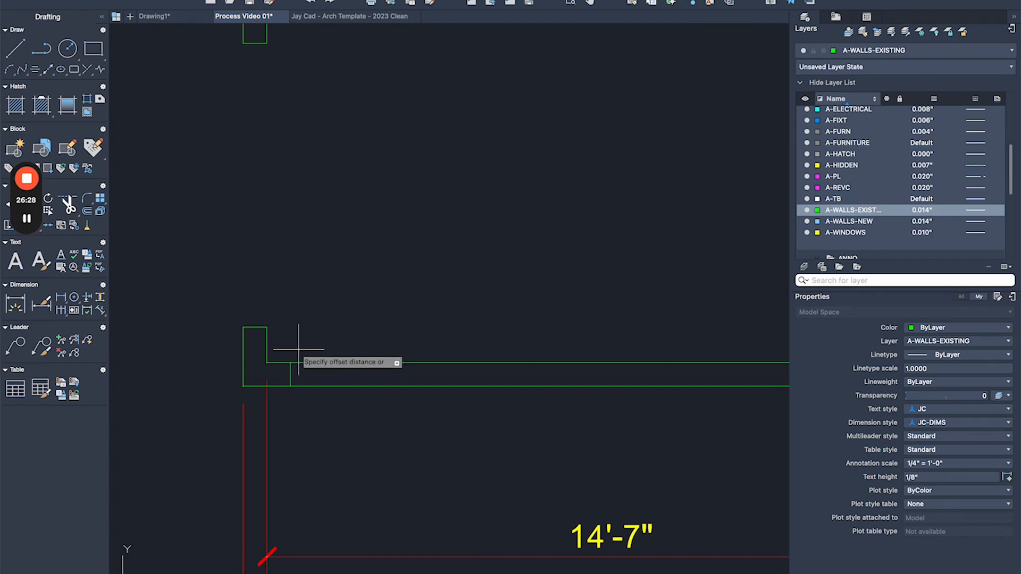
key(Return)
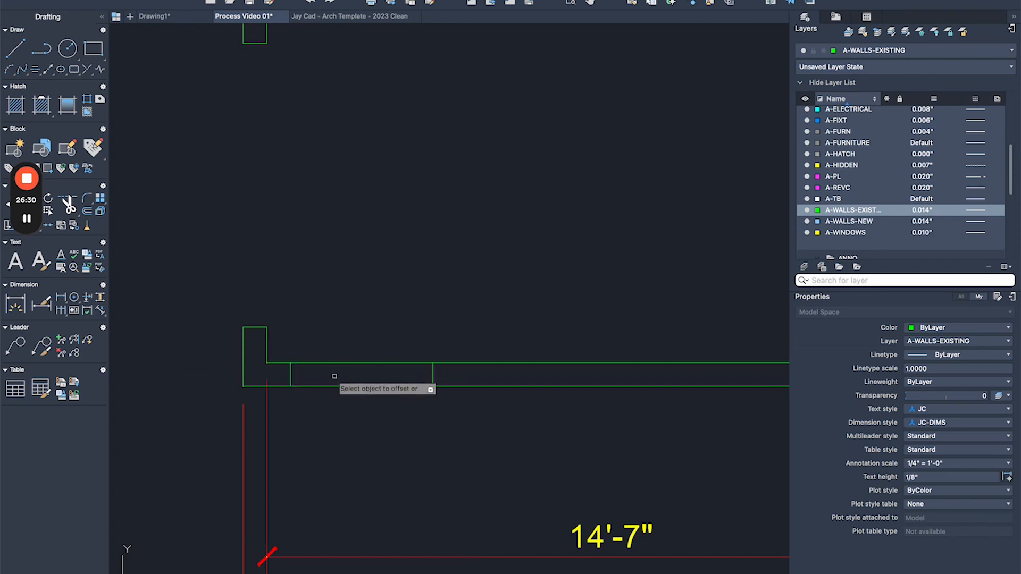
Mirror the two short lines about the midpoint of the west room's south wall.
scroll(301, 357, down, 3)
click(365, 337)
click(417, 406)
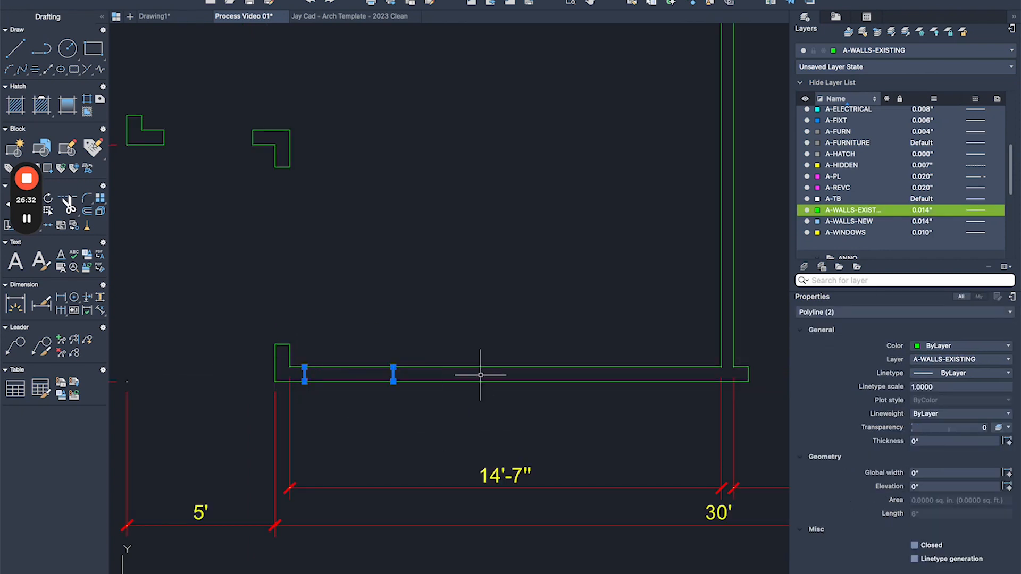
text(mi)
key(Return)
click(505, 366)
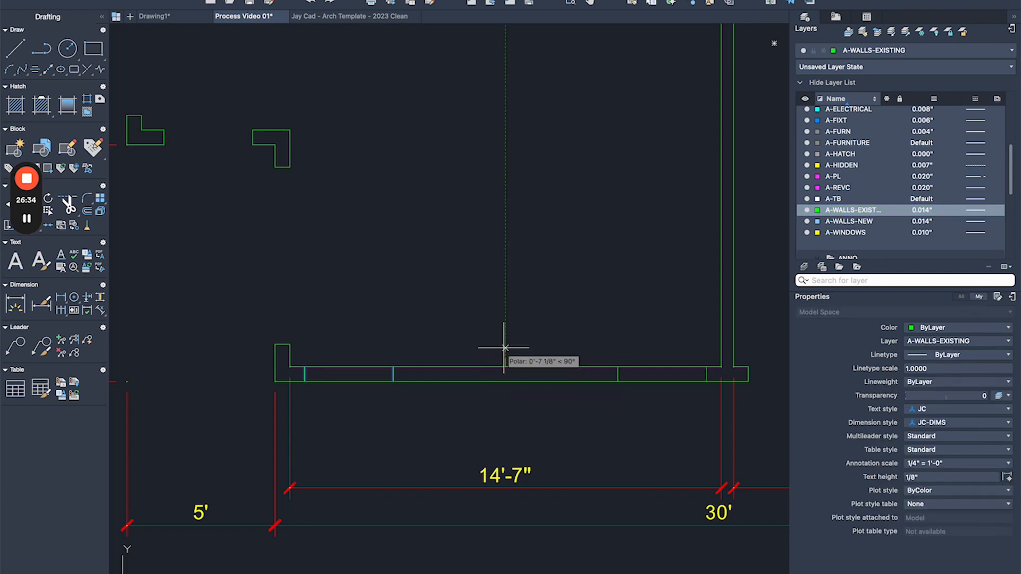
Trim the wall lines between each pair of short lines to open two windows in the west room's south wall.
text(tr)
key(Return)
click(651, 314)
click(649, 432)
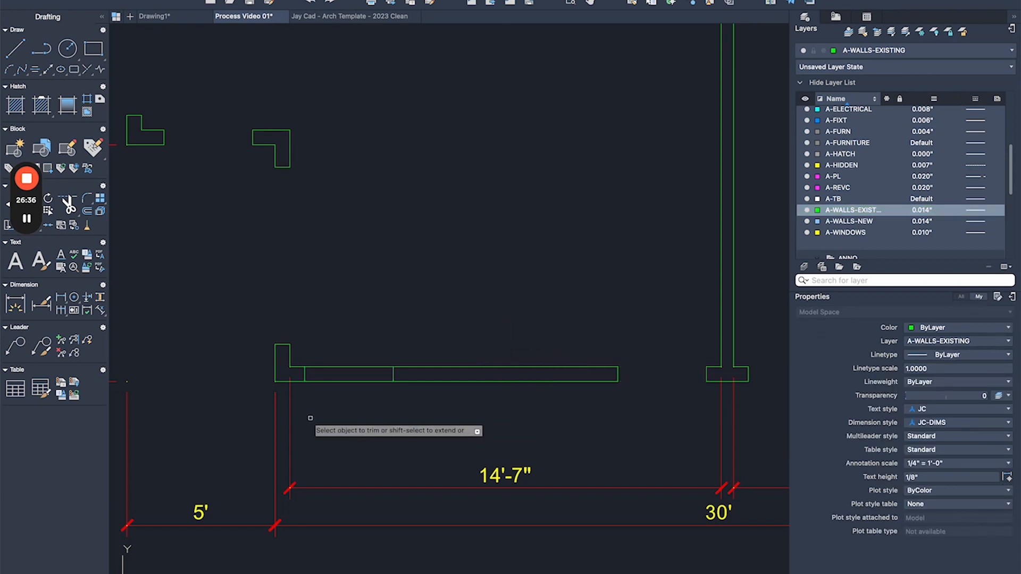
click(349, 420)
click(342, 314)
key(Return)
Join the cut wall lines and end lines along the west room's south wall into continuous outlines.
key(Return)
click(210, 275)
click(763, 428)
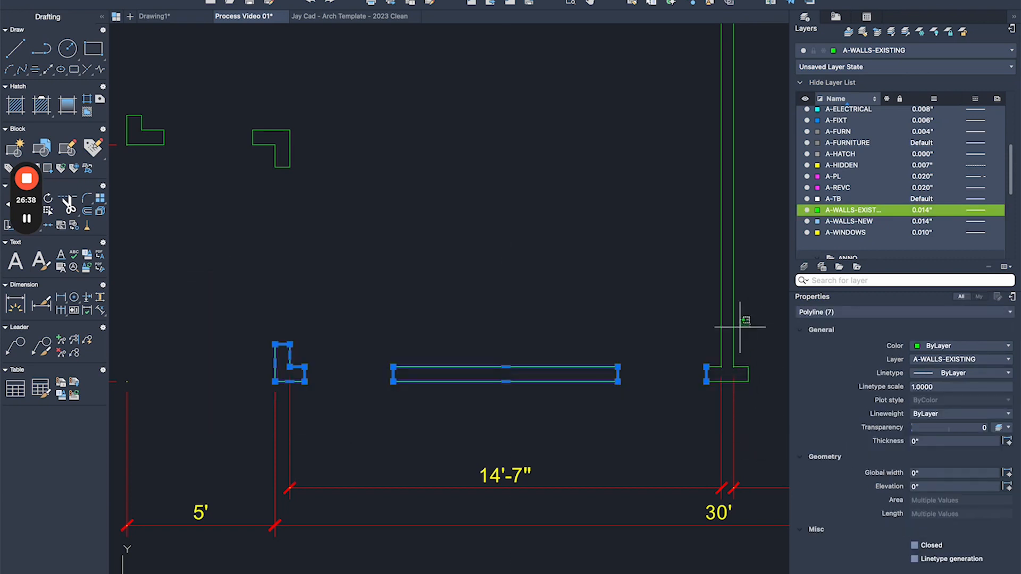
key(Escape)
scroll(631, 327, down, 3)
scroll(543, 356, down, 5)
click(543, 357)
key(Escape)
middle_drag(543, 355, 408, 351)
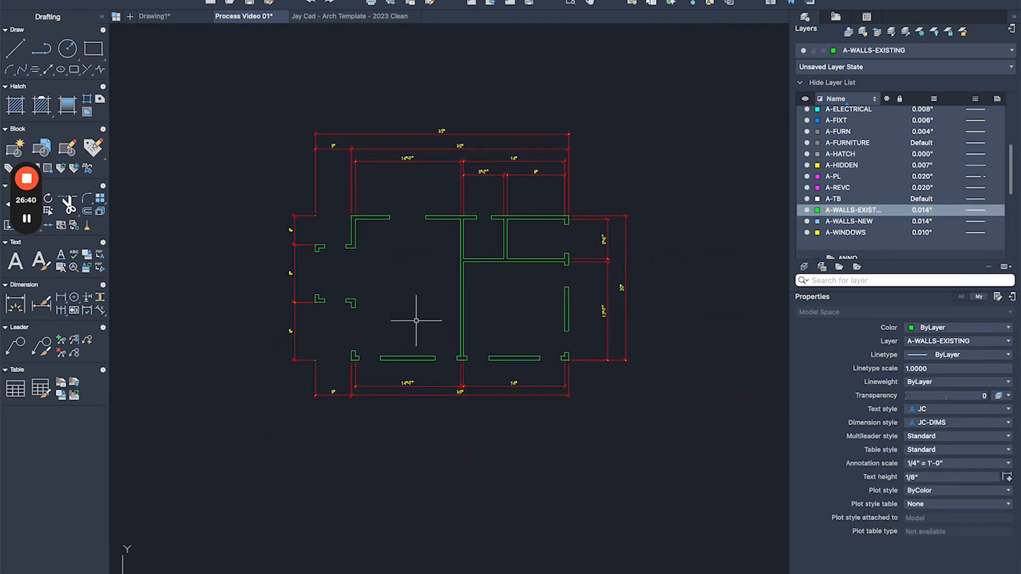
scroll(451, 322, up, 3)
middle_drag(449, 307, 462, 320)
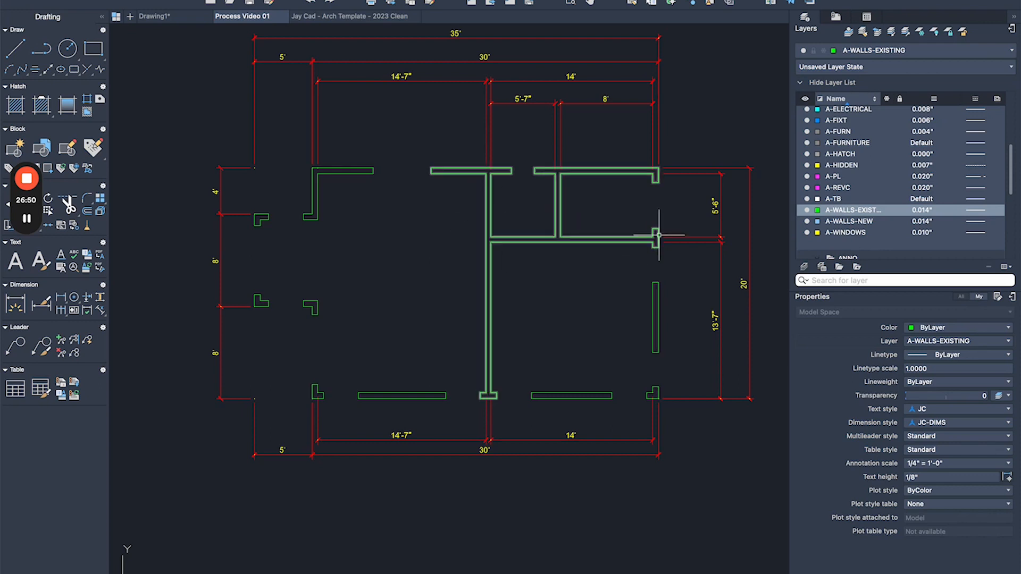
Examine the interior partitions around the two small north rooms and the large east room for door locations.
scroll(590, 205, up, 5)
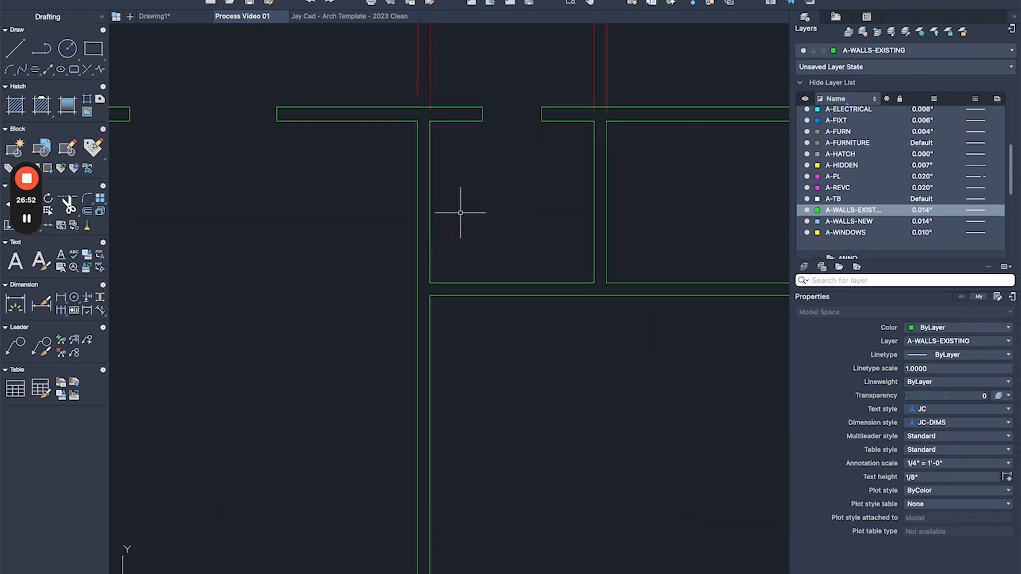
click(342, 349)
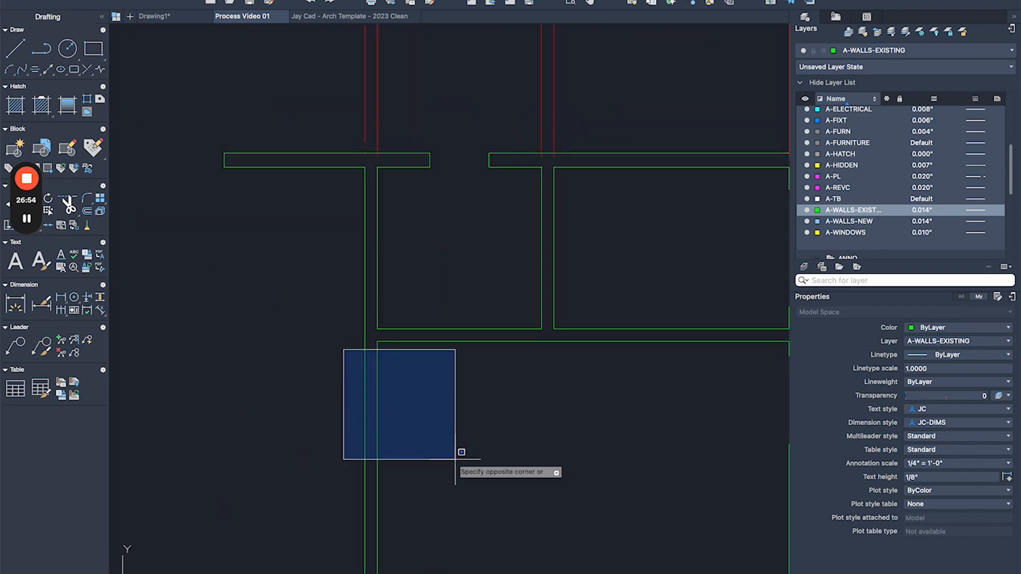
click(456, 460)
scroll(361, 266, down, 2)
click(464, 246)
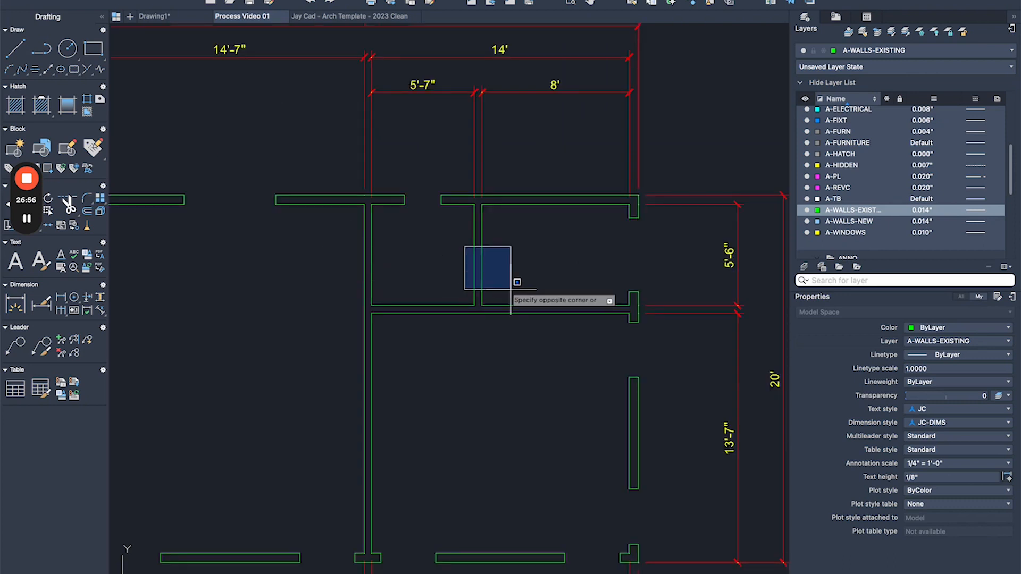
click(519, 296)
middle_drag(387, 272, 449, 208)
click(526, 285)
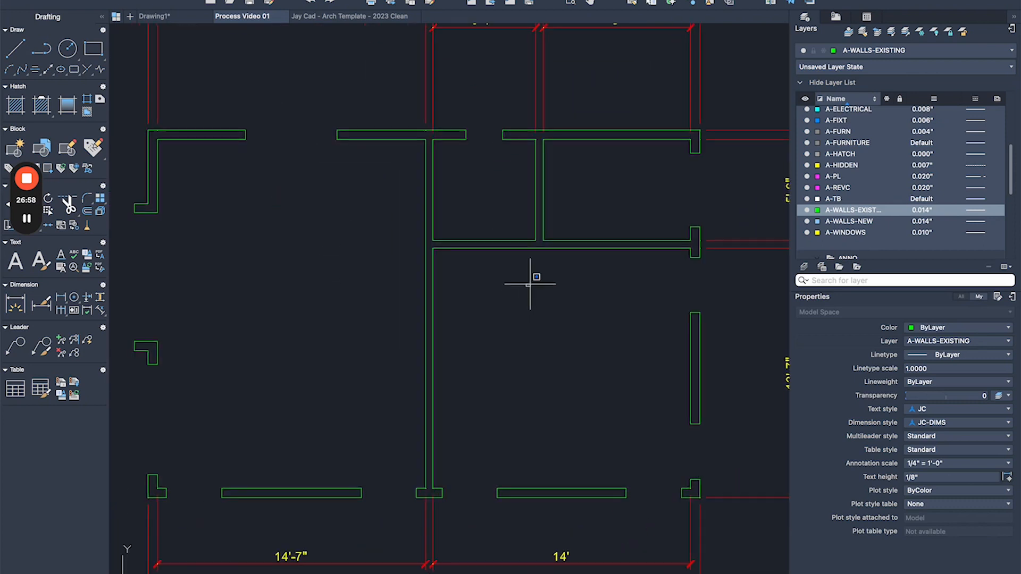
click(605, 203)
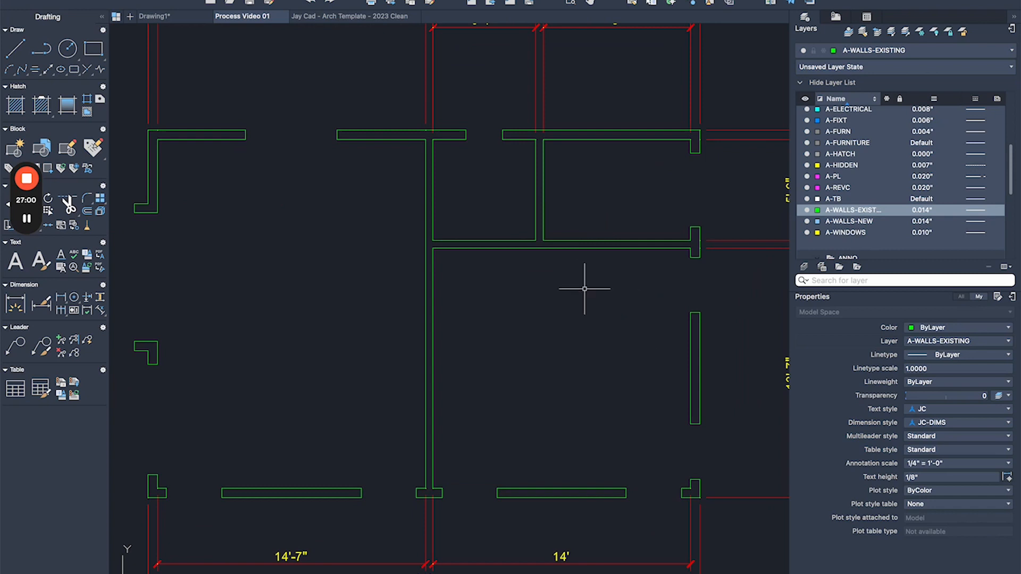
scroll(428, 201, down, 2)
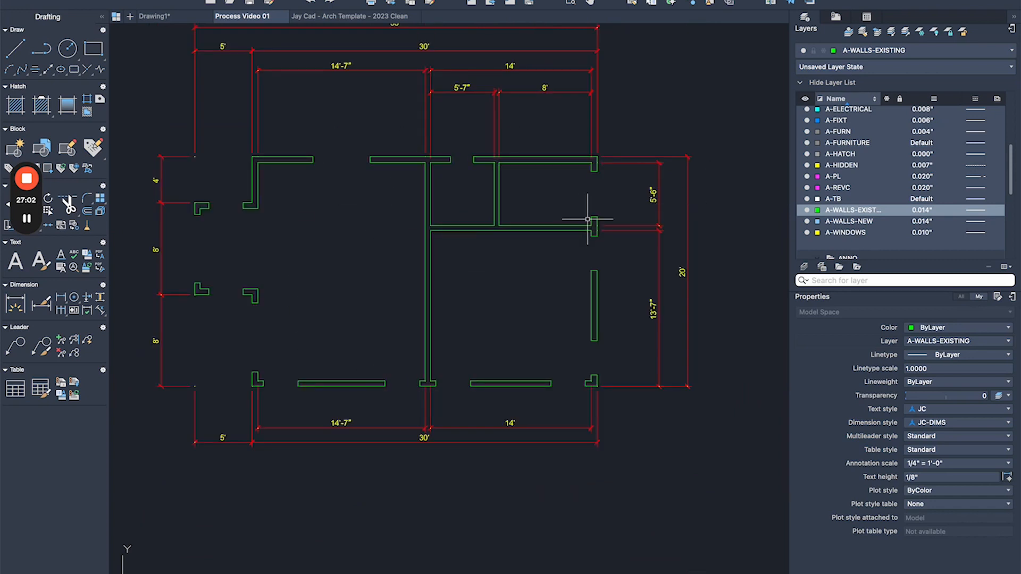
Draw a short polyline across the long vertical interior wall, 4 inches above the small north room's lower inner corner.
scroll(573, 231, up, 2)
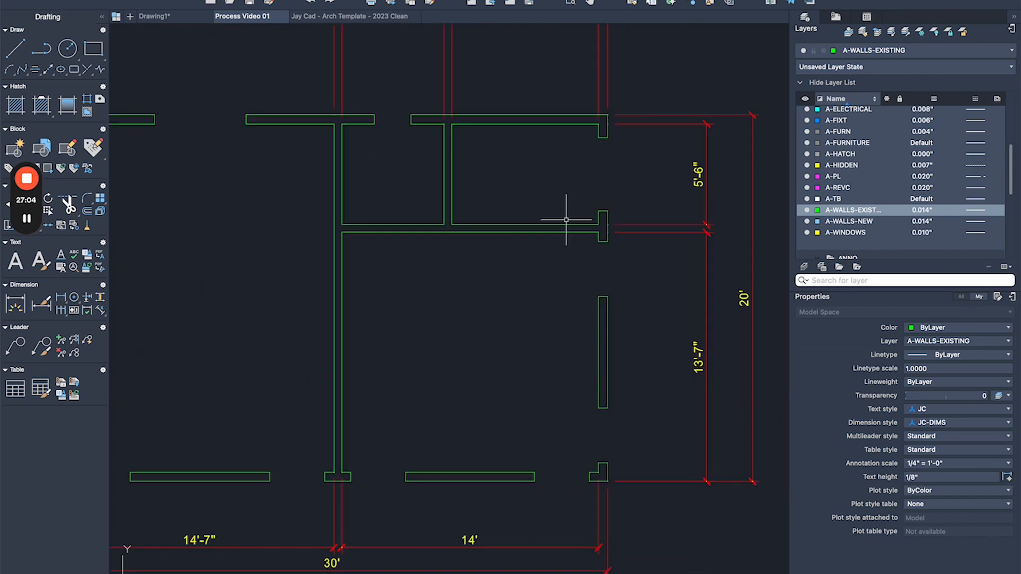
text(pl)
key(space)
scroll(283, 183, up, 4)
scroll(424, 304, up, 2)
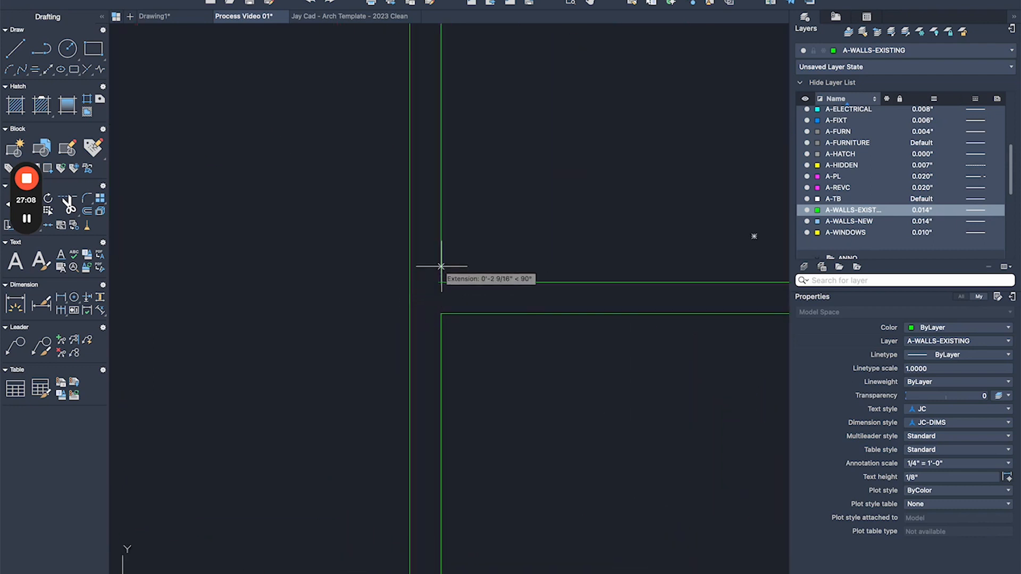
text(4)
key(space)
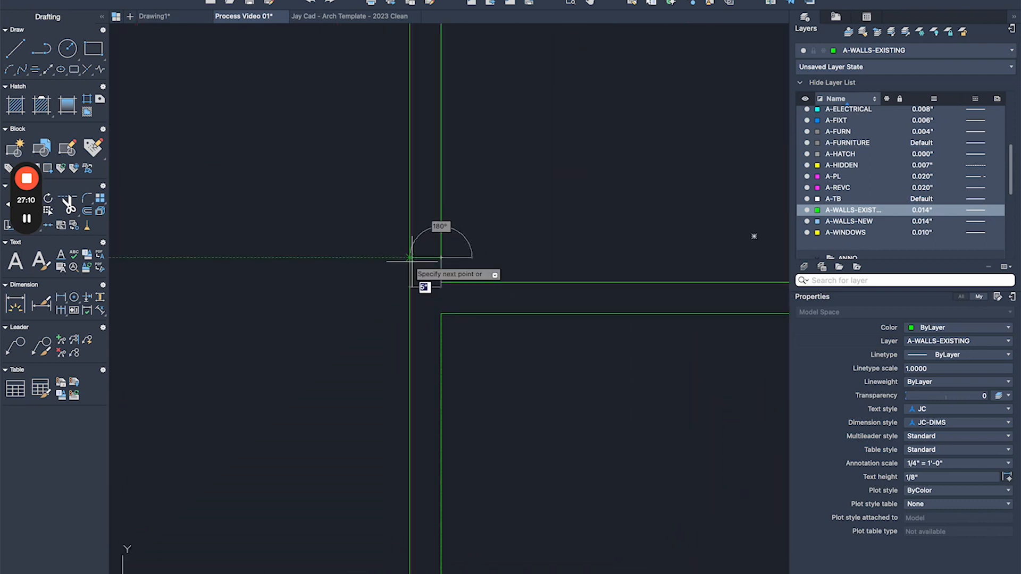
click(410, 257)
key(space)
Measure the distance from the short line to the small room's lower corner with a temporary linear dimension.
scroll(405, 260, down, 4)
scroll(416, 252, up, 4)
scroll(411, 291, up, 2)
text(dli)
key(space)
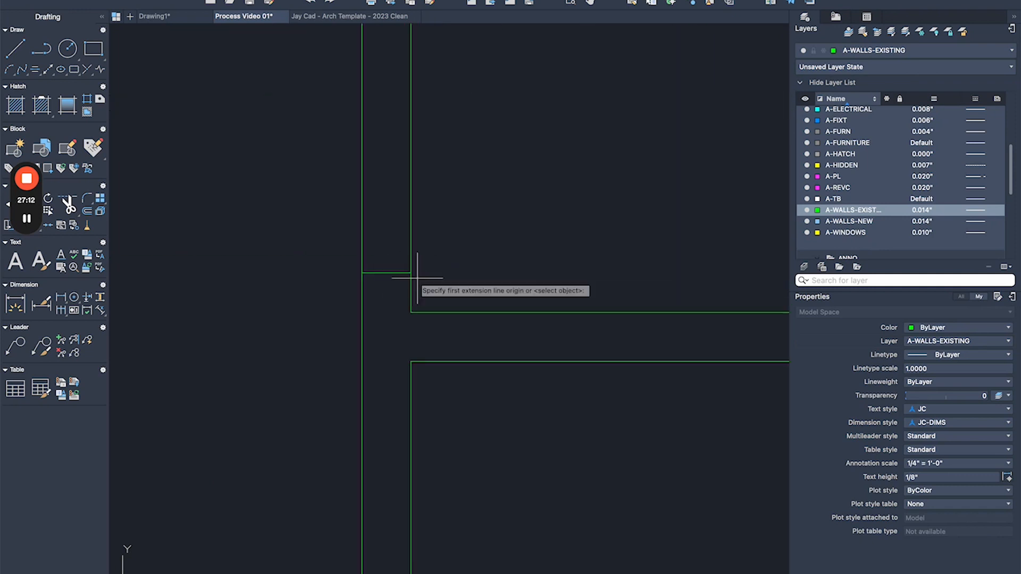
click(411, 273)
click(411, 313)
scroll(583, 242, down, 2)
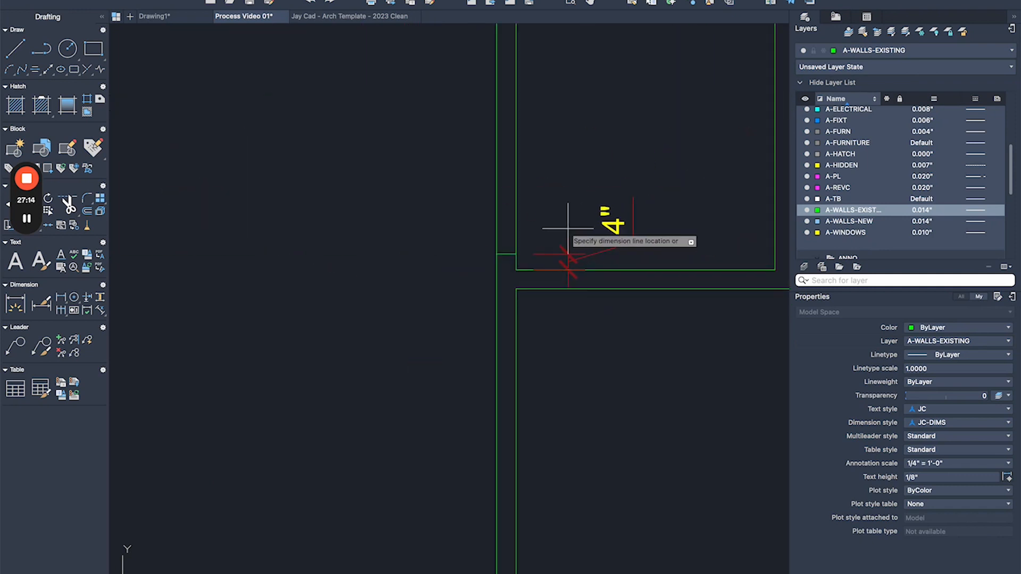
key(Escape)
scroll(523, 193, down, 1)
middle_drag(547, 189, 499, 177)
scroll(514, 224, up, 1)
click(434, 218)
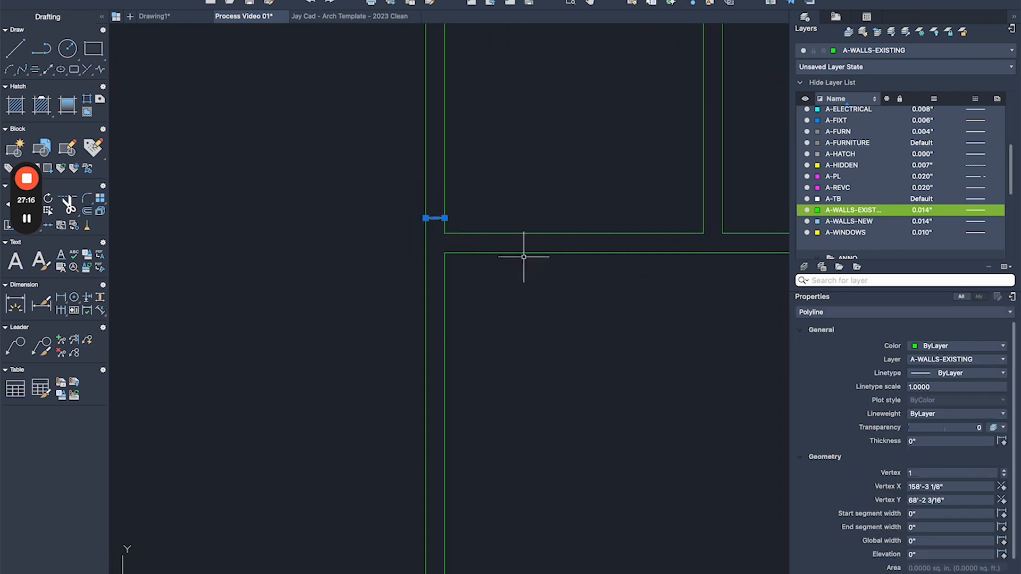
scroll(457, 218, up, 2)
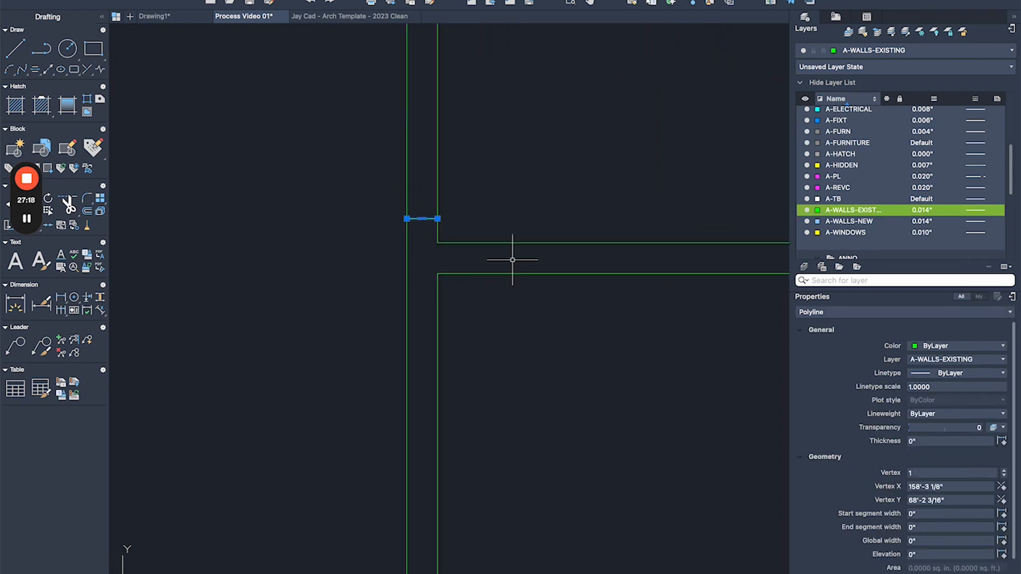
key(Escape)
scroll(448, 315, up, 2)
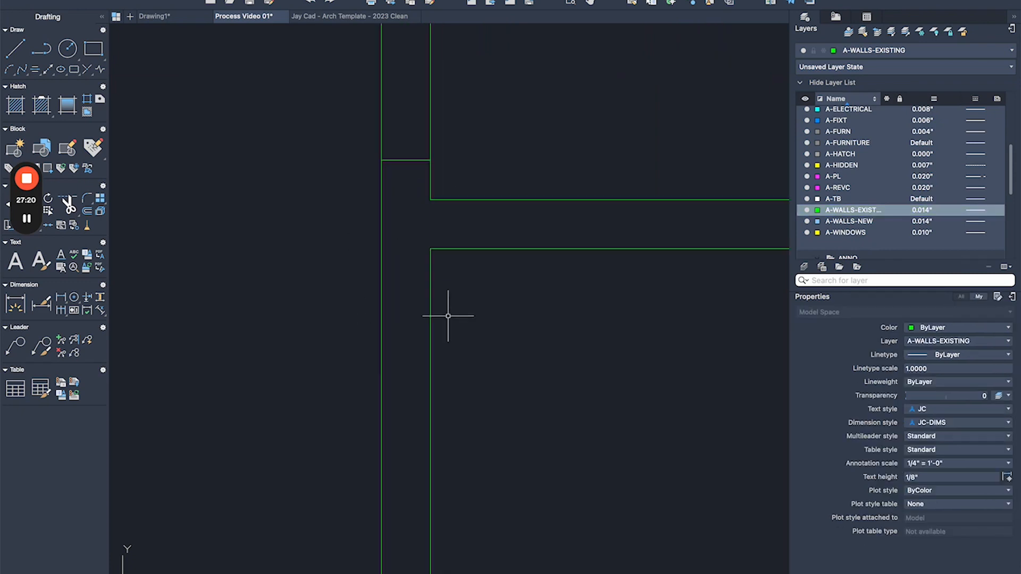
Draw a second short polyline across the same interior wall, 4 inches below the east room's upper inner corner.
scroll(448, 310, down, 2)
text(pl)
key(Return)
click(437, 278)
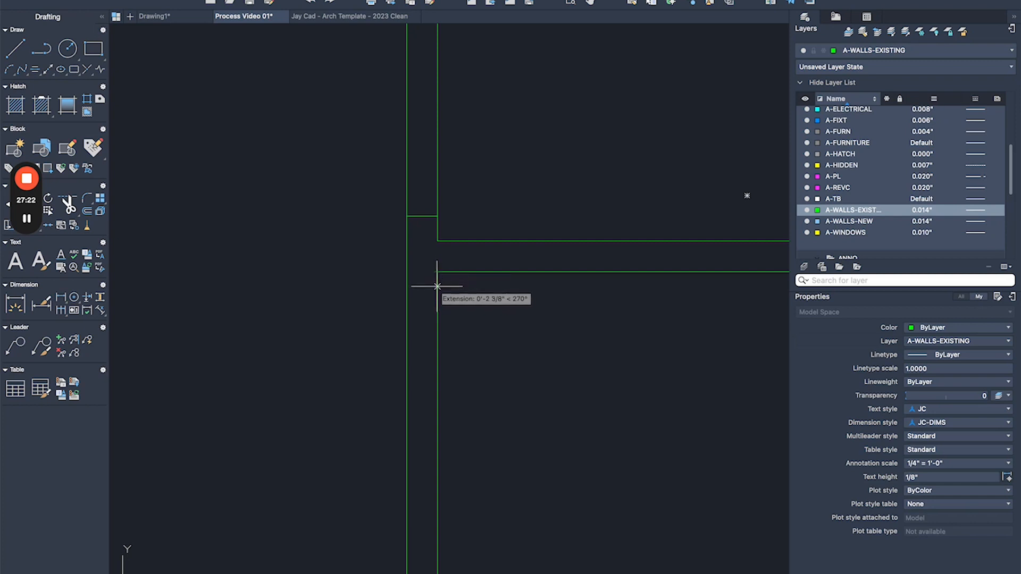
scroll(384, 277, down, 3)
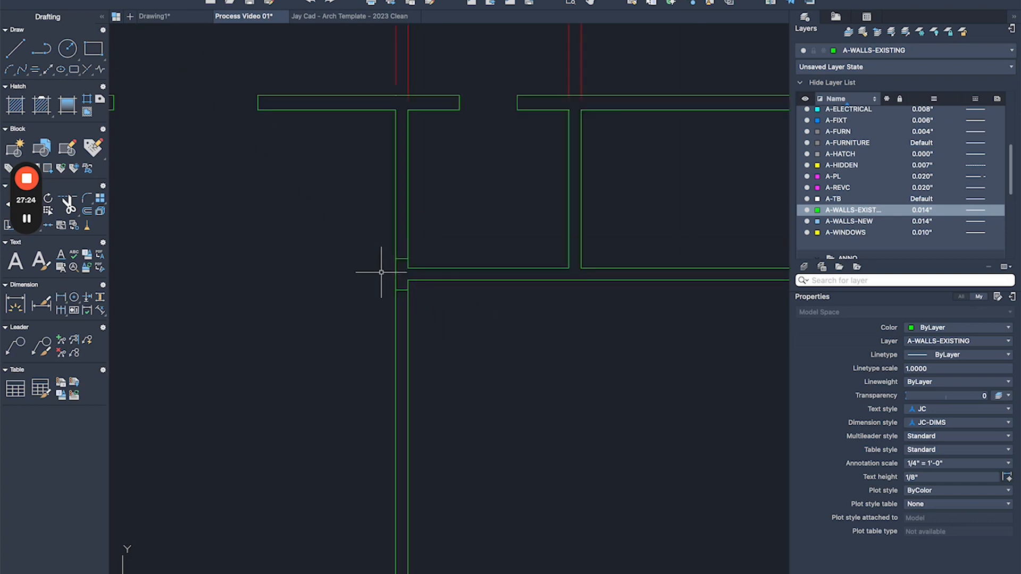
Offset the upper short line upward and the lower one downward by 2'-8" to mark two door openings.
key(Return)
scroll(402, 243, up, 3)
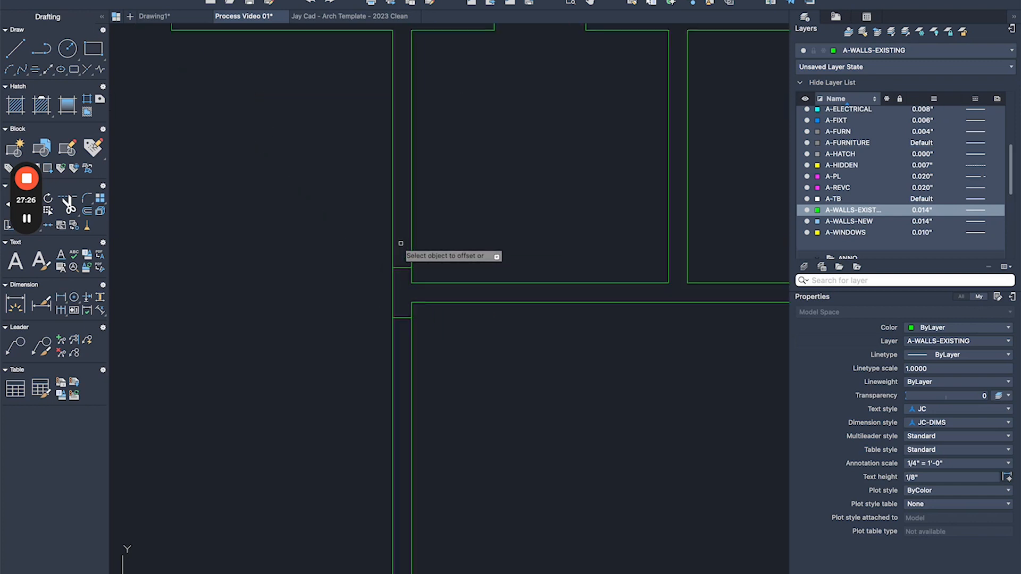
click(401, 267)
click(402, 208)
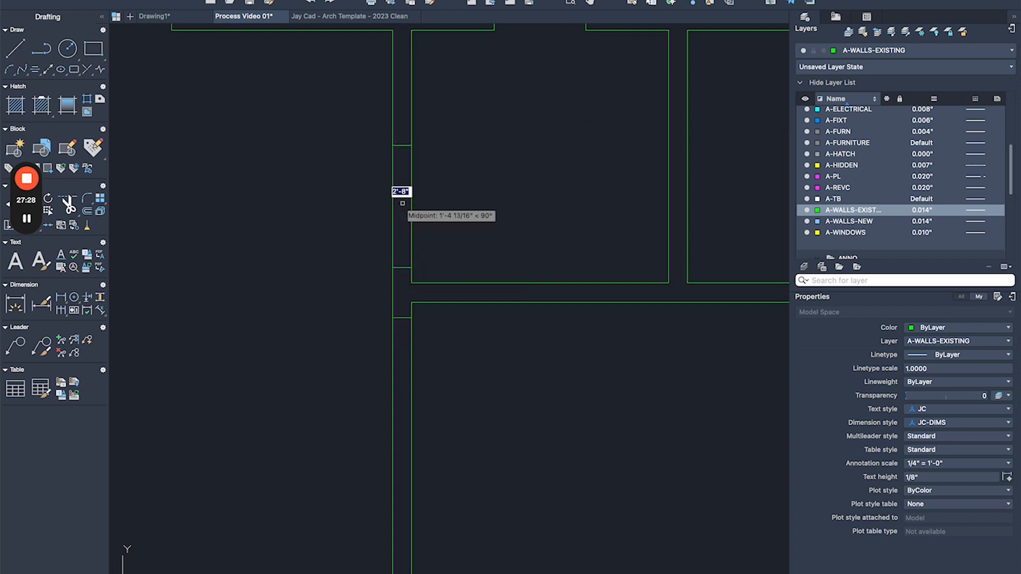
click(402, 318)
click(402, 347)
scroll(439, 332, down, 4)
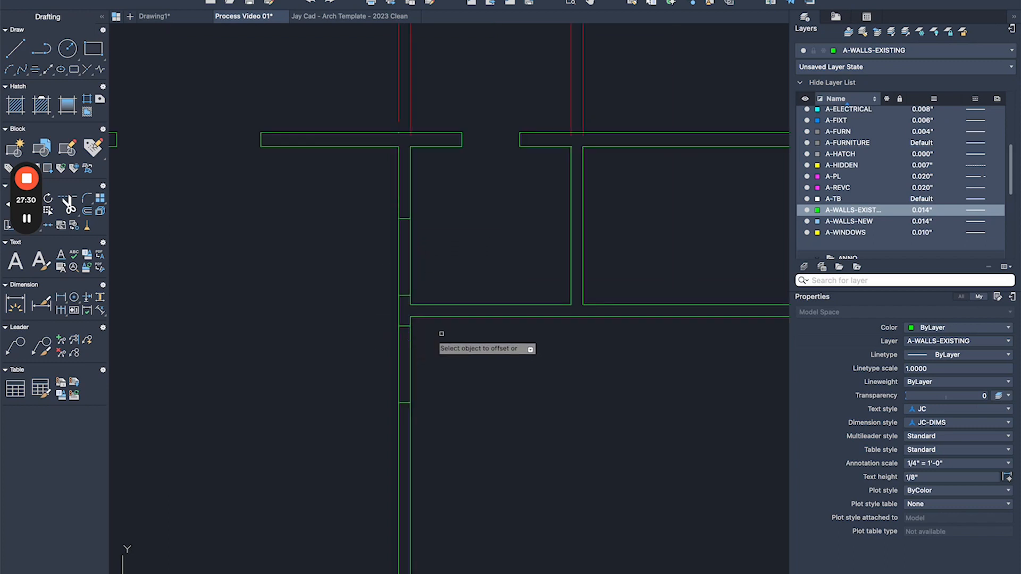
scroll(319, 279, up, 1)
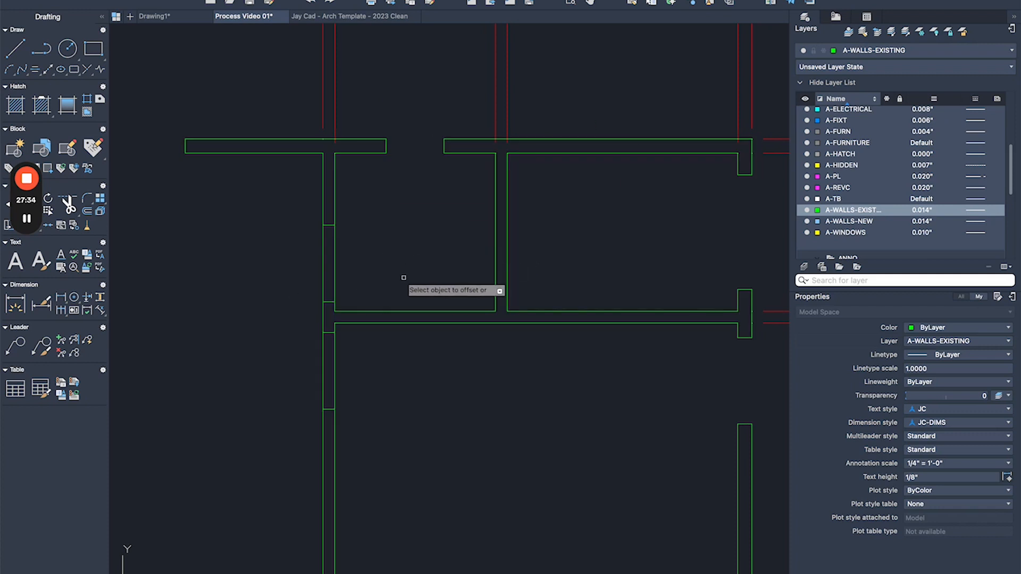
key(Escape)
Copy the two upper door-opening lines from the long vertical interior wall onto the parallel wall between the small north rooms.
scroll(321, 249, up, 3)
scroll(320, 248, down, 5)
scroll(359, 286, up, 2)
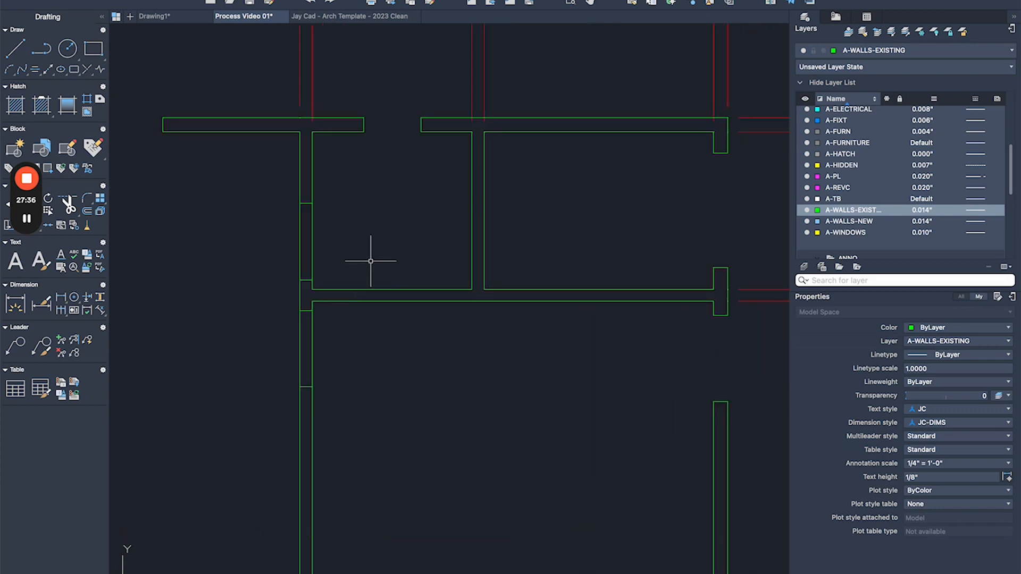
click(355, 323)
key(Escape)
click(282, 187)
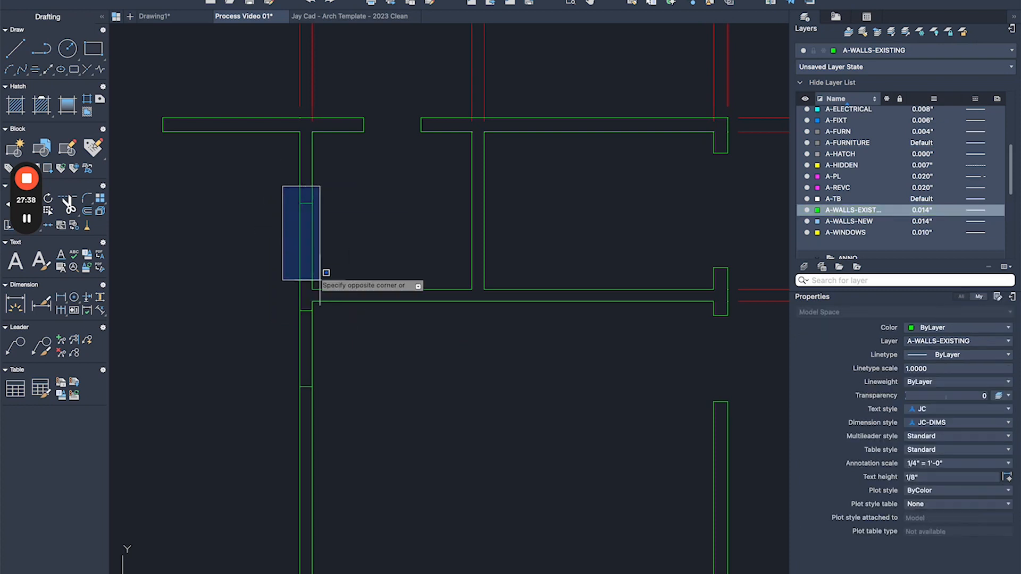
click(325, 295)
scroll(330, 275, up, 2)
text(o)
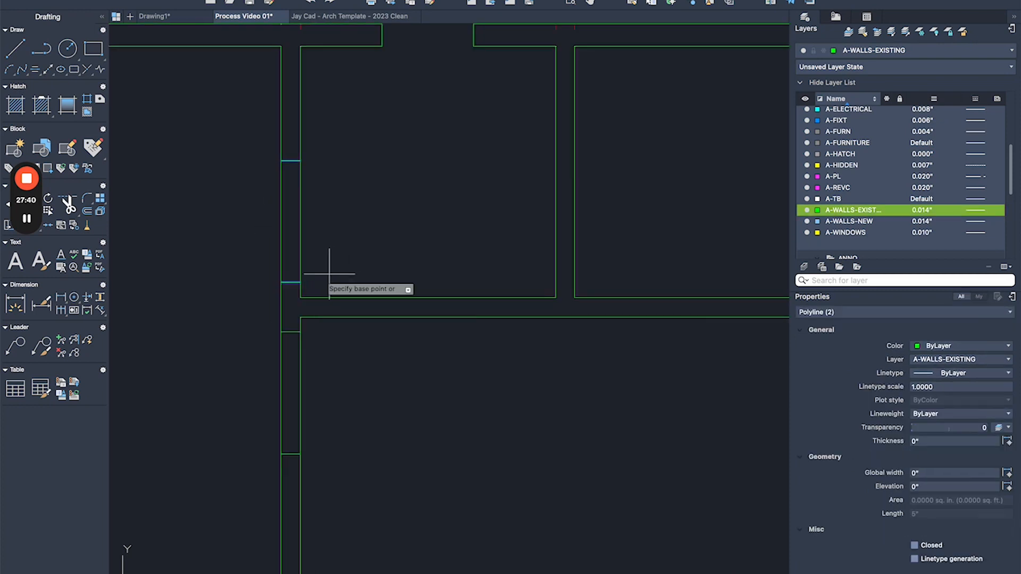
key(Return)
click(281, 297)
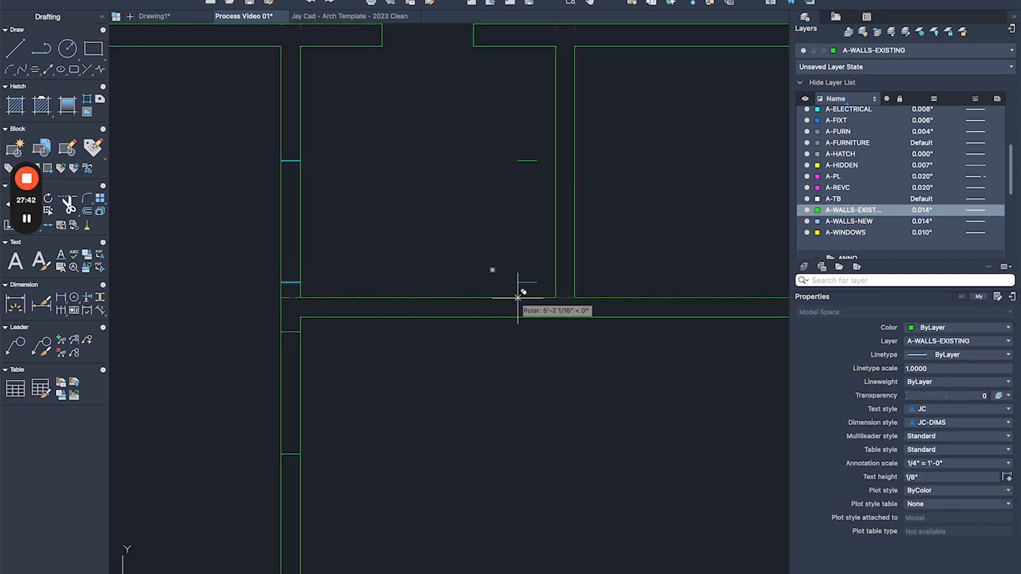
scroll(556, 292, down, 4)
scroll(424, 224, up, 2)
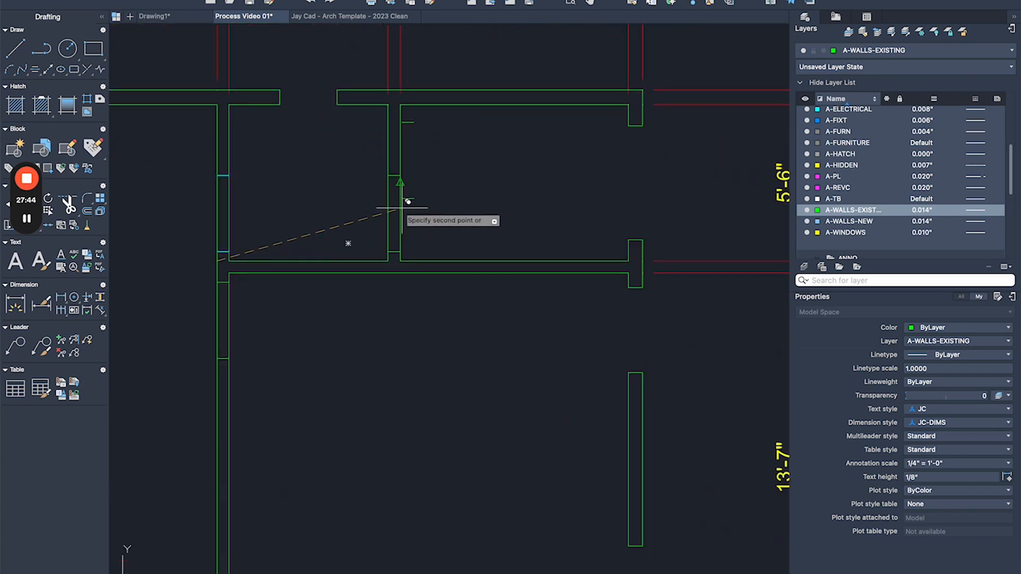
key(Escape)
Mirror the two copied lines diagonally about the wall junction's lower east corner, keeping the originals, to mark an opening in the horizontal wall.
click(378, 151)
click(440, 296)
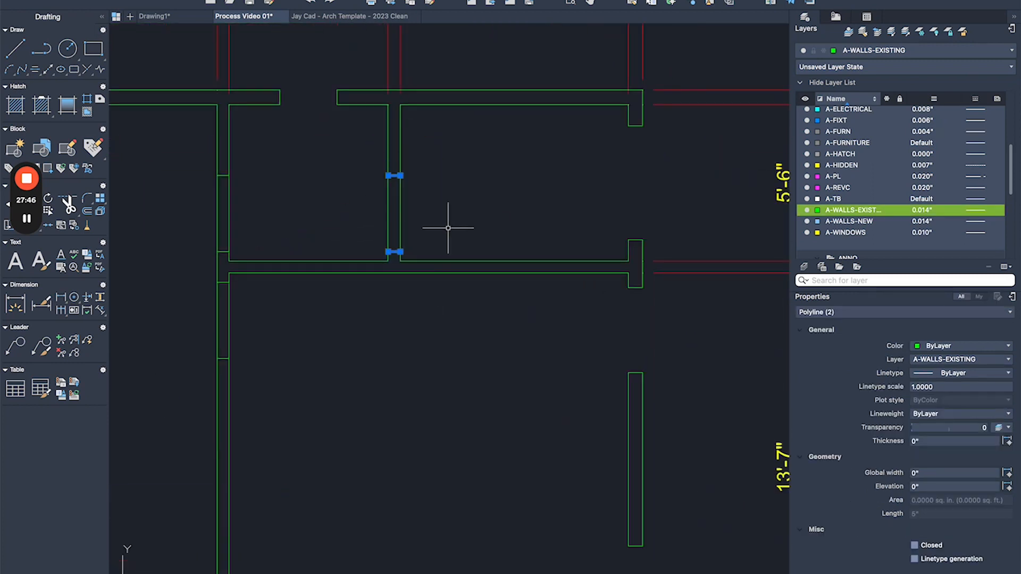
text(mi)
key(Return)
scroll(422, 239, up, 3)
scroll(420, 237, down, 3)
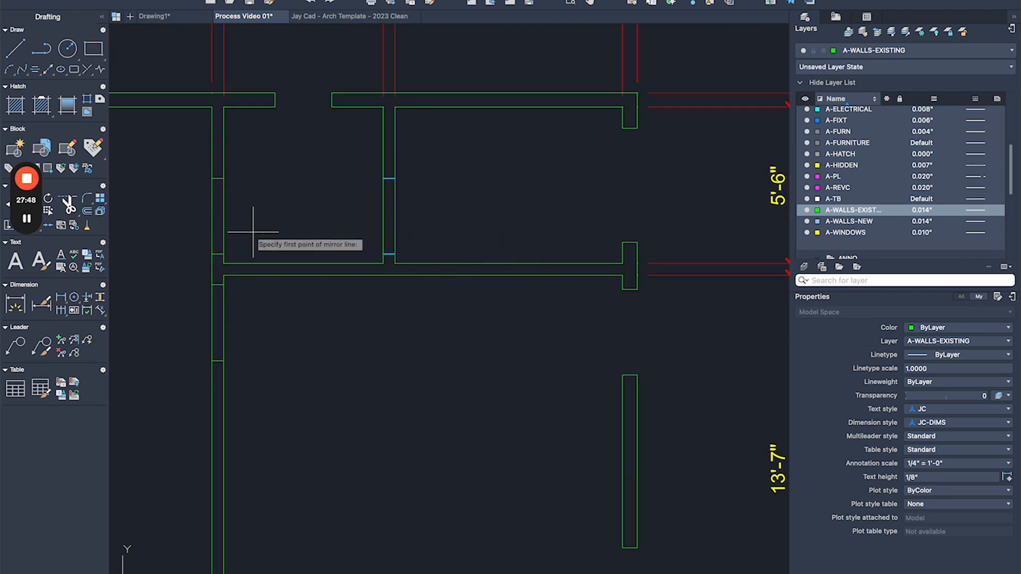
scroll(388, 258, up, 3)
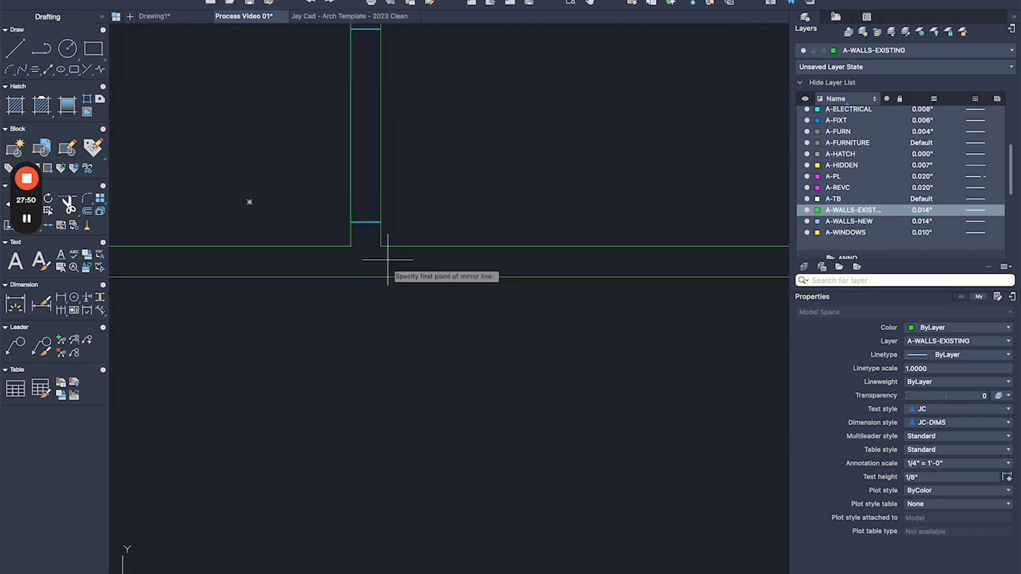
click(382, 246)
key(Return)
scroll(399, 229, down, 5)
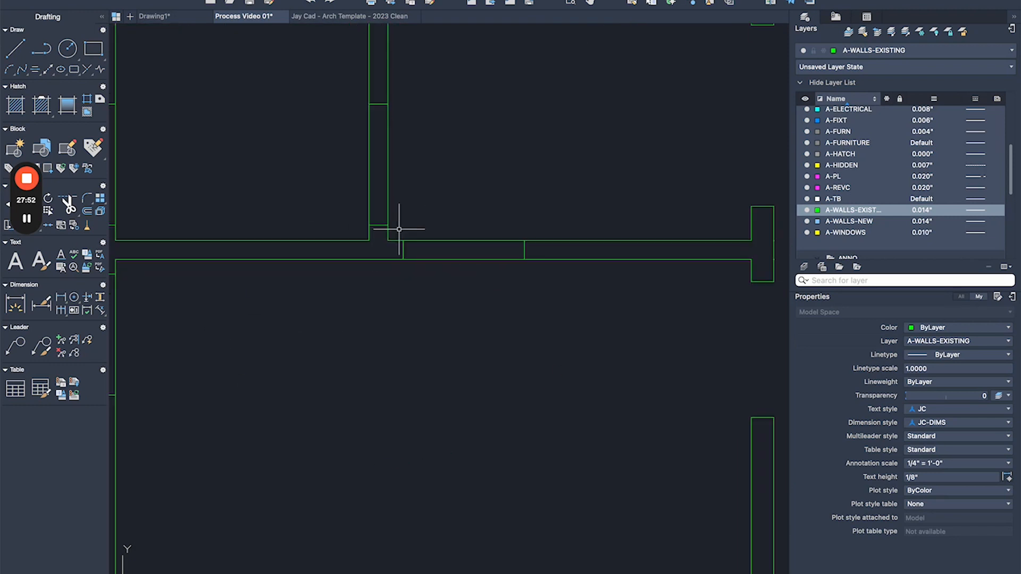
Trim the wall lines between the four pairs of marks to open the doorways in the interior walls.
text(tr)
key(Return)
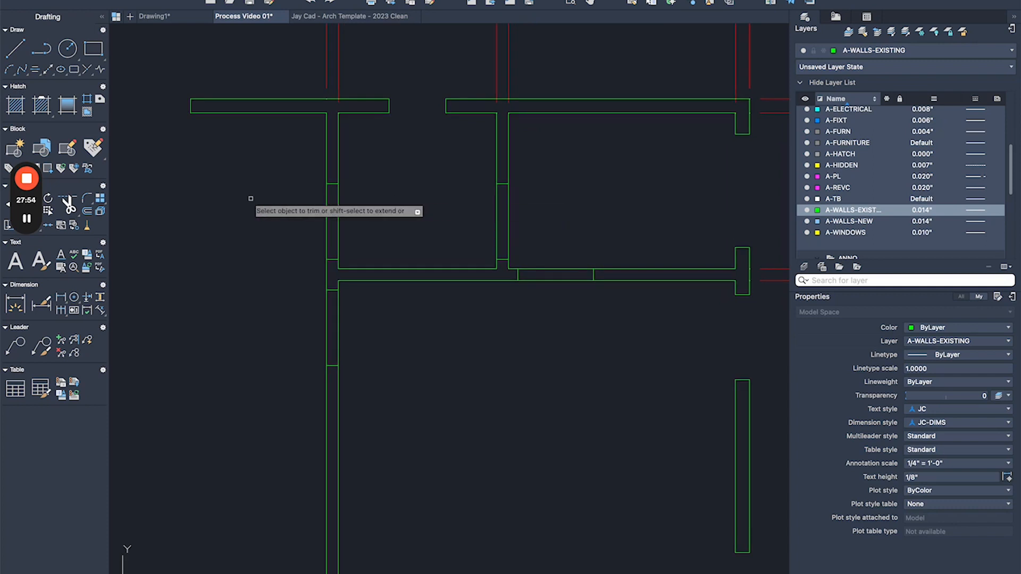
mouse_move(269, 223)
mouse_down()
mouse_move(565, 202)
mouse_move(547, 422)
mouse_up()
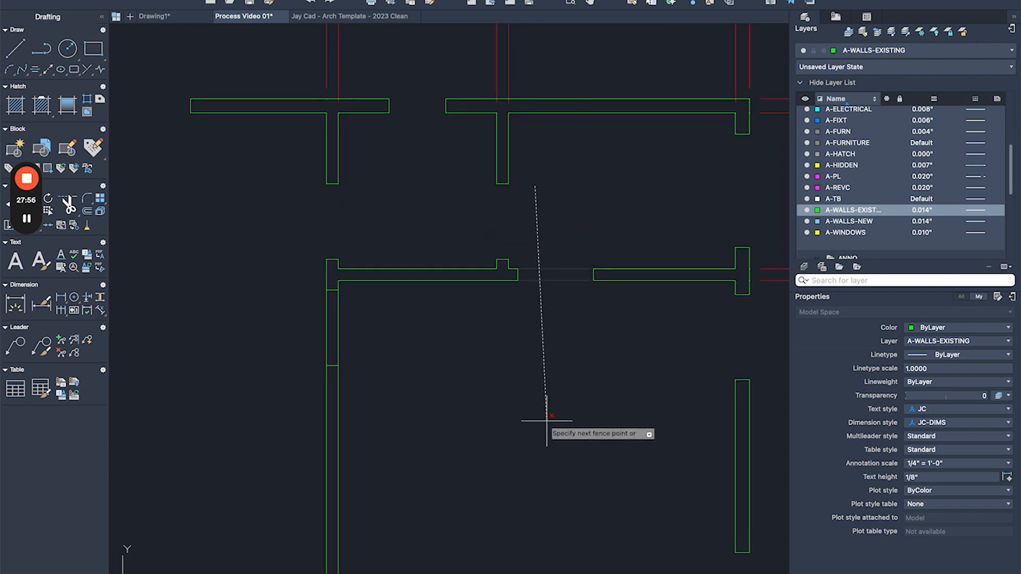
click(269, 320)
click(548, 320)
key(Escape)
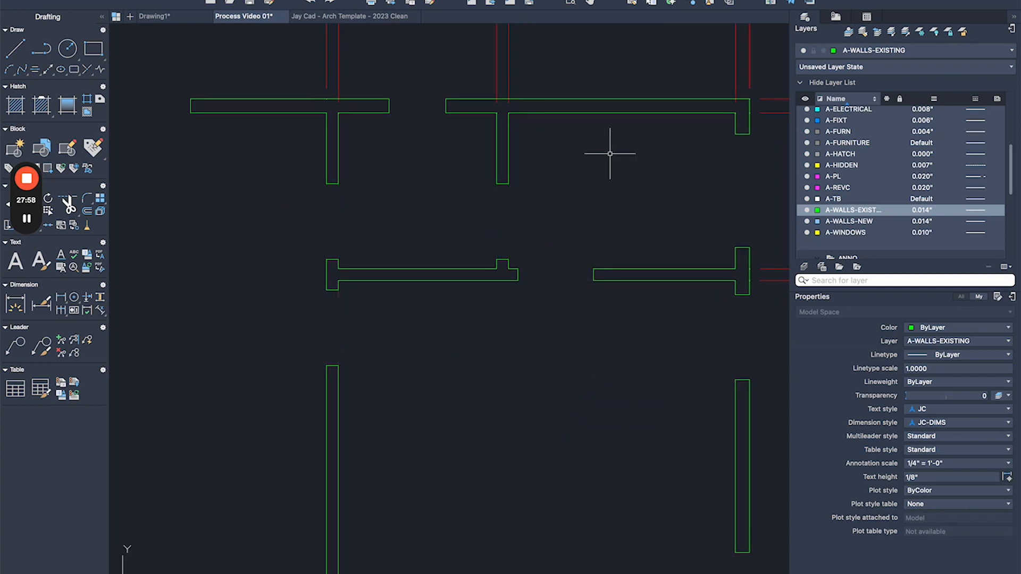
Review the interior walls and the whole floor plan with its window and door openings.
click(610, 141)
click(310, 384)
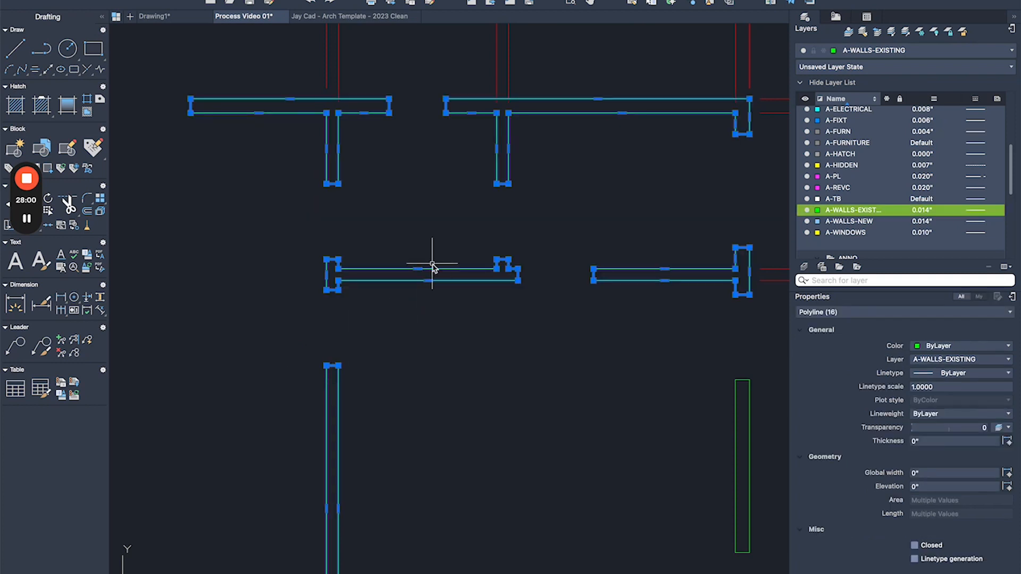
key(Escape)
scroll(432, 267, down, 5)
scroll(480, 224, up, 4)
scroll(371, 258, down, 3)
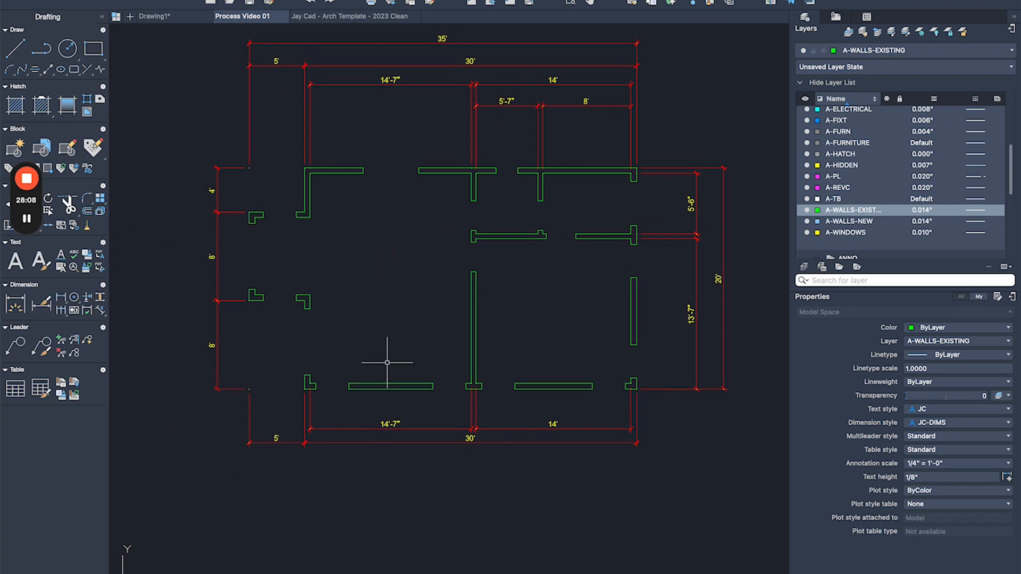
middle_drag(685, 157, 616, 164)
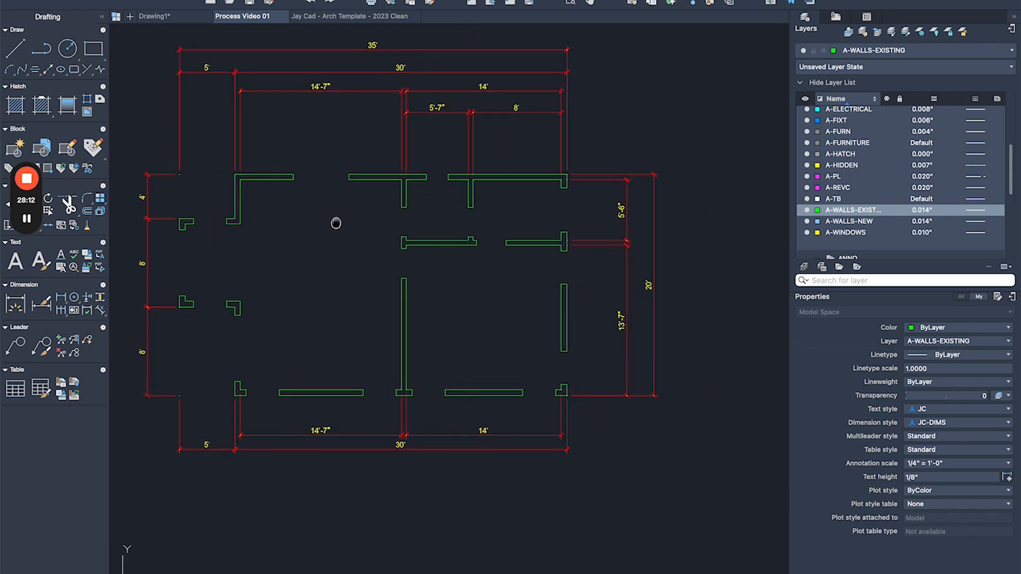
middle_drag(335, 223, 366, 245)
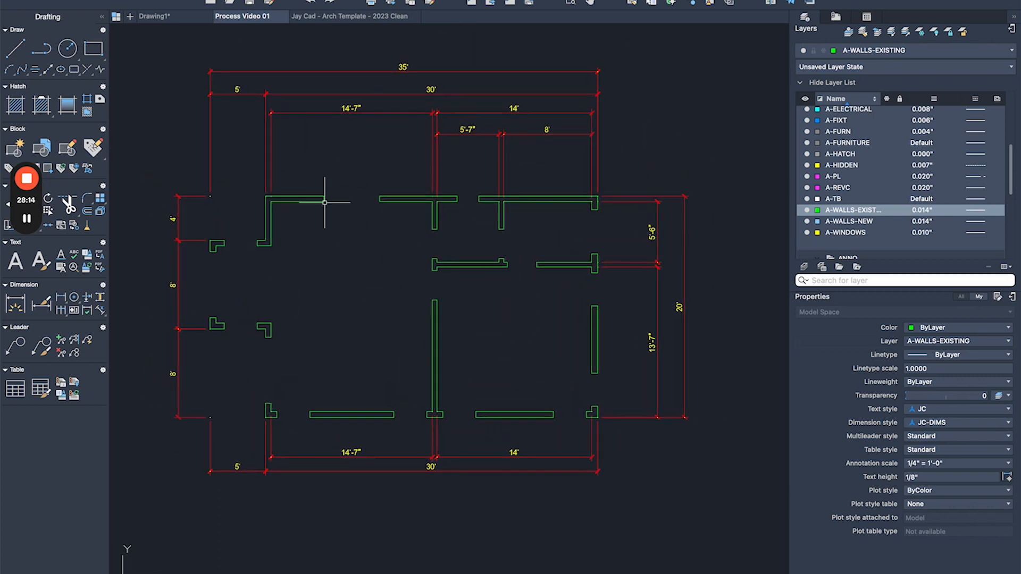
Add a vertical linear dimension from the northeast room's inside corner level to the upper window jamb on the east wall.
scroll(620, 226, up, 6)
scroll(588, 186, up, 3)
middle_drag(584, 176, 502, 178)
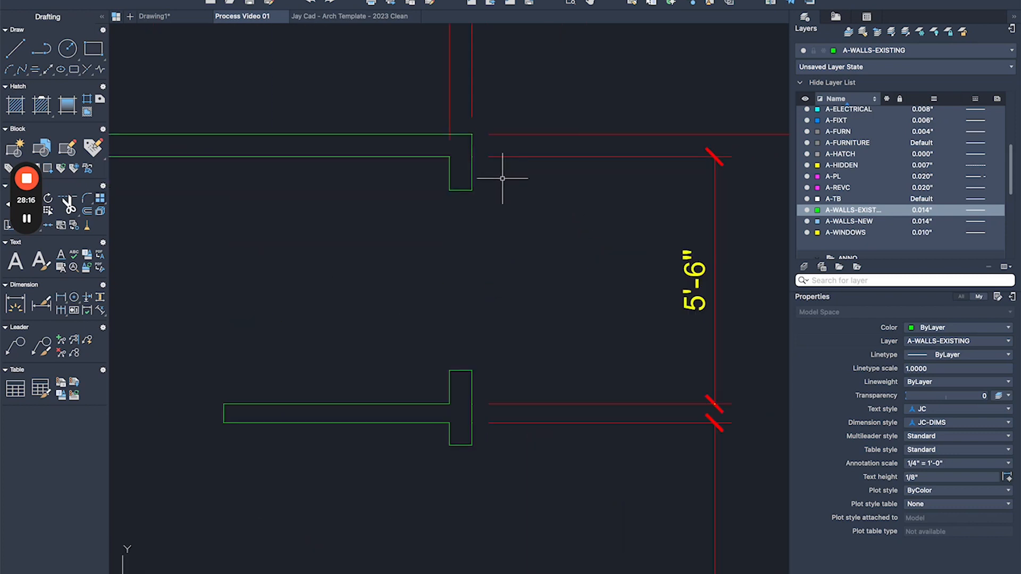
text(dli)
key(Return)
click(472, 157)
click(472, 190)
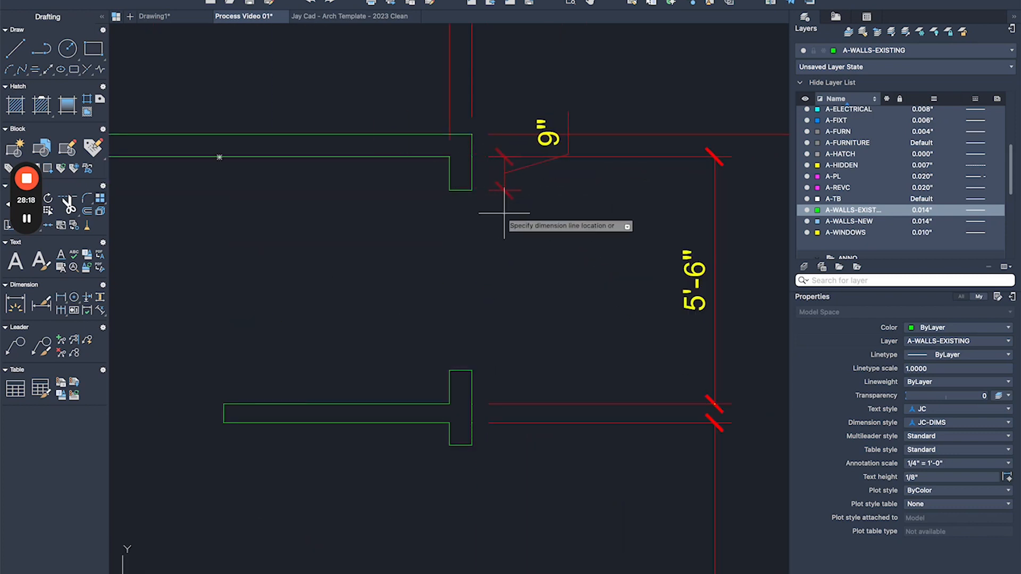
click(647, 210)
Reposition the short dimension's text beside its dimension line using the text grip, and delete that dimension.
click(660, 169)
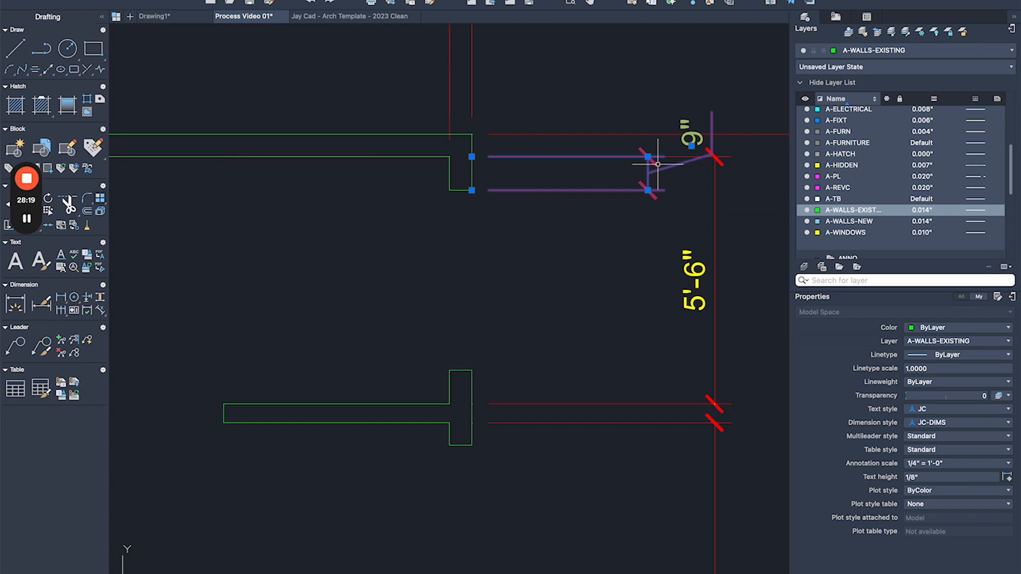
click(692, 146)
scroll(692, 146, up, 4)
click(616, 204)
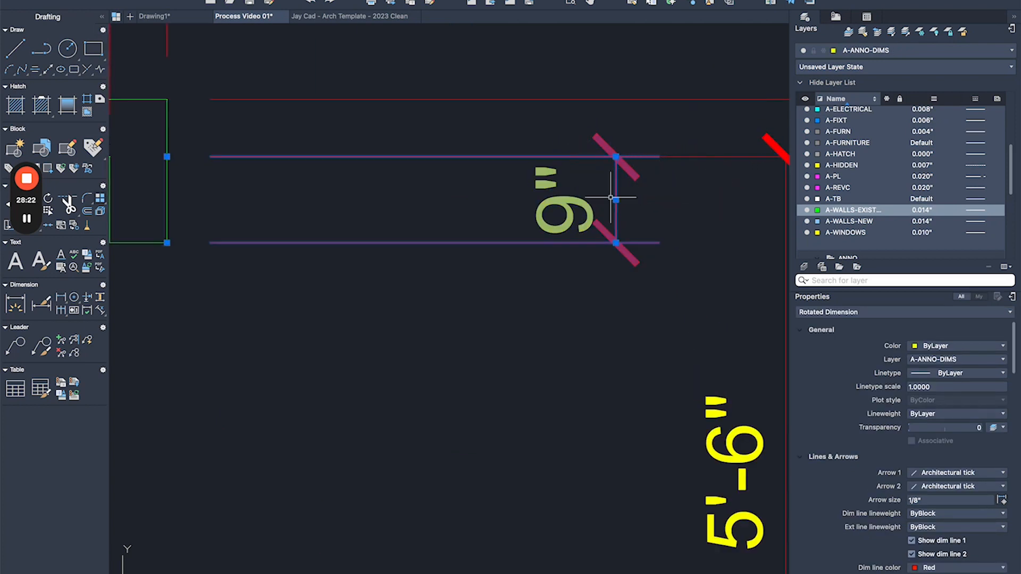
scroll(522, 195, down, 4)
scroll(522, 195, down, 2)
key(Escape)
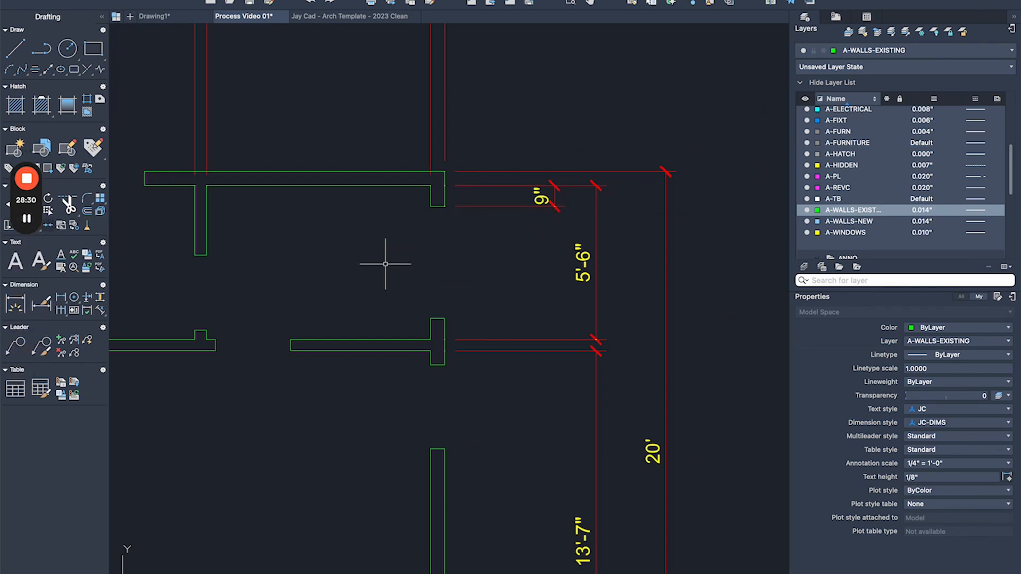
key(Delete)
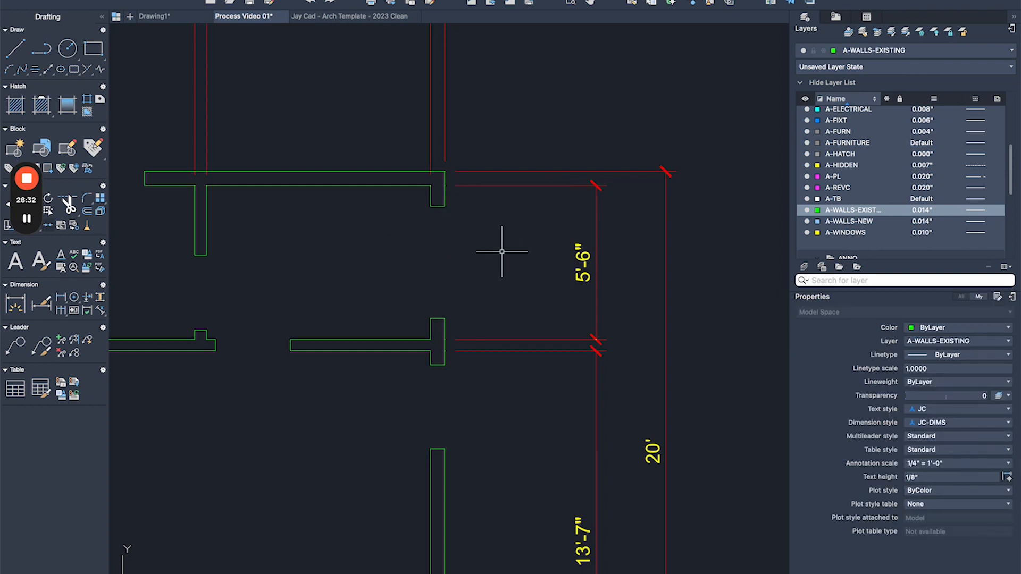
Dimension the short wall stub above the upper east window again with a vertical linear dimension.
middle_drag(487, 248, 456, 275)
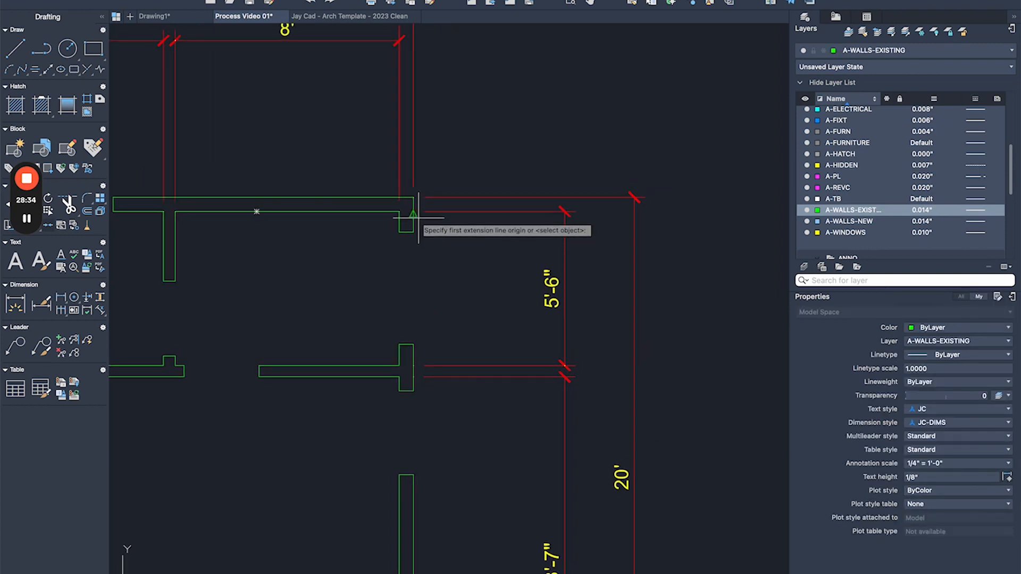
scroll(417, 213, up, 3)
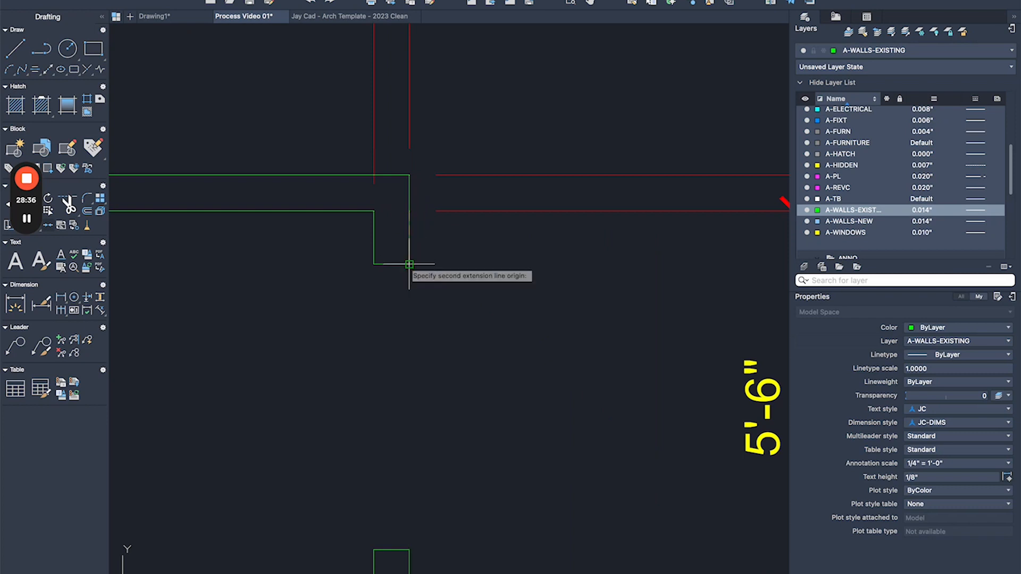
scroll(442, 256, down, 3)
scroll(552, 238, up, 2)
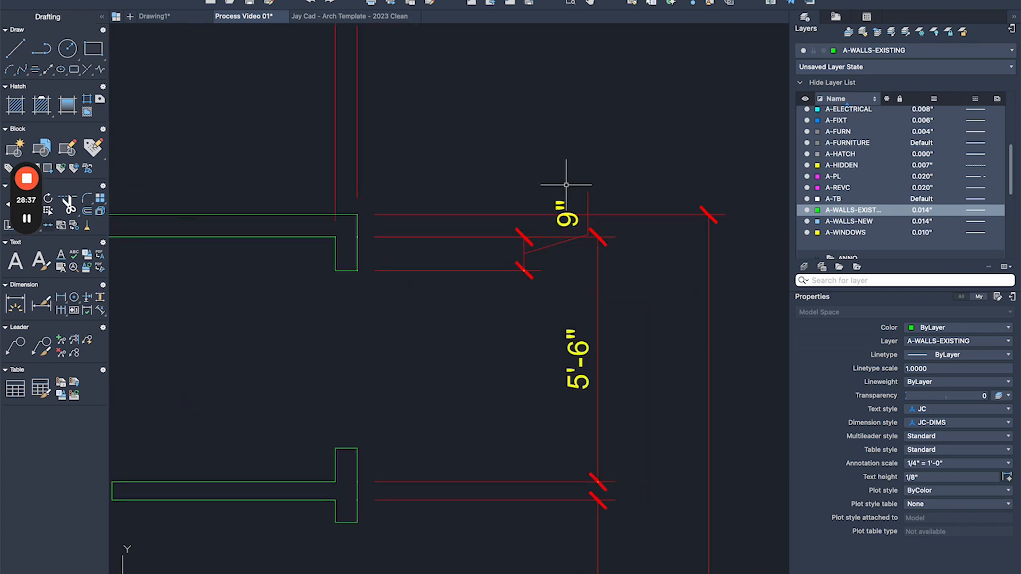
Stretch the stub dimension's text to sit beside its dimension line, and delete the dimension.
key(space)
click(590, 165)
click(546, 248)
key(space)
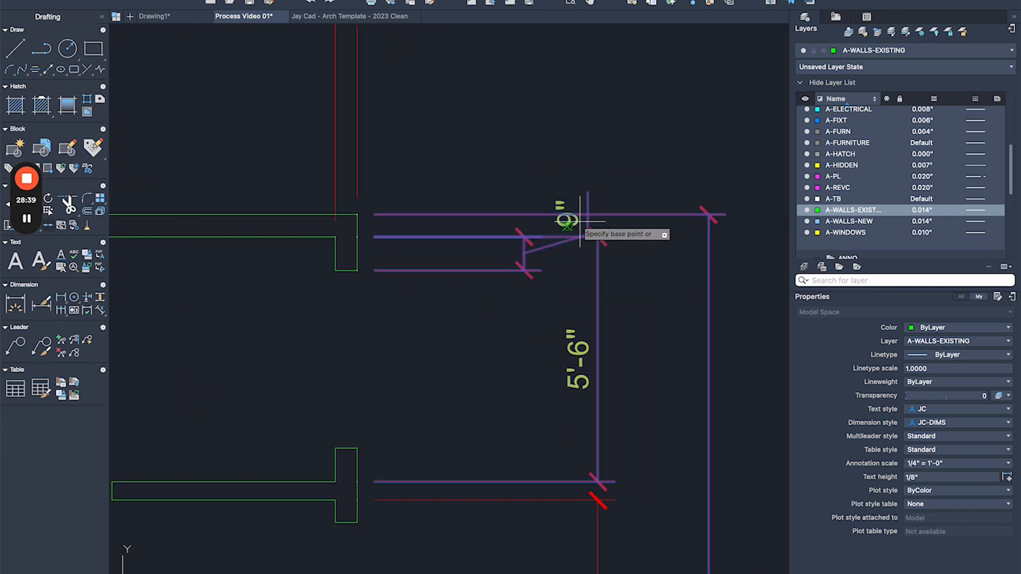
click(586, 216)
scroll(523, 264, up, 3)
click(524, 237)
scroll(472, 231, down, 3)
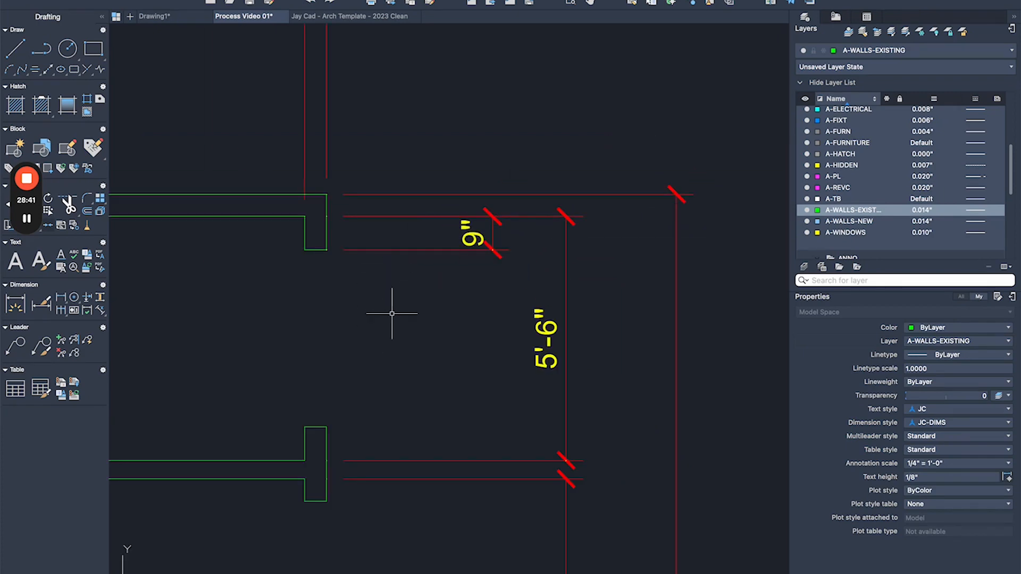
middle_drag(392, 314, 423, 279)
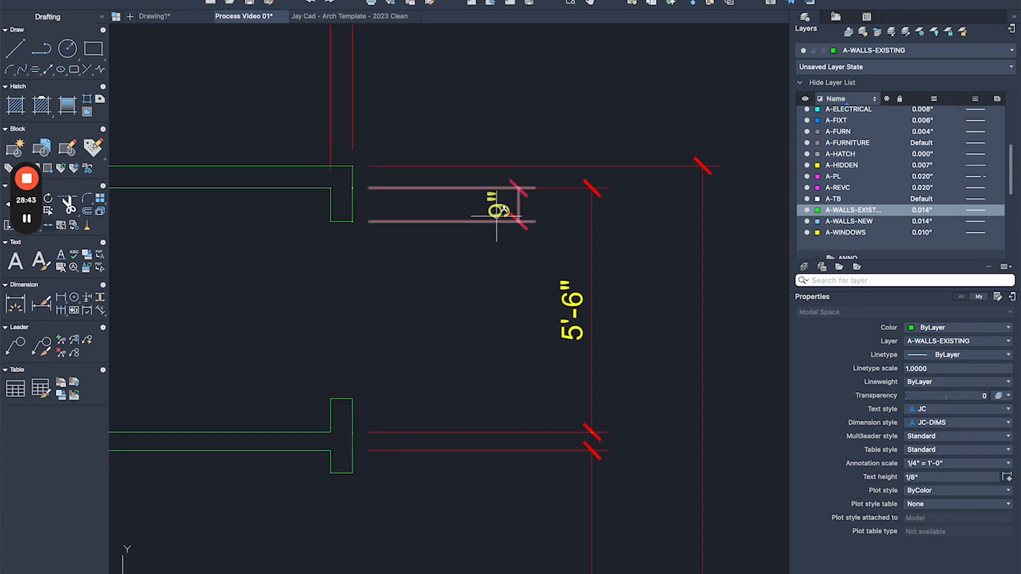
click(519, 206)
key(Delete)
Place a vertical linear dimension for the east wall's north stub, inside the overall room dimension string.
text(dli)
key(space)
click(352, 188)
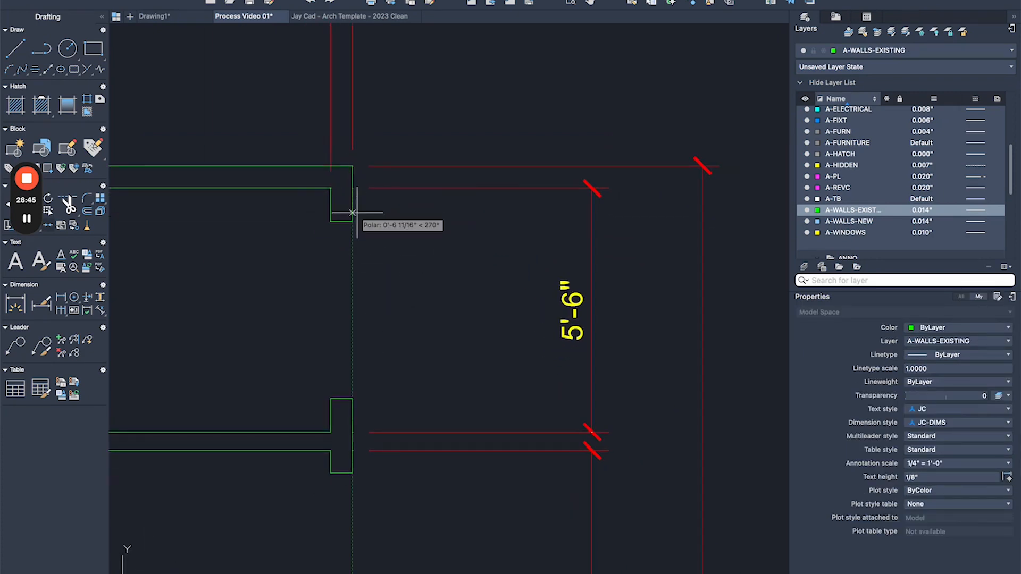
click(352, 221)
click(517, 213)
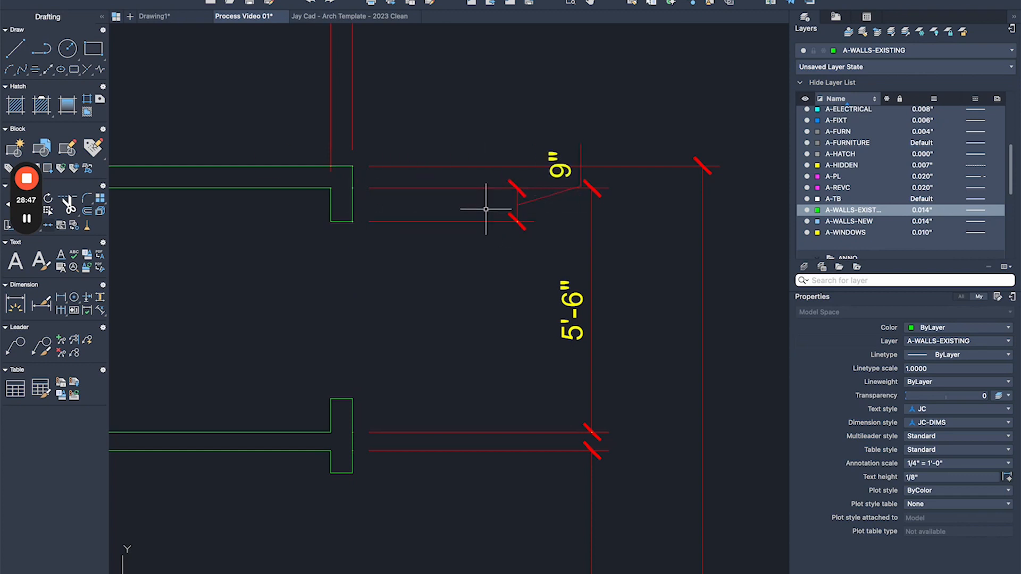
Continue the dimension string from the north stub down the east wall, across the upper window opening and the wall stub below it.
text(dimcon)
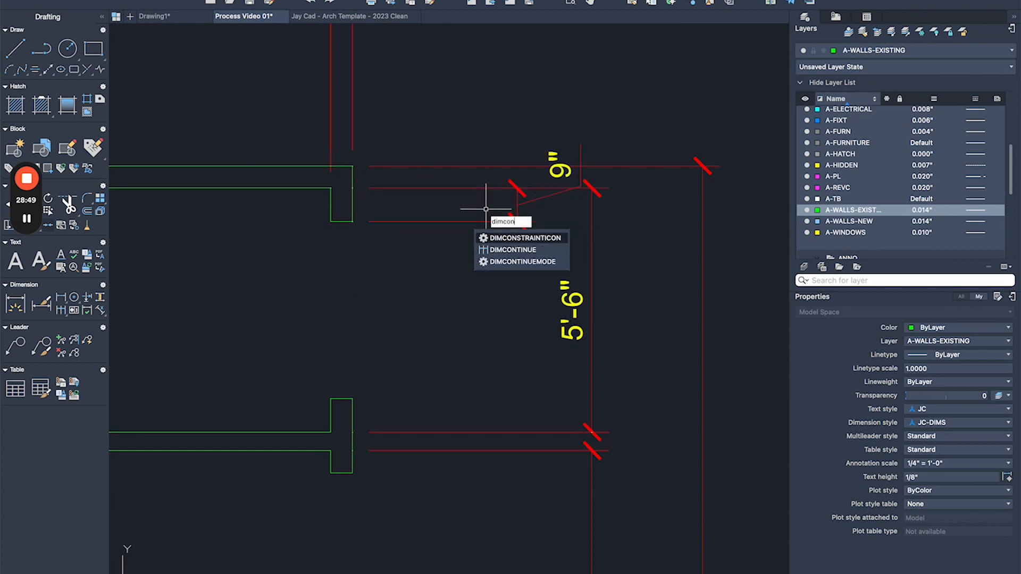
click(513, 249)
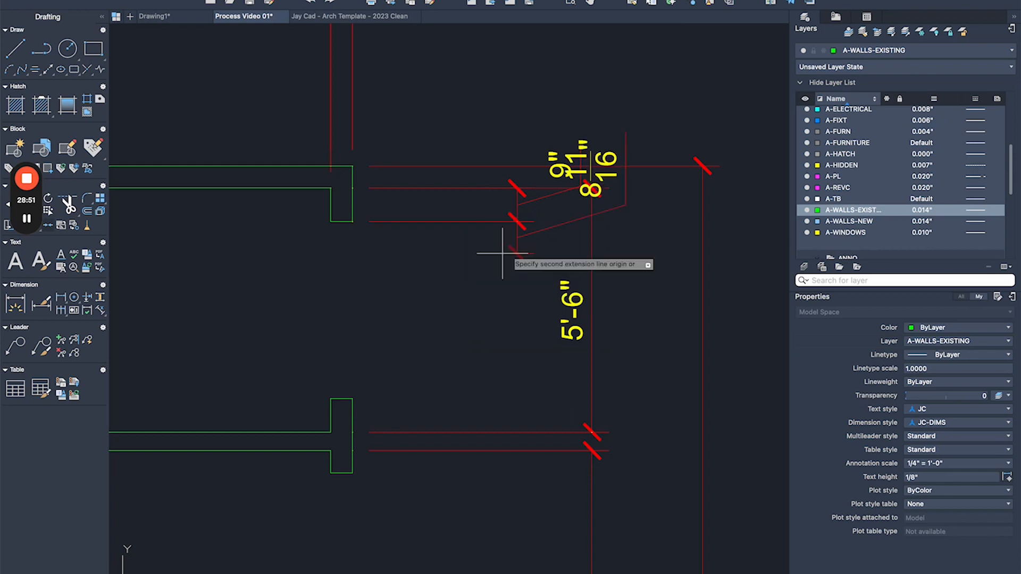
click(352, 399)
middle_drag(399, 411, 456, 249)
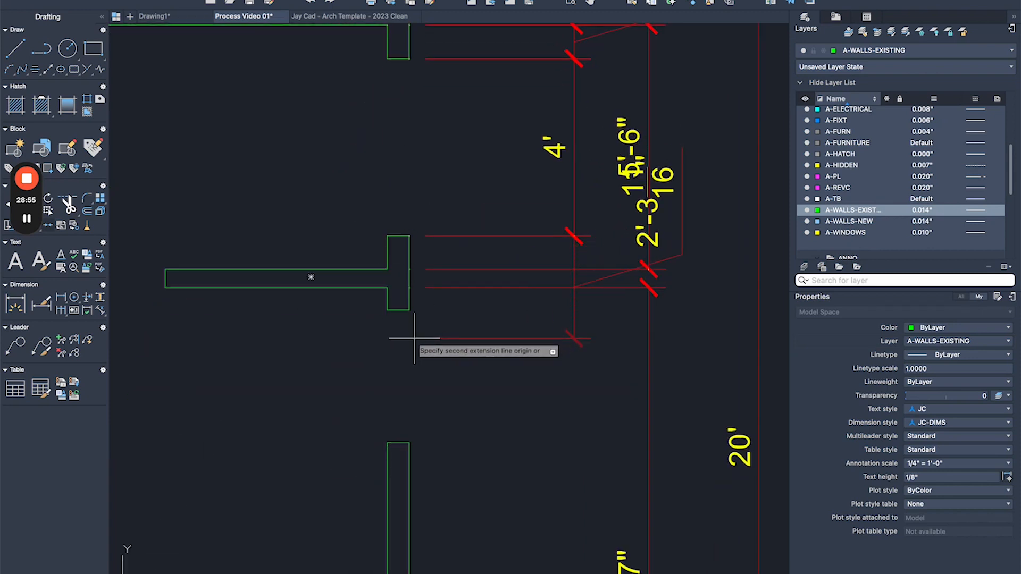
middle_drag(430, 418, 463, 142)
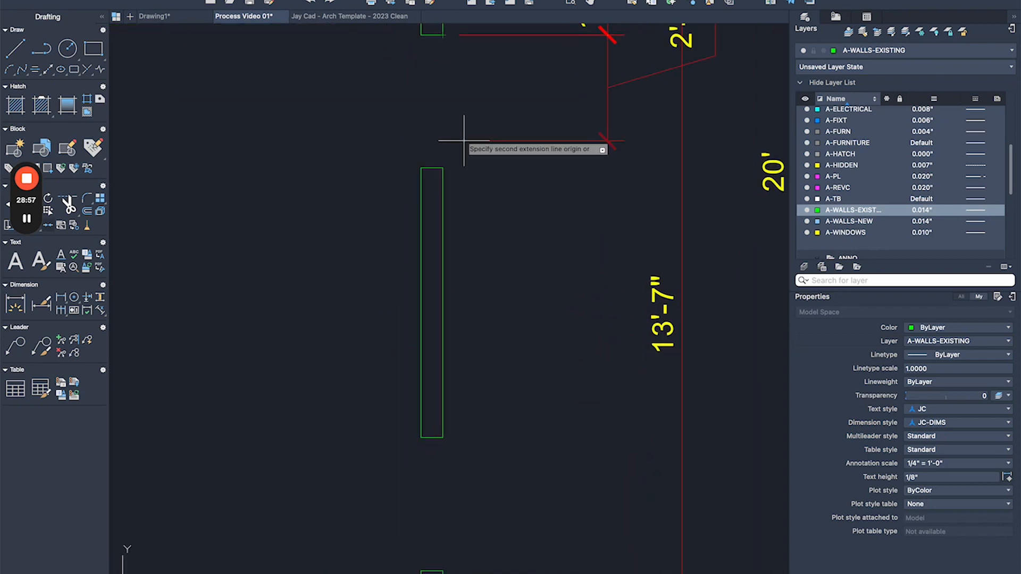
scroll(463, 146, down, 2)
Continue the east wall's string across the two lower window openings, the wall segment between them and the south corner stub, and finish it.
click(450, 160)
click(450, 329)
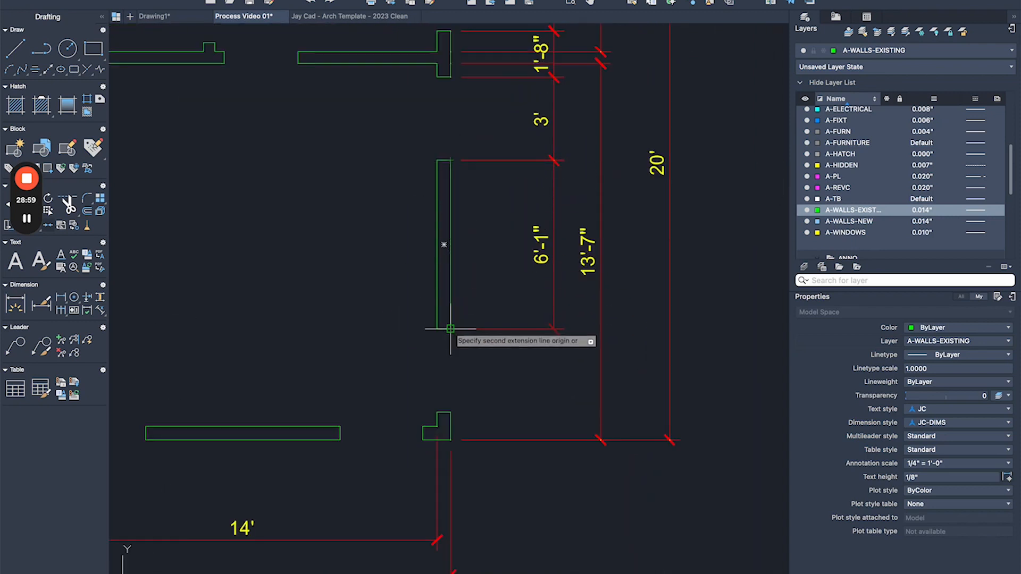
click(451, 412)
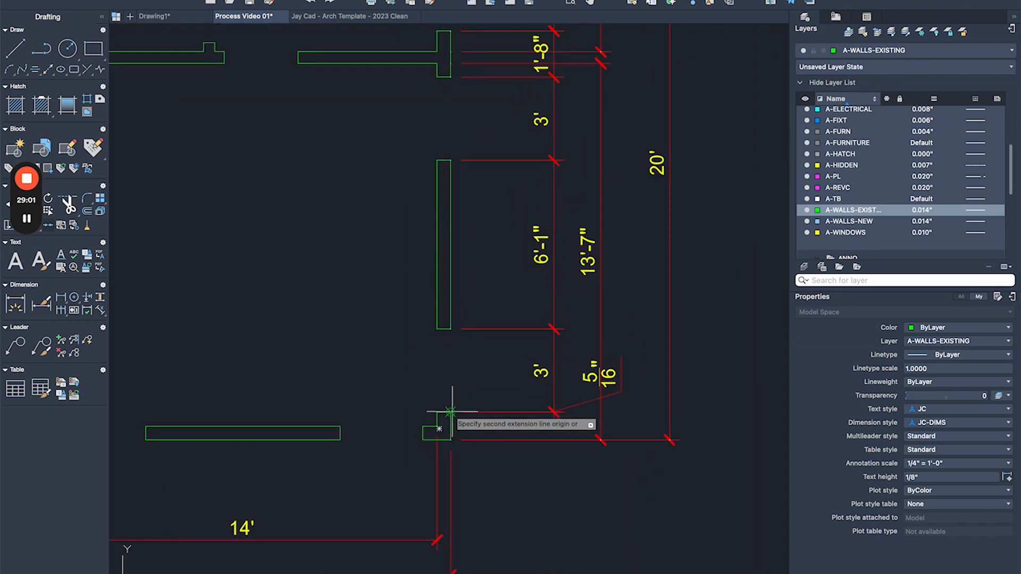
click(450, 440)
scroll(450, 440, down, 2)
key(Return)
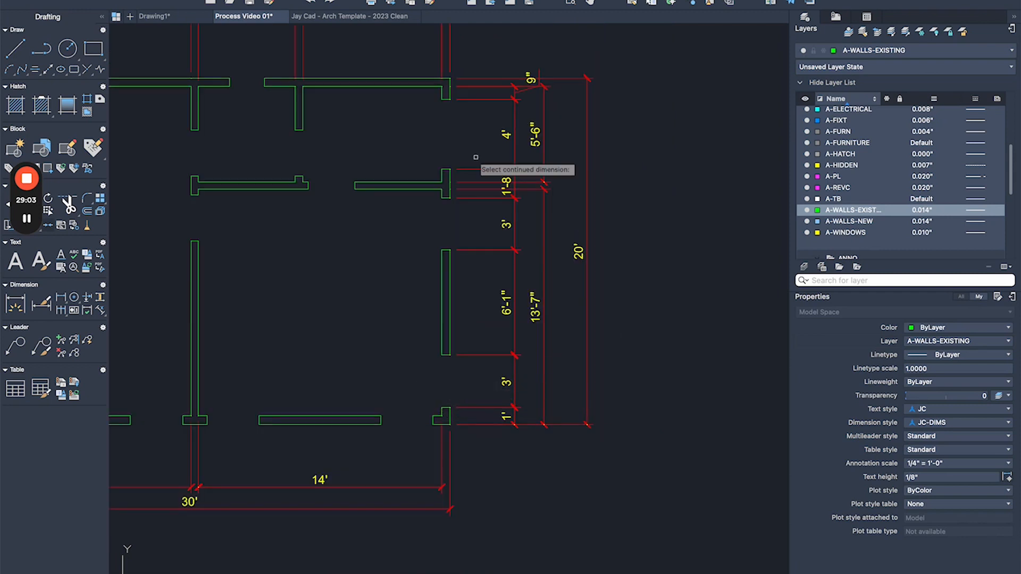
Move the north stub's 9" dimension text beside its dimension line, in line with the other text of the string.
middle_drag(344, 281, 442, 257)
scroll(456, 258, down, 2)
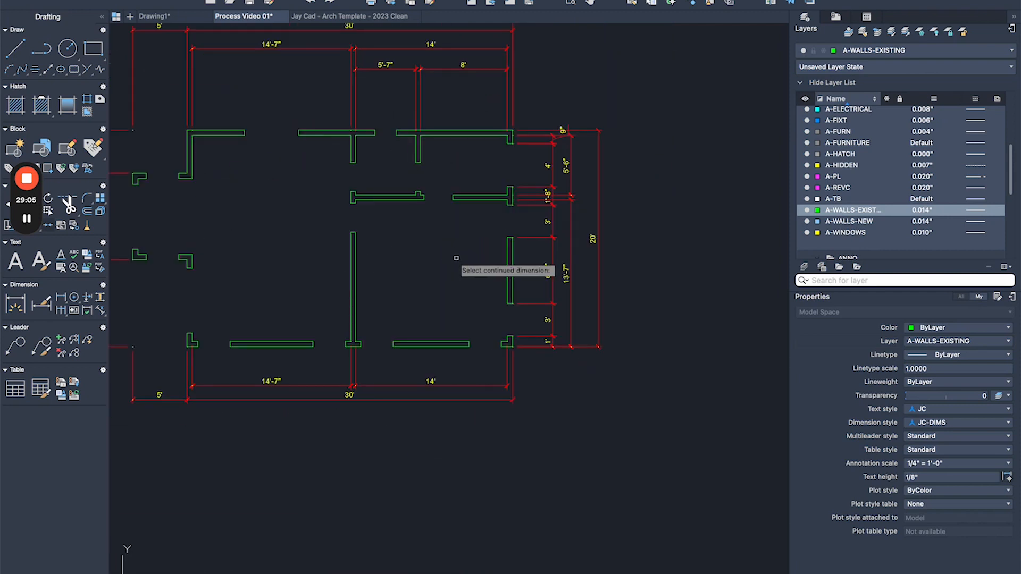
scroll(472, 256, up, 2)
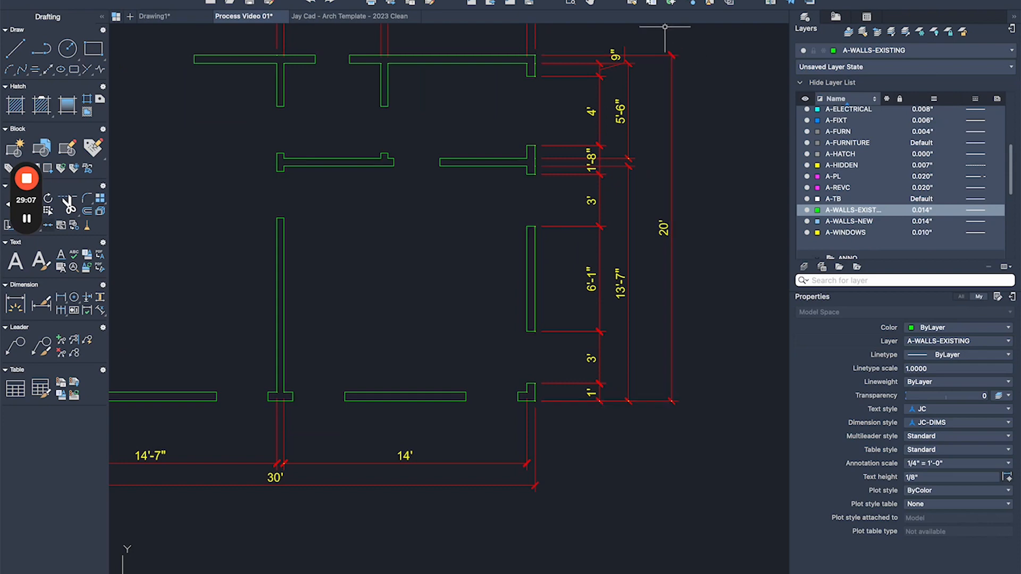
scroll(665, 26, up, 3)
click(565, 94)
scroll(568, 96, up, 2)
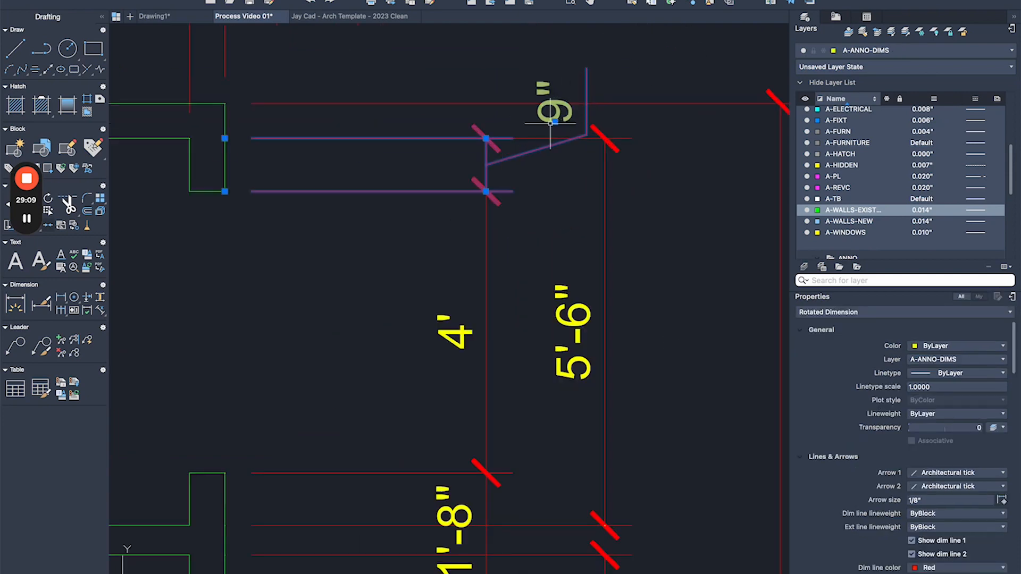
click(556, 118)
scroll(493, 172, up, 3)
click(501, 178)
scroll(487, 162, down, 3)
key(Escape)
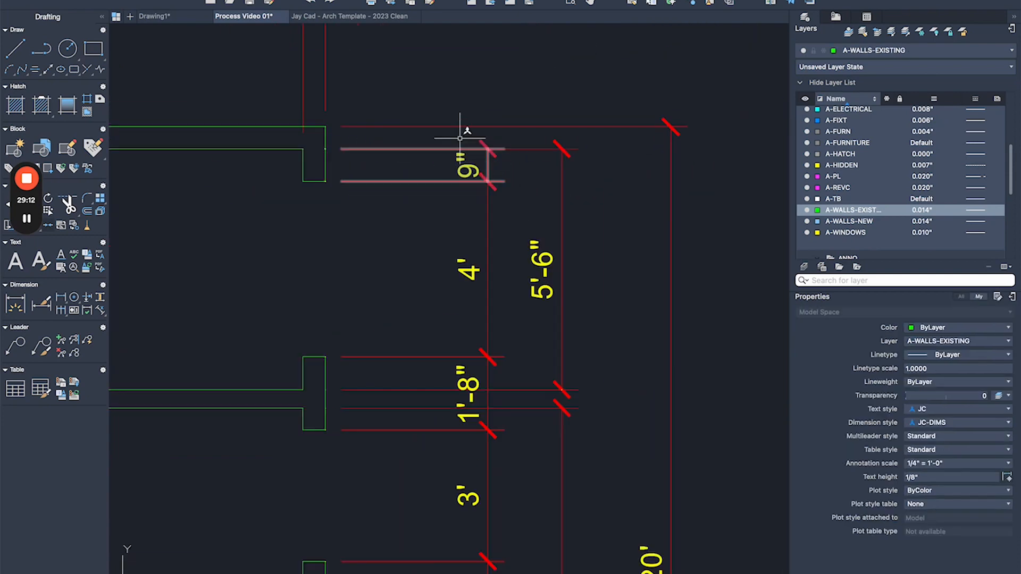
Shorten the upper extension line of the 13'-7" room dimension by stretching its origin just past the window dimension string.
scroll(458, 146, down, 2)
middle_drag(427, 233, 434, 209)
scroll(489, 225, up, 2)
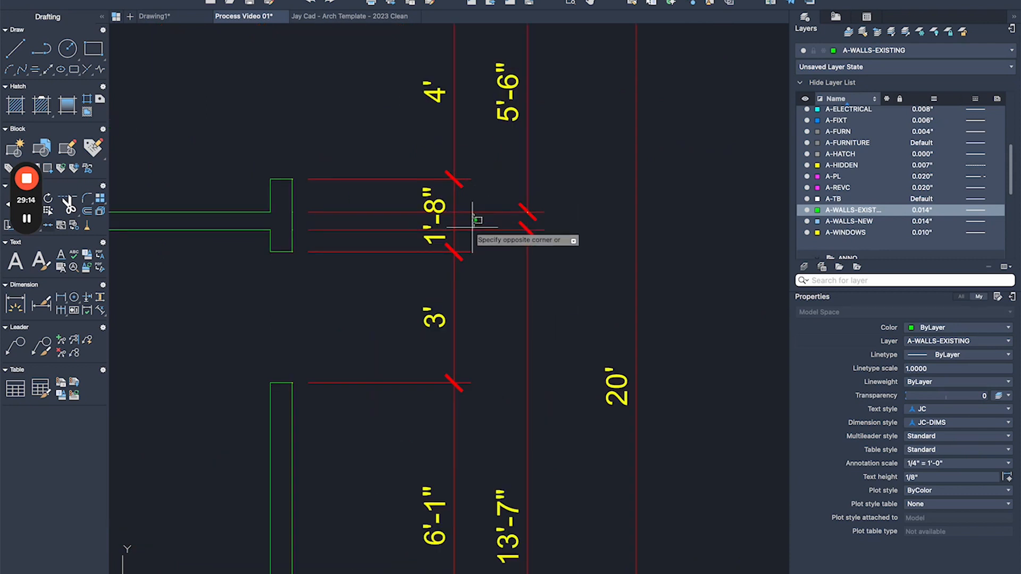
click(468, 229)
click(292, 229)
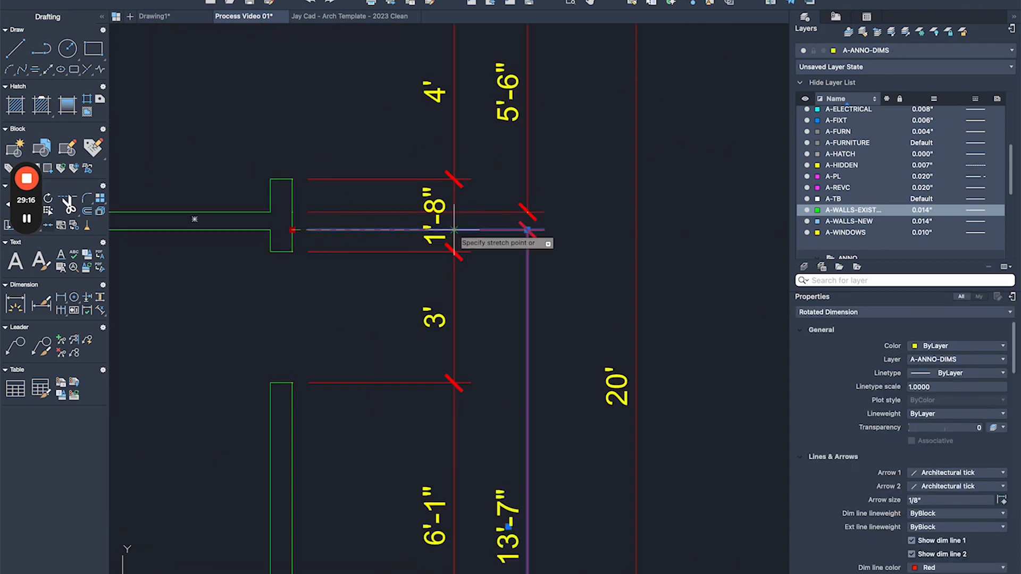
click(470, 230)
key(Escape)
Shorten the lower extension line of the 5'-6" room dimension to start just past the window dimension string.
click(344, 212)
click(291, 212)
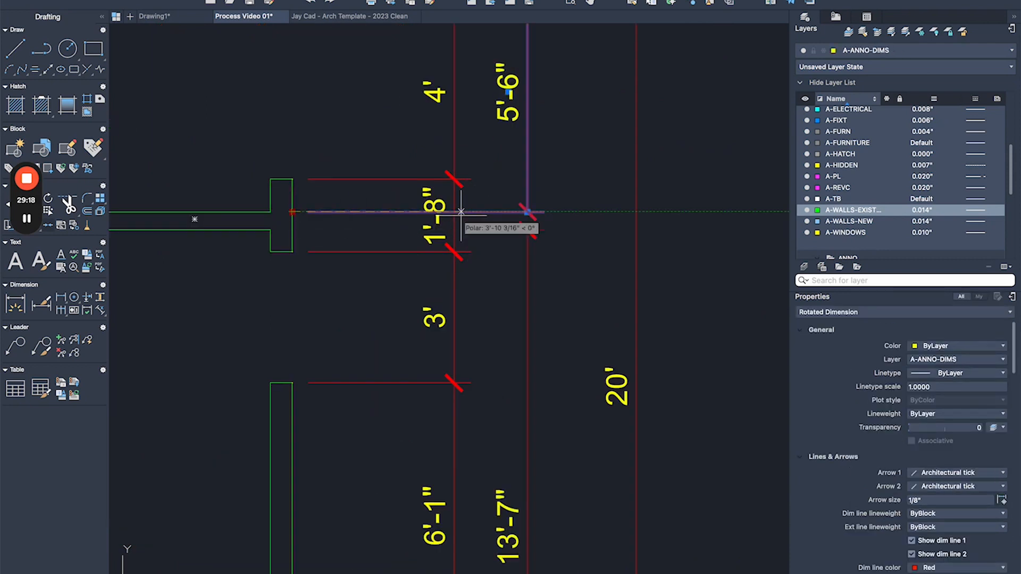
click(470, 212)
key(Escape)
Stretch the lower origin of the 1'-8" stub dimension up to the interior wall's north face.
scroll(464, 186, down, 6)
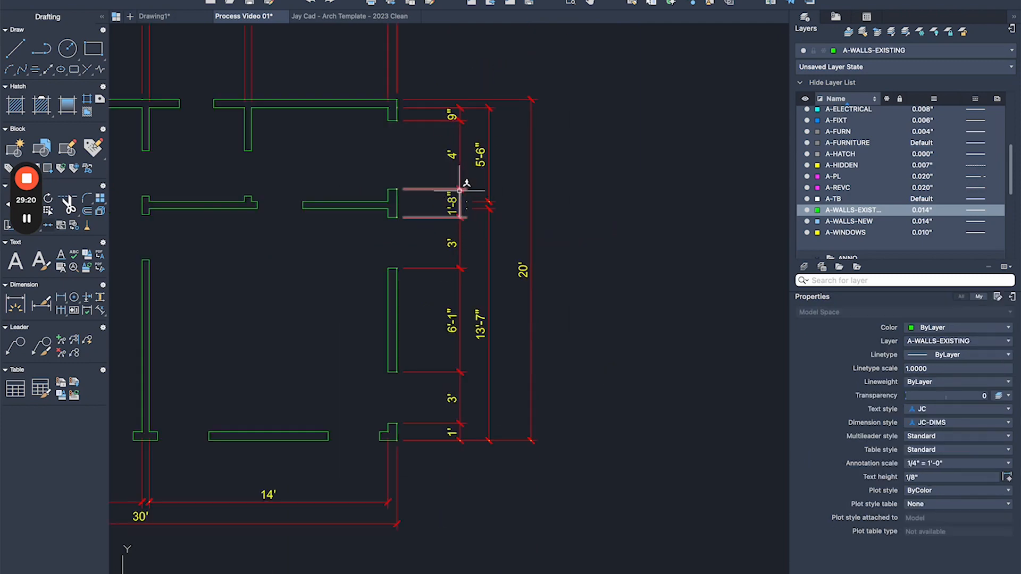
middle_drag(424, 251, 447, 210)
scroll(454, 214, up, 3)
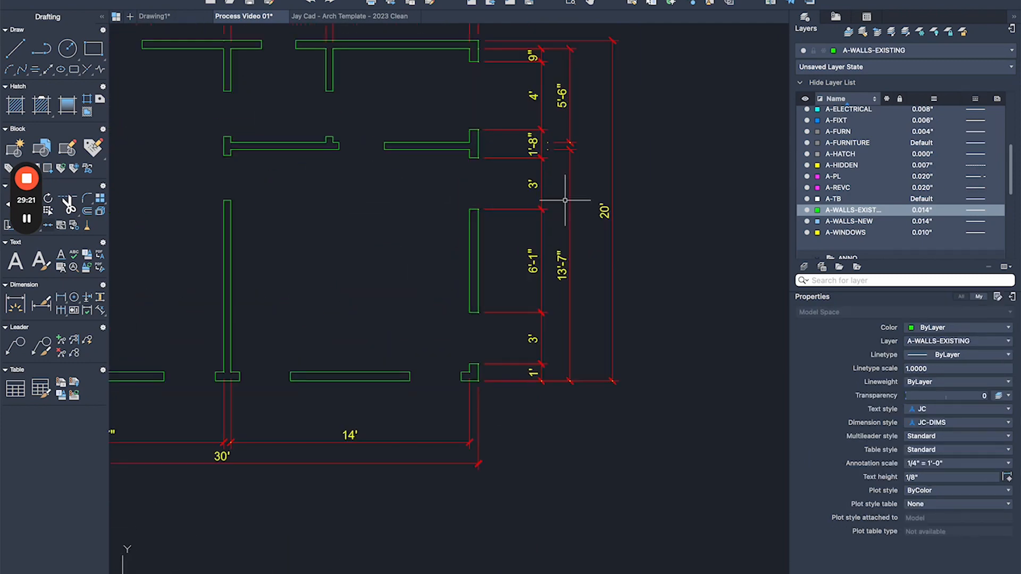
scroll(537, 87, up, 5)
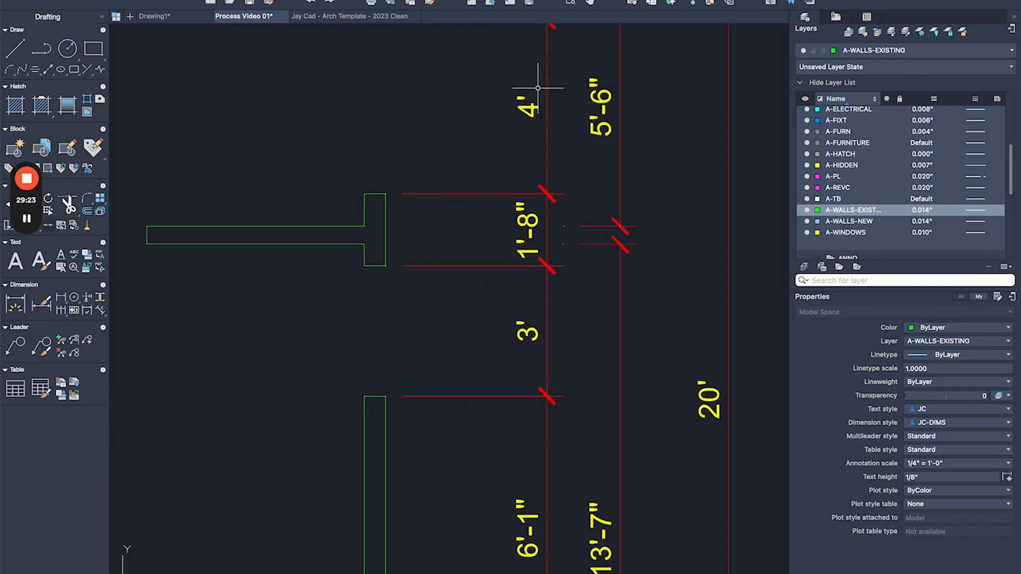
click(535, 205)
click(386, 266)
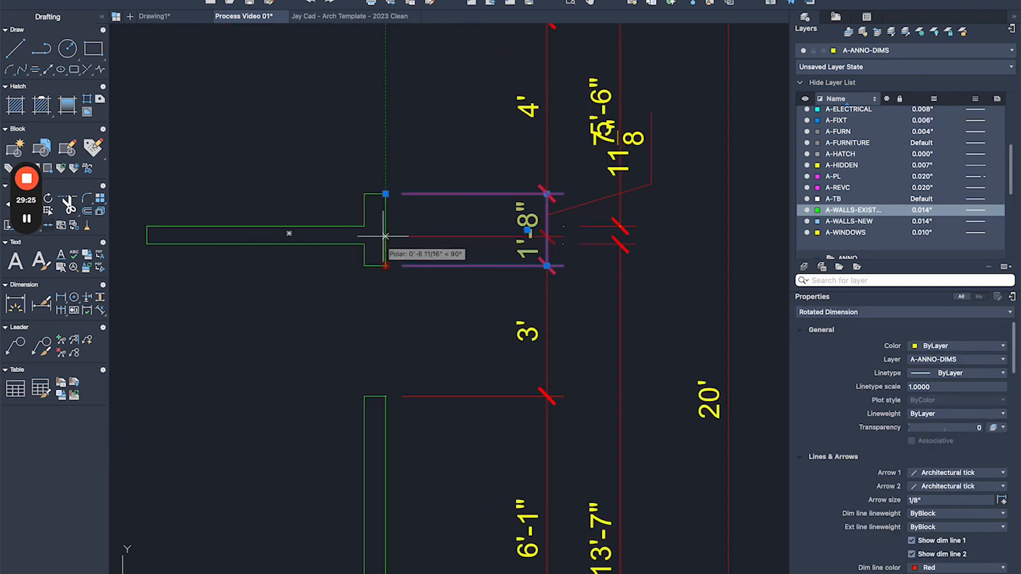
click(385, 226)
key(Escape)
scroll(389, 196, down, 3)
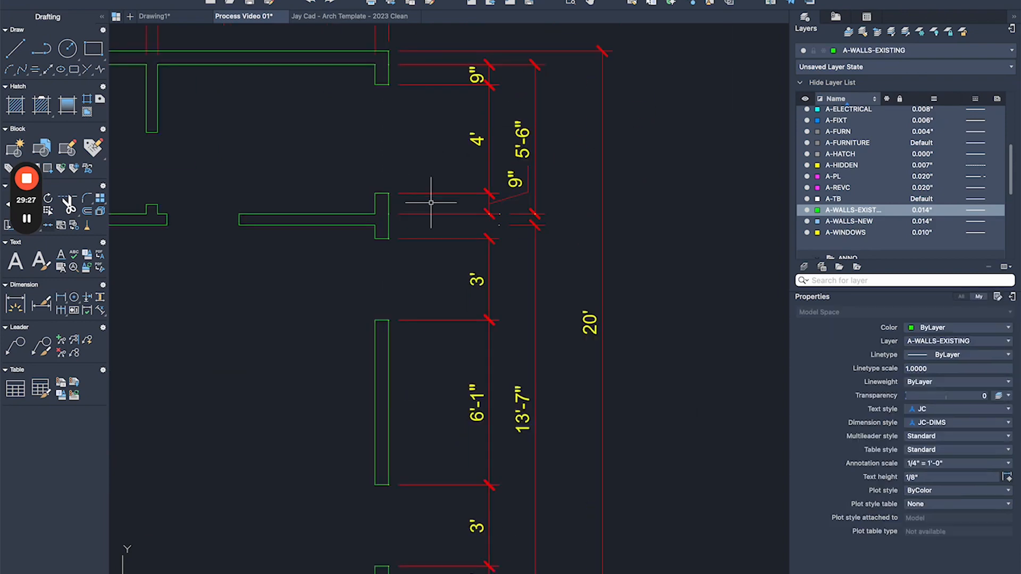
Move the text of the shortened stub dimension below the upper east window beside its dimension line.
scroll(495, 180, up, 3)
click(523, 178)
scroll(488, 223, up, 4)
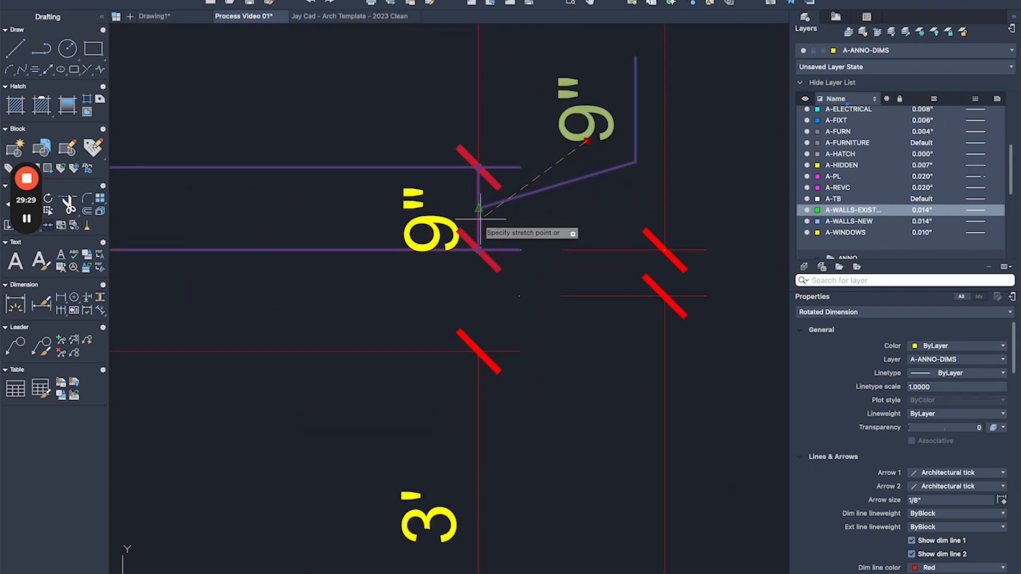
Reposition the text of the 9" dimension at the right-hand wall junction beside its dimension line.
click(478, 210)
key(Escape)
scroll(482, 212, down, 4)
Move the wall-junction extension origins of the 5'-6" and 13'-7" dimensions onto the outer face of the right-hand wall.
click(533, 226)
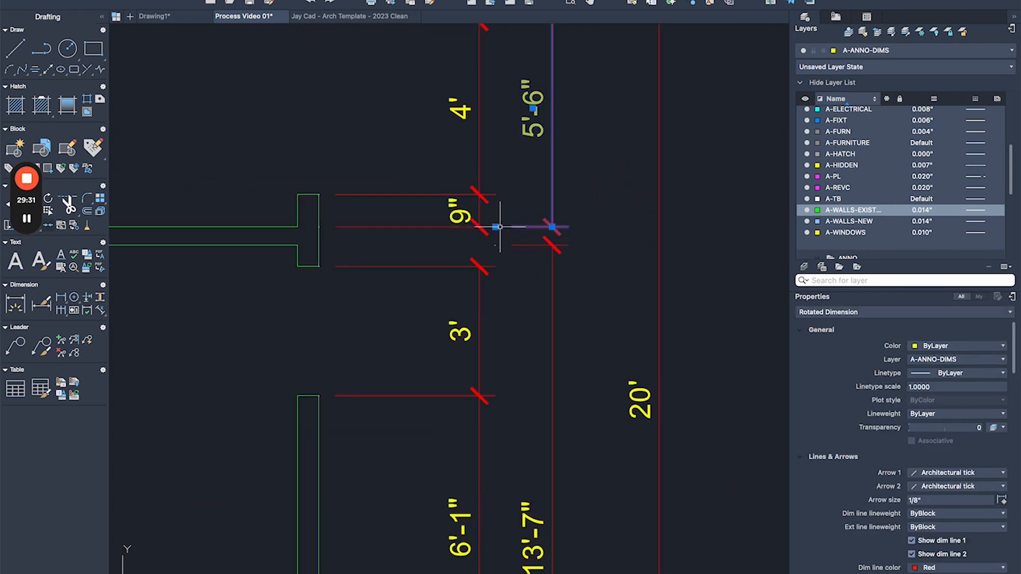
click(496, 227)
click(319, 227)
key(Escape)
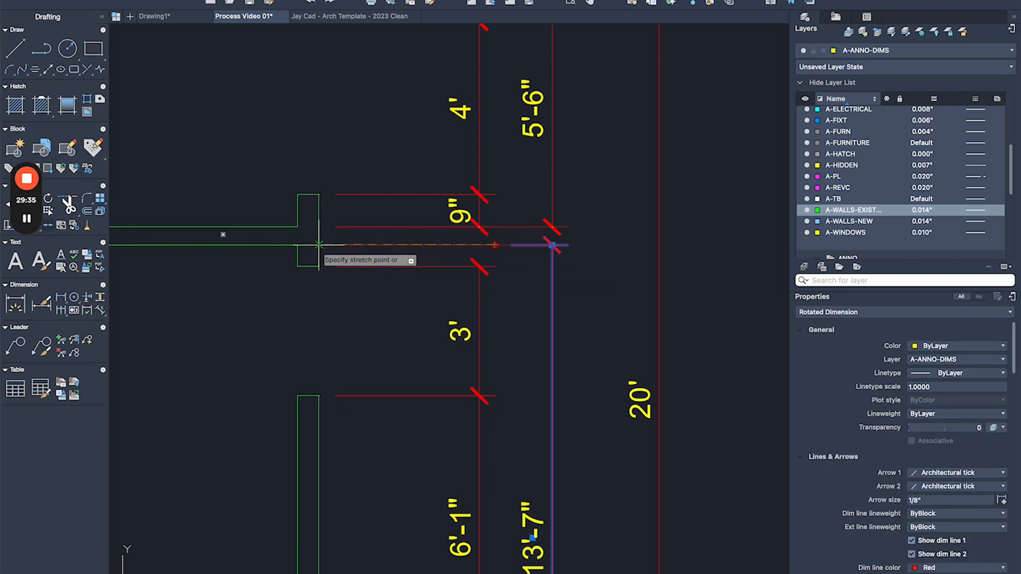
click(318, 246)
key(Escape)
click(391, 268)
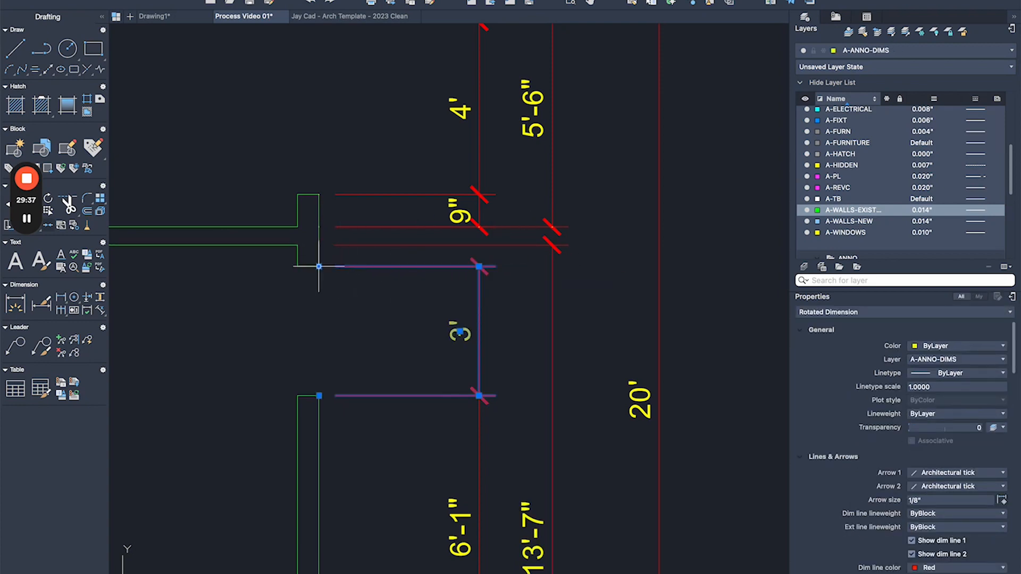
key(Escape)
Add a linear dimension to the short wall return below the right-hand wall junction, in line with the inner dimension row.
middle_drag(351, 258, 381, 213)
text(dli)
key(space)
click(349, 201)
click(349, 222)
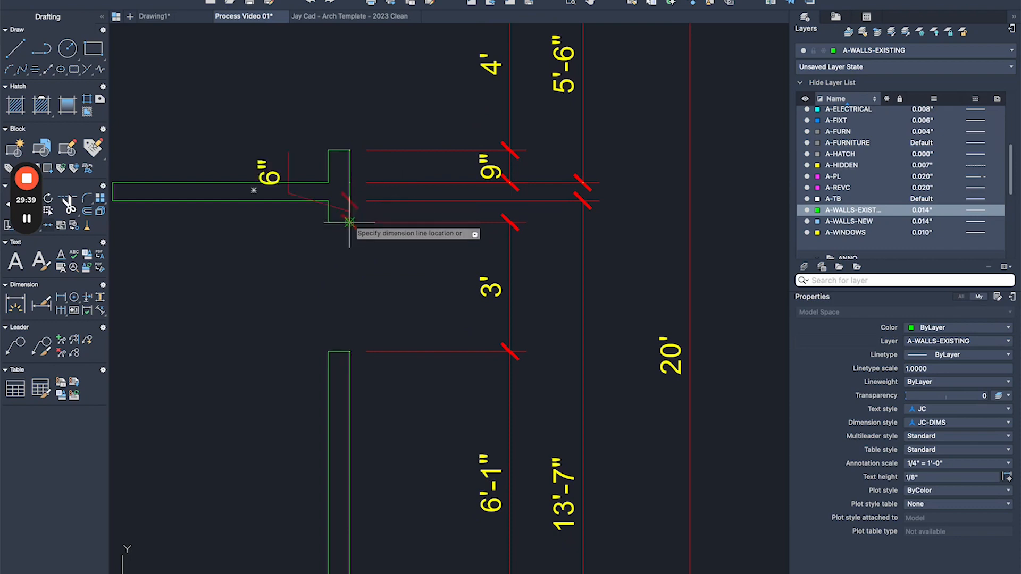
scroll(440, 212, up, 2)
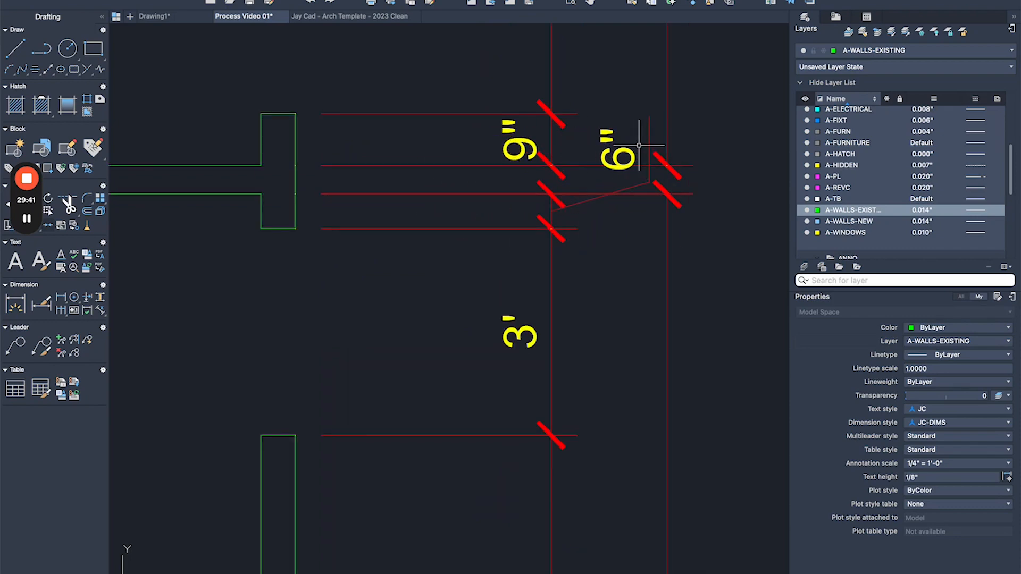
click(648, 147)
Reposition the text of the wall return's new 6" dimension beside its dimension line.
click(619, 168)
scroll(521, 234, up, 4)
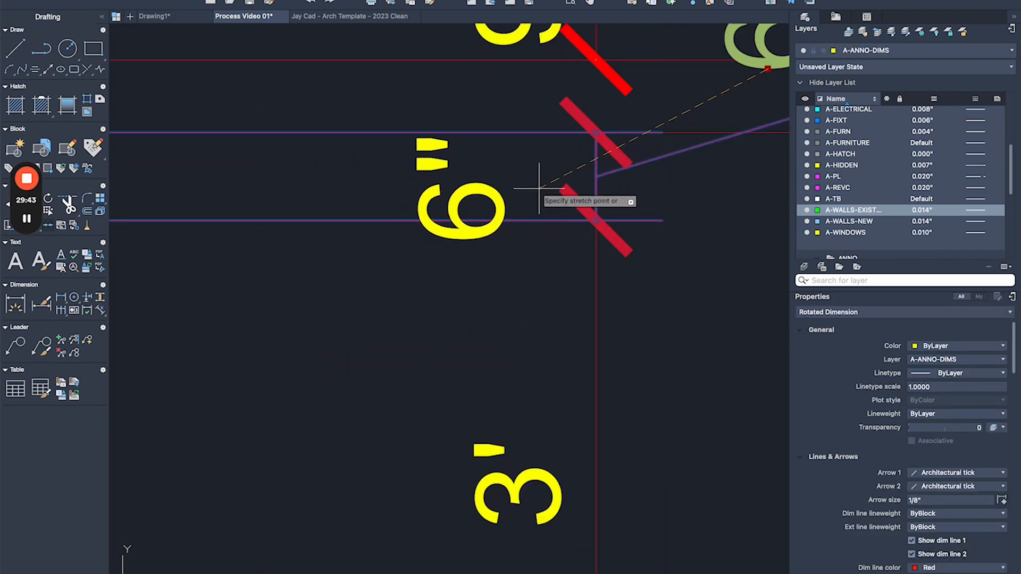
click(539, 188)
scroll(539, 188, down, 5)
key(Escape)
Move the lower extension origin of the 1' dimension to the inner corner of the lower-right wall.
scroll(462, 181, up, 4)
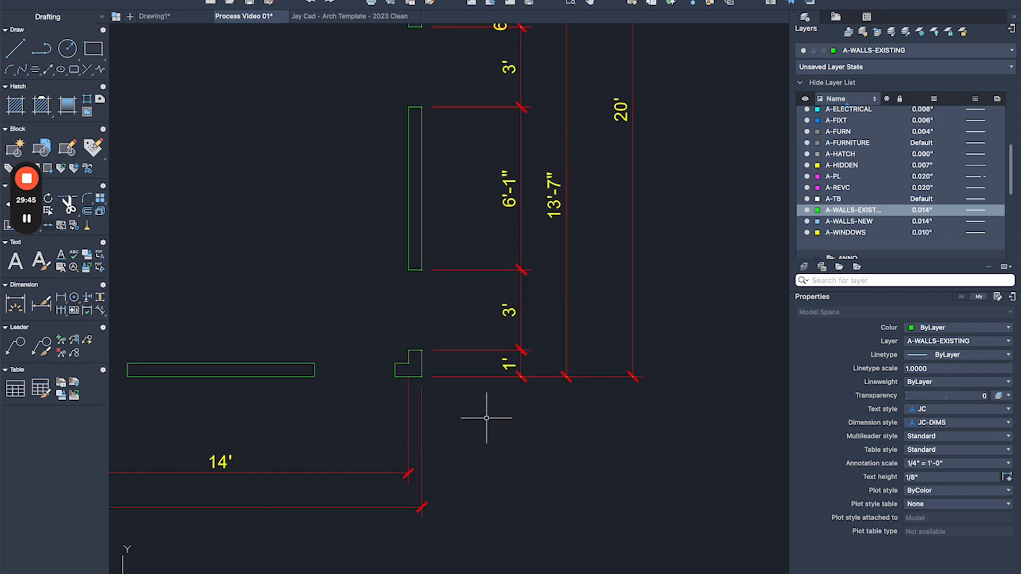
click(526, 364)
scroll(428, 382, up, 2)
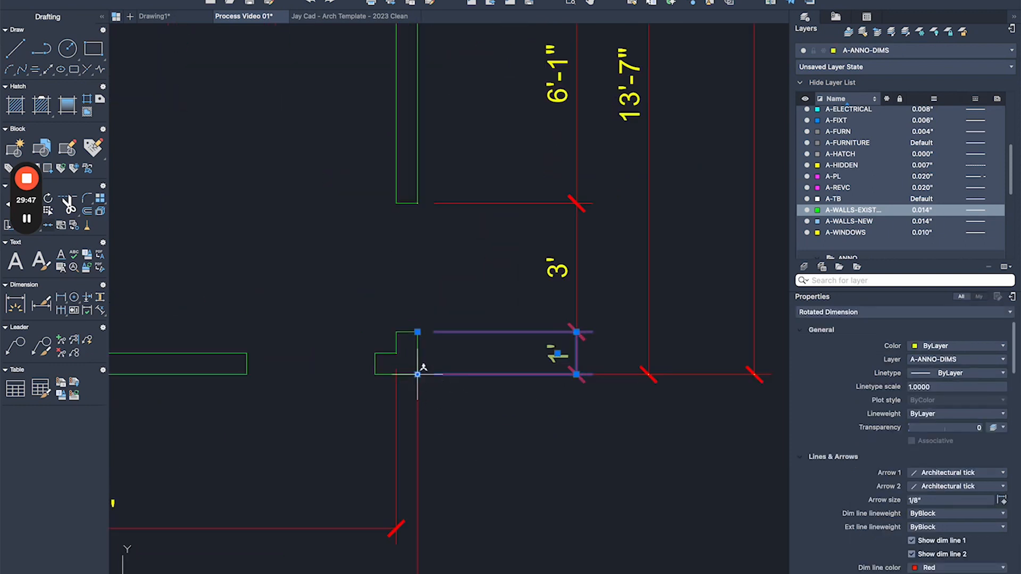
click(417, 374)
scroll(403, 363, up, 2)
click(396, 352)
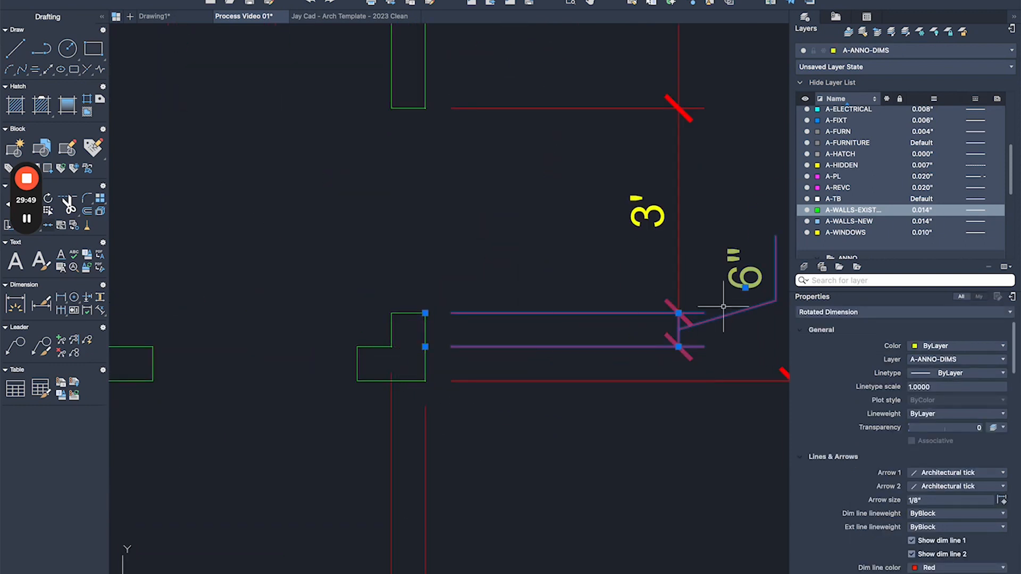
Reposition the lower-right corner's vertical dimension text beside its dimension line.
scroll(677, 325, up, 2)
click(671, 327)
scroll(645, 319, down, 6)
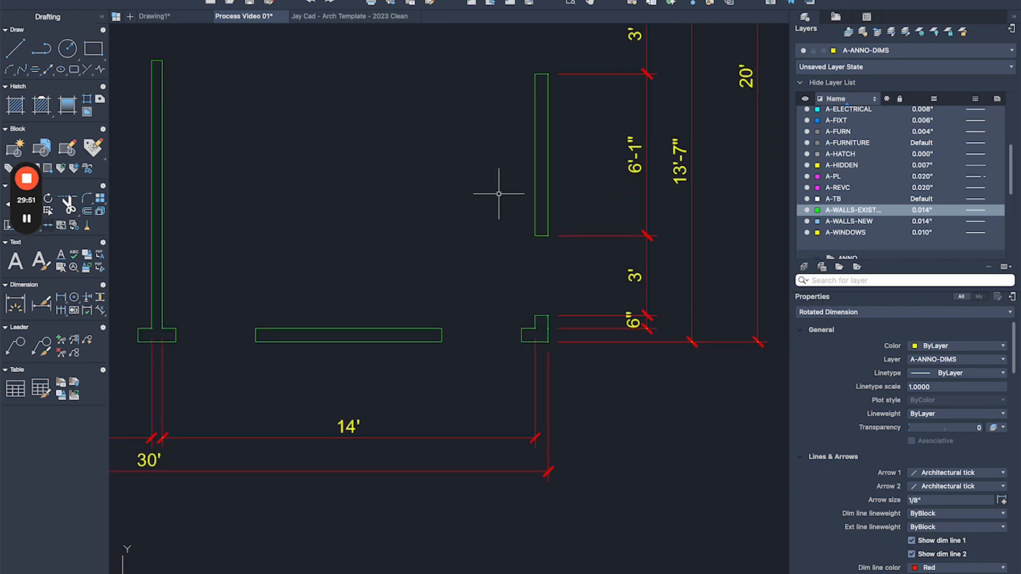
key(Escape)
Add a linear dimension to the horizontal return of the lower-right corner wall, placed above the 14' dimension.
scroll(508, 192, down, 2)
middle_drag(538, 180, 564, 262)
scroll(543, 397, up, 3)
middle_drag(543, 398, 598, 273)
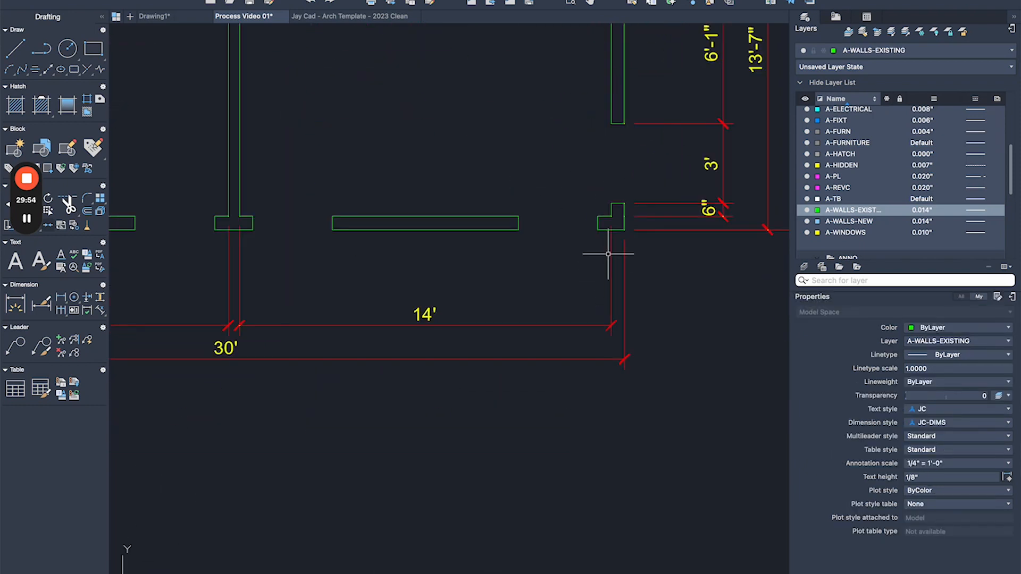
scroll(608, 254, up, 2)
click(613, 203)
click(591, 203)
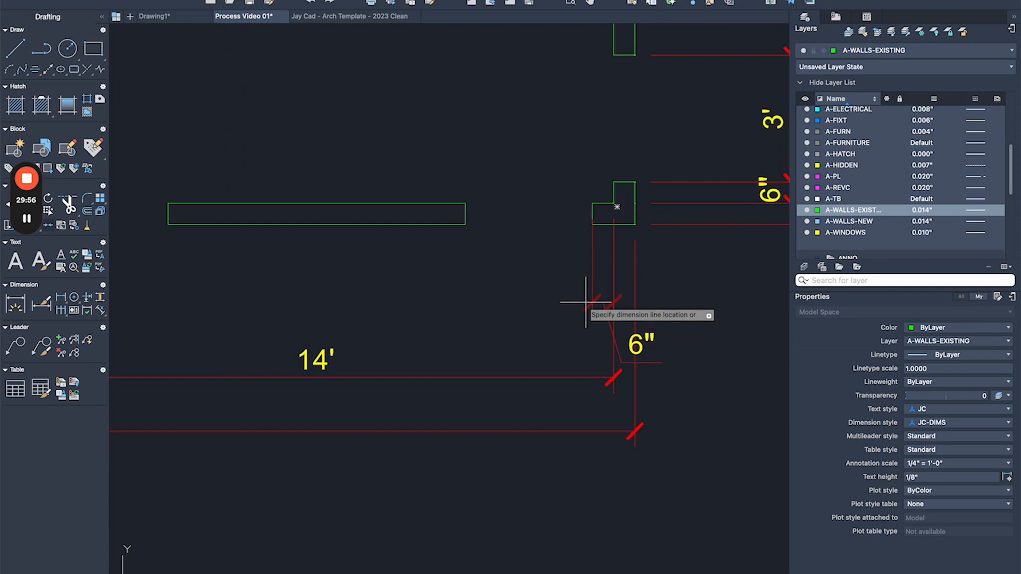
click(601, 312)
Move the text of the lower-right corner's horizontal 6" dimension to the right of the extension lines.
click(629, 354)
click(686, 312)
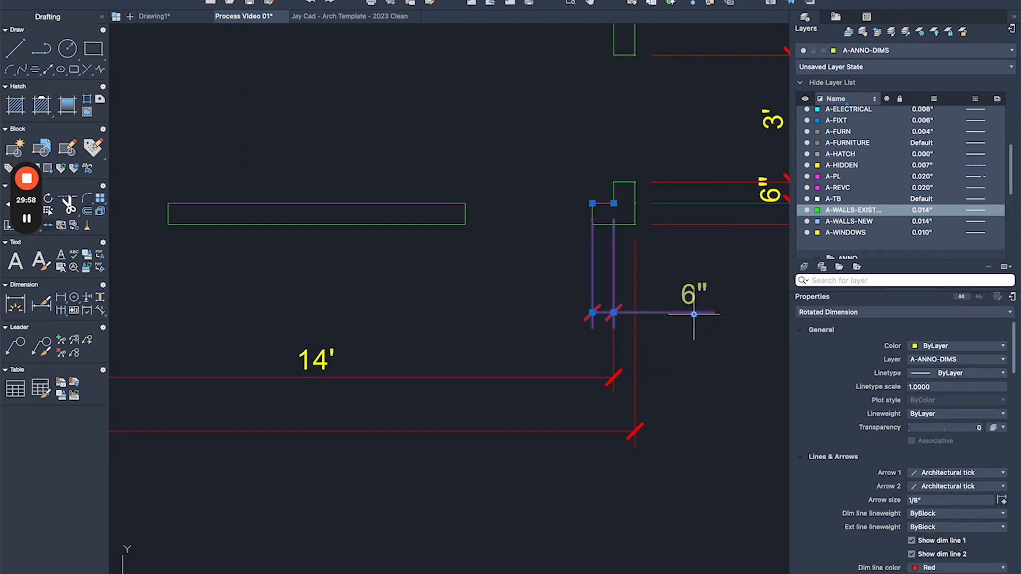
key(Escape)
Continue the lower dimension chain from the right corner across both openings and the wall segment to the interior partition's right face.
middle_drag(515, 289, 531, 289)
text(dim)
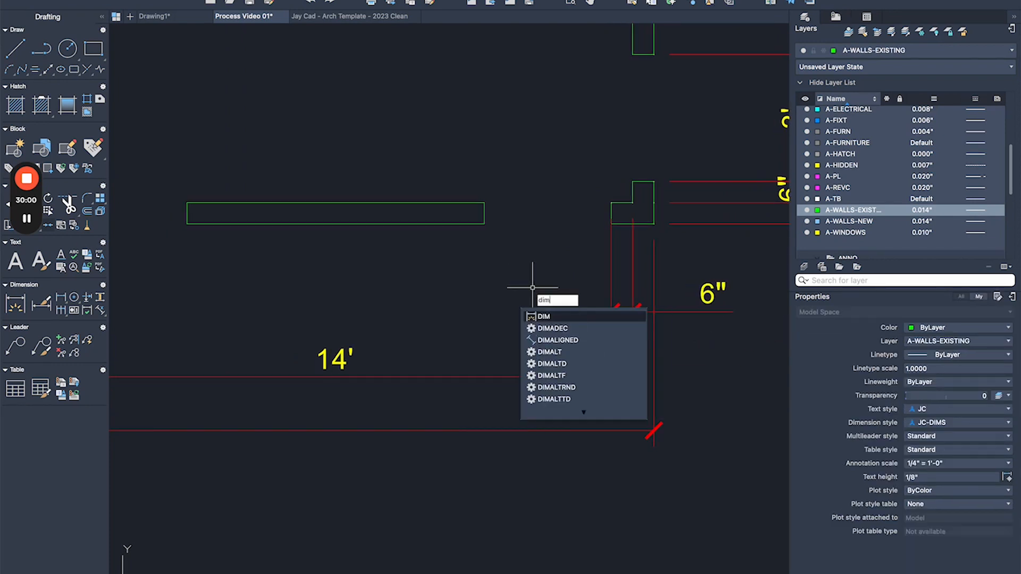
text(c)
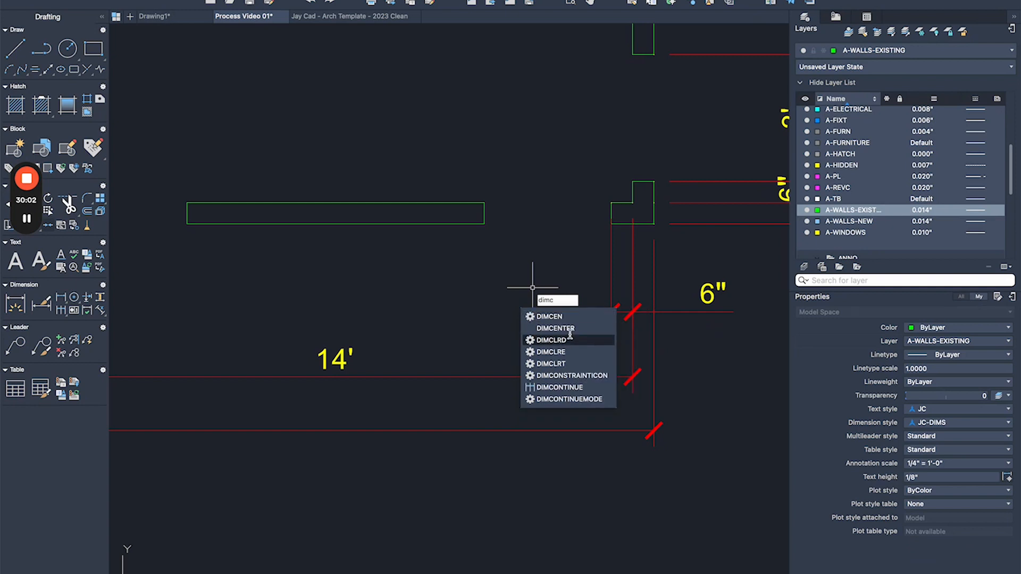
text(on)
key(Return)
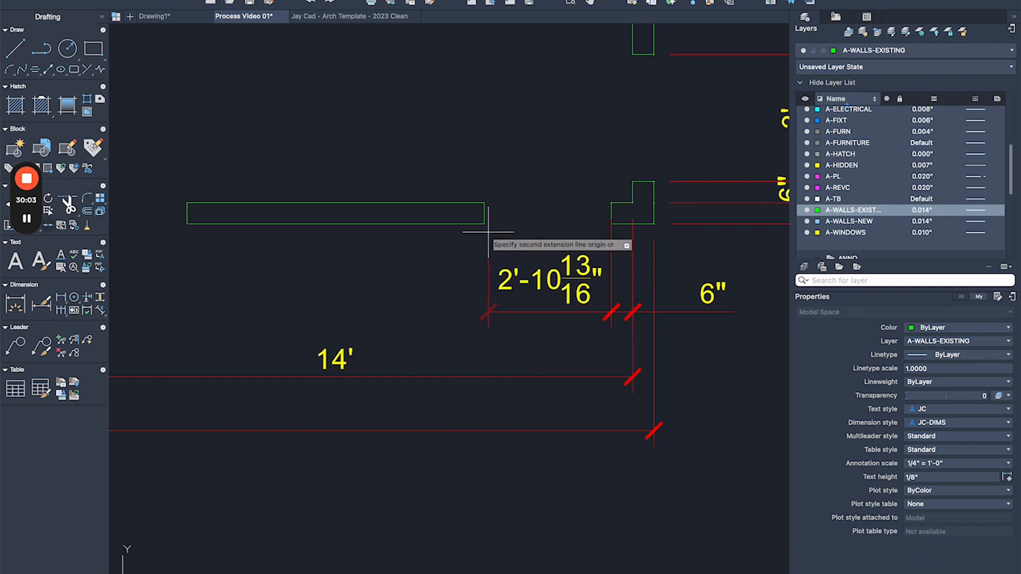
click(484, 225)
middle_drag(436, 230, 702, 226)
click(454, 220)
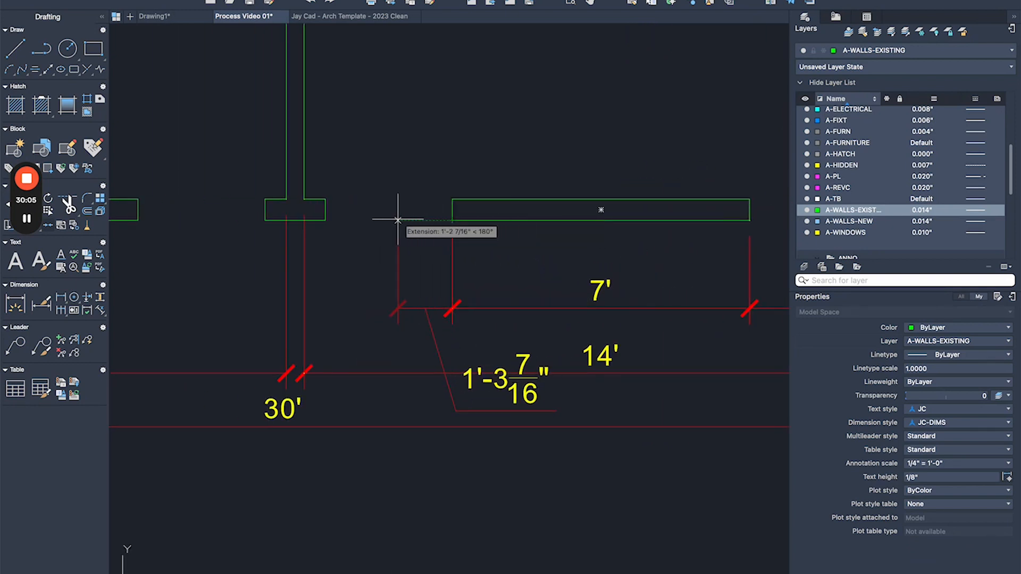
click(325, 220)
scroll(320, 218, up, 3)
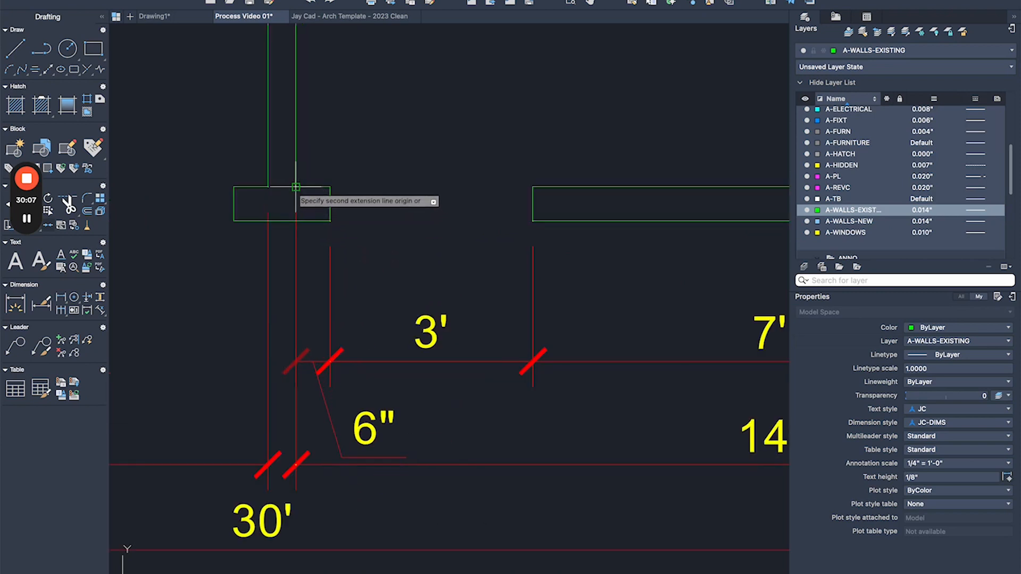
click(294, 187)
middle_drag(256, 253, 460, 244)
key(Return)
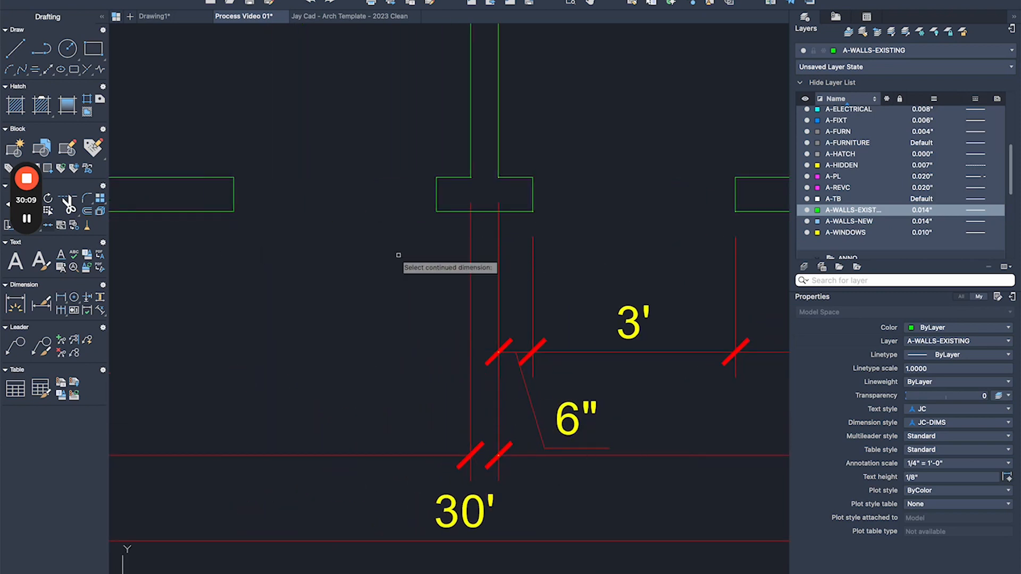
Add a linear dimension from the partition's left face to the end of its left wall return, aligned with the lower dimension chain.
text(dli)
key(Return)
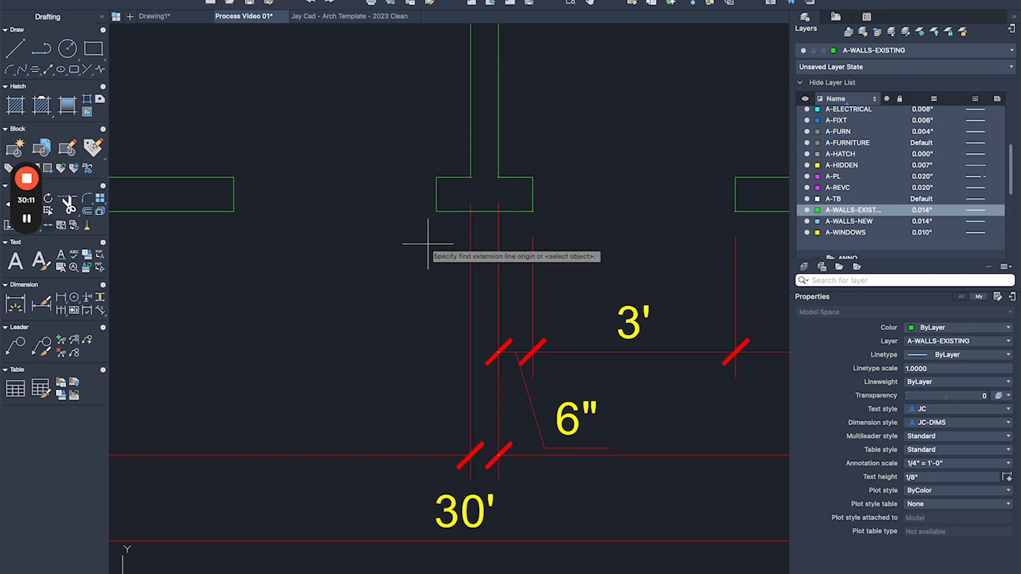
click(471, 211)
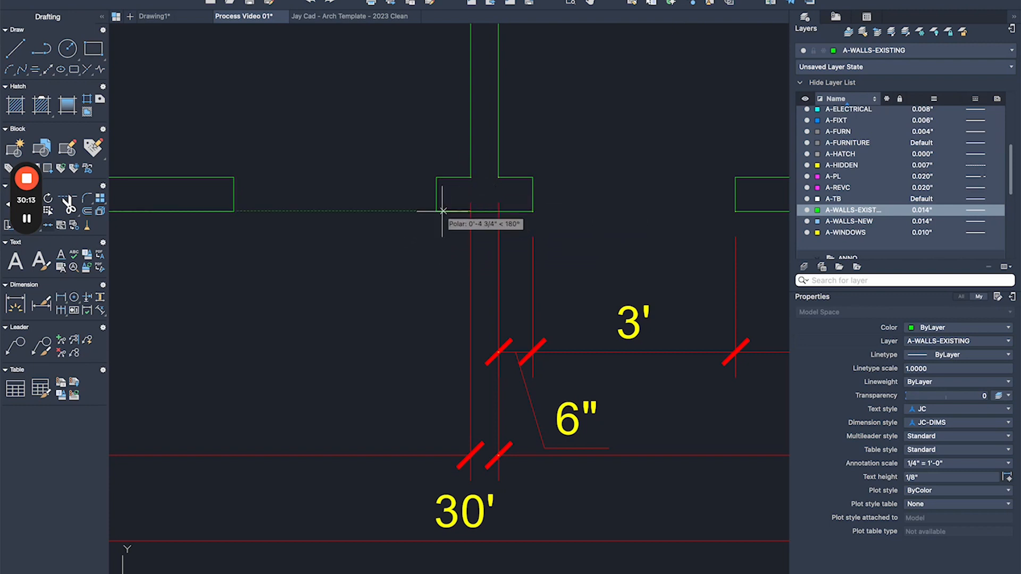
click(437, 211)
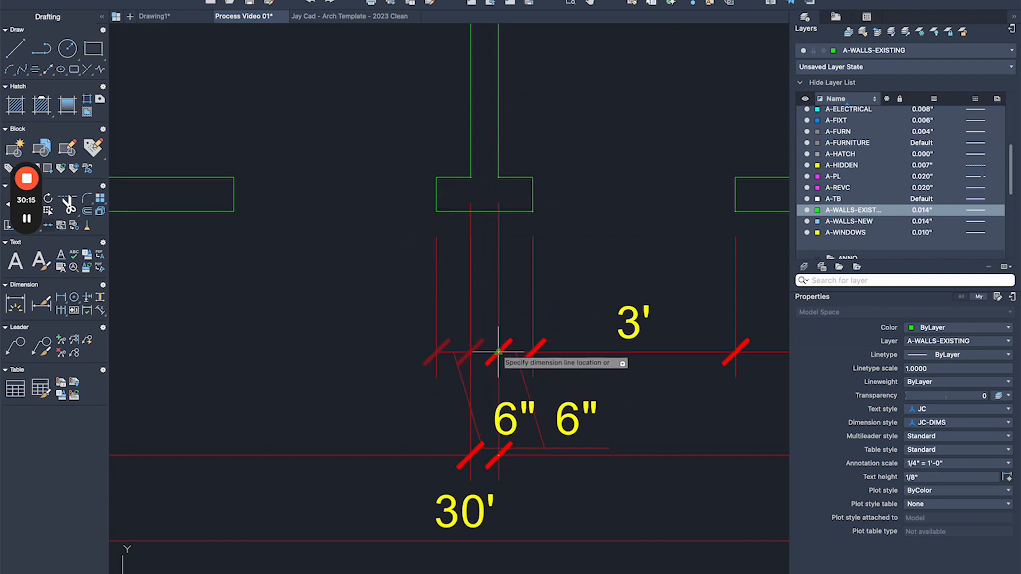
click(471, 351)
Continue the dimension chain leftward across the openings and left wall segment to the inner face of the lower-left corner wall.
scroll(425, 348, down, 3)
middle_drag(413, 346, 524, 285)
text(d)
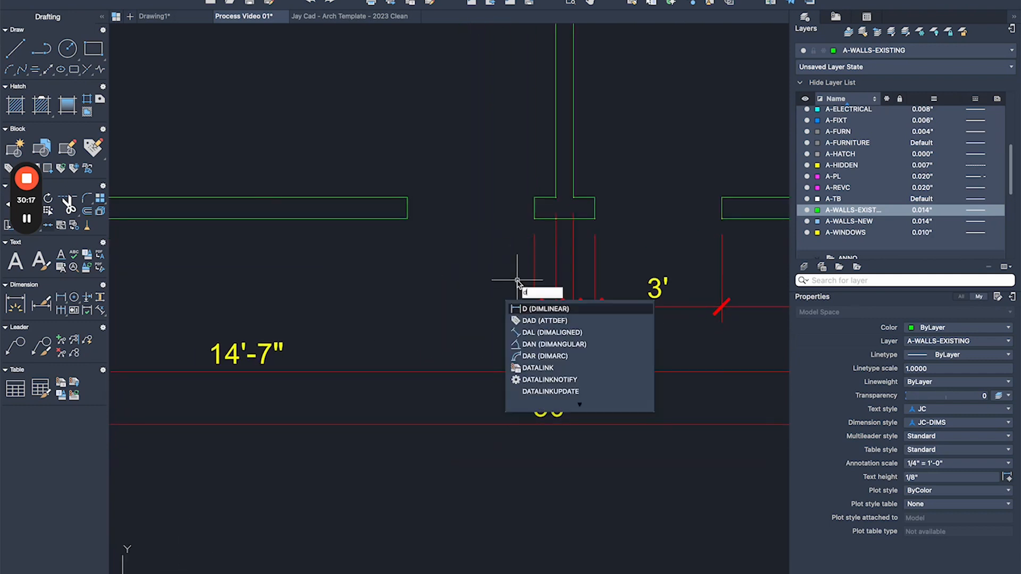
text(imc)
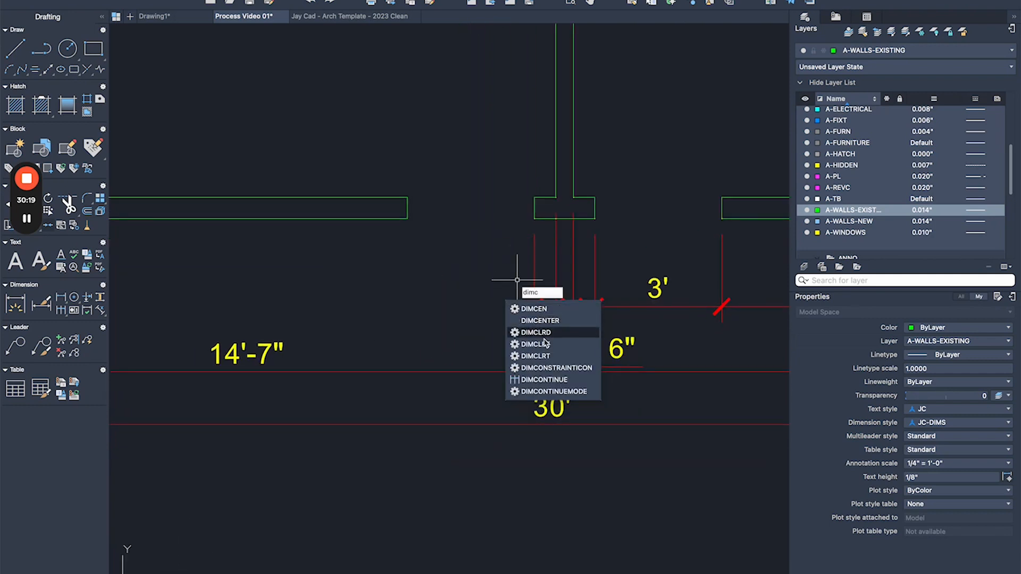
click(545, 380)
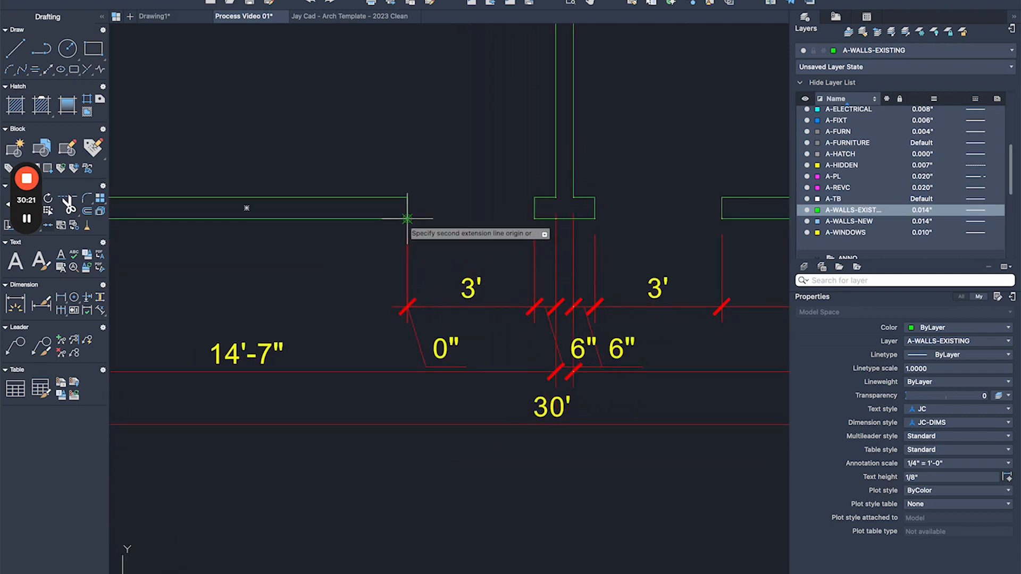
middle_drag(259, 235, 632, 251)
click(460, 235)
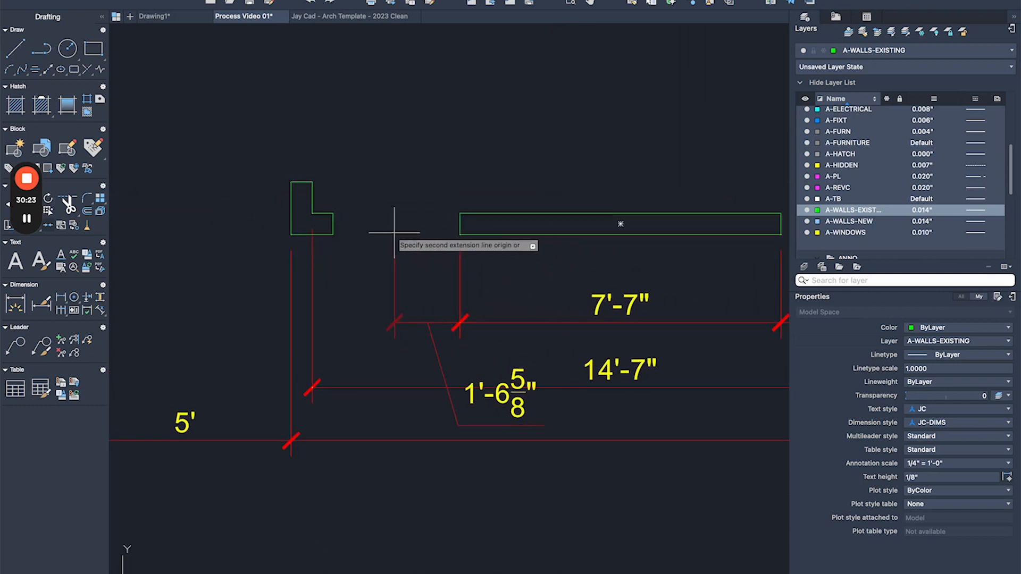
click(332, 235)
click(311, 235)
key(Return)
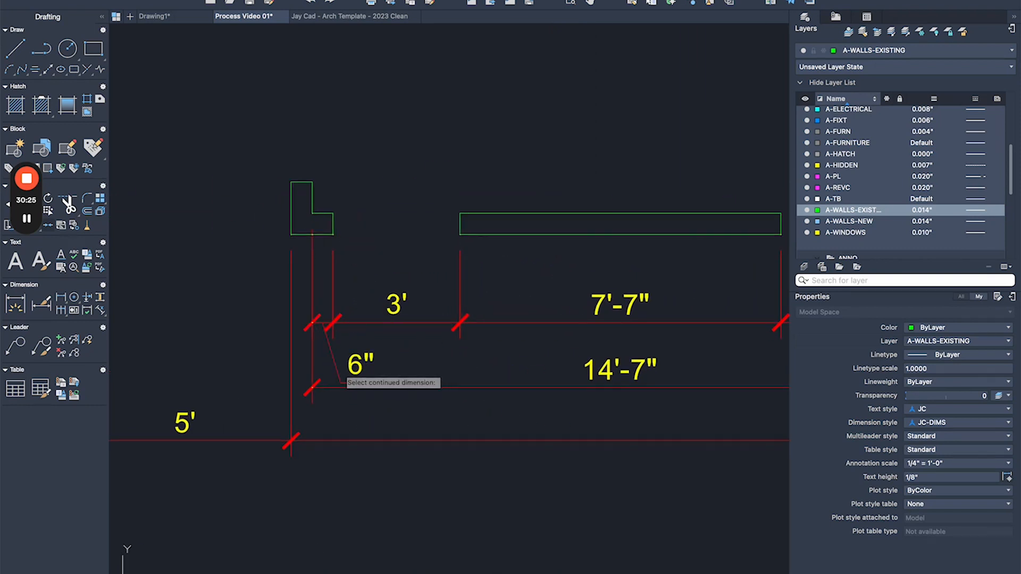
Move the text of the lower-left corner's 6" dimension to the left of its extension lines.
click(349, 364)
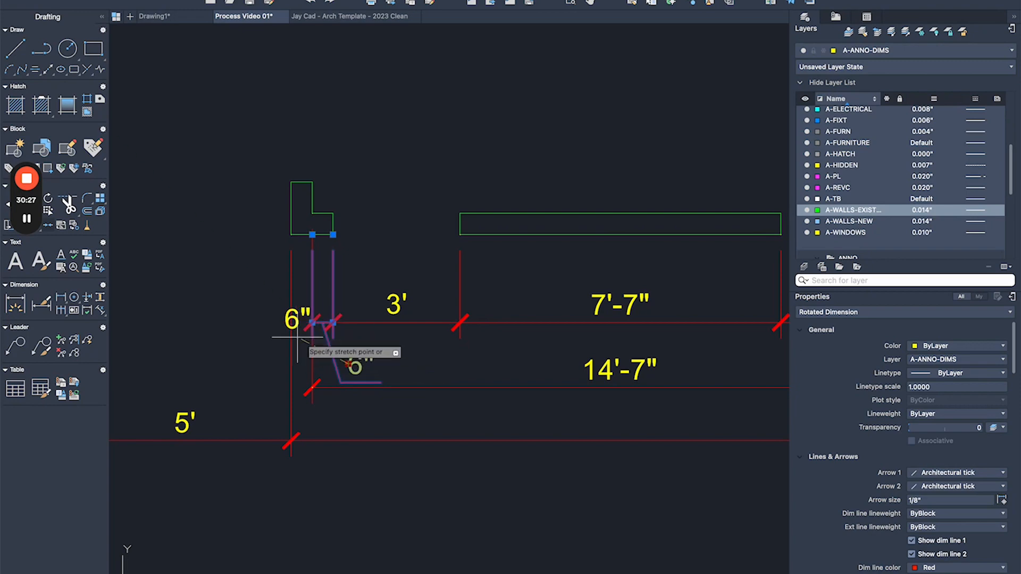
click(260, 323)
key(Escape)
Reposition the text of the partition's left-return 6" dimension above its dimension line.
scroll(274, 304, down, 3)
middle_drag(532, 317, 356, 289)
scroll(513, 303, up, 3)
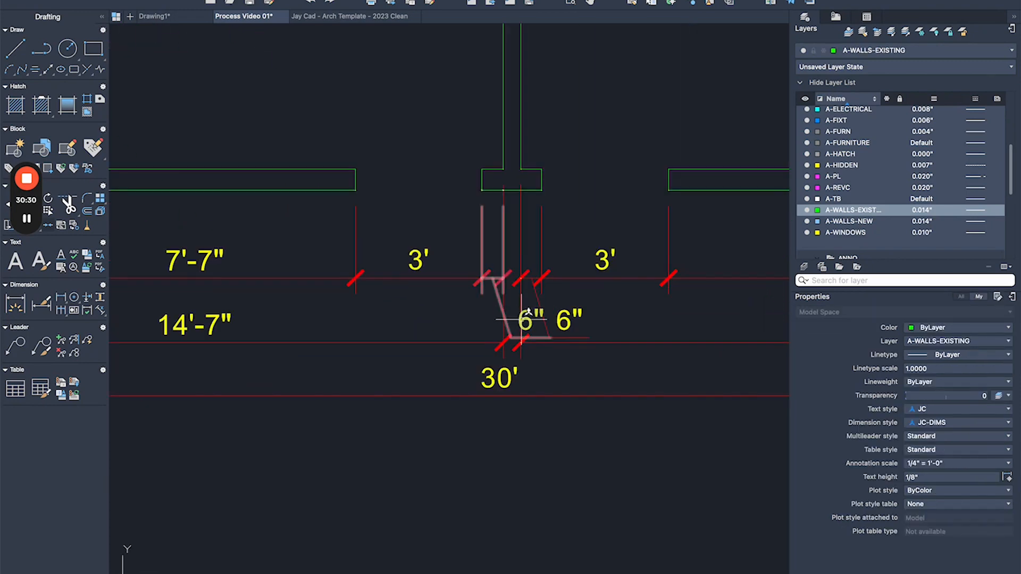
click(519, 319)
scroll(518, 319, up, 3)
click(505, 308)
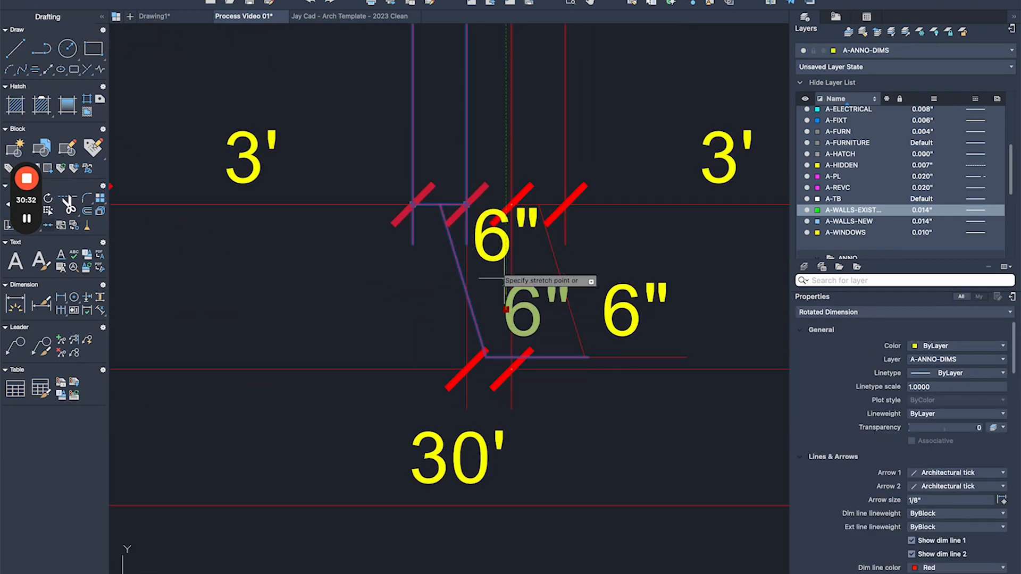
click(439, 204)
Reposition the text of the partition's right-return 6" dimension above its dimension line.
click(603, 335)
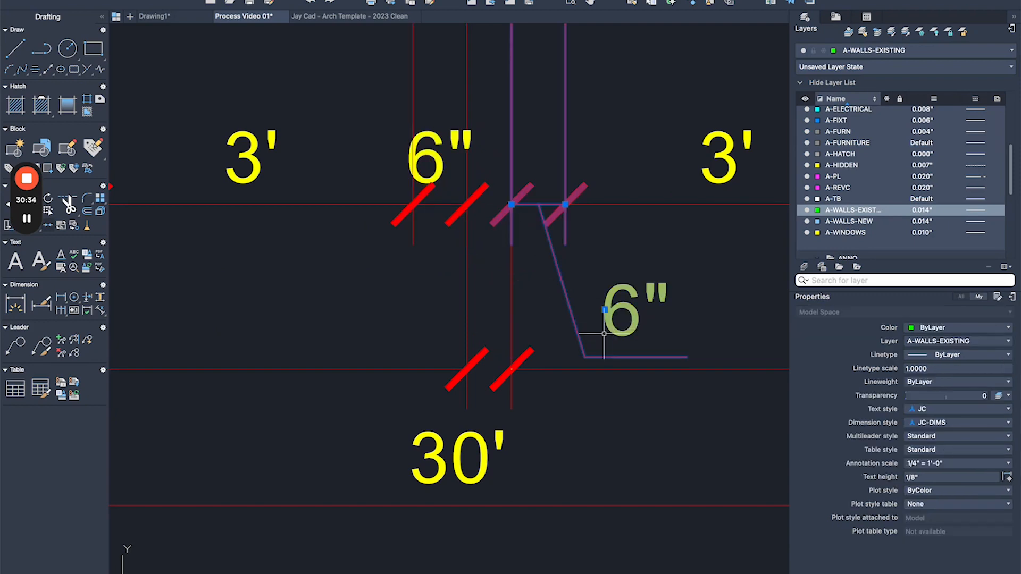
click(604, 309)
click(542, 199)
key(Escape)
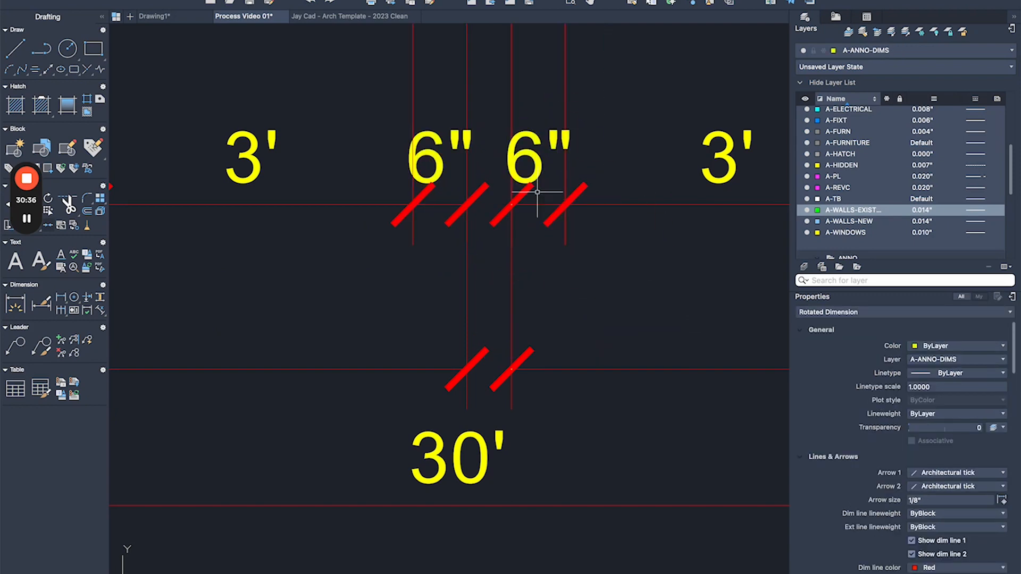
Dimension the vertical leg of the lower-left corner wall, from the inner face to its upper end, with the dimension line left of the building.
scroll(505, 194, down, 10)
middle_drag(356, 89, 410, 280)
scroll(332, 374, up, 4)
scroll(485, 372, up, 3)
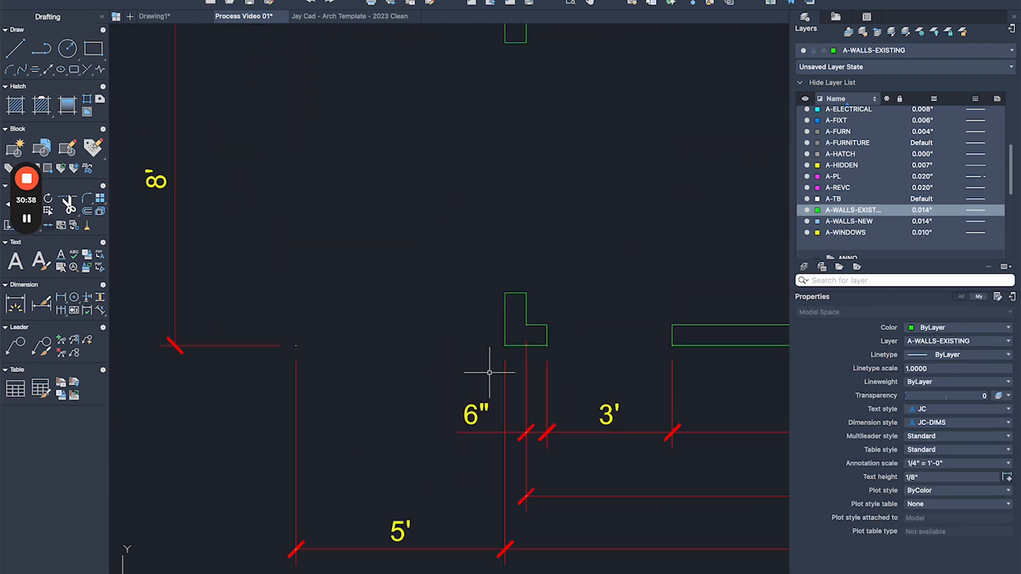
scroll(495, 337, down, 3)
scroll(513, 337, up, 3)
click(517, 331)
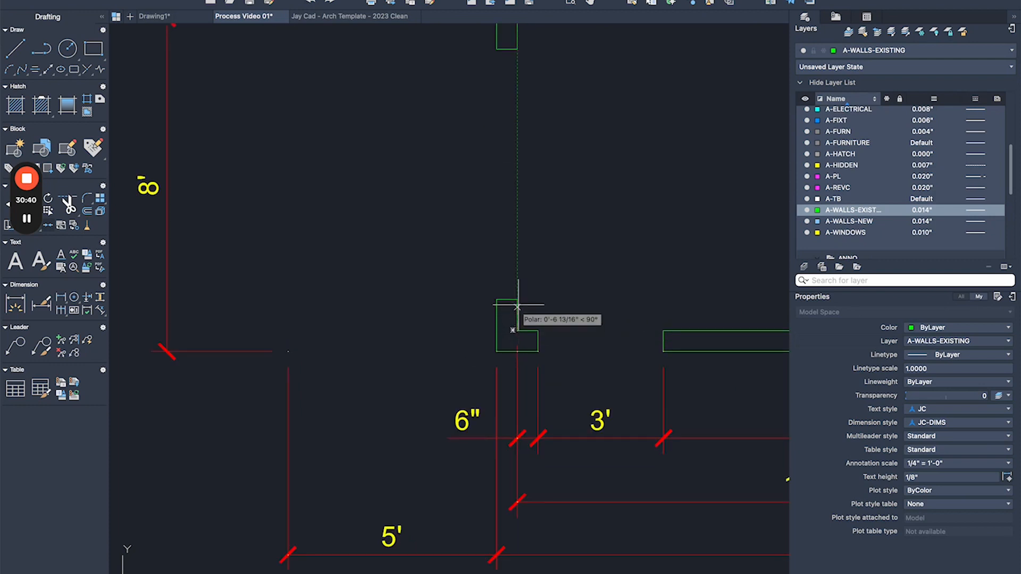
click(516, 300)
middle_drag(331, 307, 463, 354)
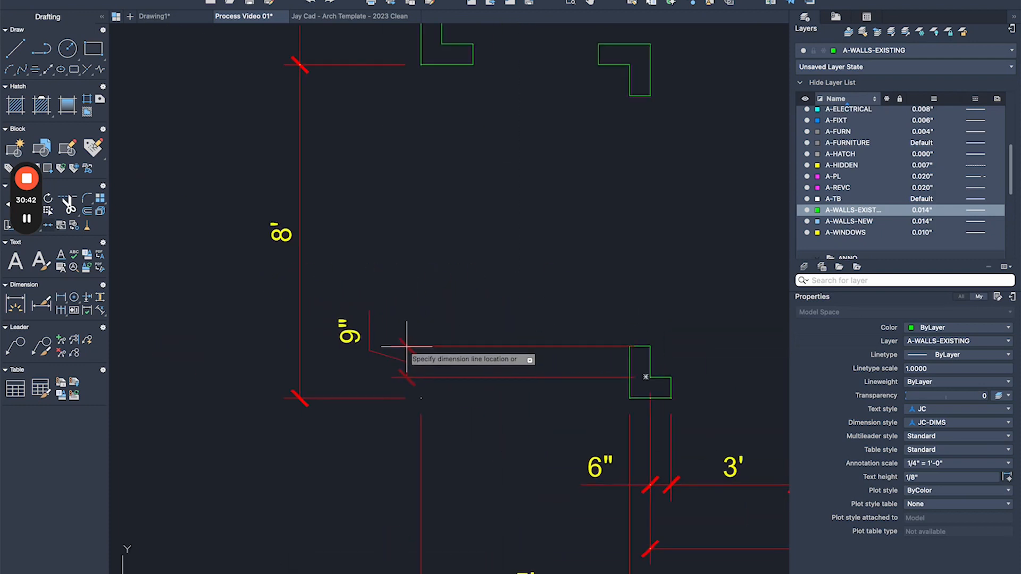
scroll(369, 330, down, 5)
middle_drag(370, 329, 429, 336)
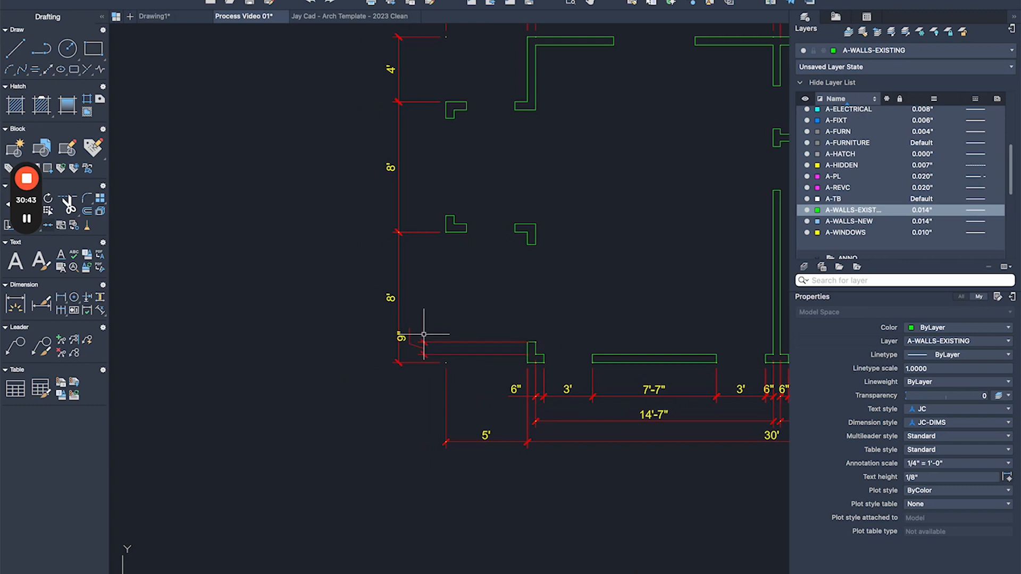
scroll(417, 133, down, 2)
Move the outer 4', 8' and 8' dimension chain on the plan's left side farther away from the building.
click(419, 55)
click(355, 314)
key(Return)
click(377, 314)
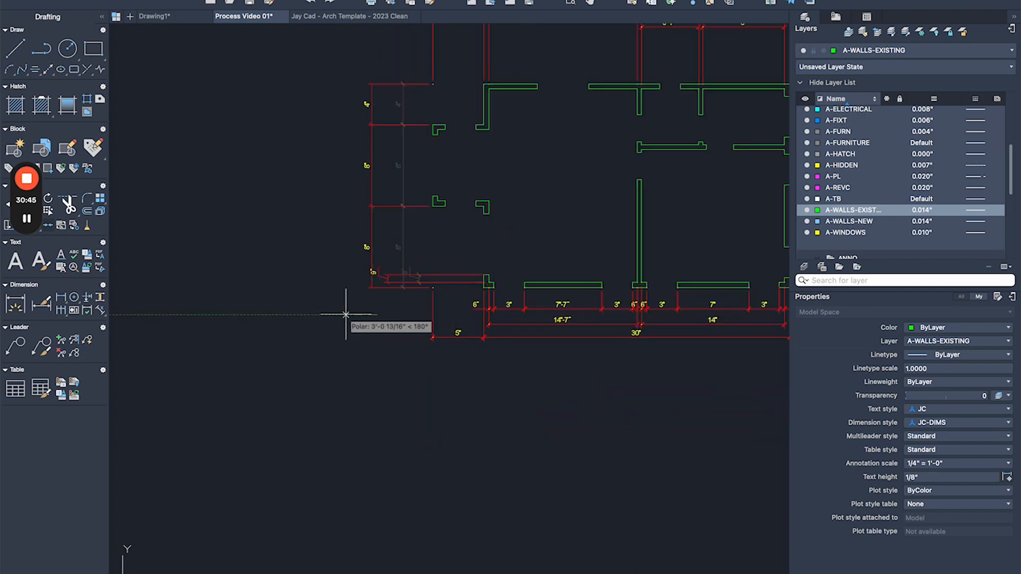
click(327, 315)
Shift both extension origins of the lower 9" dimension left, in line with the outer edge of the left corner posts.
scroll(417, 266, up, 4)
click(499, 287)
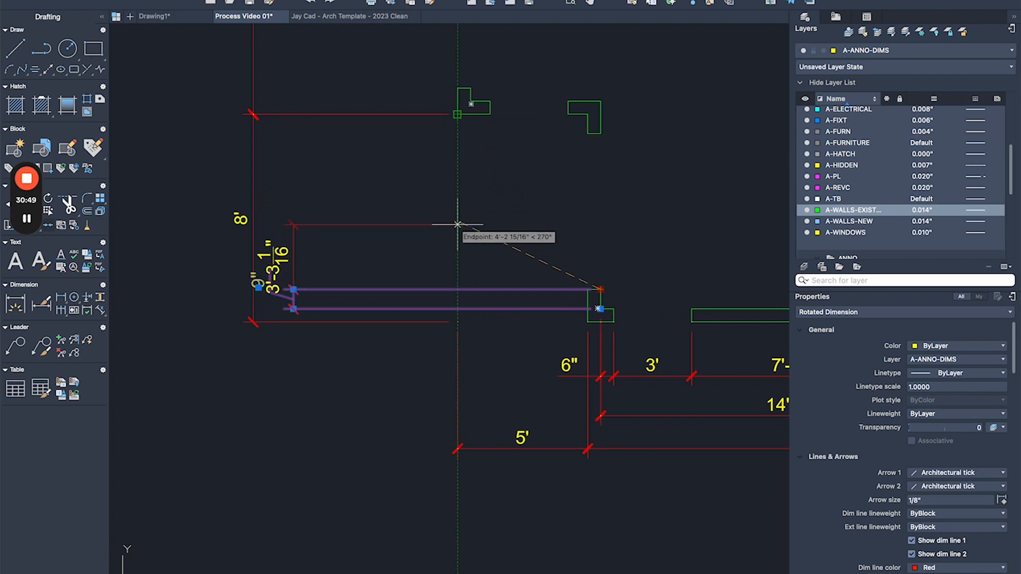
click(457, 289)
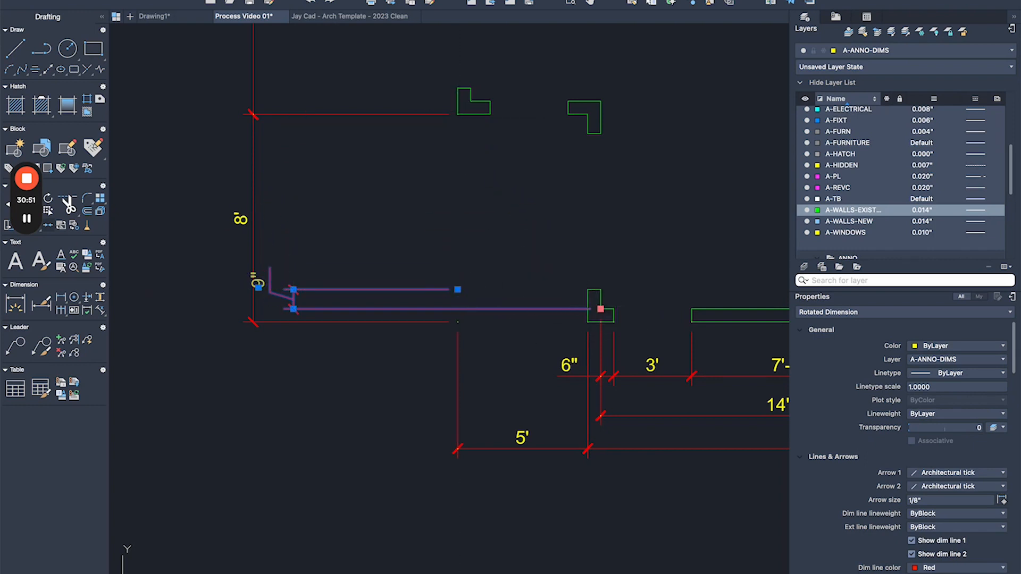
click(457, 309)
Reposition the text of the lower 9" dimension beside its own dimension line, without a leader.
scroll(229, 272, up, 2)
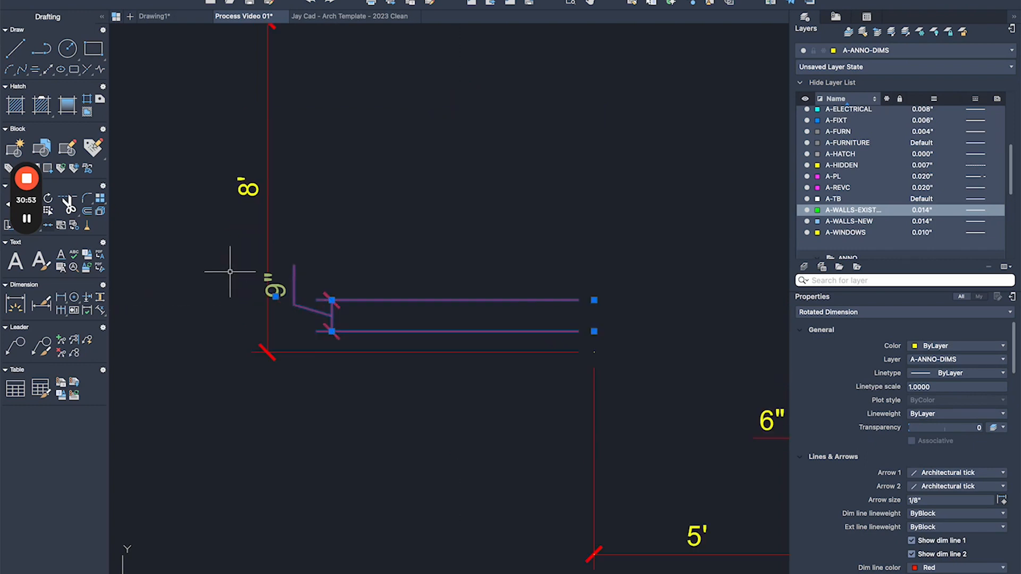
click(276, 296)
scroll(296, 313, up, 3)
click(387, 320)
scroll(383, 296, down, 3)
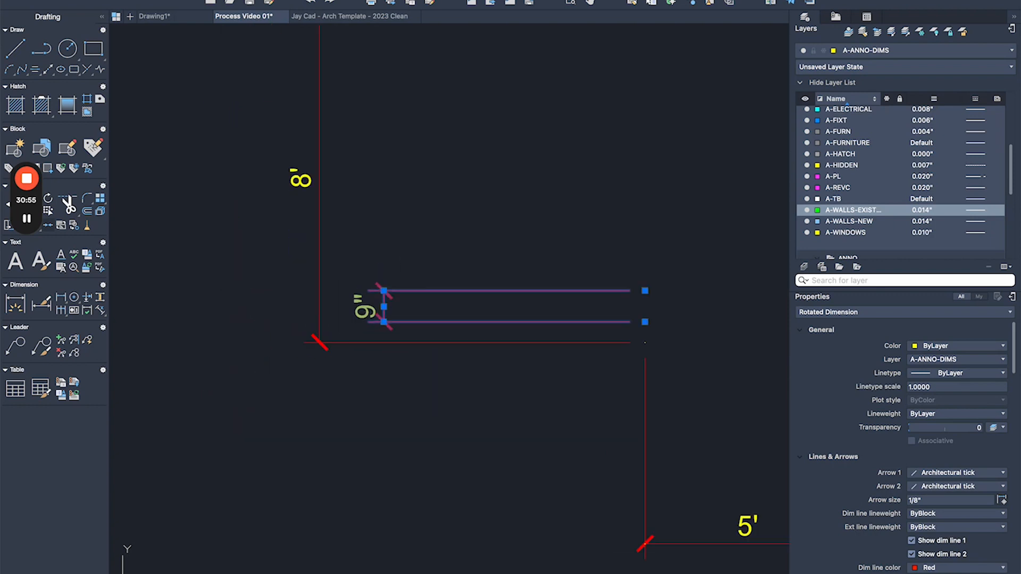
key(Escape)
Dimension the lower-left vertical opening up to the next wall corner, in line with the 9" dimension.
scroll(418, 345, down, 3)
scroll(493, 295, up, 3)
key(space)
click(516, 340)
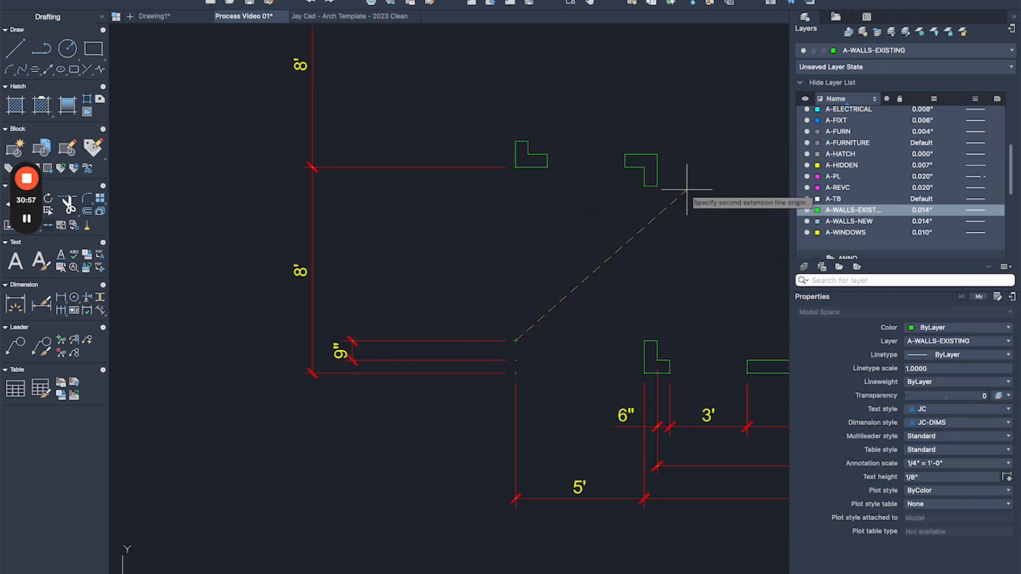
click(516, 187)
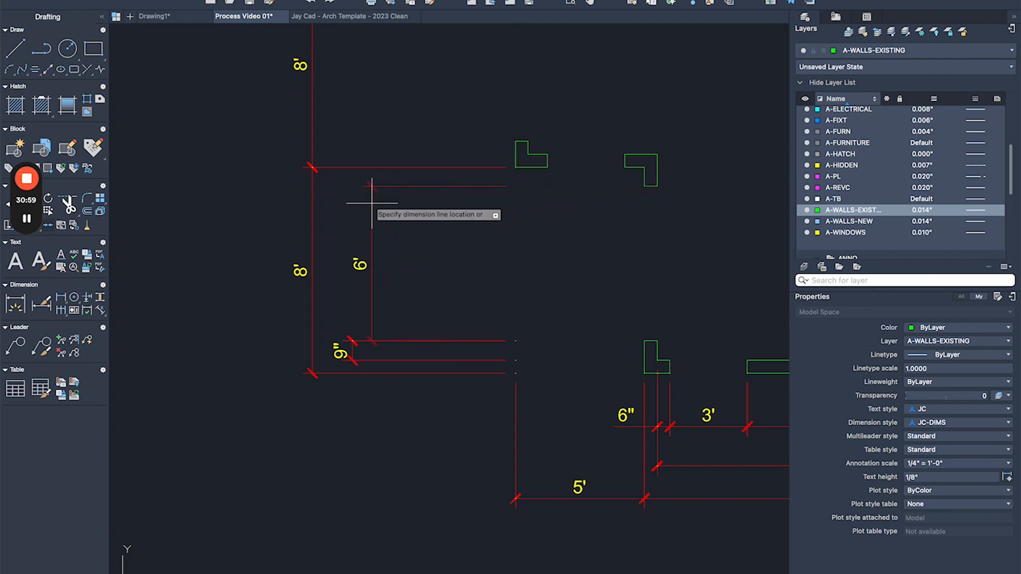
scroll(355, 336, up, 2)
click(355, 336)
Dimension the vertical distance from the lower-left opening's upper end to the underside of the left corner post.
scroll(547, 150, down, 3)
key(space)
scroll(558, 141, up, 3)
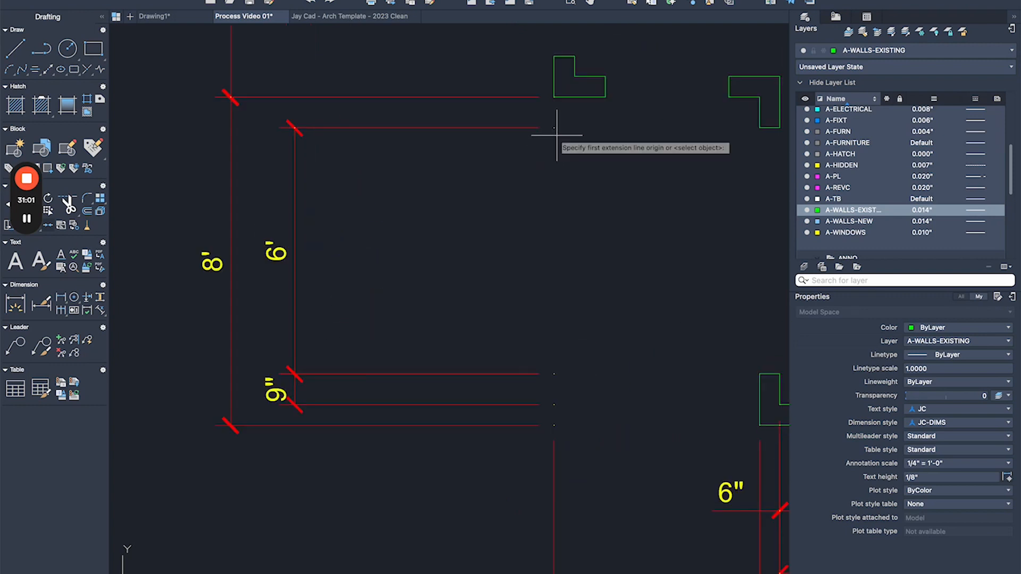
click(553, 129)
click(553, 97)
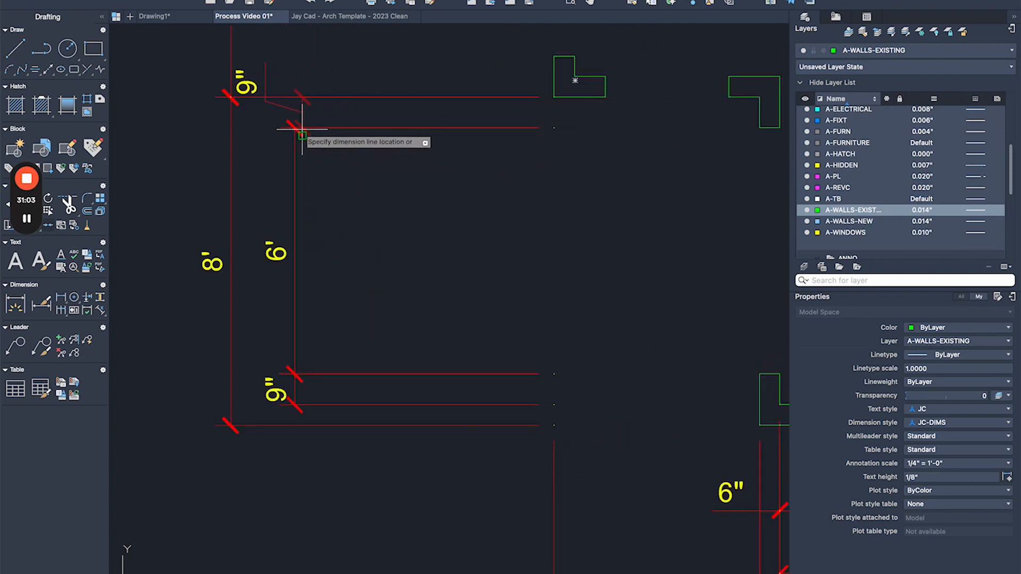
Reposition the text of the 9" dimension above the 6' opening beside its dimension line.
click(257, 86)
click(238, 94)
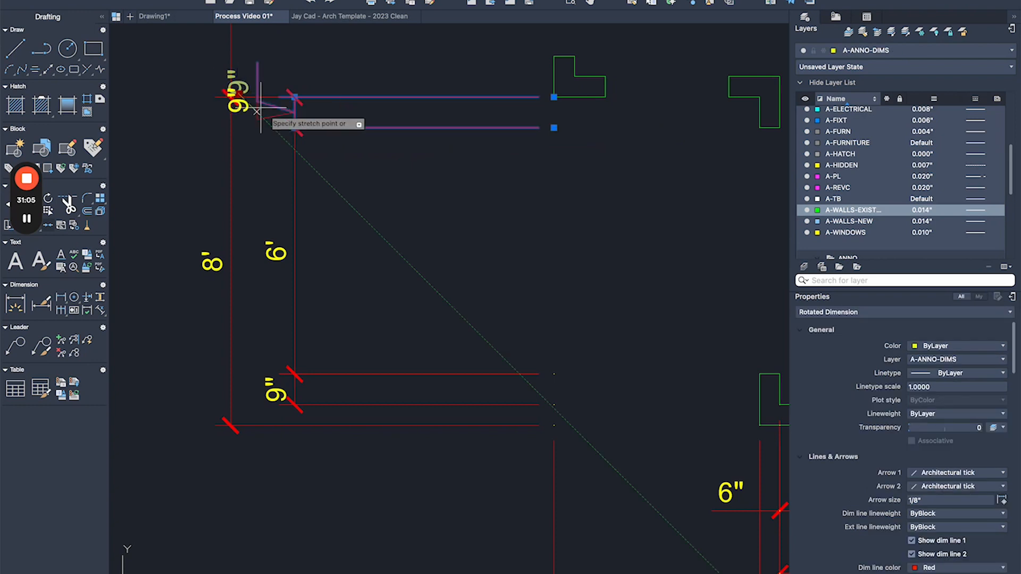
scroll(288, 115, up, 3)
click(302, 109)
scroll(303, 109, down, 5)
key(Escape)
Dimension the full height of the lower L-shaped post on the left side, in line with the inner chain.
middle_drag(380, 59, 447, 348)
key(space)
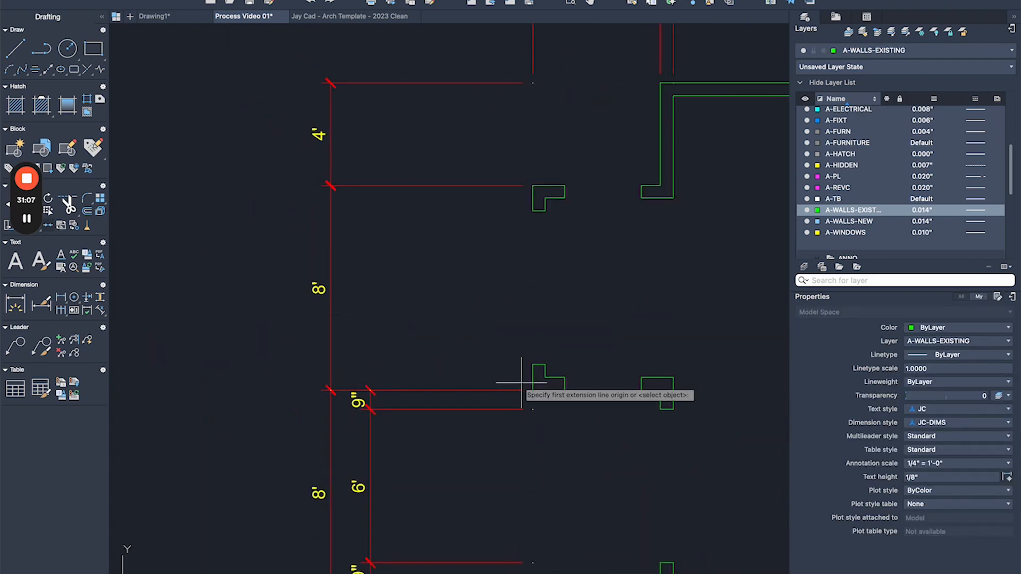
click(532, 391)
click(532, 364)
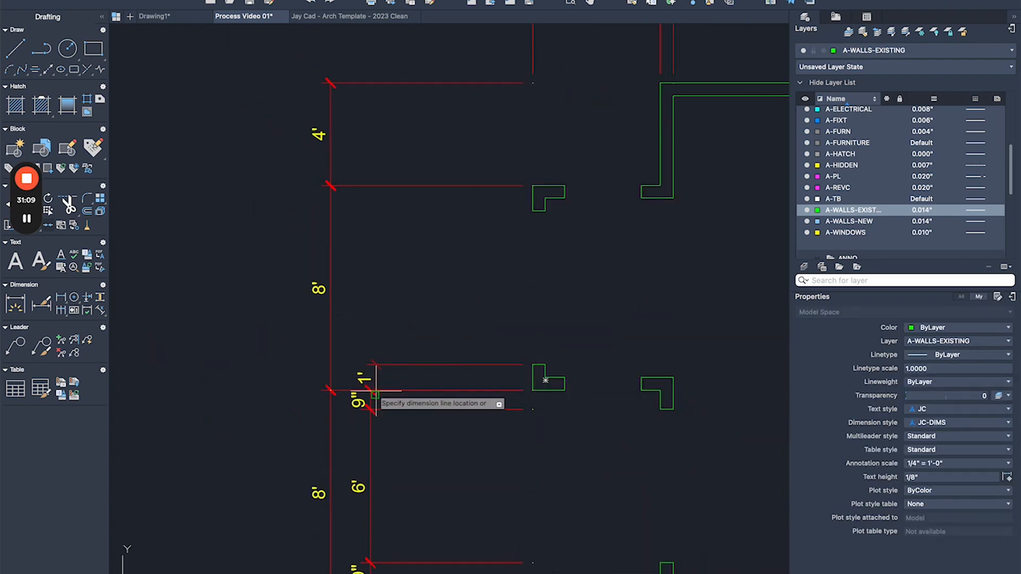
Continue the inner left dimension chain with DIMCONTINUE across the opening between the posts and up to the upper post's top edge.
text(dimc)
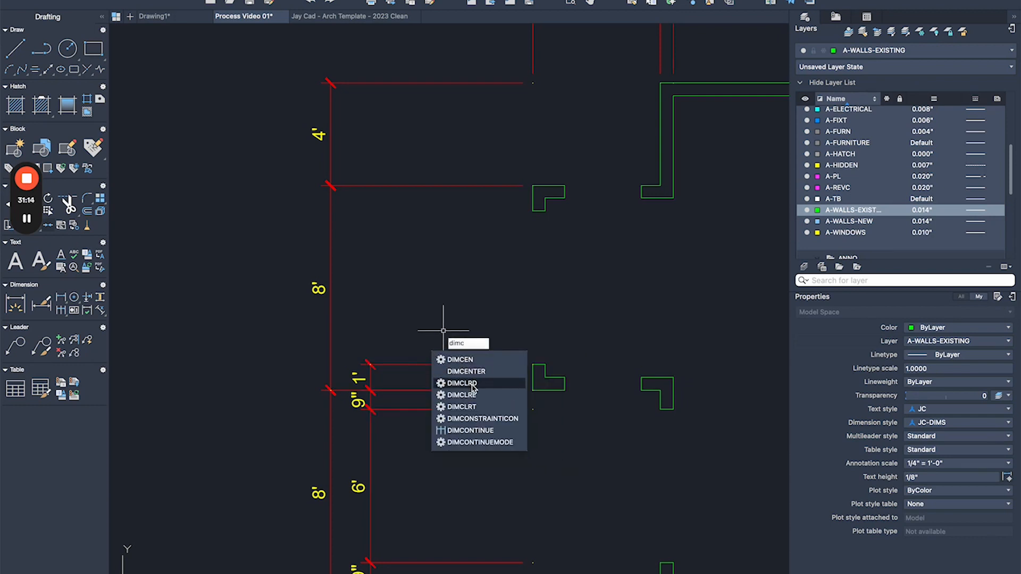
text(on)
click(473, 377)
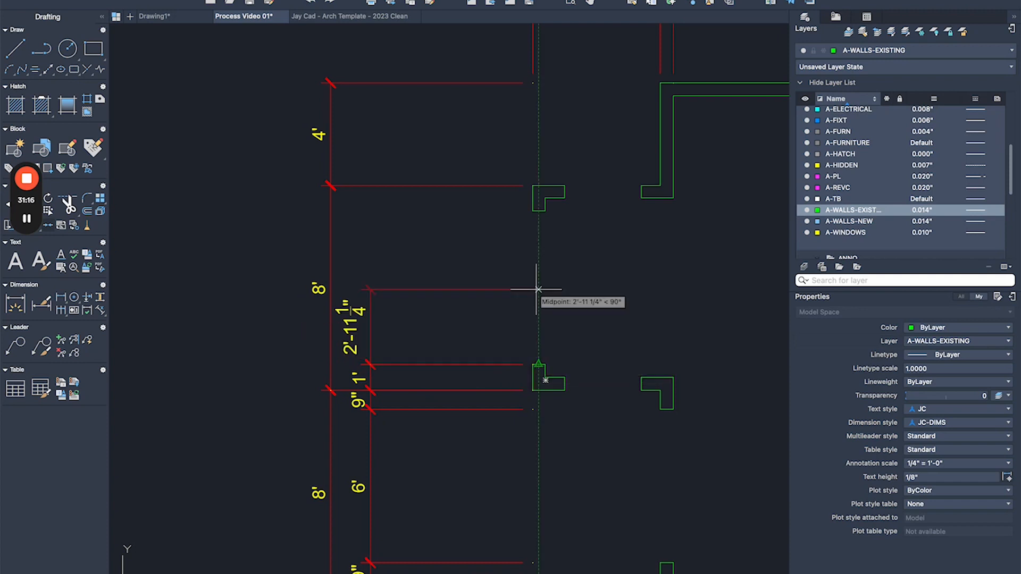
click(532, 211)
click(532, 186)
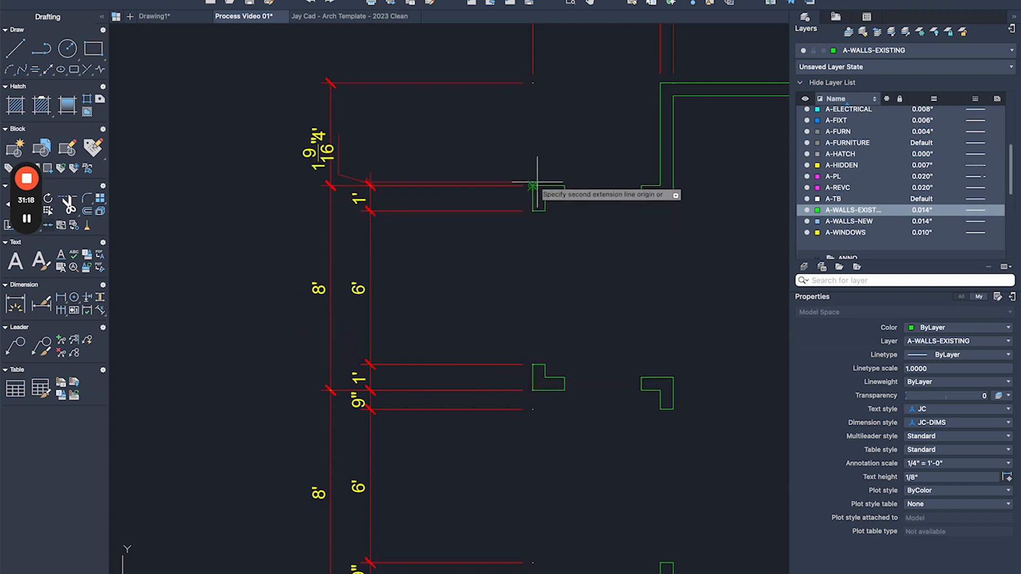
middle_drag(587, 131, 576, 229)
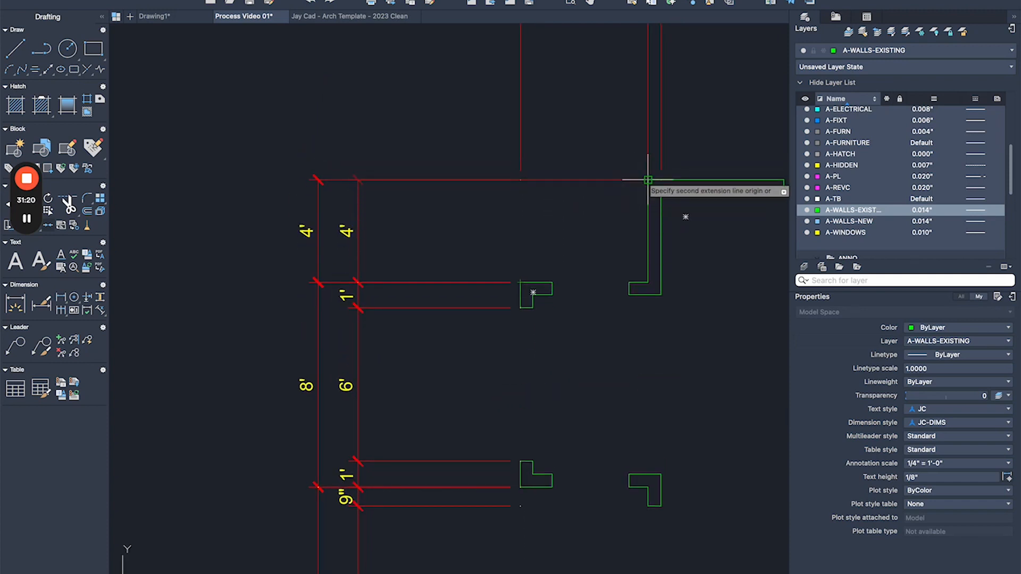
scroll(493, 205, down, 2)
key(Escape)
Dimension the narrow opening in the top wall and the wall segments on both sides of it up to the partition faces.
scroll(419, 203, down, 2)
middle_drag(529, 201, 343, 205)
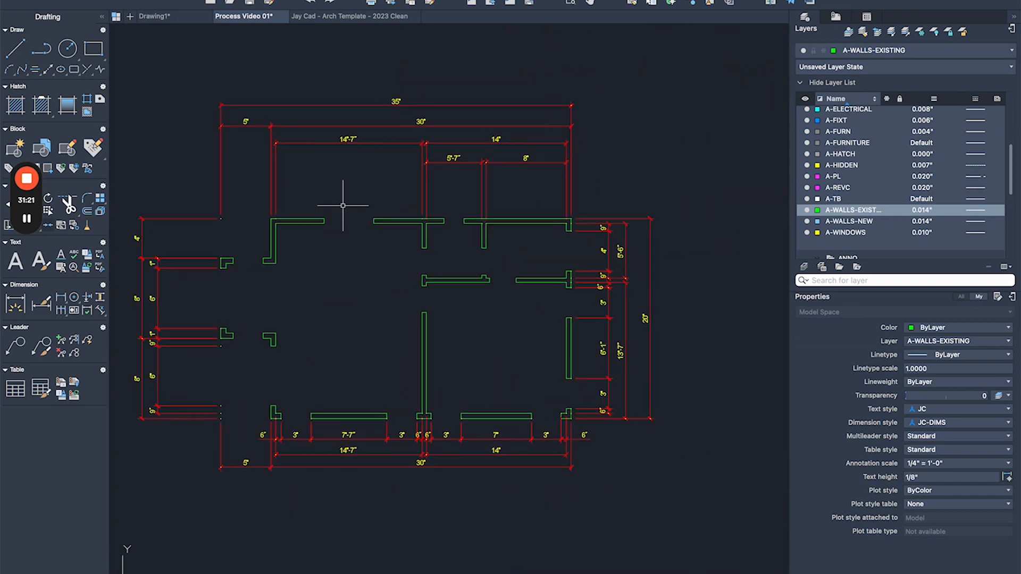
scroll(544, 208, up, 5)
text(dli)
key(space)
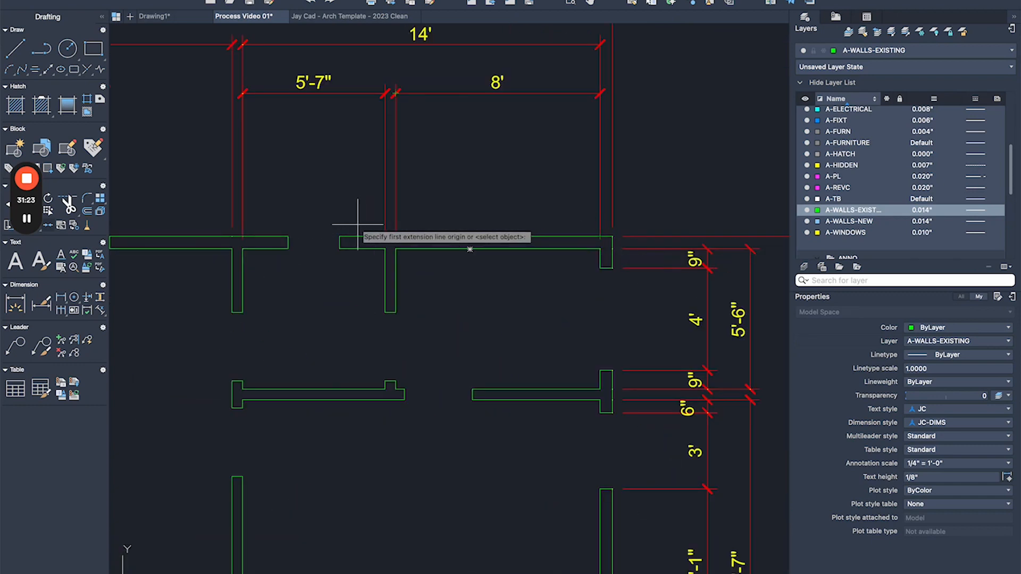
click(339, 236)
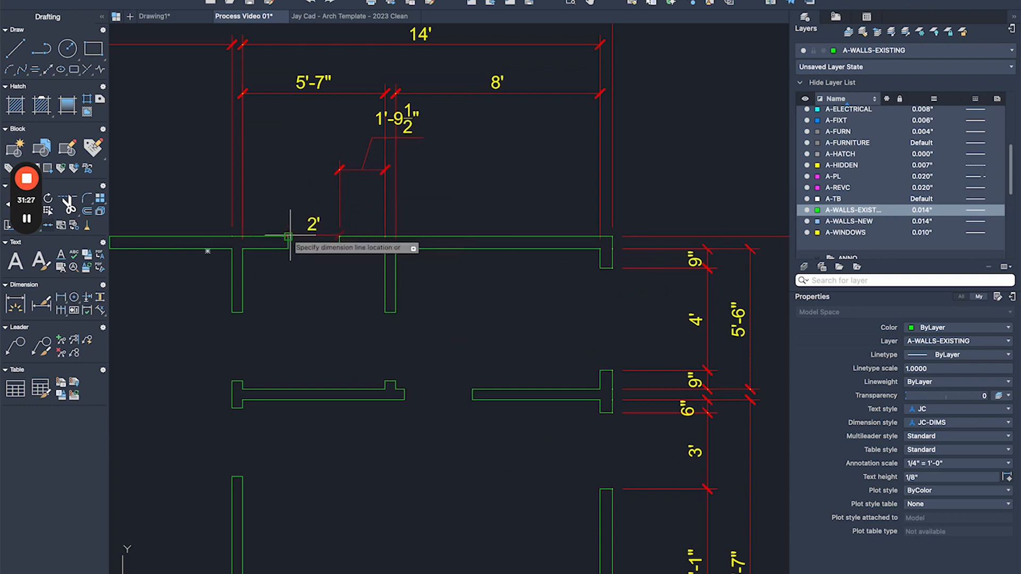
click(332, 169)
key(space)
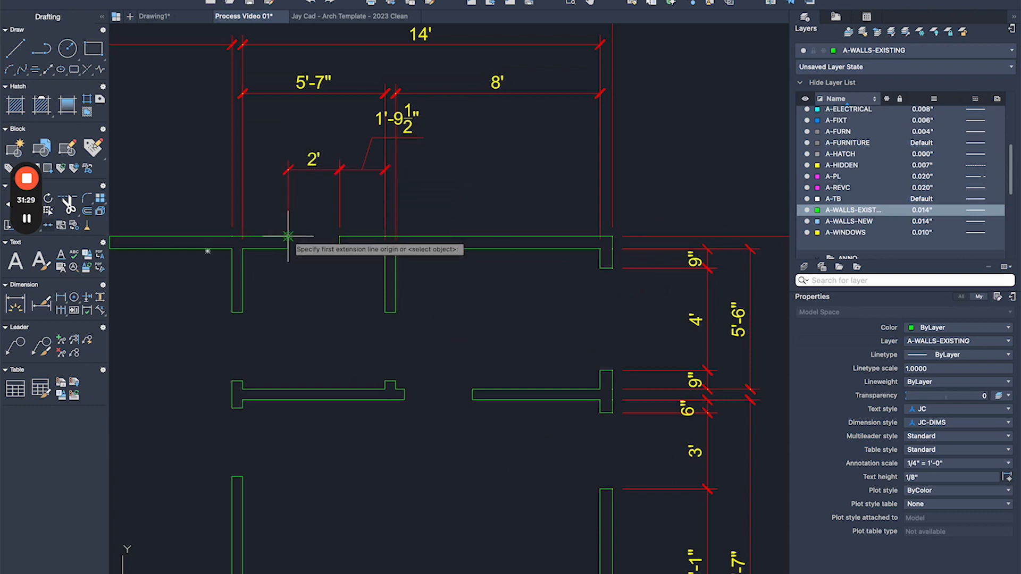
click(243, 236)
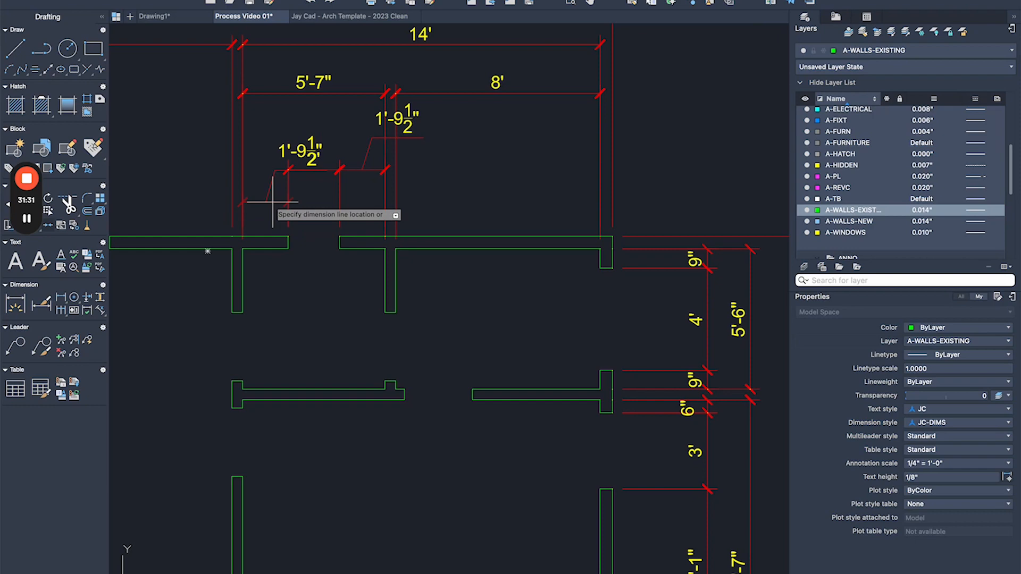
click(291, 170)
Reposition the text of the 1'-9 1/2" dimension left of the 2' opening directly above its dimension line.
click(302, 114)
scroll(298, 114, up, 2)
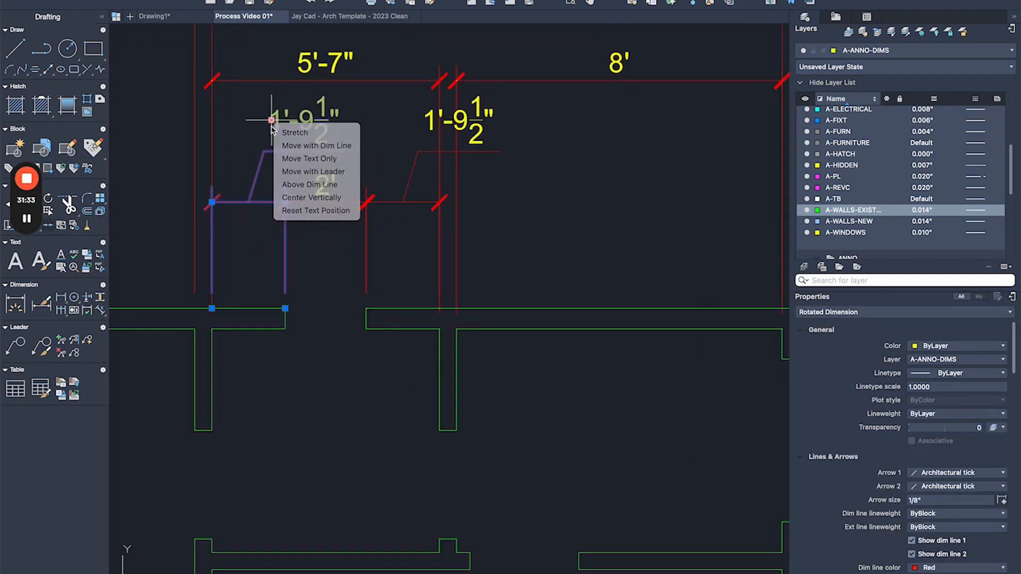
click(280, 118)
click(253, 202)
key(Escape)
Reposition the text of the 1'-9 1/2" dimension right of the 2' opening directly above its dimension line.
click(490, 119)
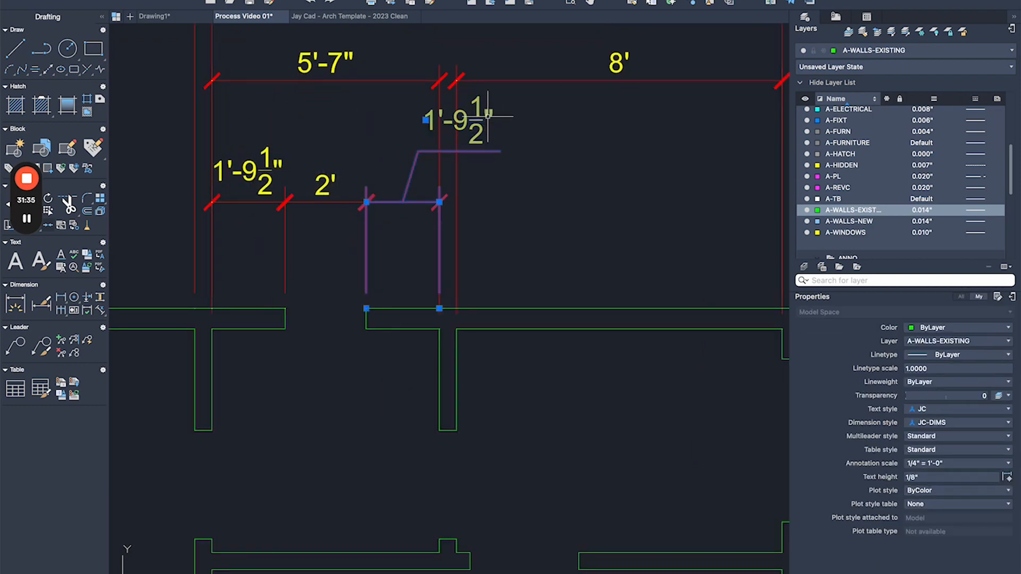
click(426, 121)
click(404, 201)
key(Escape)
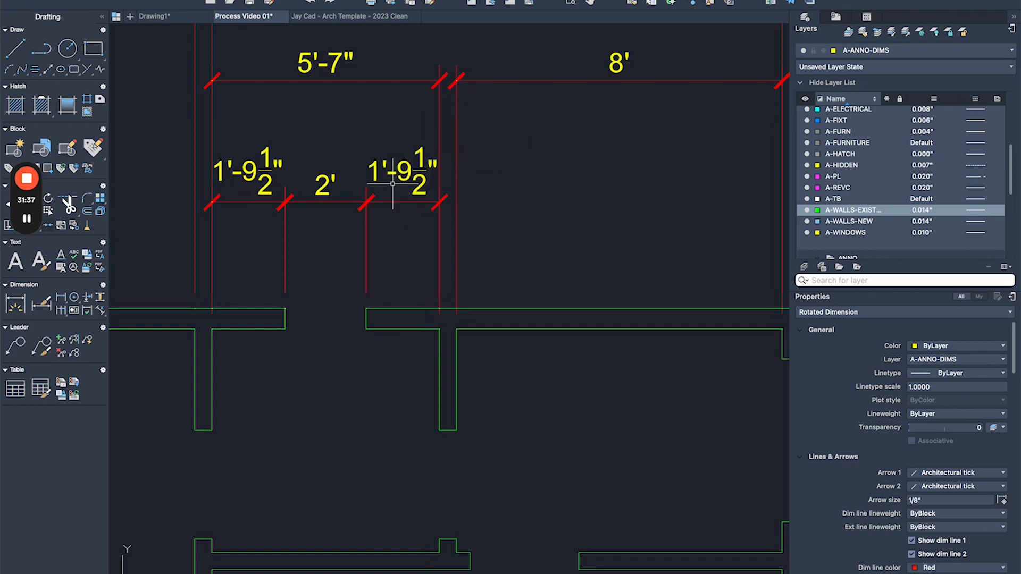
Dimension the top wall segment from the central partition's left face to the wide opening, in line with the existing chain.
scroll(318, 186, down, 8)
middle_drag(290, 187, 641, 192)
scroll(641, 191, up, 3)
scroll(641, 192, up, 5)
key(space)
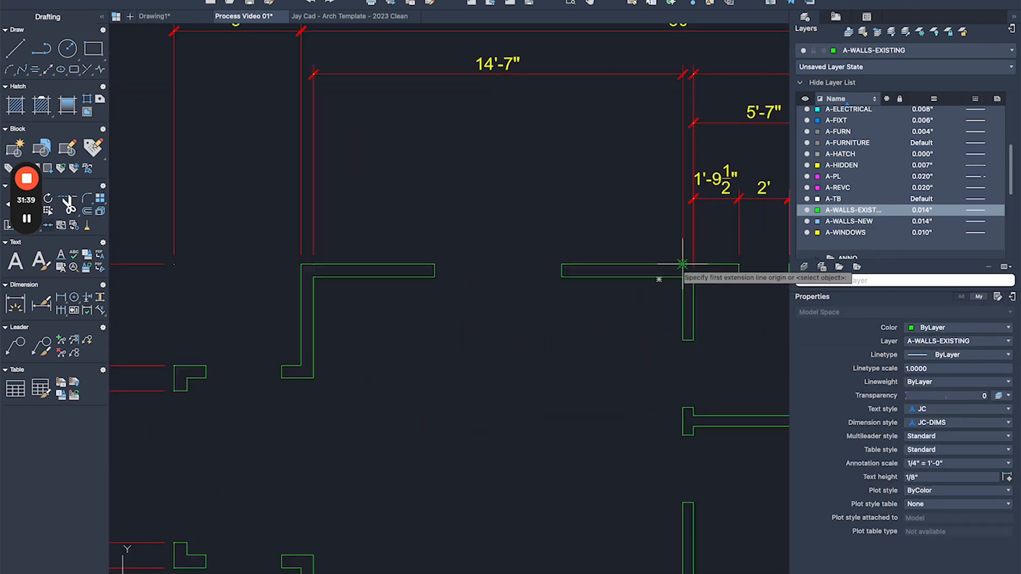
click(682, 264)
click(561, 264)
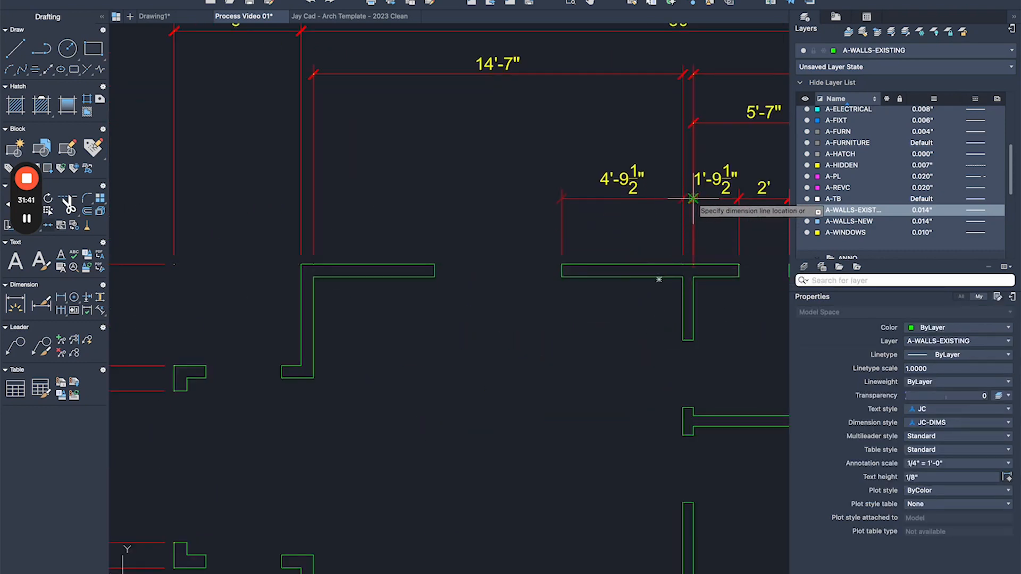
Dimension the wide opening in the top wall and the remaining wall segment to the upper-left corner's inner face, in the same line.
key(space)
click(561, 264)
click(435, 264)
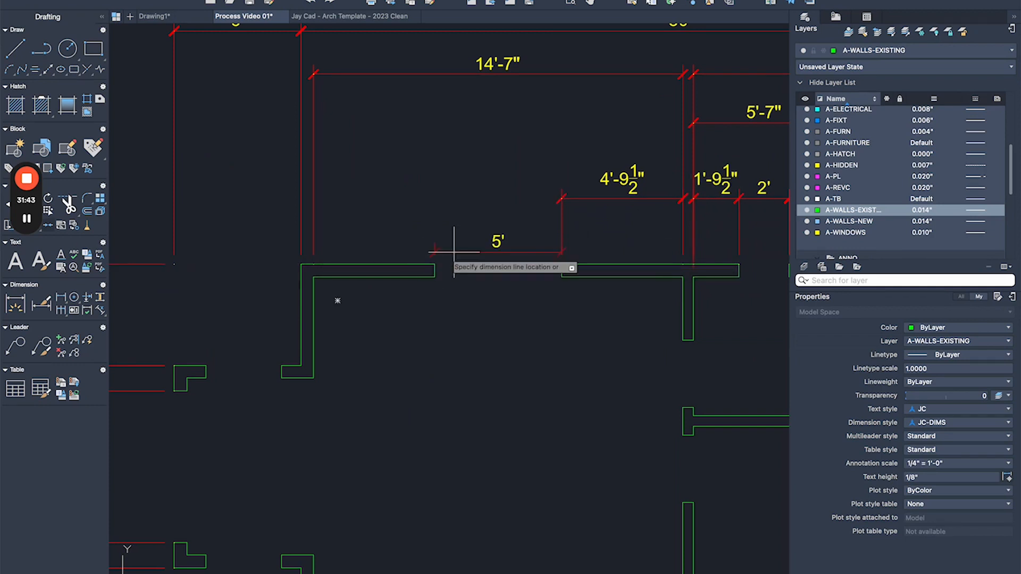
click(561, 198)
key(space)
click(435, 265)
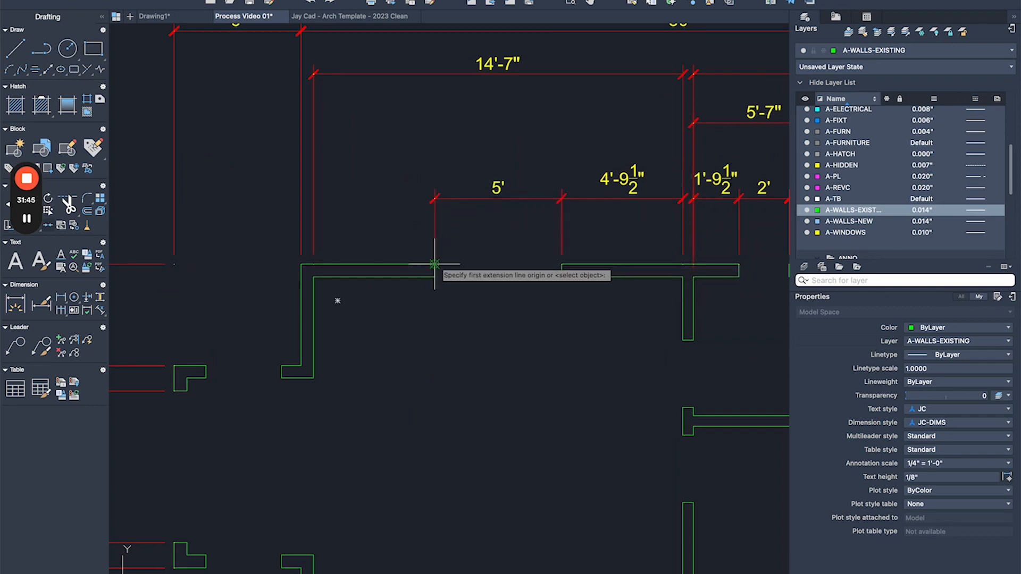
click(431, 199)
scroll(432, 200, down, 2)
middle_drag(542, 163, 446, 174)
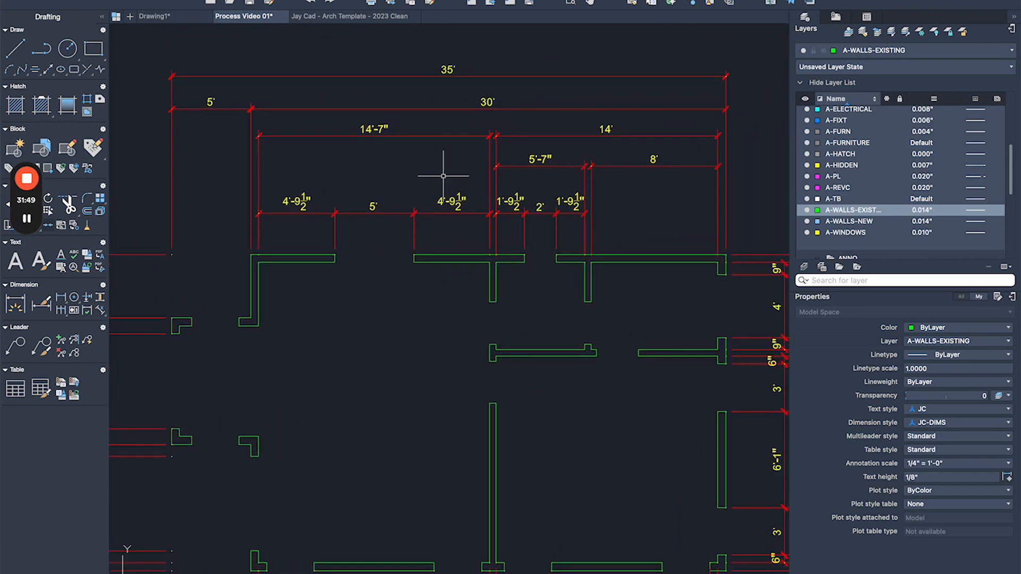
scroll(441, 172, down, 3)
scroll(440, 171, up, 3)
scroll(457, 337, down, 3)
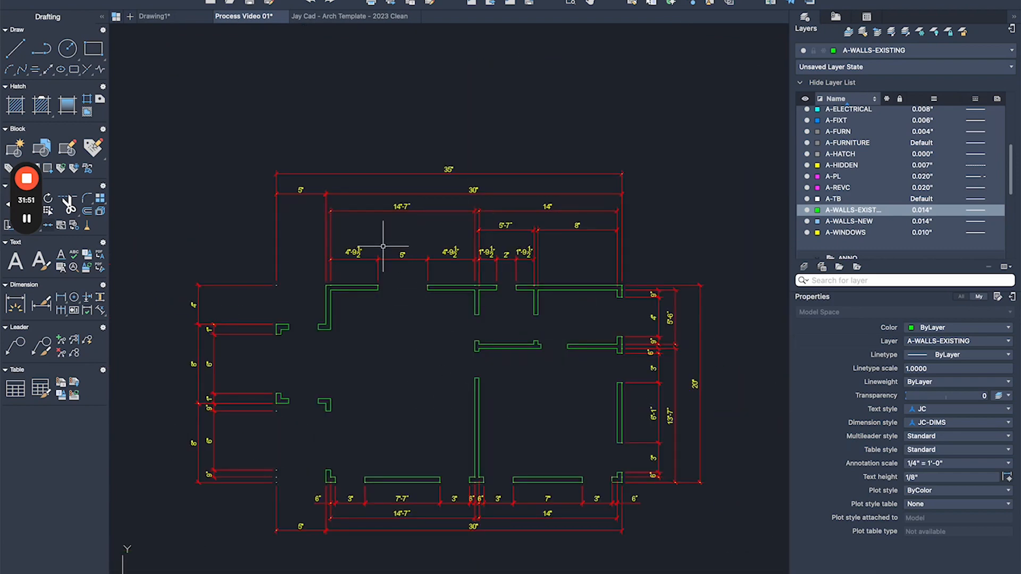
scroll(503, 267, up, 2)
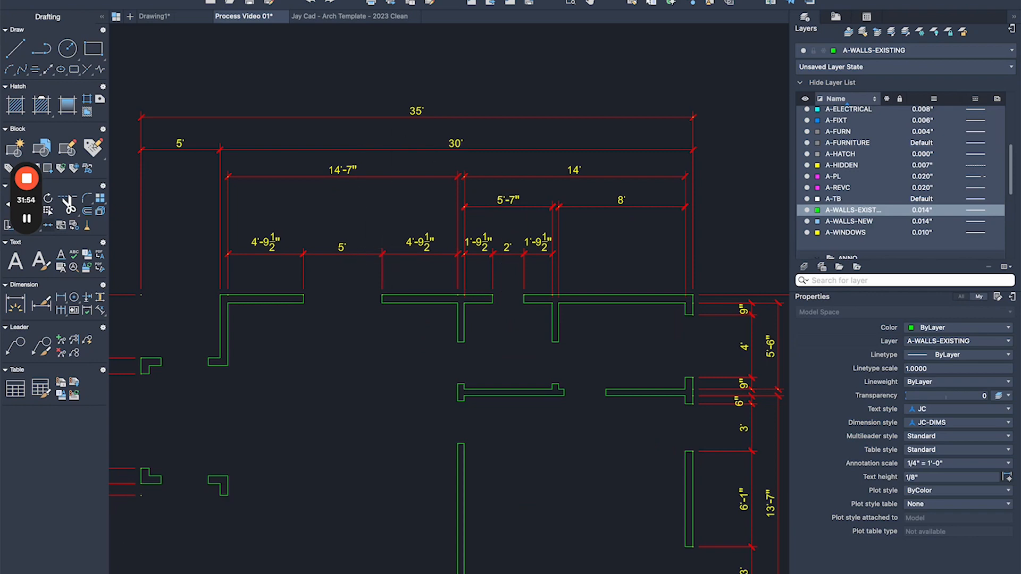
Stretch the central partition, with its attached walls and dimensions along the full plan height, 1" toward the left side.
scroll(604, 200, down, 2)
scroll(579, 196, up, 2)
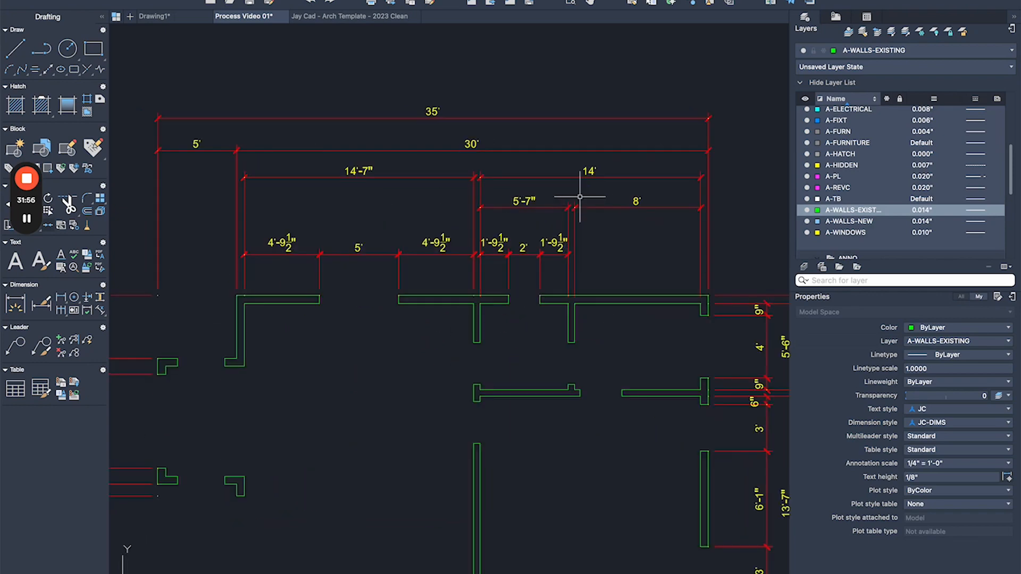
scroll(334, 182, down, 2)
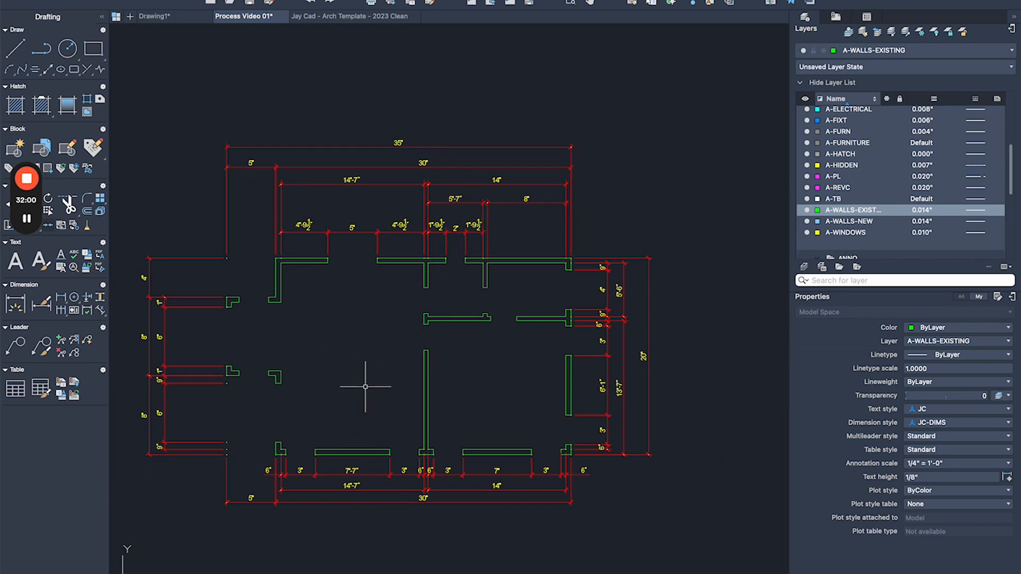
middle_drag(408, 327, 419, 270)
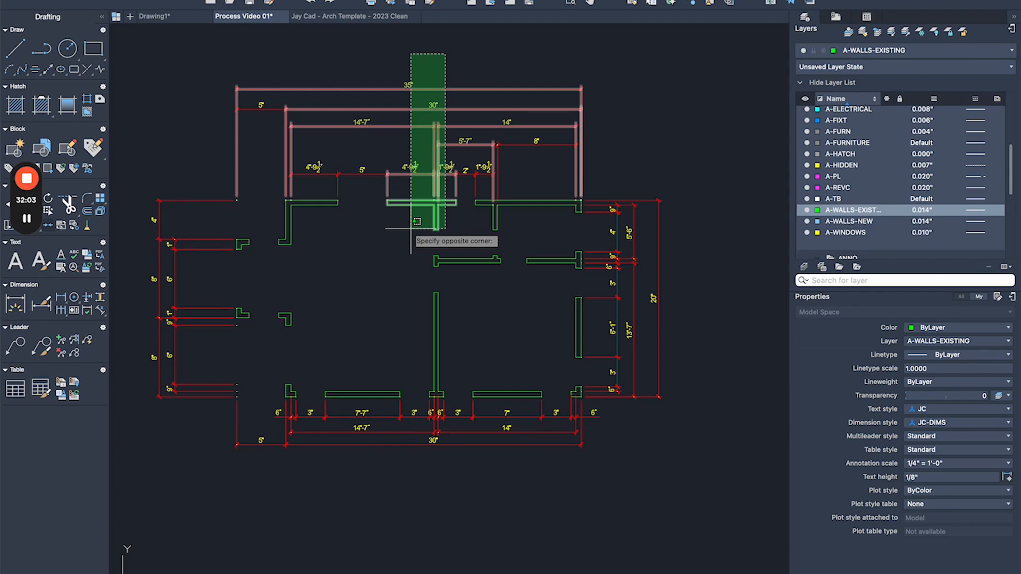
click(394, 472)
scroll(482, 40, up, 3)
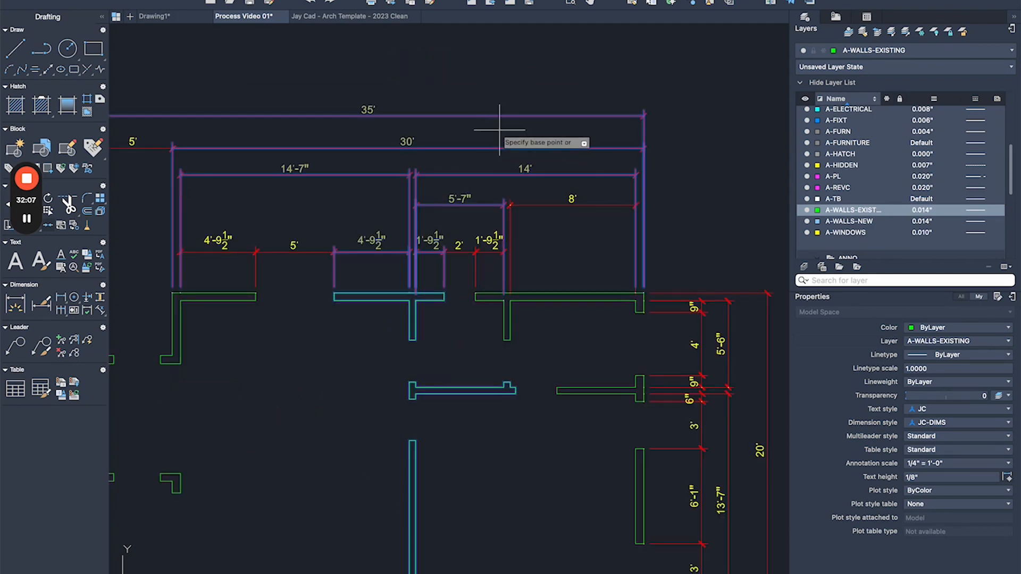
click(499, 129)
text(1)
key(Return)
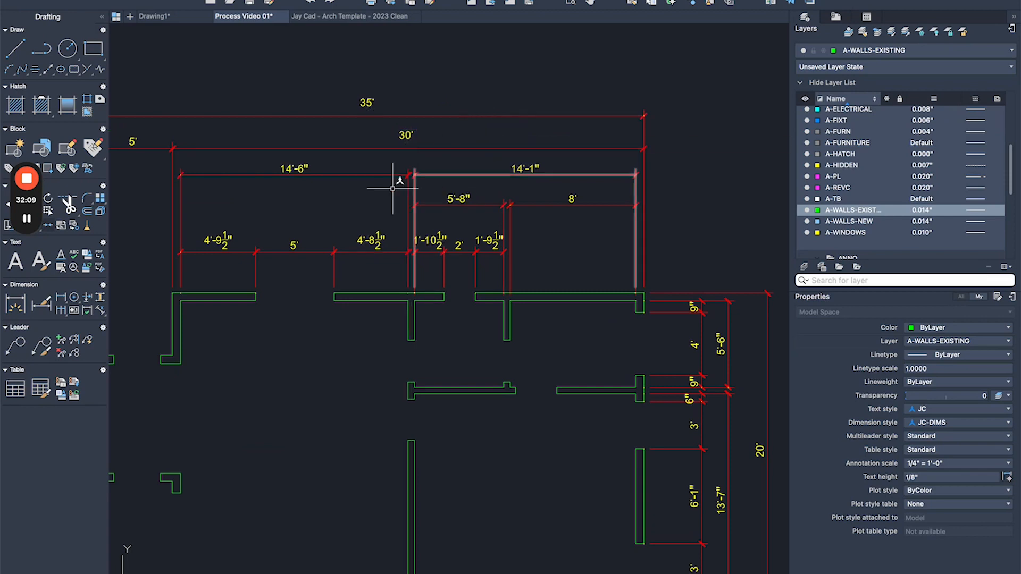
Stretch the 2' opening in the top wall and its dimensions 0.5" to the right.
middle_drag(414, 192, 505, 127)
scroll(405, 105, up, 2)
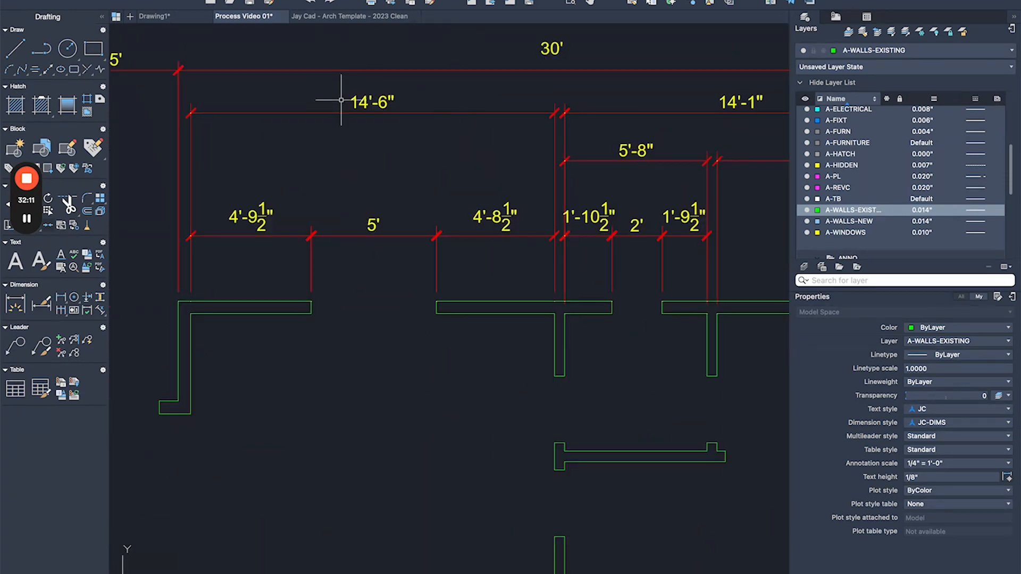
scroll(335, 106, right, 5)
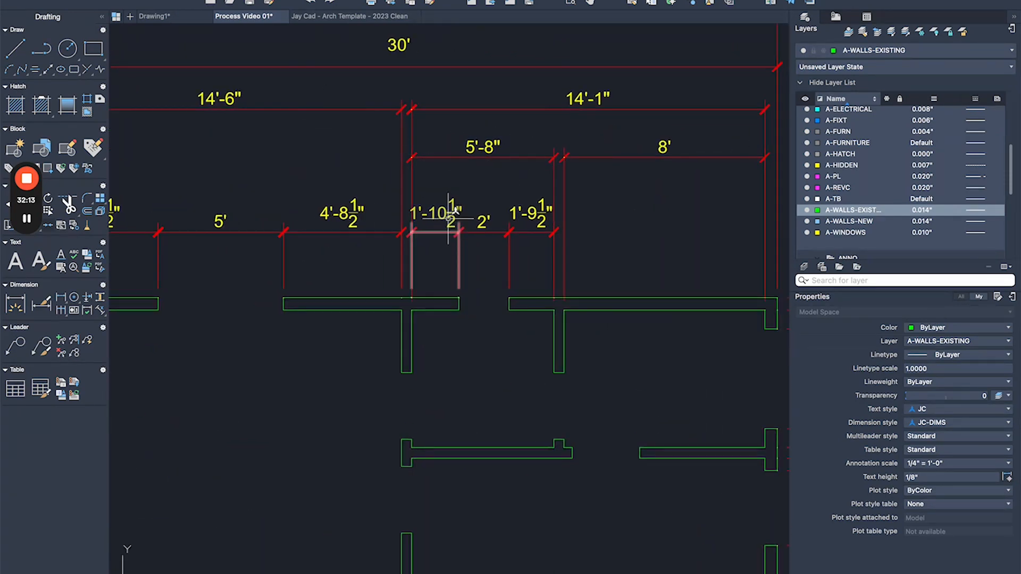
scroll(494, 260, up, 2)
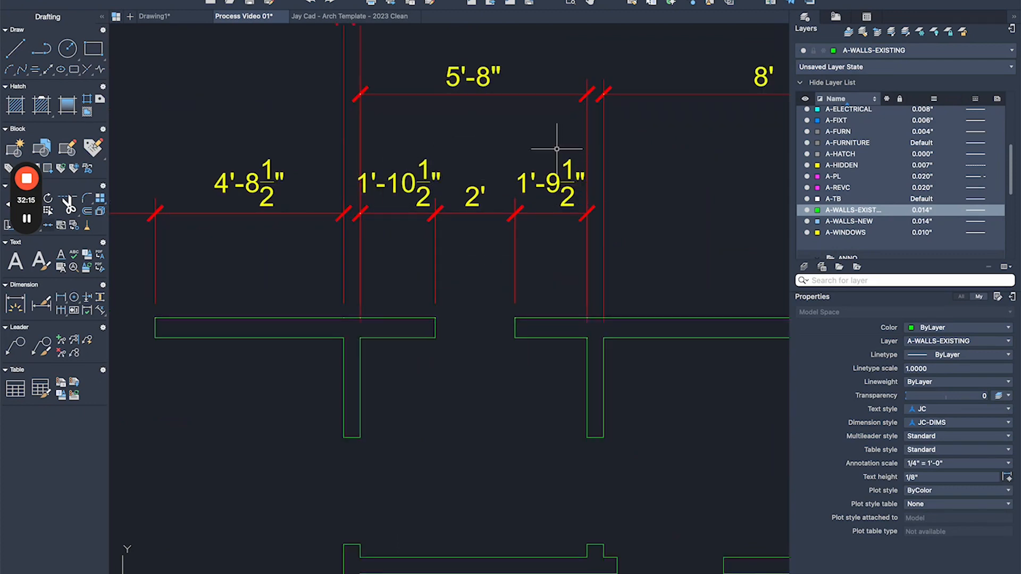
text(s)
key(space)
click(533, 142)
click(399, 415)
key(space)
click(503, 138)
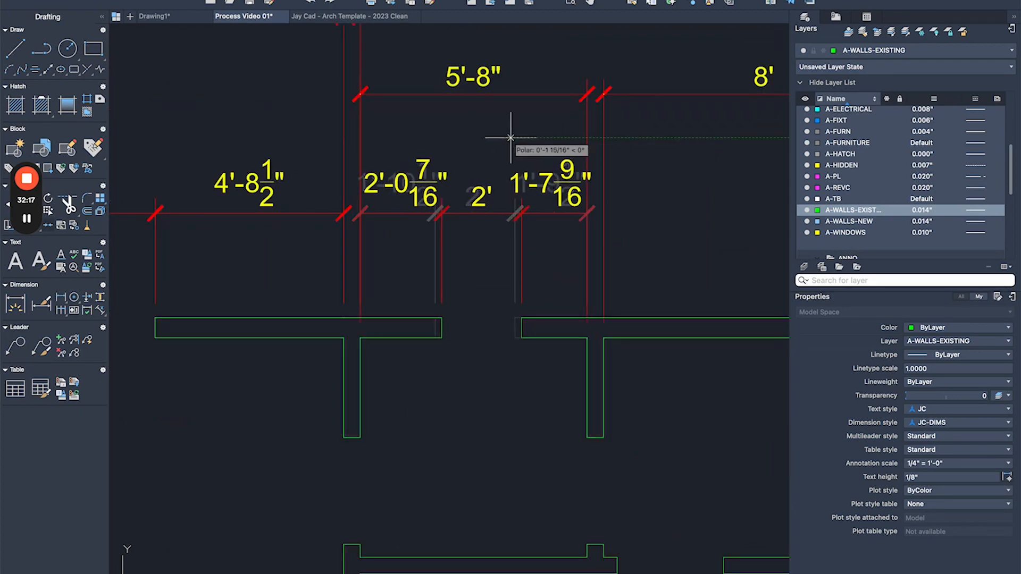
text(.5)
key(Return)
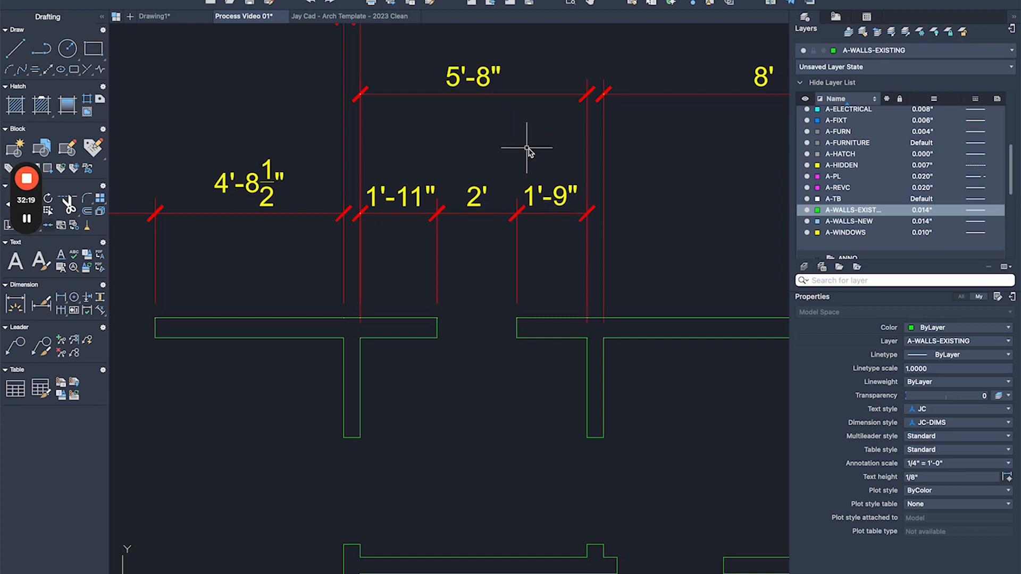
Stretch the 2' opening in the top wall and its dimensions 1" to the left.
text(s)
key(space)
click(533, 146)
click(407, 423)
key(space)
click(491, 121)
text(1)
key(Return)
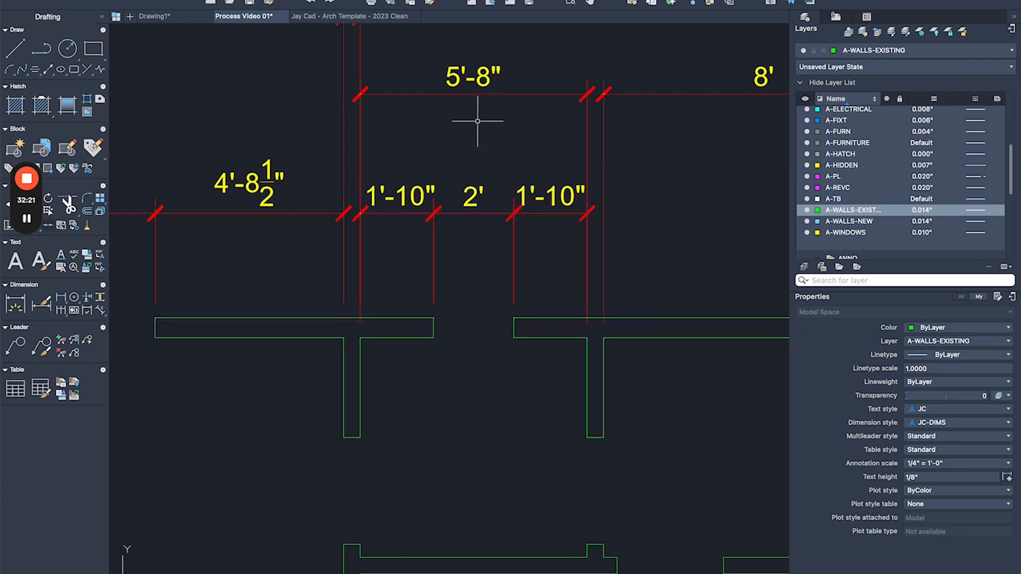
Stretch the 5' opening in the top wall and its dimensions 0.5" to the right.
scroll(477, 122, down, 3)
scroll(675, 159, up, 2)
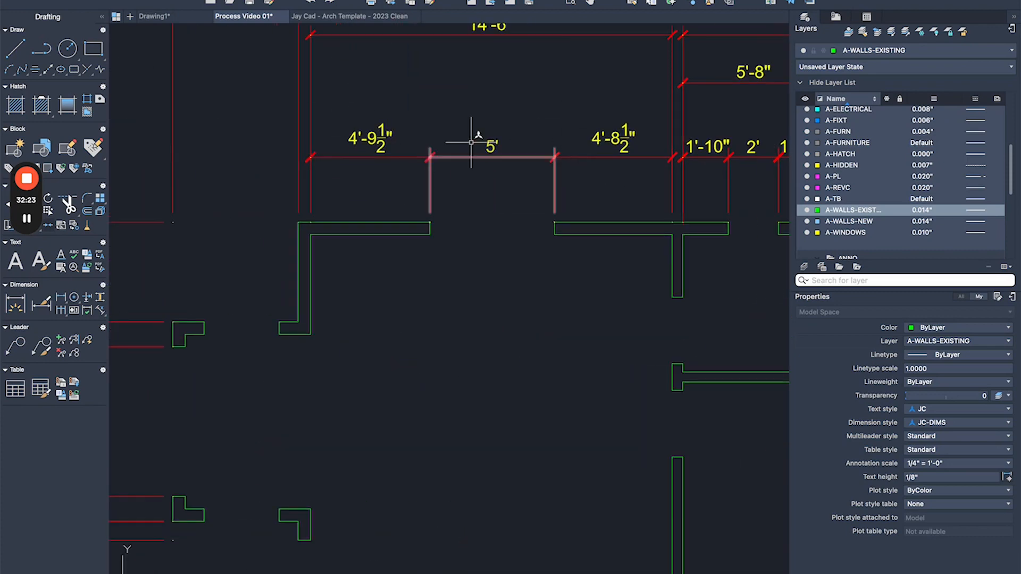
click(572, 101)
click(400, 281)
key(space)
click(458, 277)
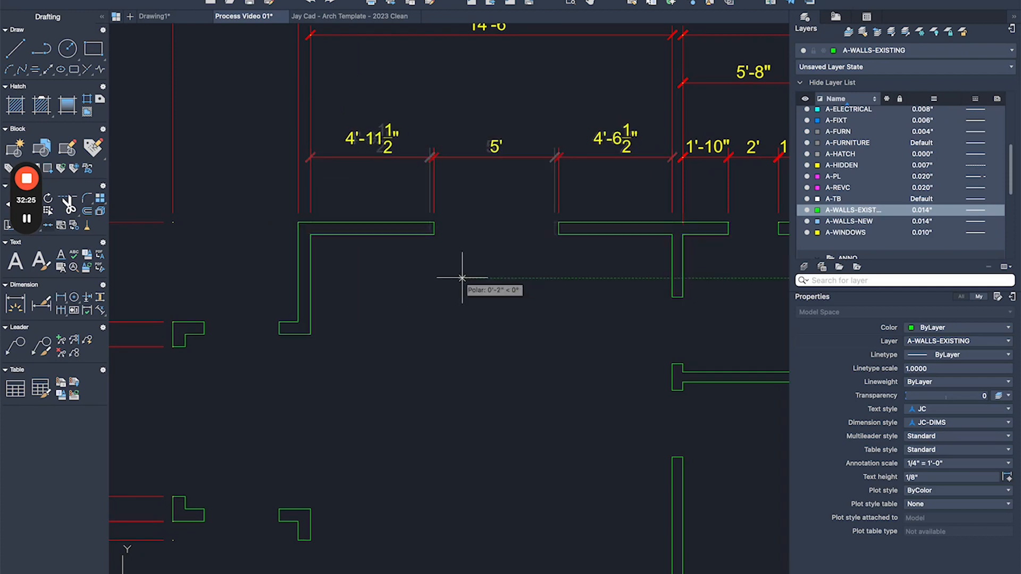
text(.5)
key(Return)
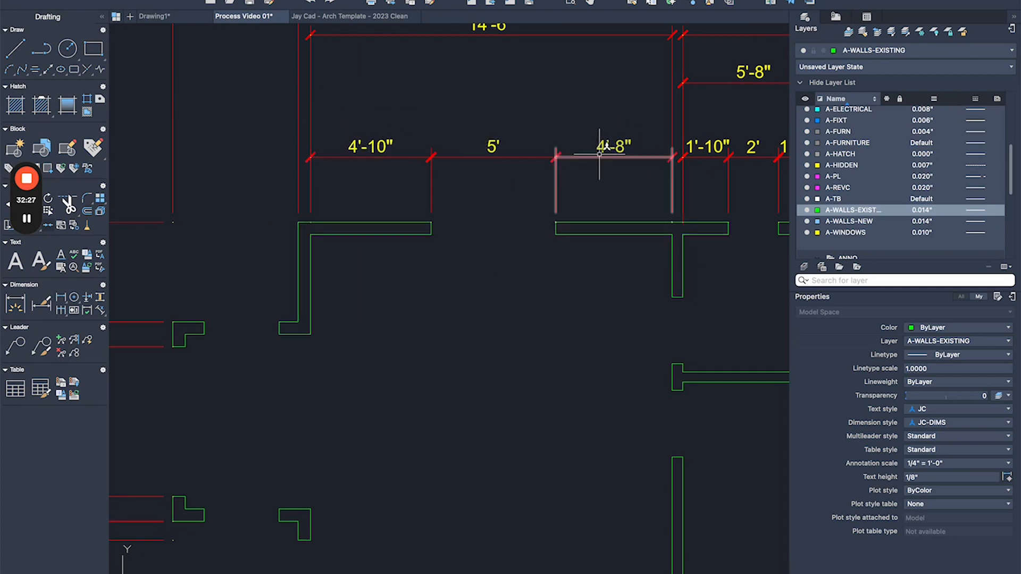
Stretch the 5' opening in the top wall and its dimensions 1" to the left.
click(410, 296)
key(space)
click(457, 286)
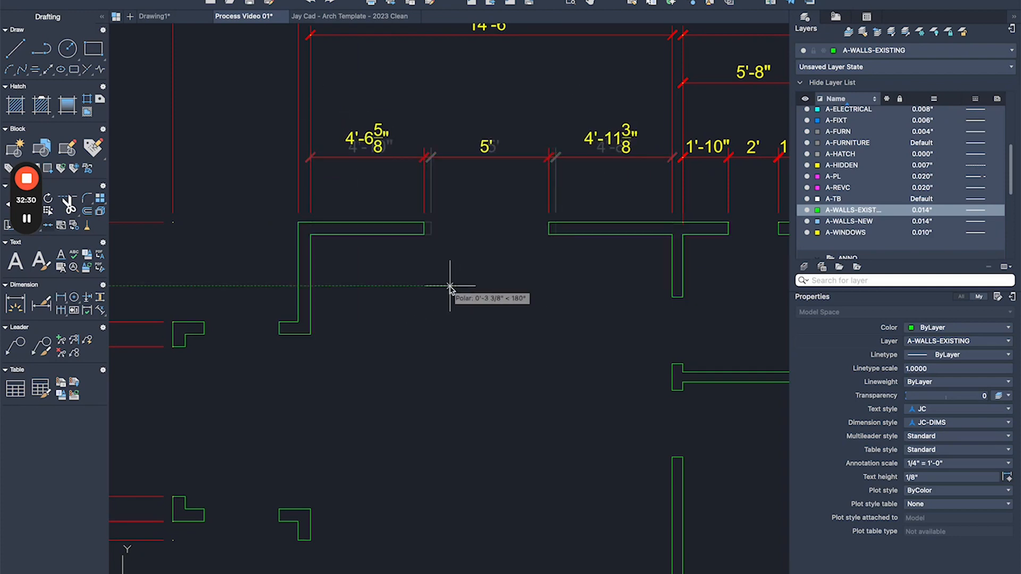
text(1)
key(Return)
Stretch the left end of the 7' bottom wall segment, right of the central partition, 1" to the left with its dimensions.
scroll(355, 170, down, 4)
scroll(468, 276, up, 6)
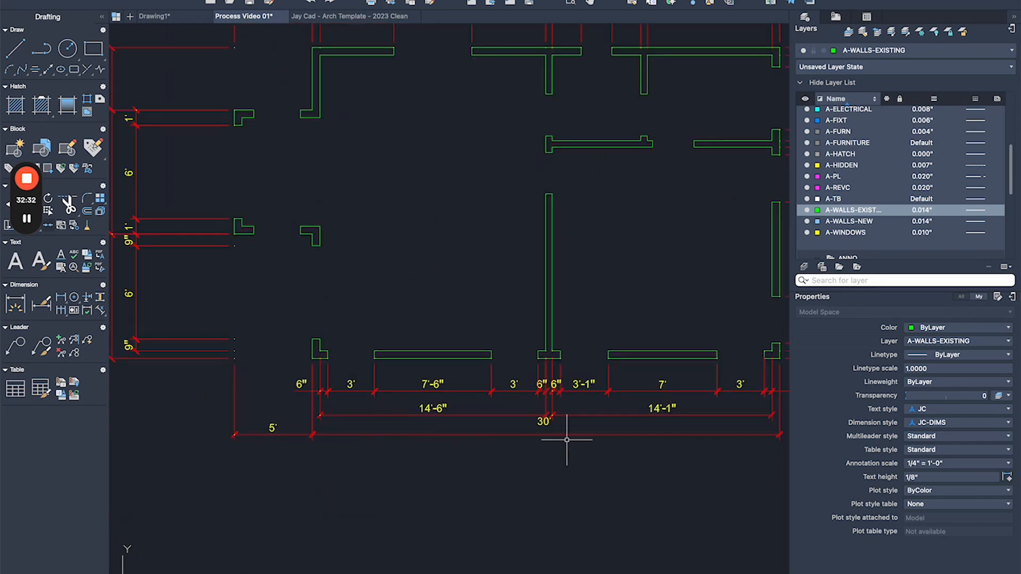
scroll(463, 248, up, 5)
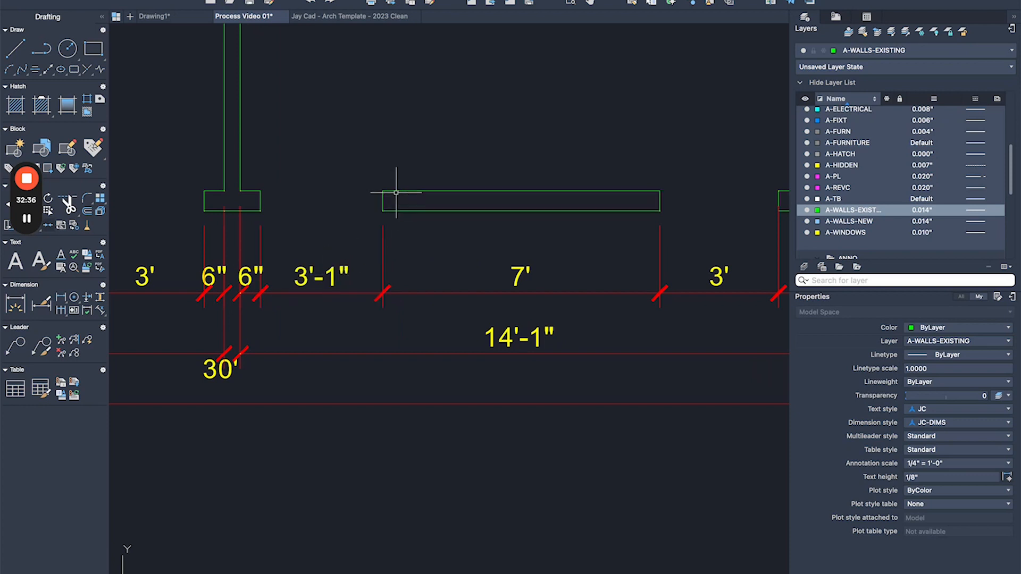
key(s)
key(space)
click(403, 173)
click(341, 322)
key(space)
click(437, 163)
text(1)
key(space)
Stretch all the dimension lines below the plan farther down, away from the bottom wall.
scroll(433, 167, down, 8)
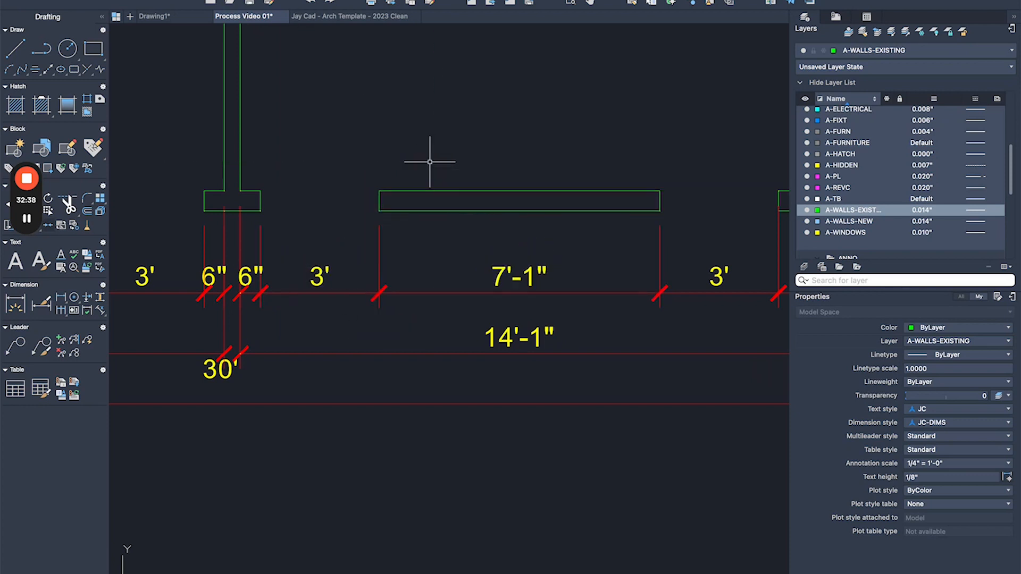
key(s)
key(space)
click(595, 232)
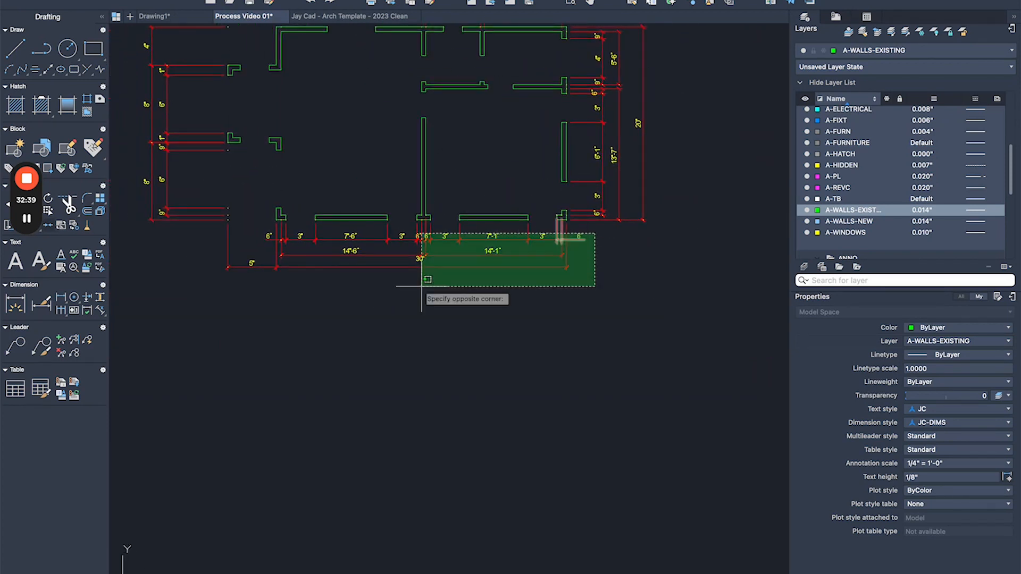
click(257, 317)
key(space)
click(323, 315)
text(2)
key(space)
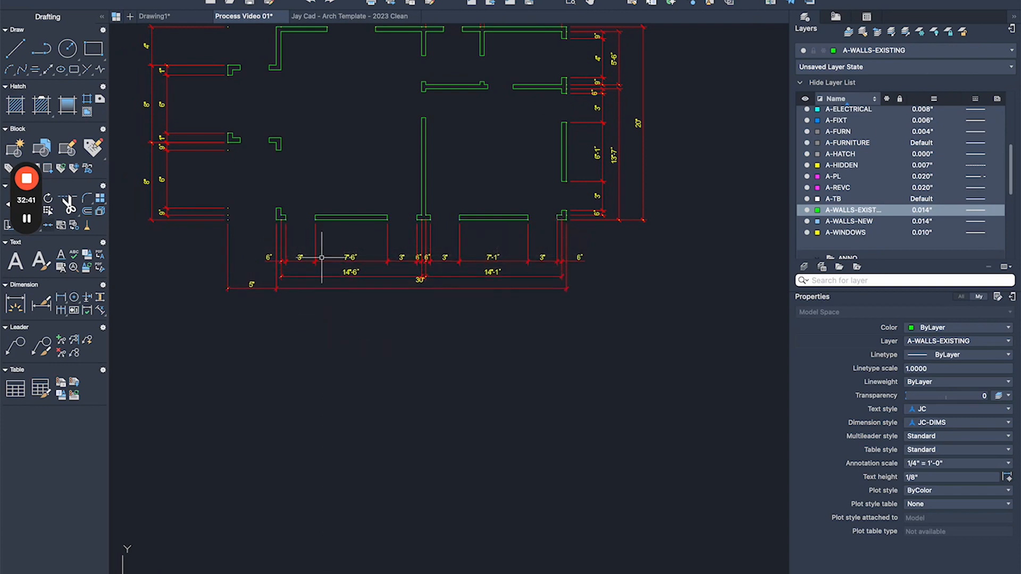
Stretch all the dimension lines beside the right wall farther out, away from the plan.
middle_drag(430, 144, 484, 244)
key(s)
key(space)
click(725, 105)
click(636, 365)
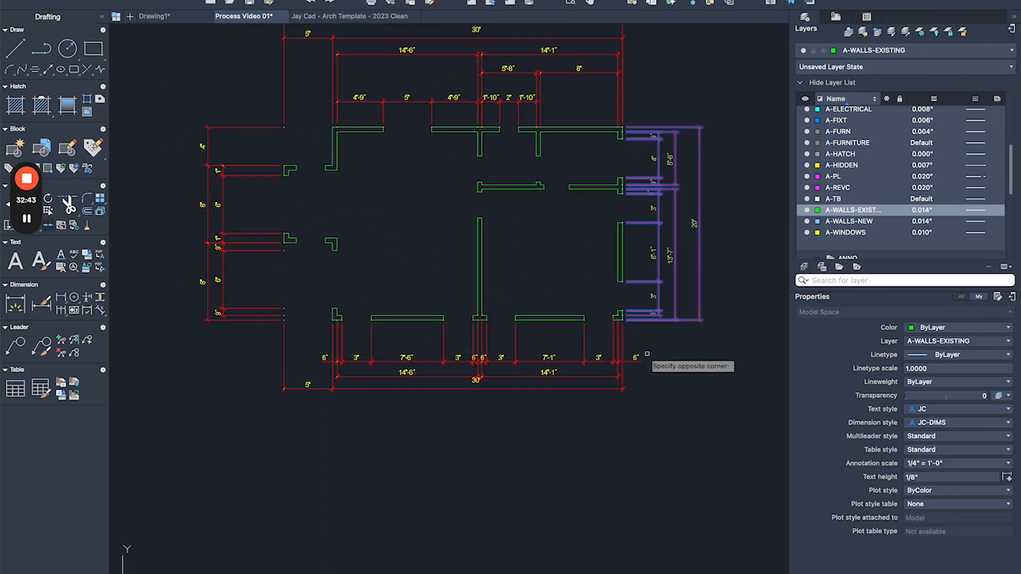
key(space)
click(664, 347)
text(1)
key(space)
Stretch the lowest dimension chain above the top wall upward, closer to the 5'-8" and 8' dimensions.
middle_drag(676, 347, 685, 438)
scroll(585, 196, up, 3)
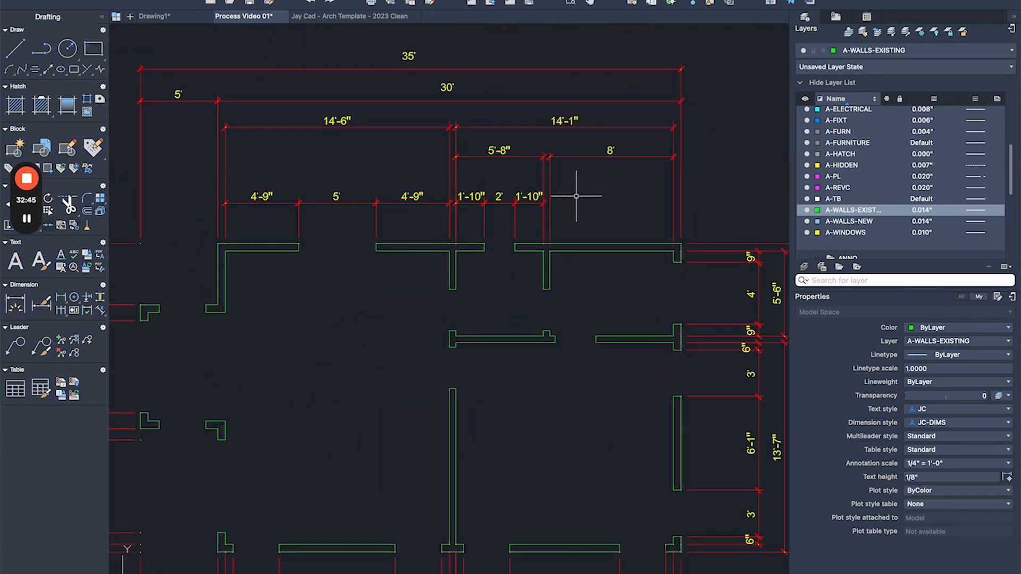
key(s)
key(space)
click(639, 184)
click(205, 216)
key(Escape)
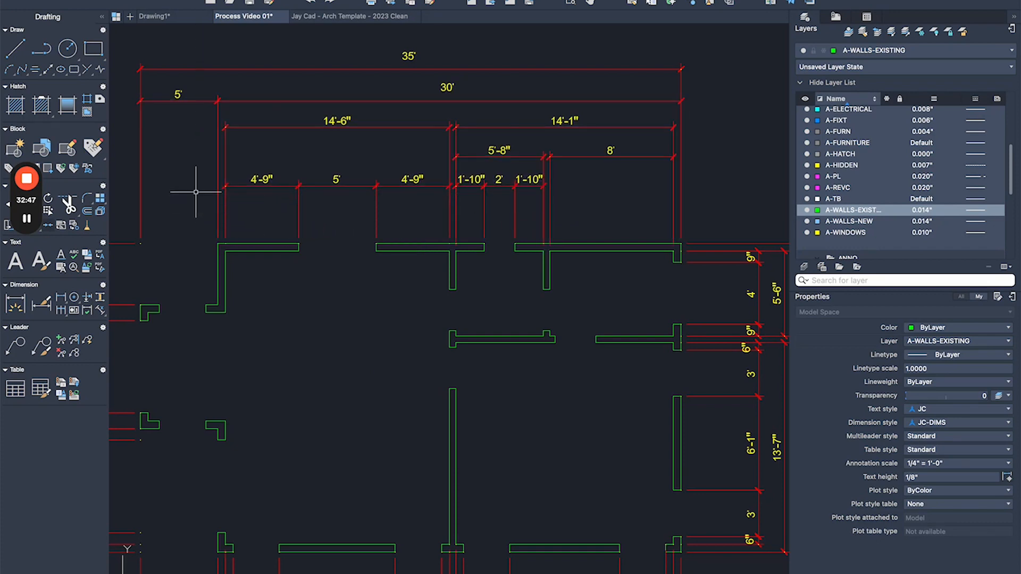
Add an overall linear dimension for the plan's left side, from upper-left to lower-left corner, outside the existing vertical chains.
scroll(378, 174, down, 2)
text(dli)
key(space)
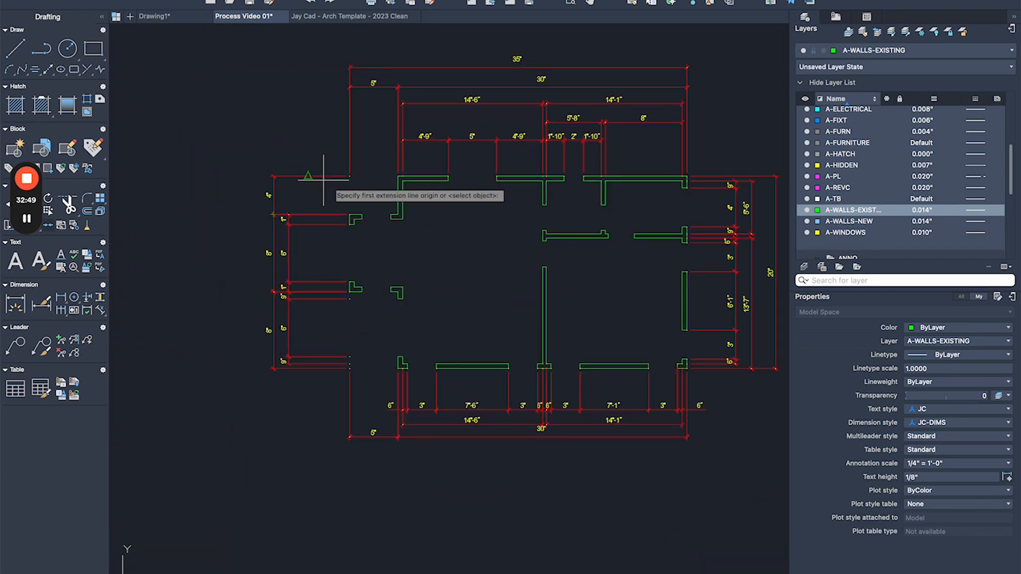
click(350, 176)
scroll(355, 368, up, 3)
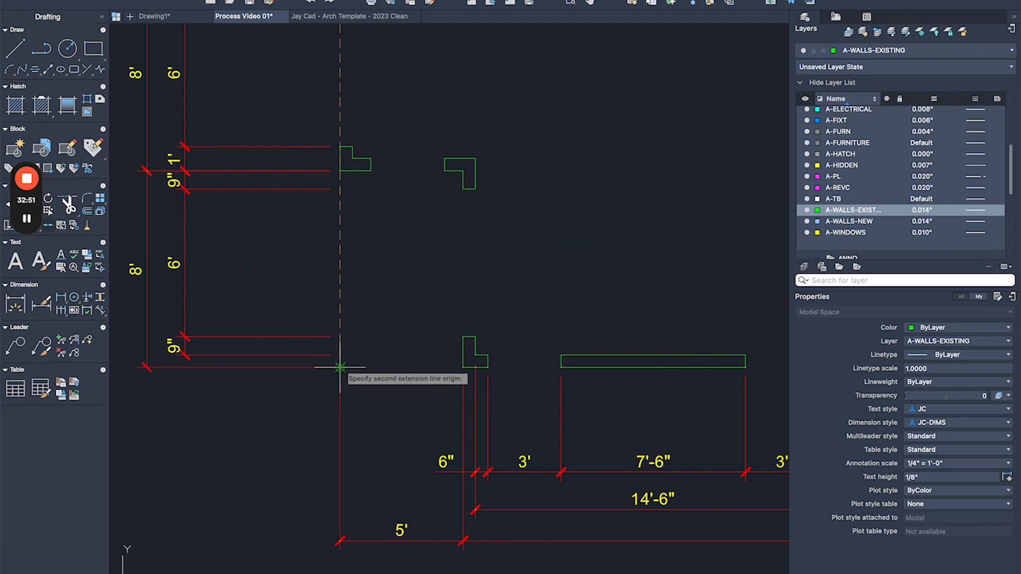
click(353, 367)
scroll(352, 367, down, 2)
click(190, 327)
scroll(227, 307, down, 2)
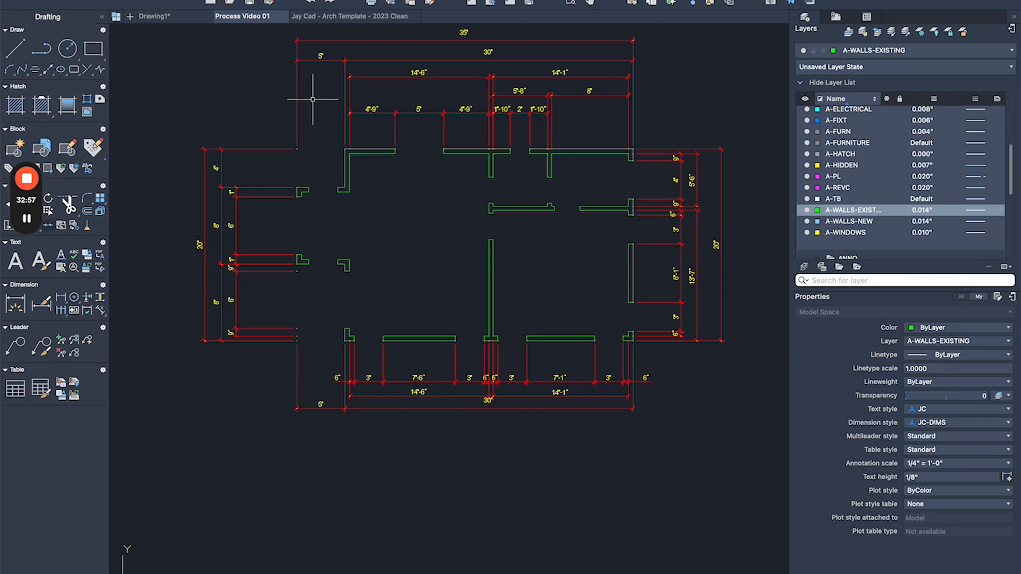
Dimension horizontally from the main bottom-left wall corner to the end of the wall return above, in line with the bottom opening chain.
scroll(280, 396, up, 2)
scroll(346, 188, up, 2)
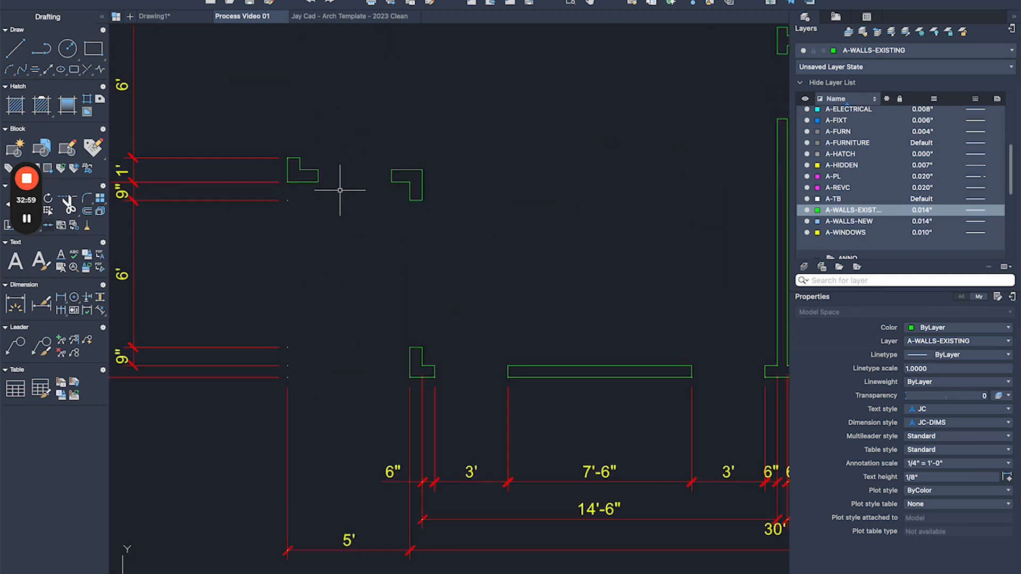
scroll(406, 406, up, 2)
mouse_move(401, 58)
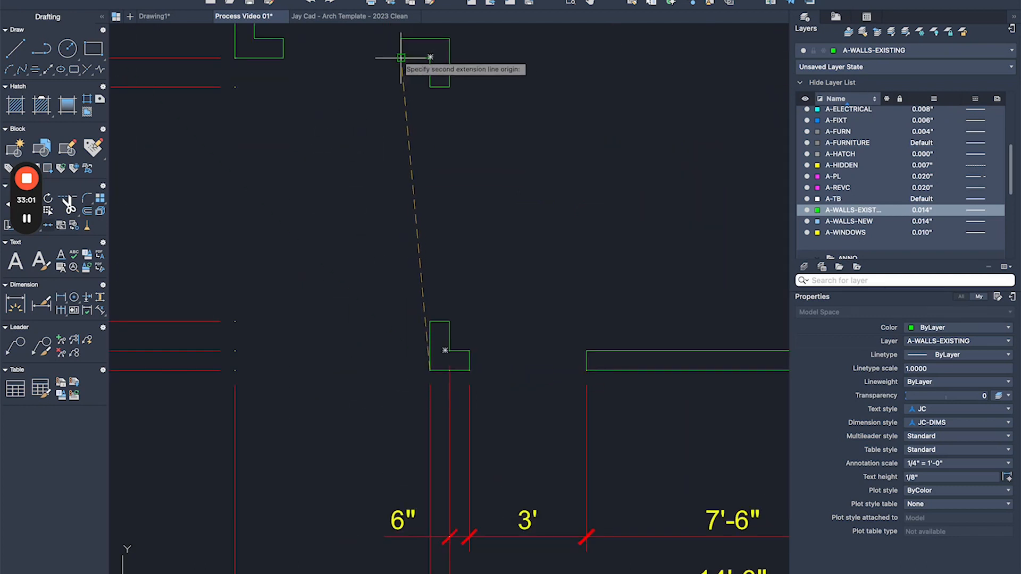
click(400, 371)
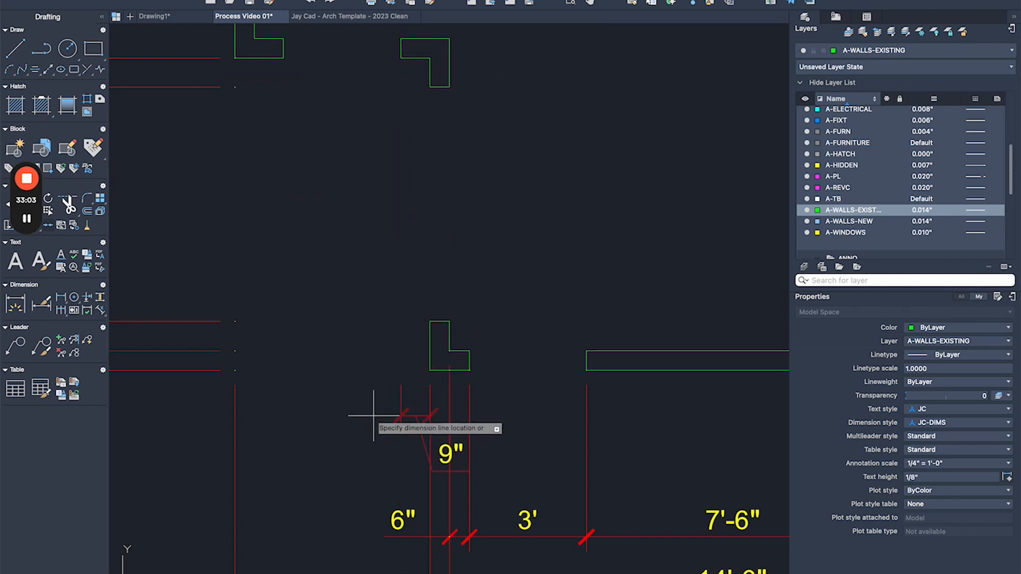
scroll(383, 420, down, 5)
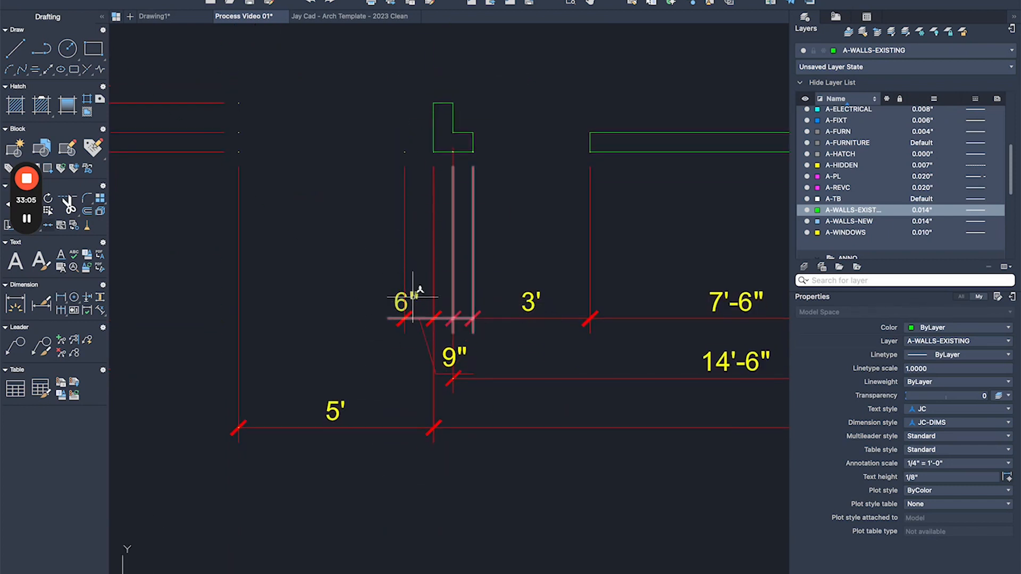
Reposition the text of the leftmost 6" dimension in the bottom chain directly above its own dimension line.
click(410, 301)
click(415, 318)
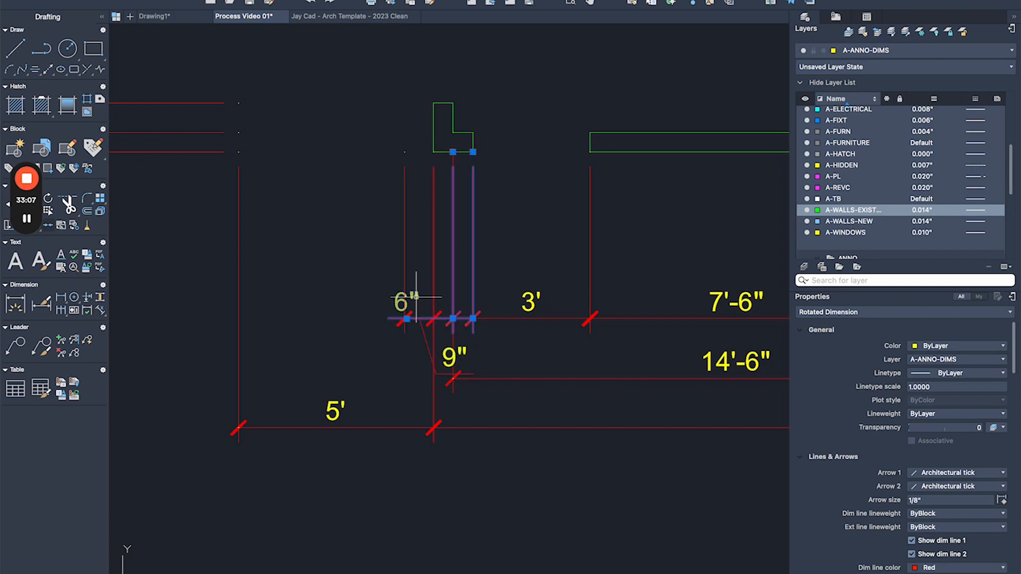
shift+click(406, 317)
click(406, 319)
scroll(446, 308, up, 5)
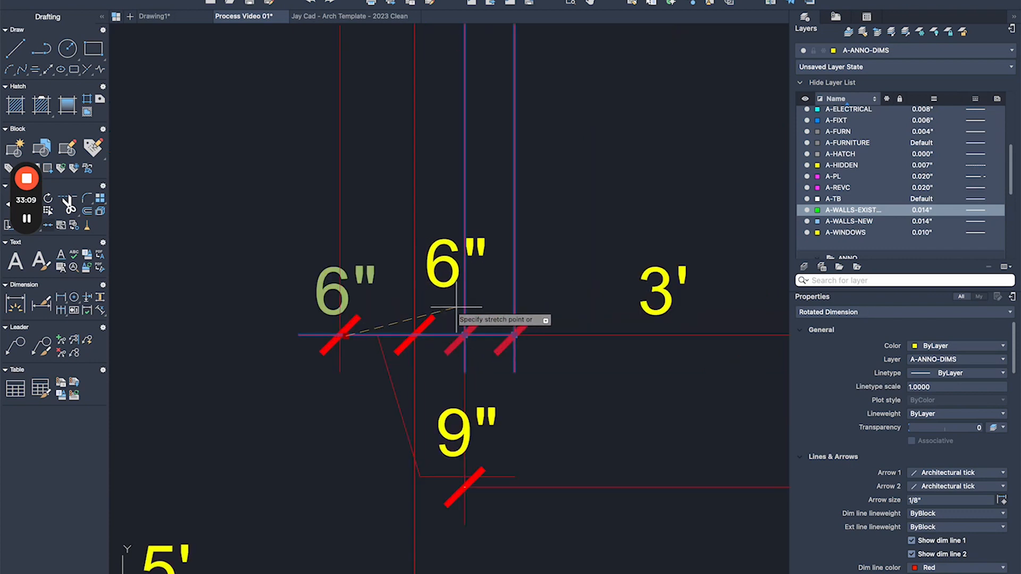
click(488, 334)
key(Escape)
Reposition the text of the new 9" dimension directly above its dimension line.
click(446, 399)
click(445, 425)
click(468, 472)
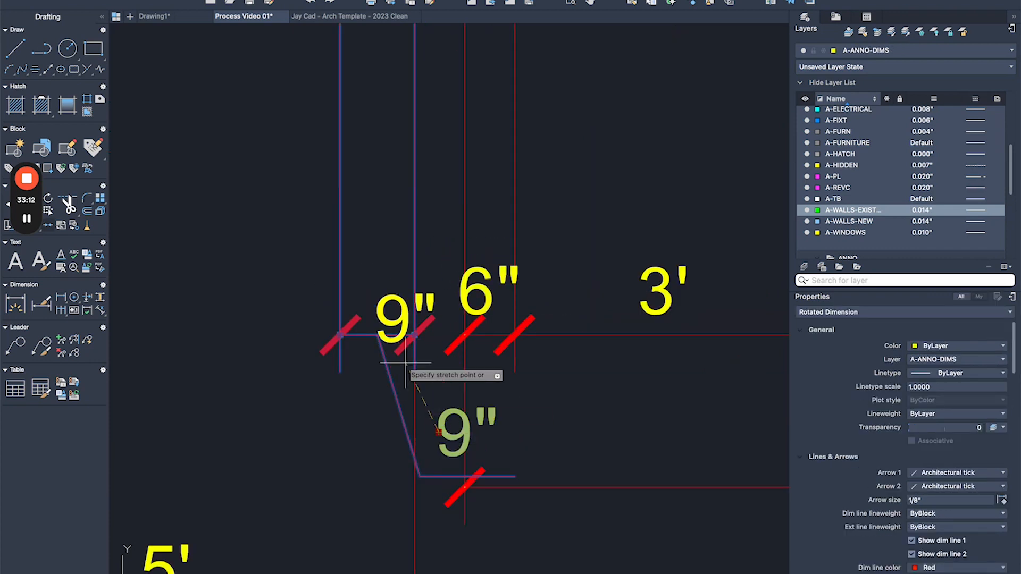
click(375, 336)
scroll(376, 327, down, 5)
Dimension horizontally from the outer end of the bottom 9" dimension to the left-side wall piece's right end, in line with the bottom chain.
middle_drag(311, 180, 391, 212)
text(dli)
key(Return)
click(444, 195)
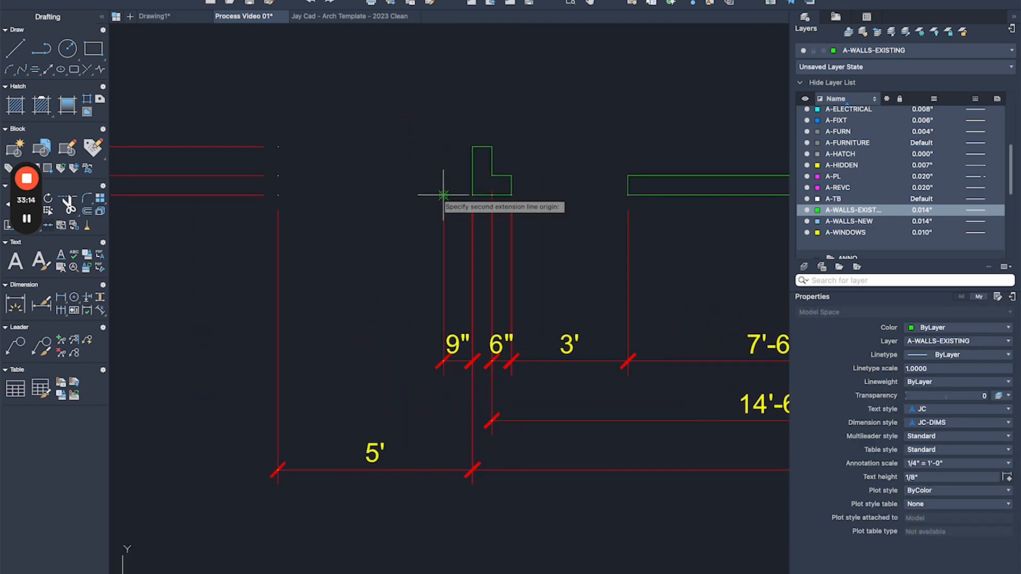
scroll(391, 274, down, 5)
scroll(378, 164, up, 3)
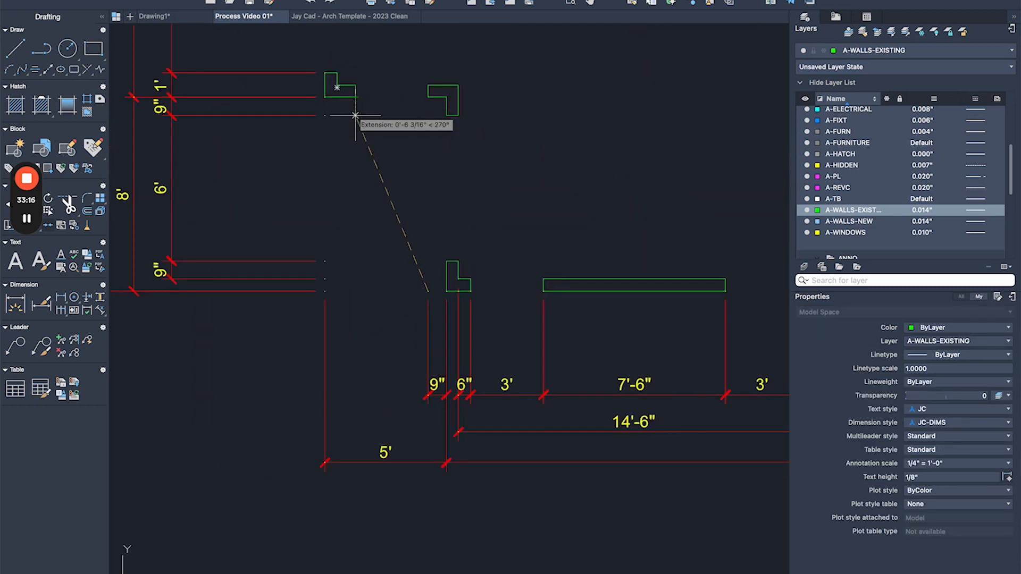
click(355, 291)
scroll(400, 375, up, 2)
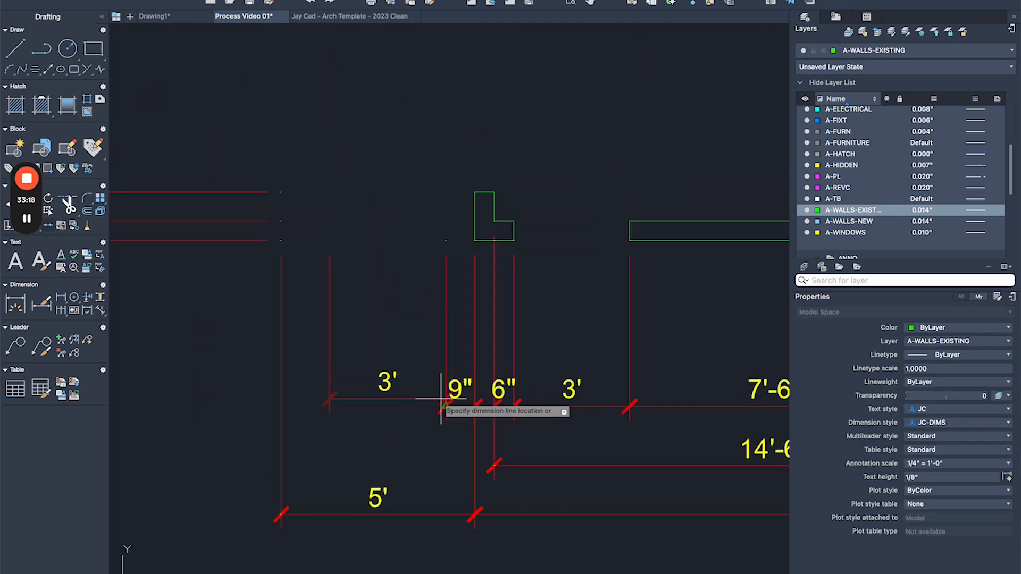
click(428, 397)
Continue the bottom chain with a linear dimension from the left end of the leftmost 3' dimension to the plan's lower-left corner.
text(dli)
key(Return)
click(330, 240)
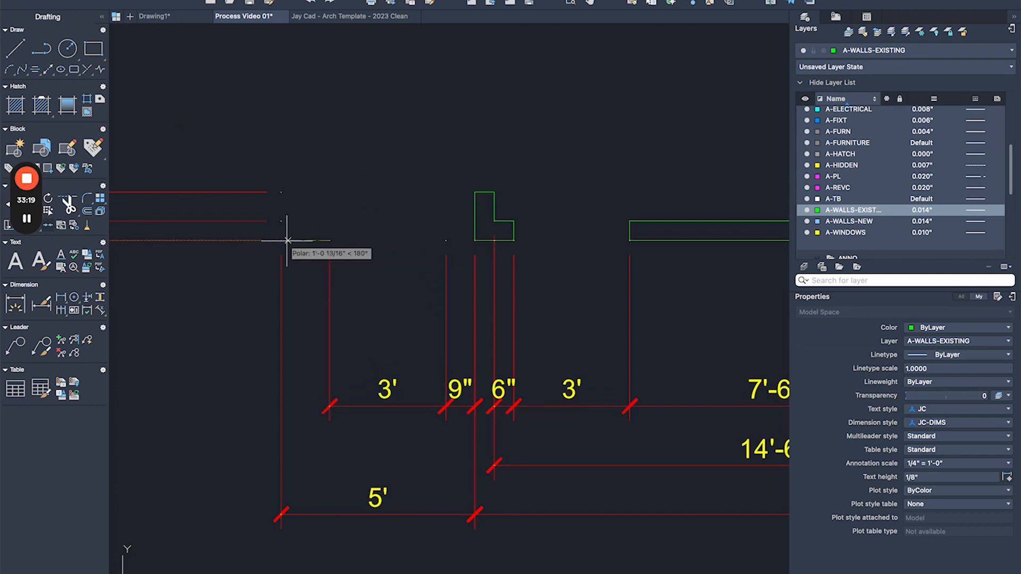
click(282, 241)
click(334, 403)
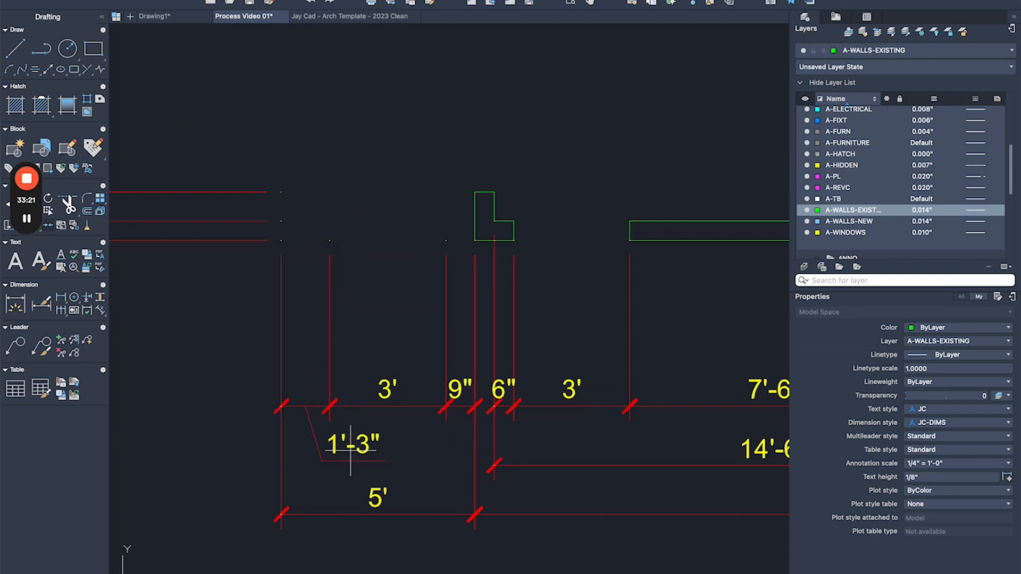
Move the 1'-3" dimension text in the bottom chain outside its extension lines, to the left of its dimension line.
click(329, 442)
click(329, 442)
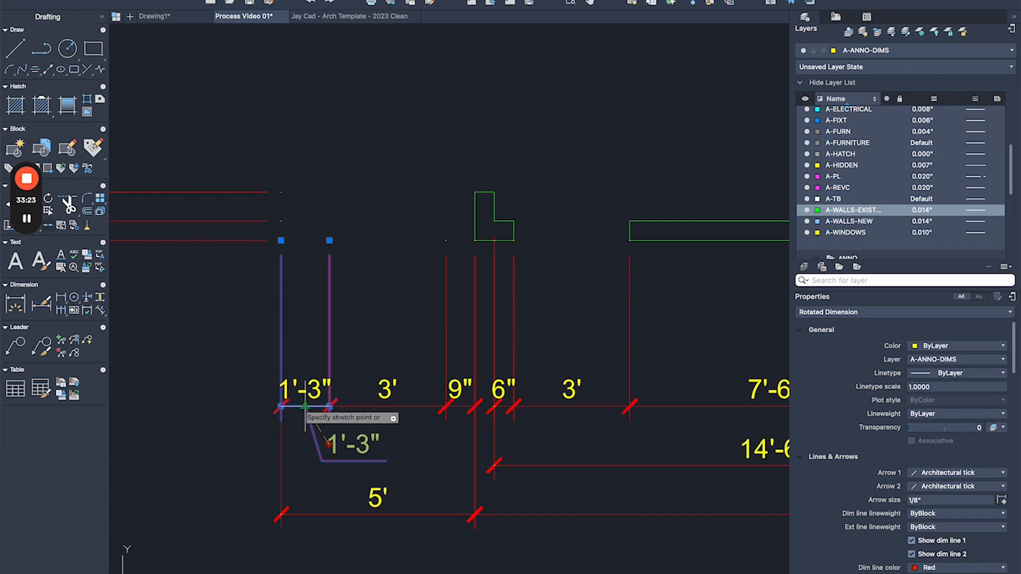
click(228, 406)
scroll(228, 330, down, 10)
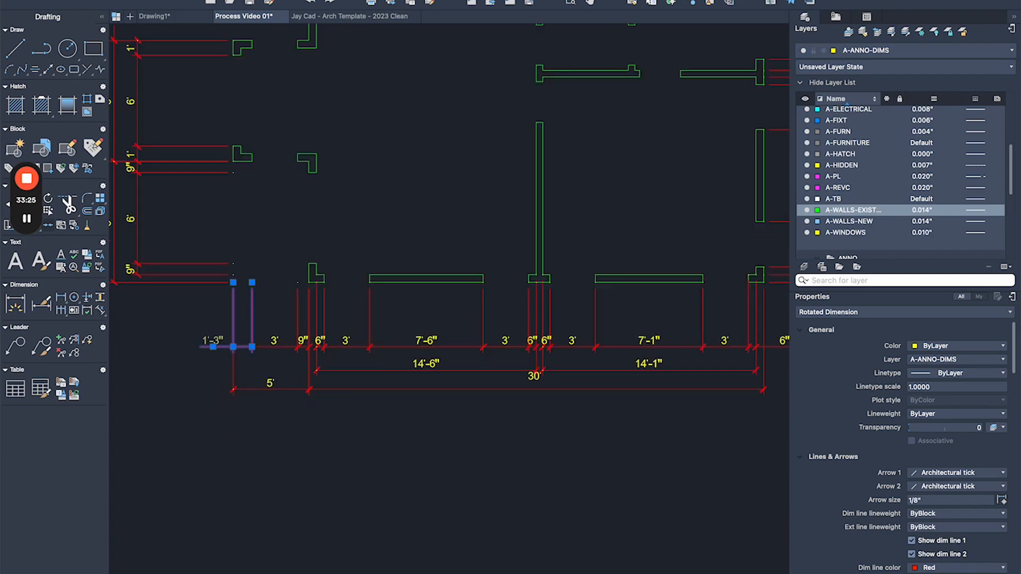
key(Escape)
Try to dimension the short wall return near the plan's upper-left corner horizontally, in line with the top opening chain.
middle_drag(247, 221, 282, 307)
scroll(250, 222, up, 5)
scroll(316, 226, up, 5)
key(space)
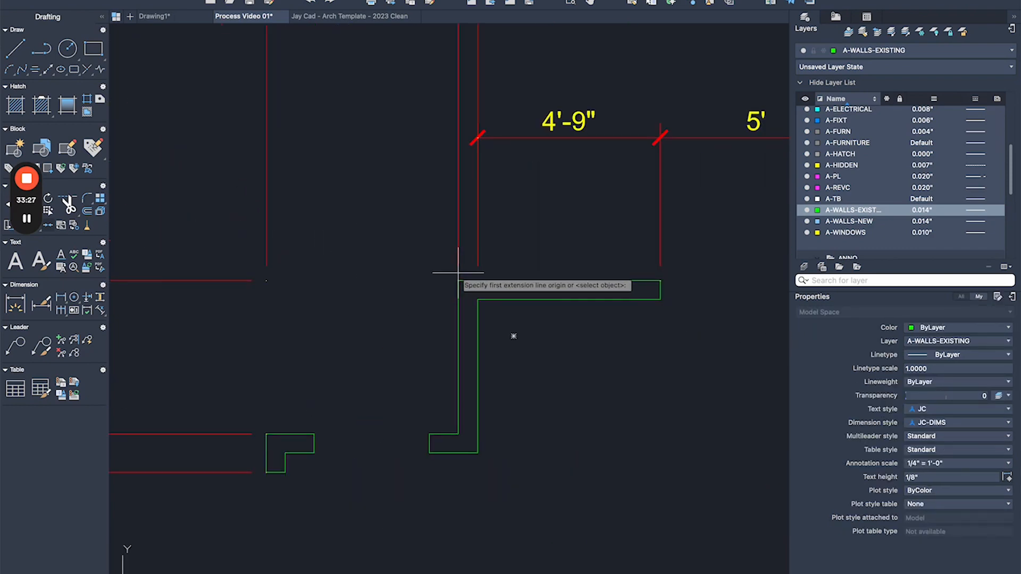
click(459, 280)
click(429, 433)
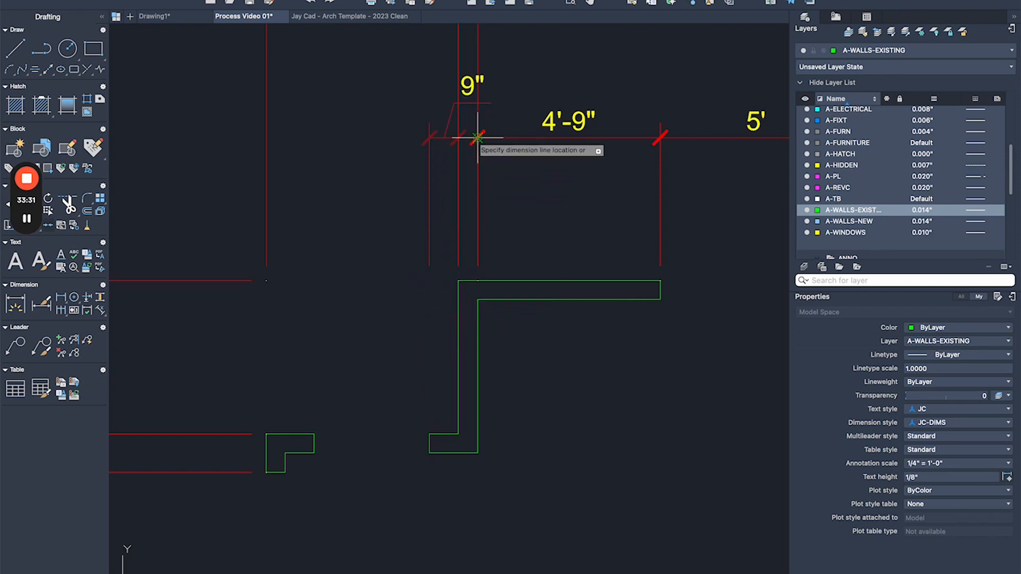
click(478, 139)
Mirror the bottom-left 1'-3", 3' and 9" dimensions to the plan's top about a horizontal line at the plan's mid-height, keeping the originals.
scroll(474, 140, down, 5)
middle_drag(448, 371, 392, 287)
scroll(434, 391, up, 5)
click(457, 340)
click(367, 366)
scroll(391, 258, down, 10)
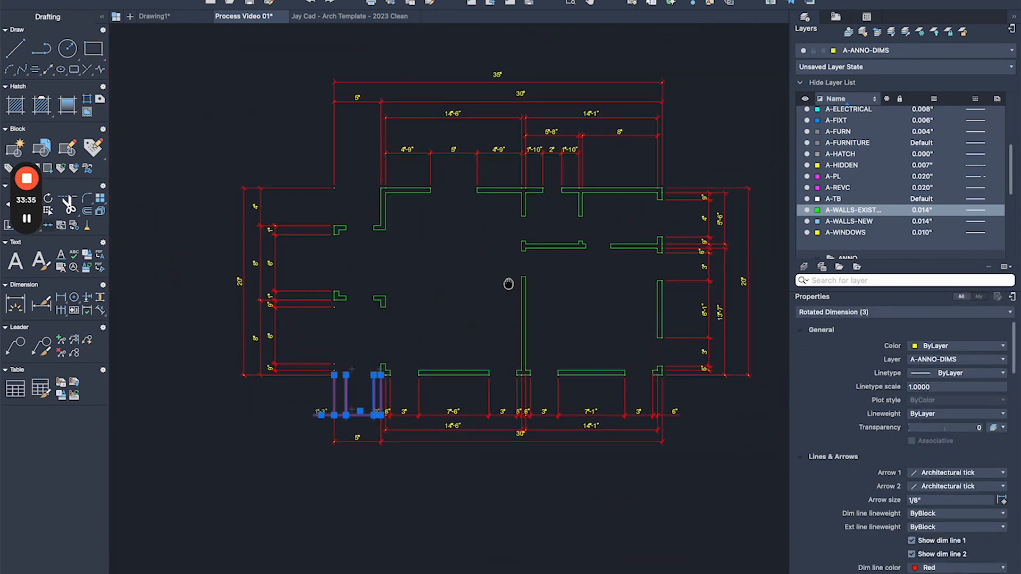
scroll(434, 194, up, 3)
text(mi)
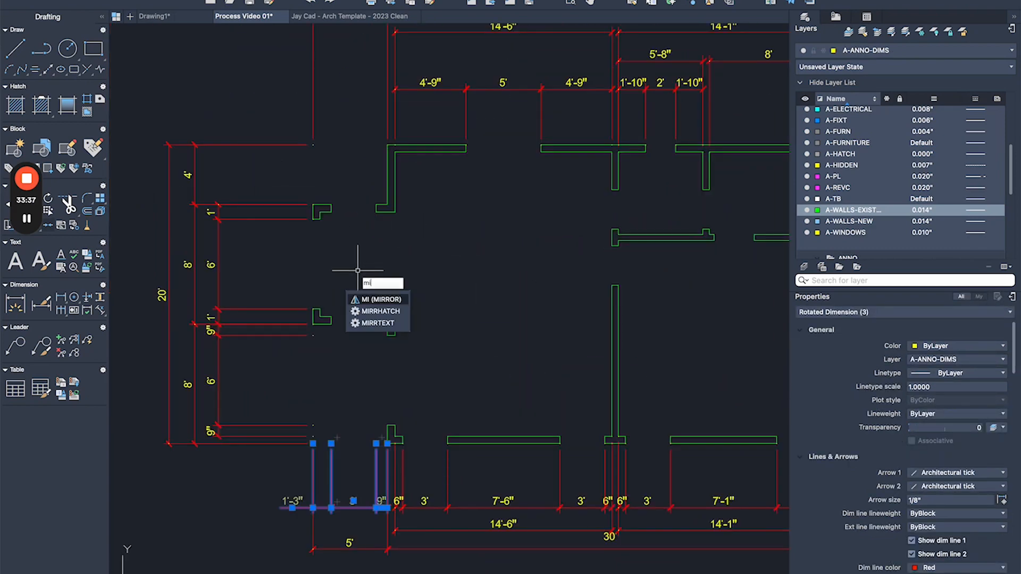
key(Return)
middle_drag(517, 353, 407, 305)
shift+right_click(360, 225)
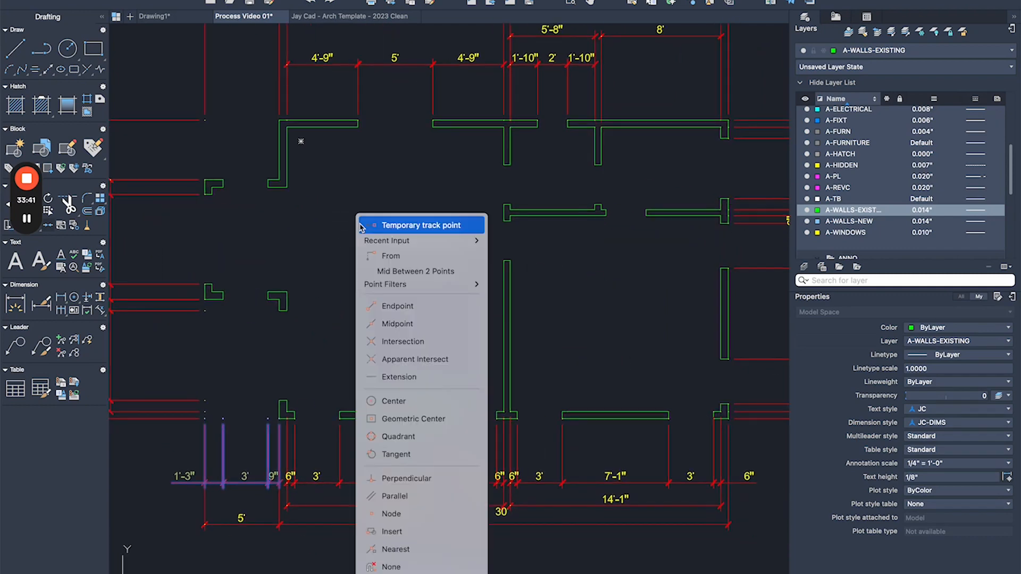
click(415, 271)
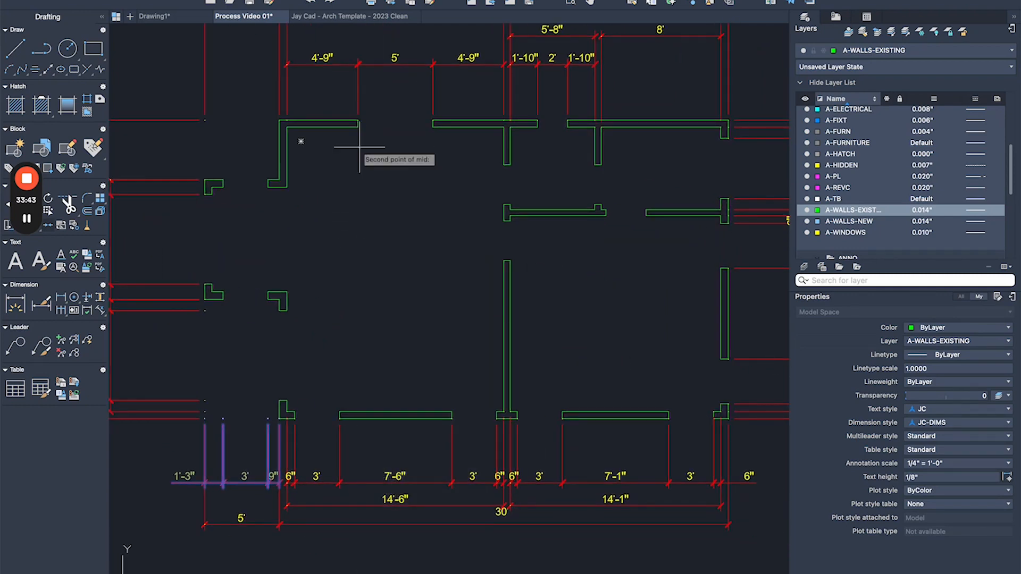
click(357, 128)
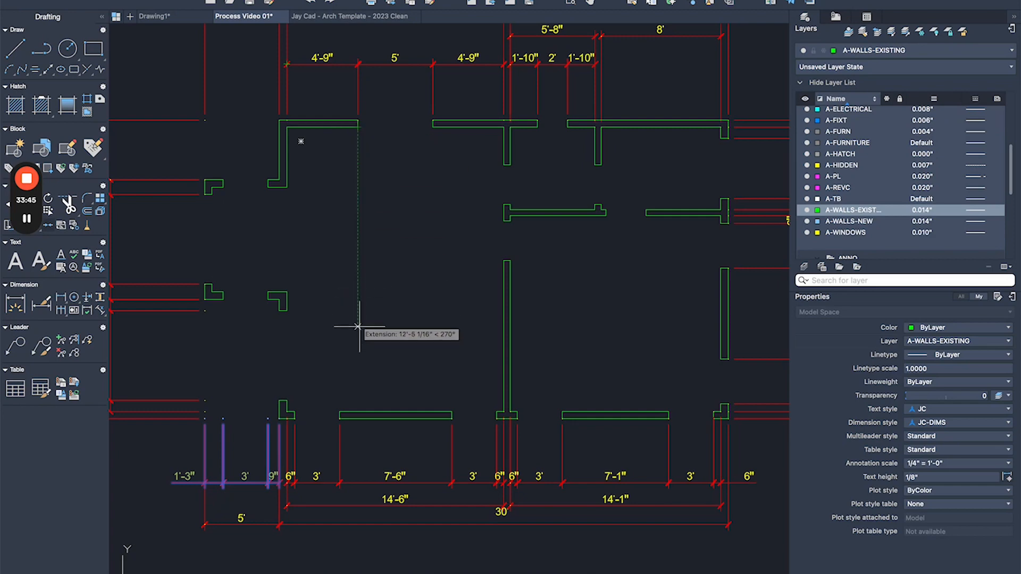
middle_drag(269, 328, 425, 330)
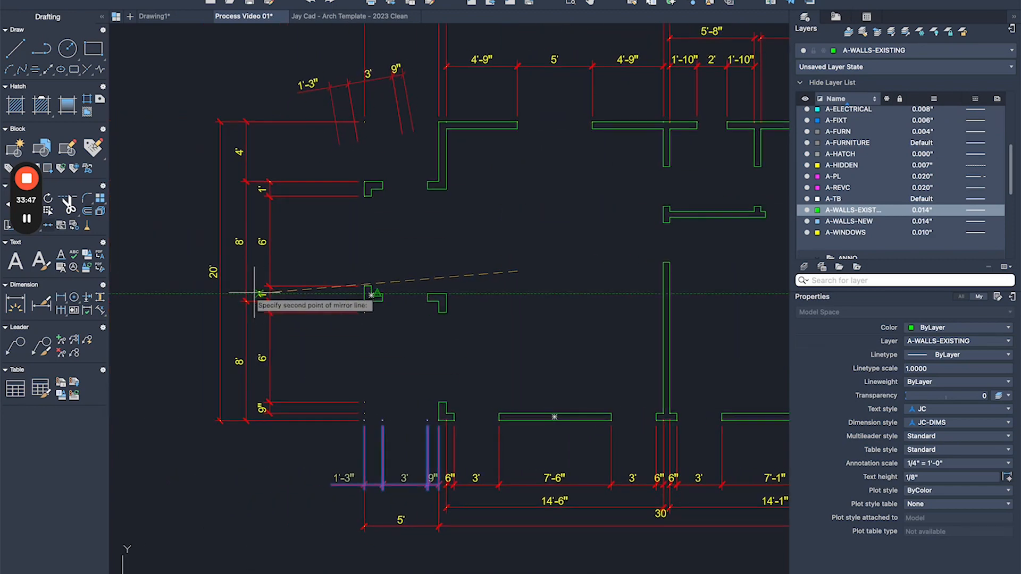
click(162, 271)
key(Return)
Stretch the mirrored 1'-3", 3' and 9" dimension lines down into line with the 4'-9" dimension in the top opening chain.
mouse_move(228, 209)
middle_down()
mouse_move(232, 344)
mouse_move(264, 324)
mouse_move(266, 279)
middle_up()
scroll(263, 347, down, 1)
scroll(319, 452, up, 1)
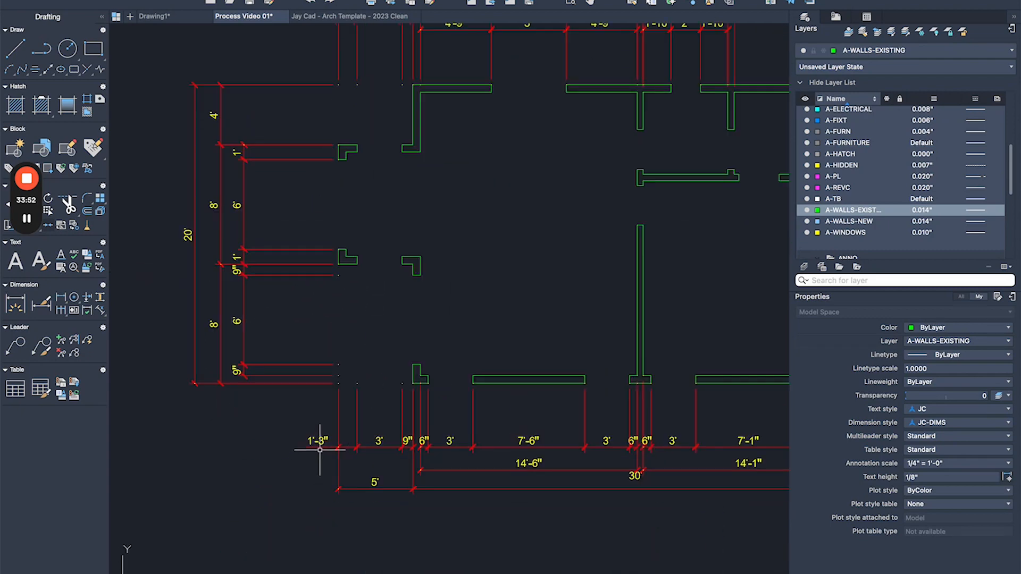
scroll(318, 446, down, 1)
scroll(288, 148, up, 1)
scroll(436, 162, up, 1)
text(s)
key(Return)
scroll(437, 191, up, 1)
click(438, 188)
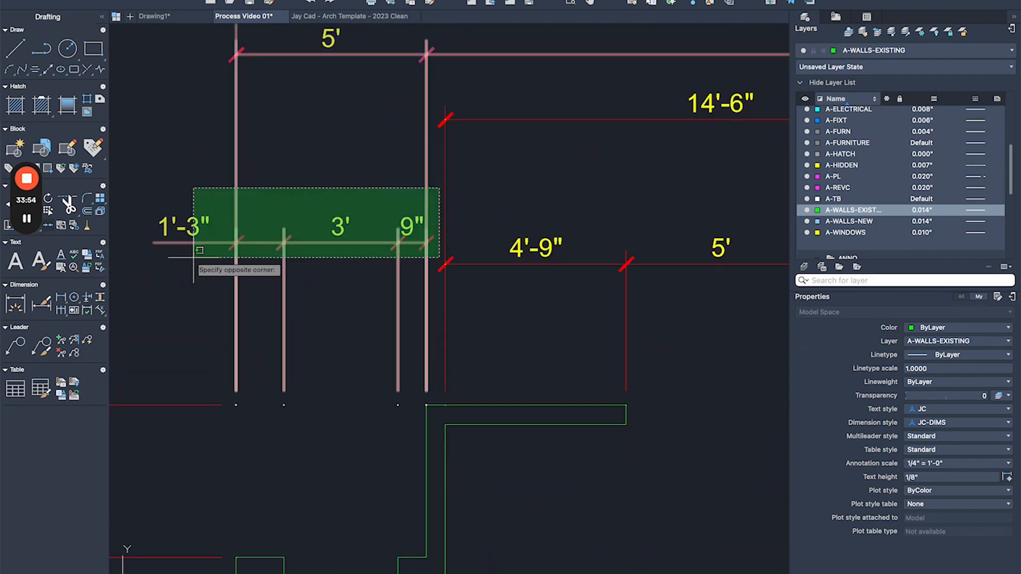
click(140, 259)
scroll(445, 257, up, 1)
key(Return)
click(415, 235)
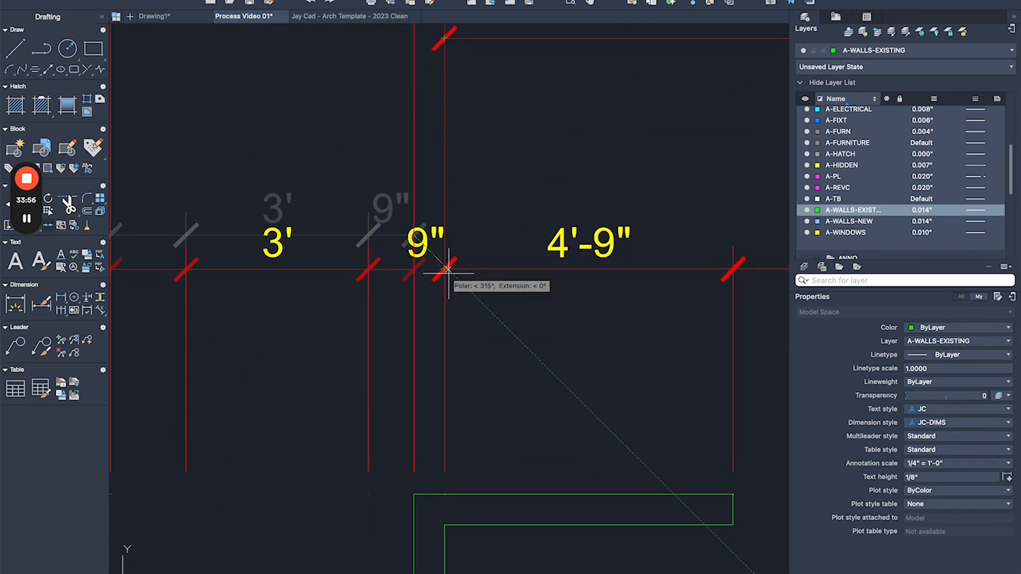
click(412, 274)
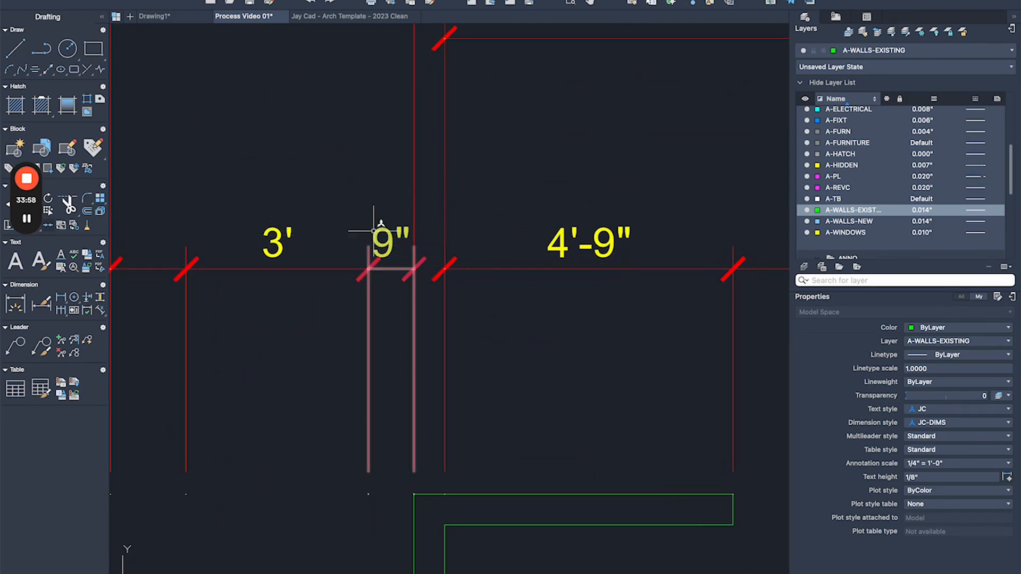
Examine the dimension chains on all sides of the floor plan for completeness and tidy alignment.
scroll(353, 228, down, 3)
scroll(391, 287, down, 2)
scroll(391, 287, up, 3)
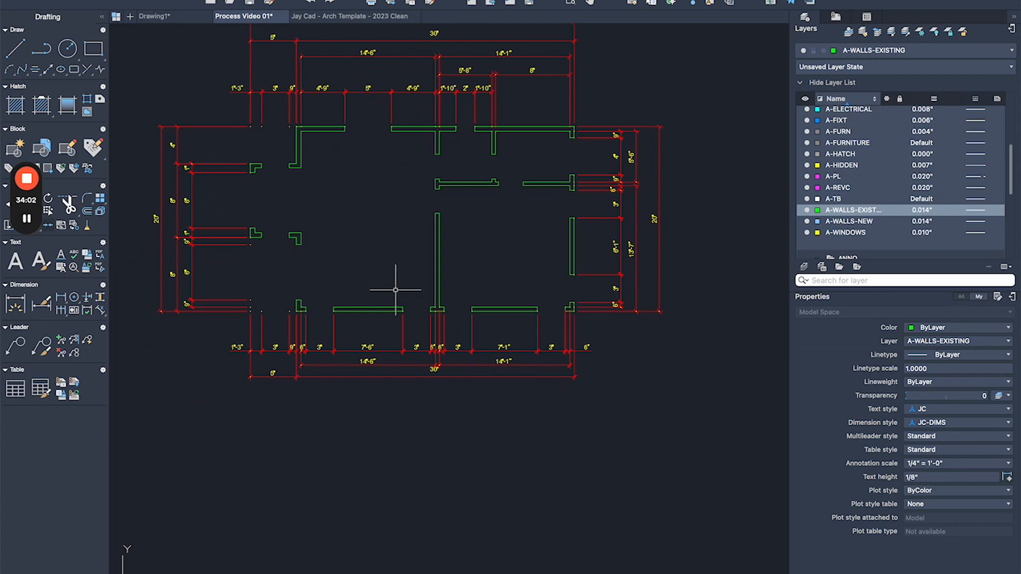
middle_drag(395, 290, 444, 291)
scroll(261, 286, up, 3)
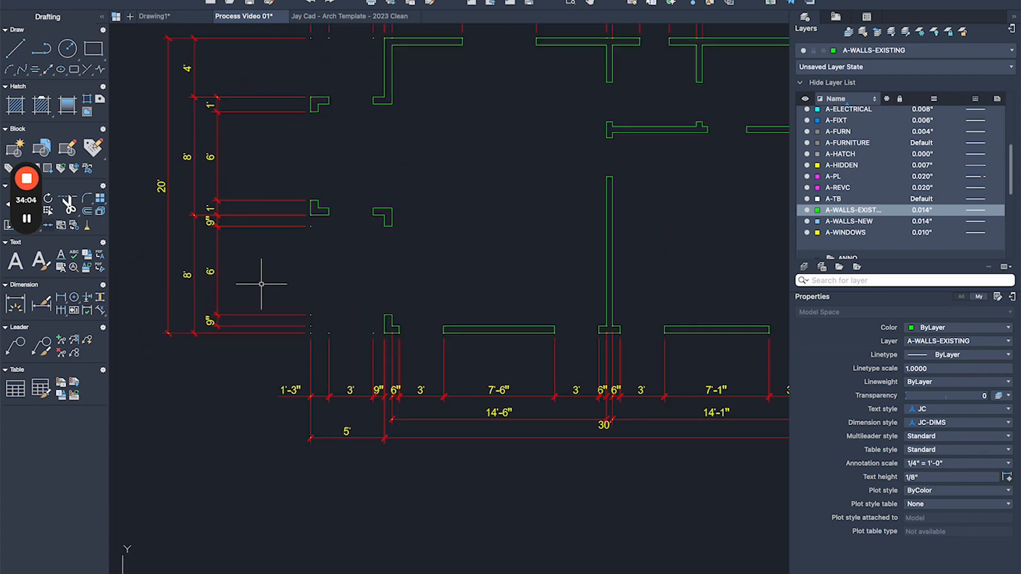
scroll(365, 227, down, 3)
middle_drag(472, 206, 431, 254)
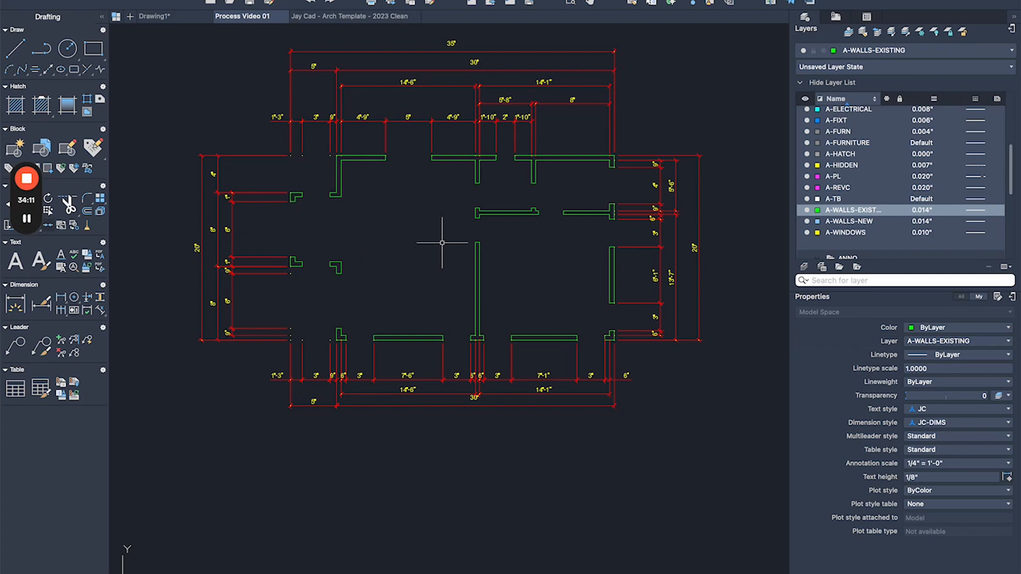
middle_drag(440, 209, 431, 241)
scroll(399, 274, up, 3)
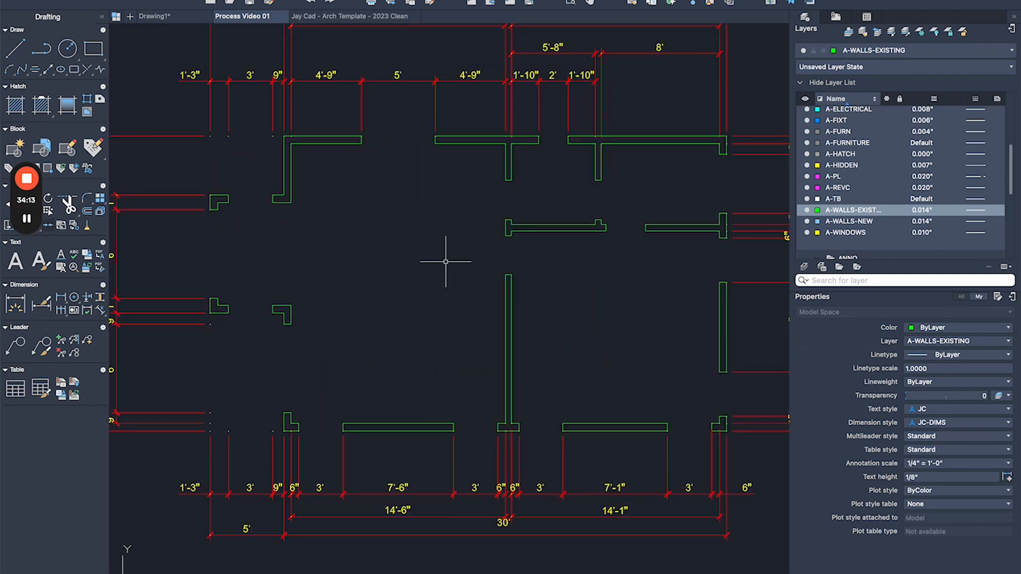
Copy the single-swing door block from the Openings section of the block library to beside the 6' opening on the plan's upper-left side.
scroll(401, 221, down, 3)
scroll(297, 258, down, 3)
middle_drag(277, 260, 437, 254)
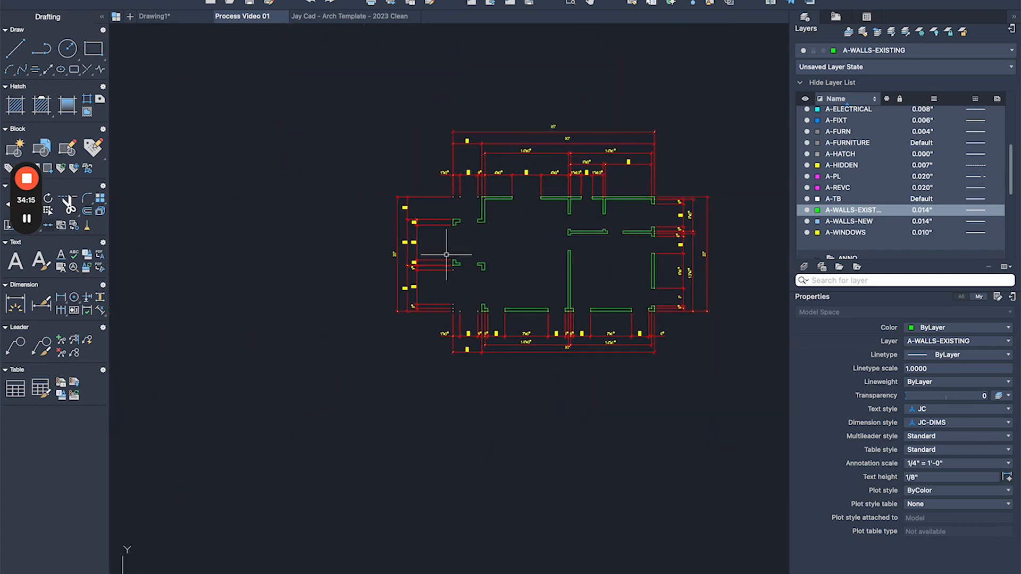
scroll(438, 255, down, 5)
middle_drag(306, 276, 553, 245)
middle_drag(302, 233, 467, 316)
scroll(416, 266, up, 4)
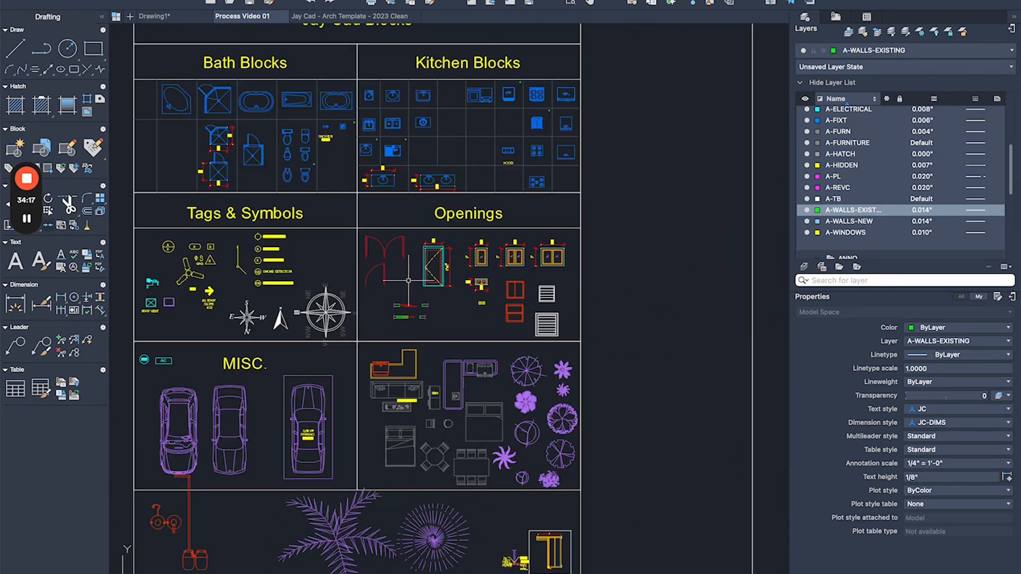
scroll(411, 275, up, 4)
click(334, 280)
text(c)
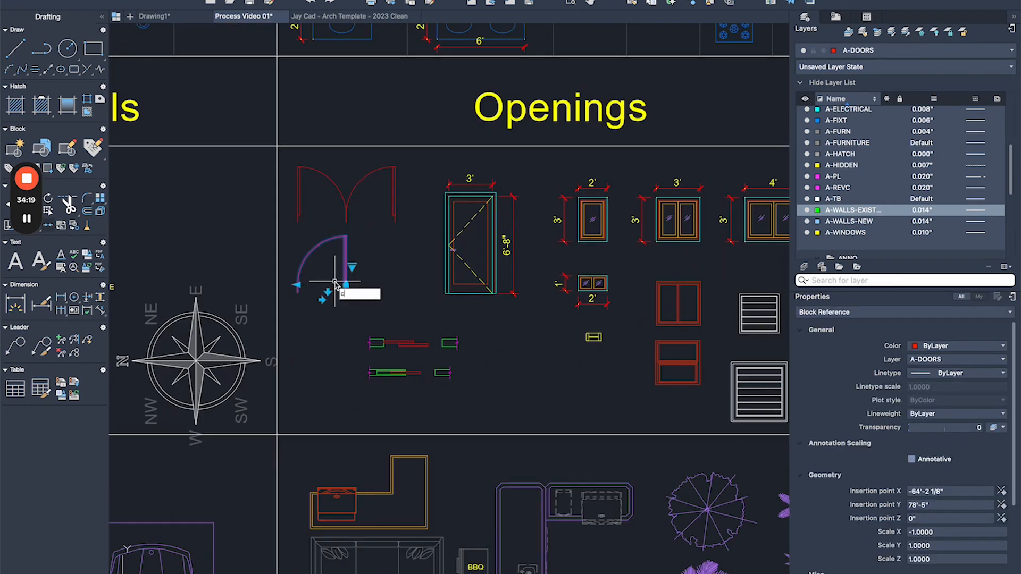
text(o)
key(Return)
scroll(344, 285, up, 5)
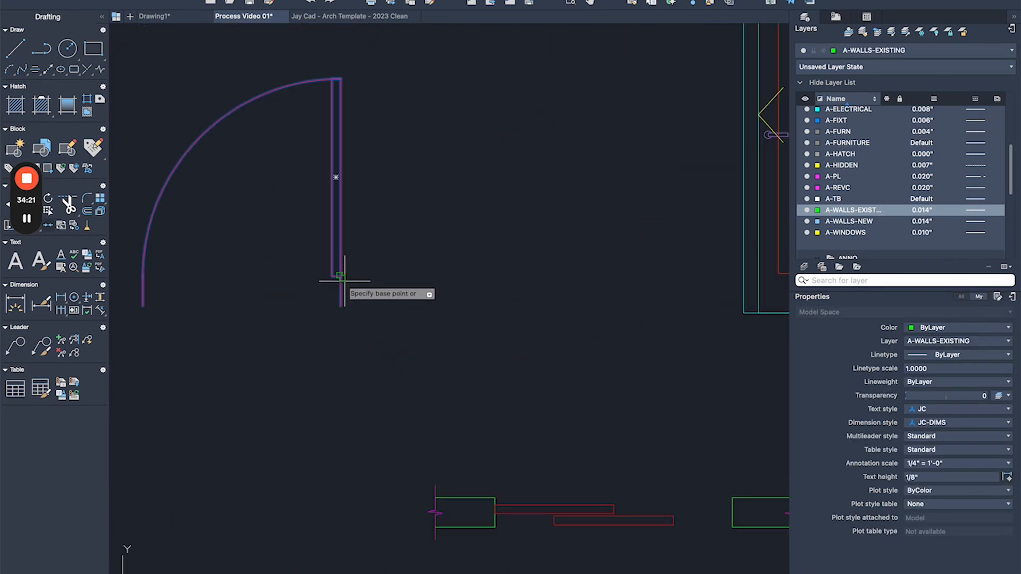
click(346, 280)
scroll(348, 280, down, 10)
middle_drag(636, 294, 380, 269)
scroll(401, 287, up, 8)
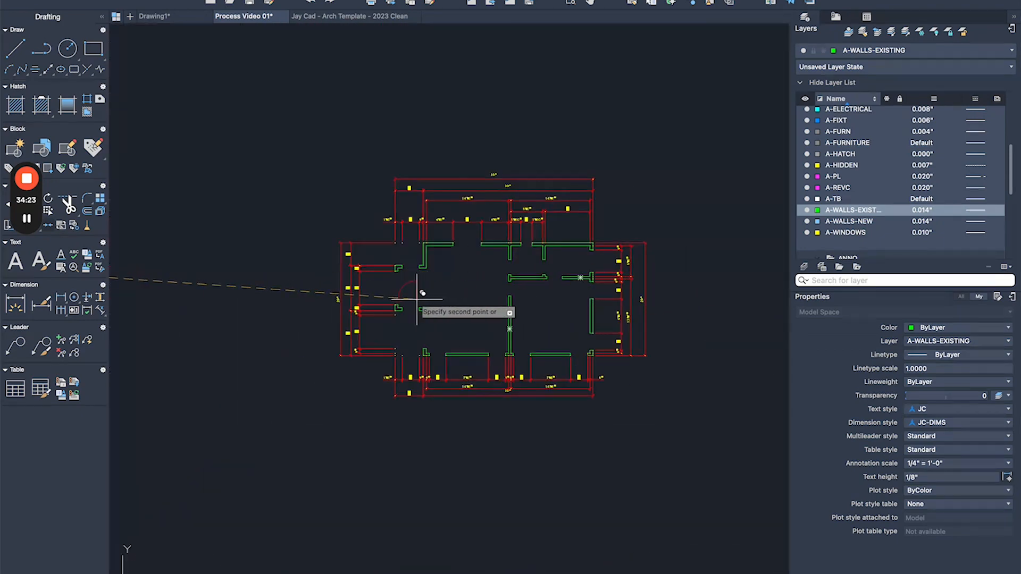
click(286, 245)
key(Escape)
Rotate the copied door block 90° counterclockwise about its hinge corner.
middle_drag(285, 245, 392, 285)
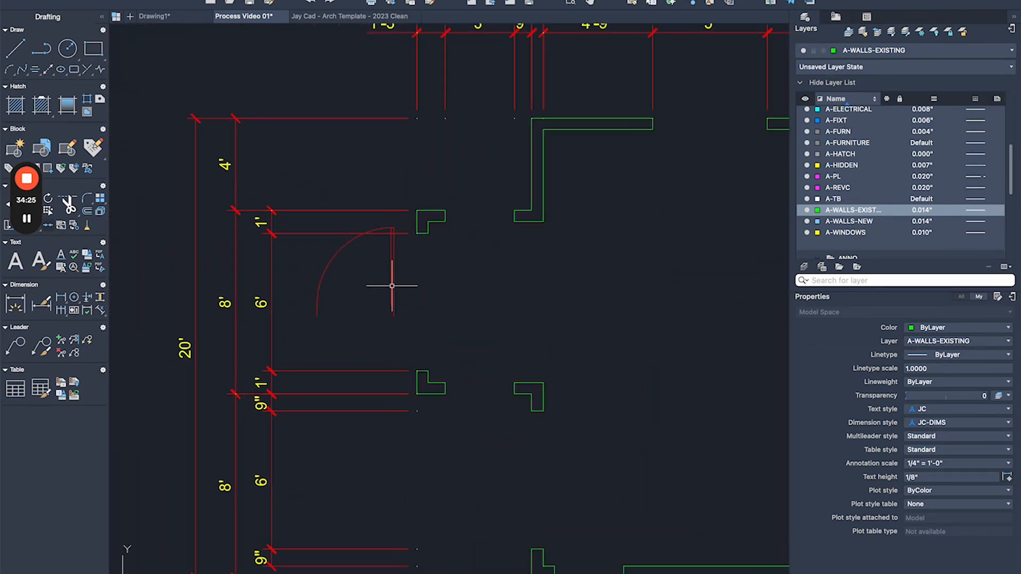
click(392, 285)
scroll(361, 291, up, 3)
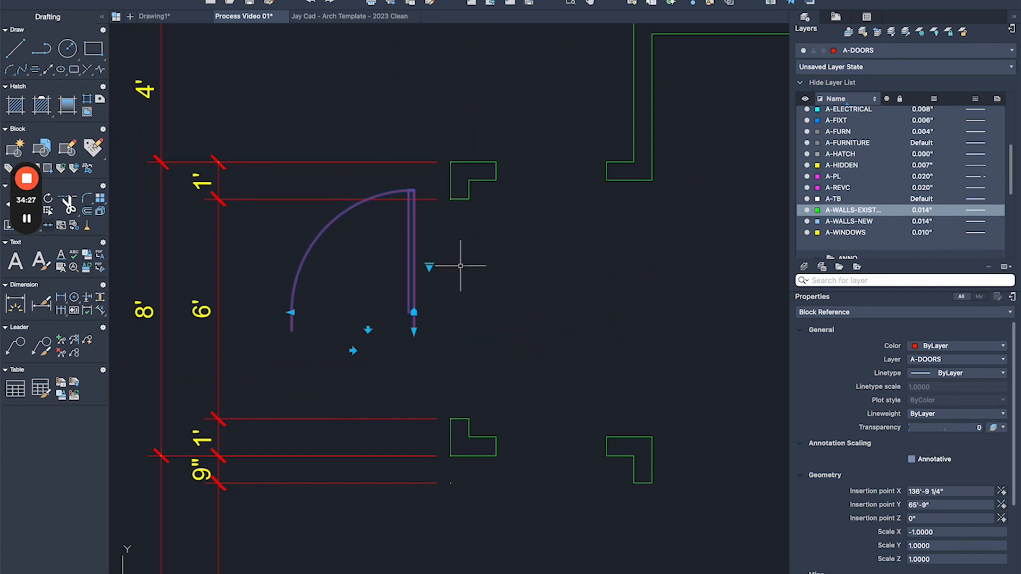
text(ro)
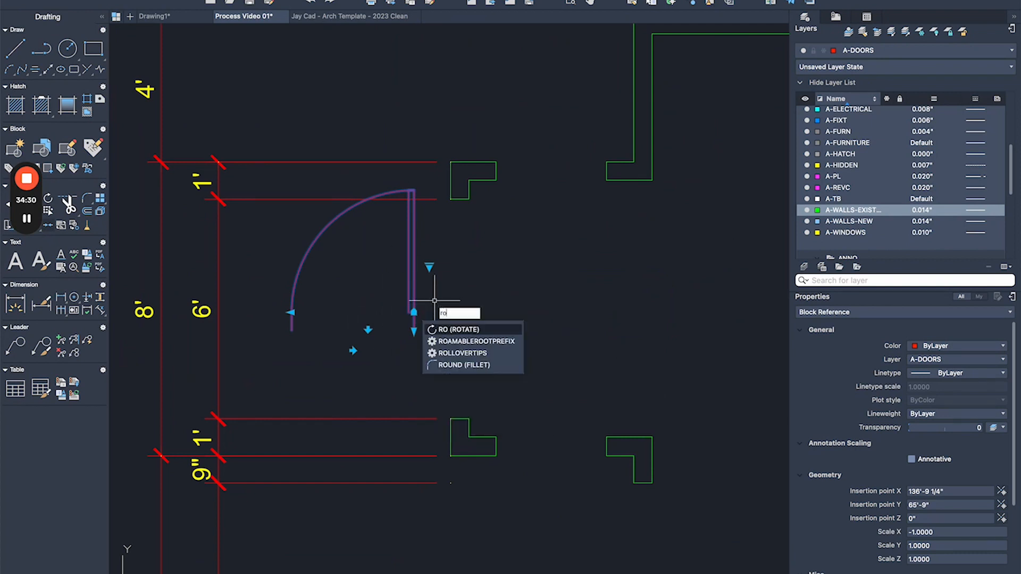
key(Return)
click(415, 313)
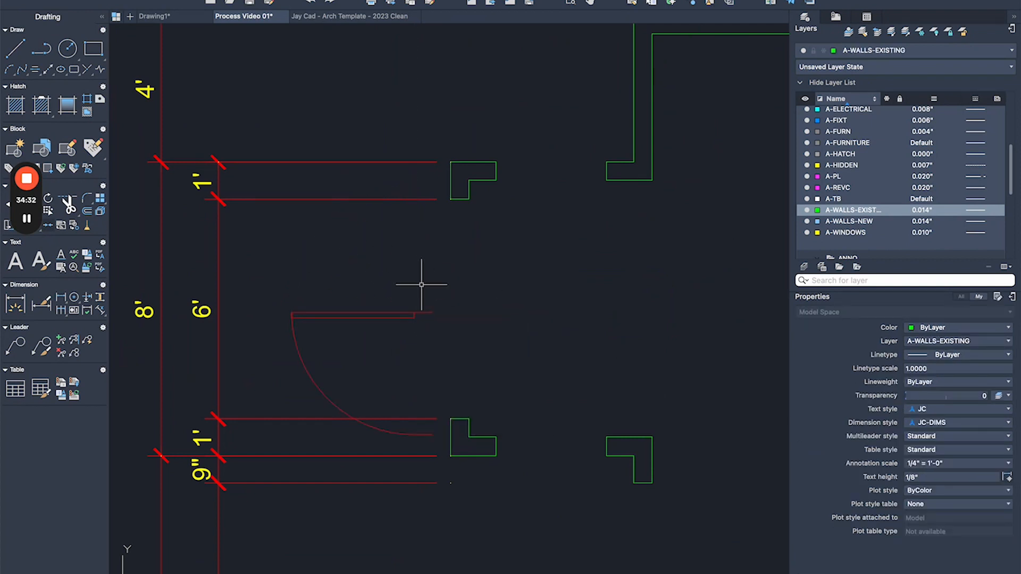
Move the door by its hinge corner onto the lower-left corner of the wall piece at the upper end of the left-side 6' opening.
click(420, 299)
text(m)
key(Return)
click(414, 312)
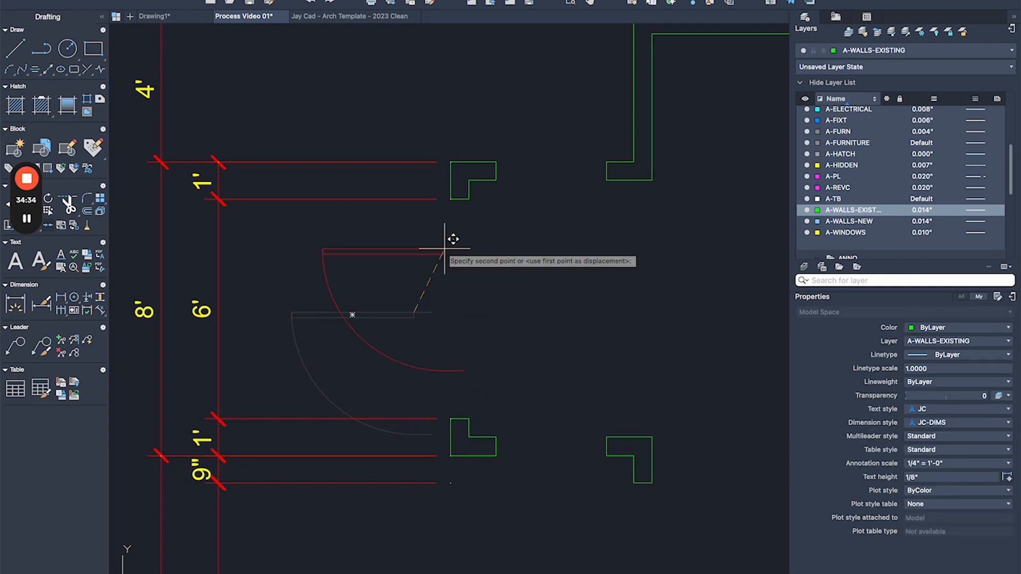
scroll(452, 217, up, 3)
click(449, 189)
scroll(439, 200, down, 3)
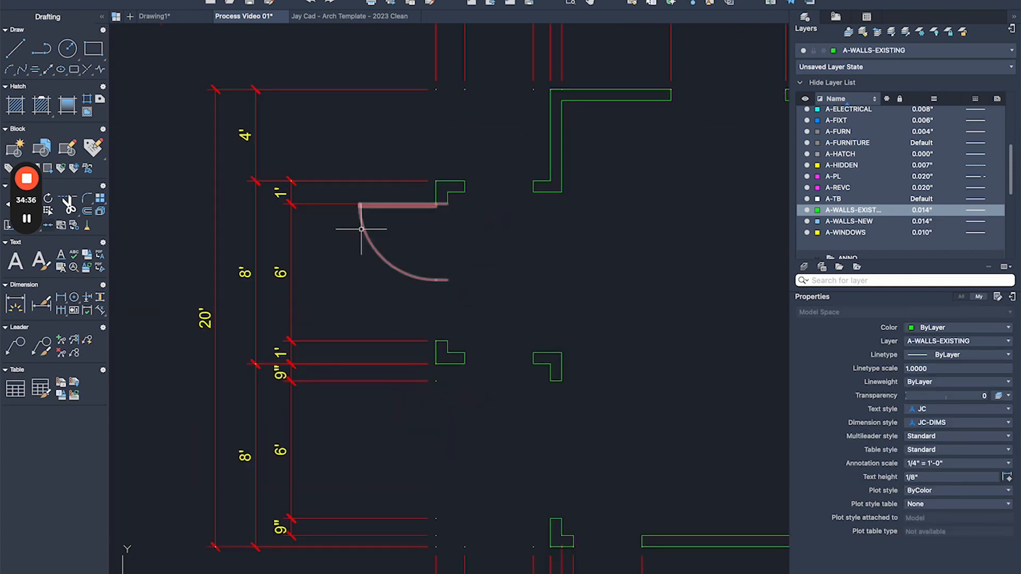
scroll(362, 229, down, 5)
scroll(475, 180, up, 4)
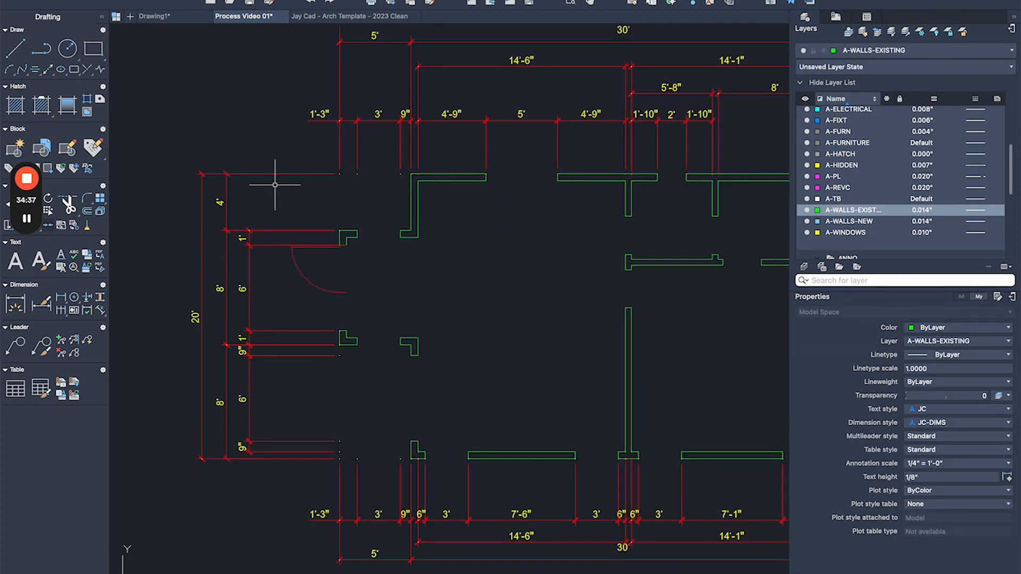
Modify the JC-DIMS dimension style so that its dimension lines use the HIDDEN linetype.
mouse_move(271, 186)
middle_down()
mouse_move(326, 295)
mouse_move(362, 180)
middle_up()
scroll(362, 180, down, 3)
middle_drag(620, 259, 537, 246)
scroll(563, 356, up, 3)
scroll(434, 186, down, 3)
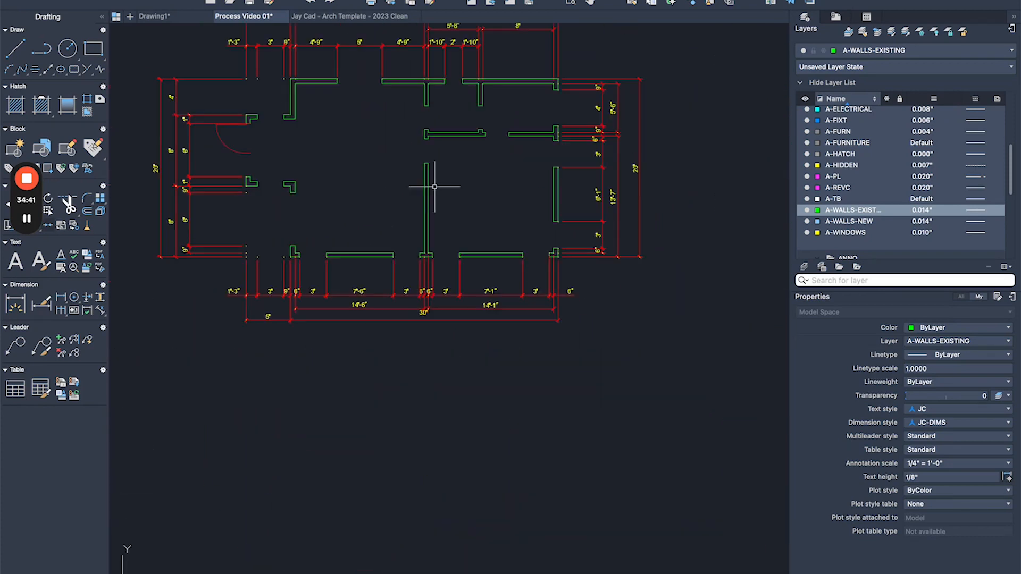
scroll(434, 186, up, 2)
middle_drag(371, 230, 513, 329)
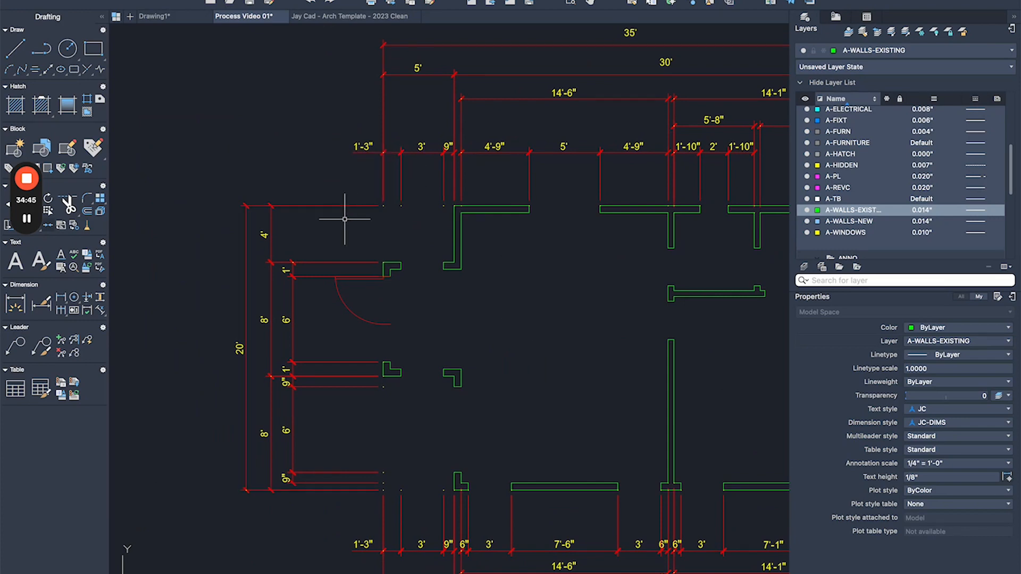
text(t)
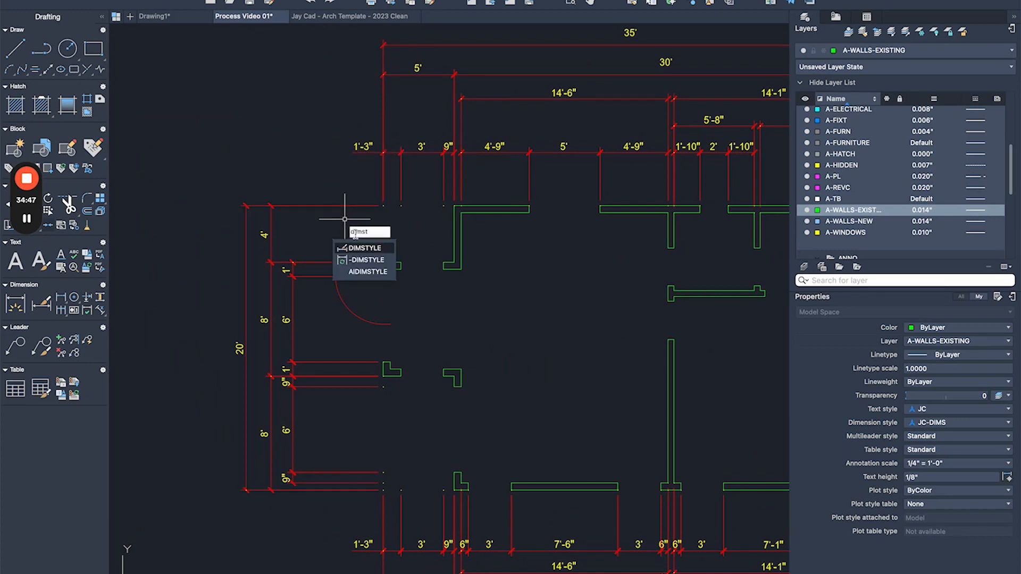
key(Return)
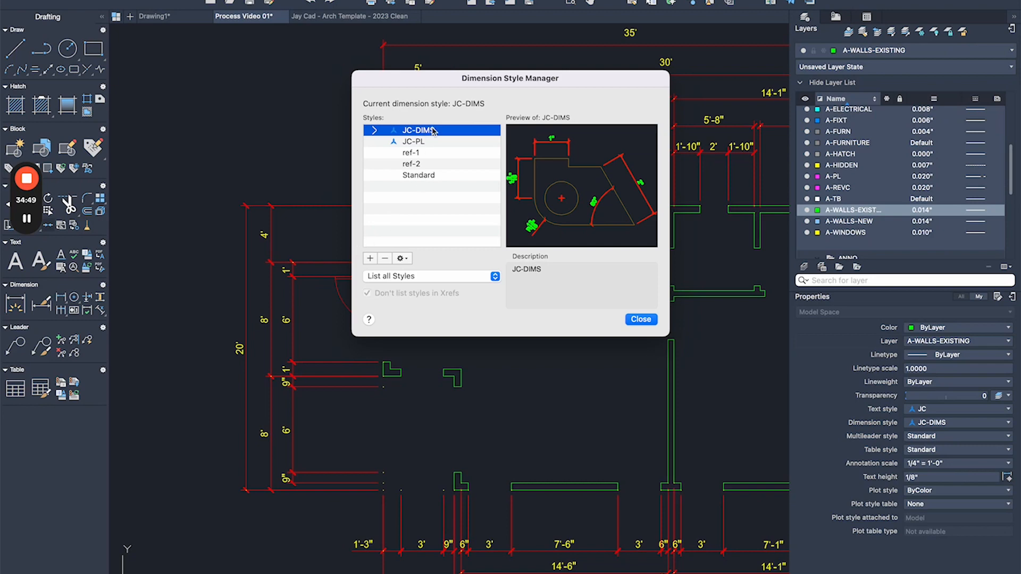
click(407, 258)
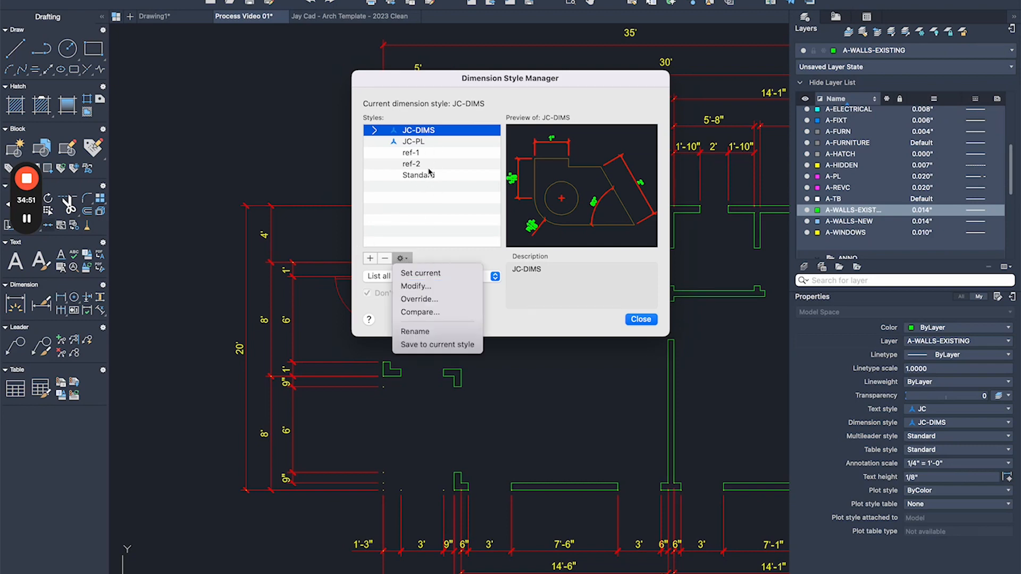
click(416, 287)
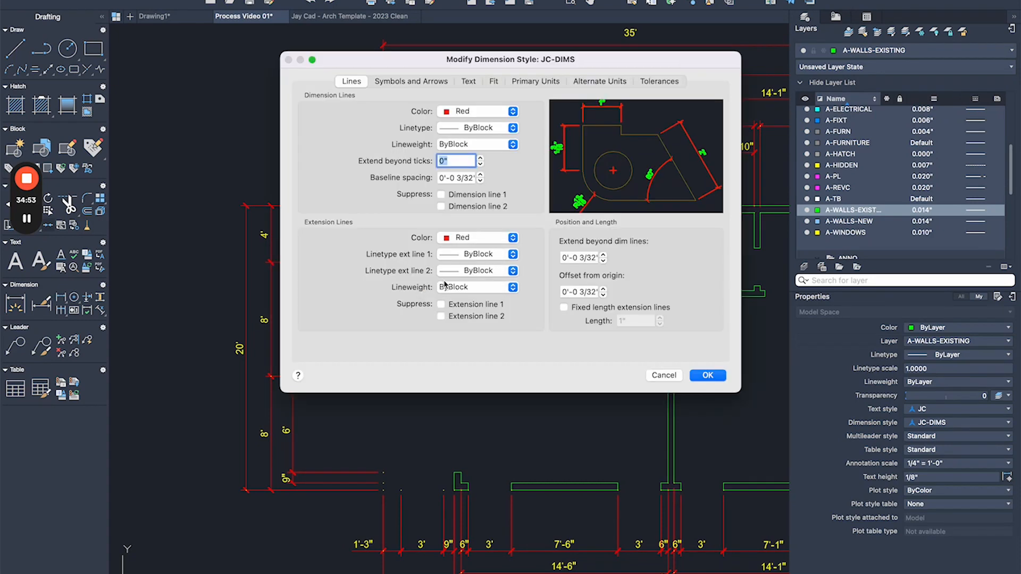
click(501, 129)
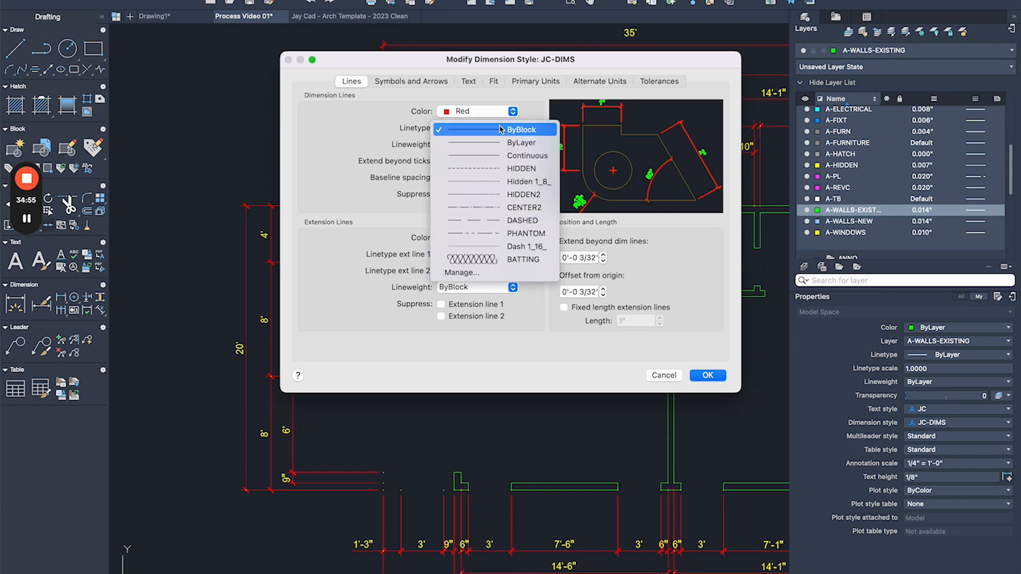
click(480, 169)
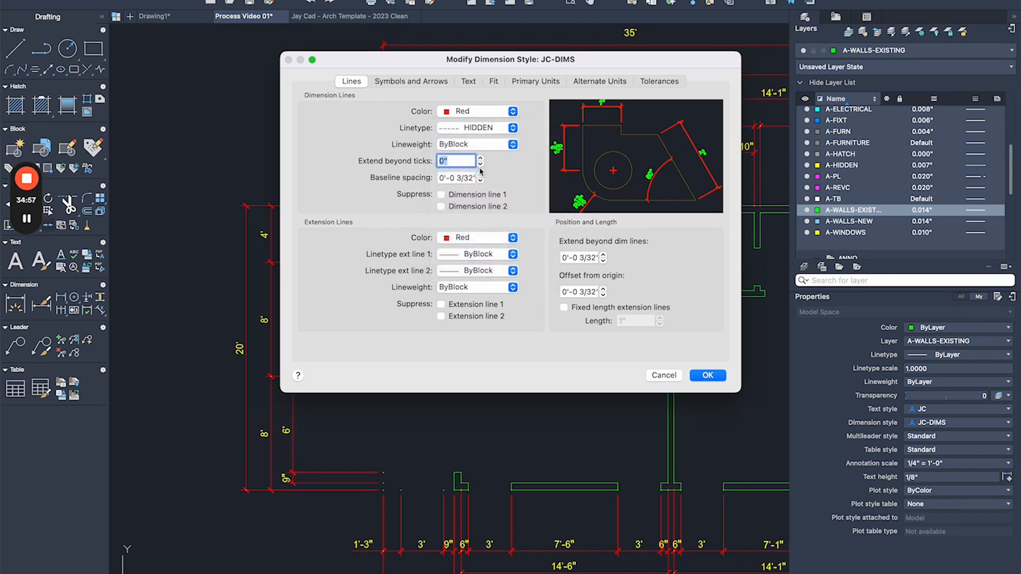
Set the linetype of both extension lines to HIDDEN in JC-DIMS, then apply the style changes and close the style manager.
click(482, 256)
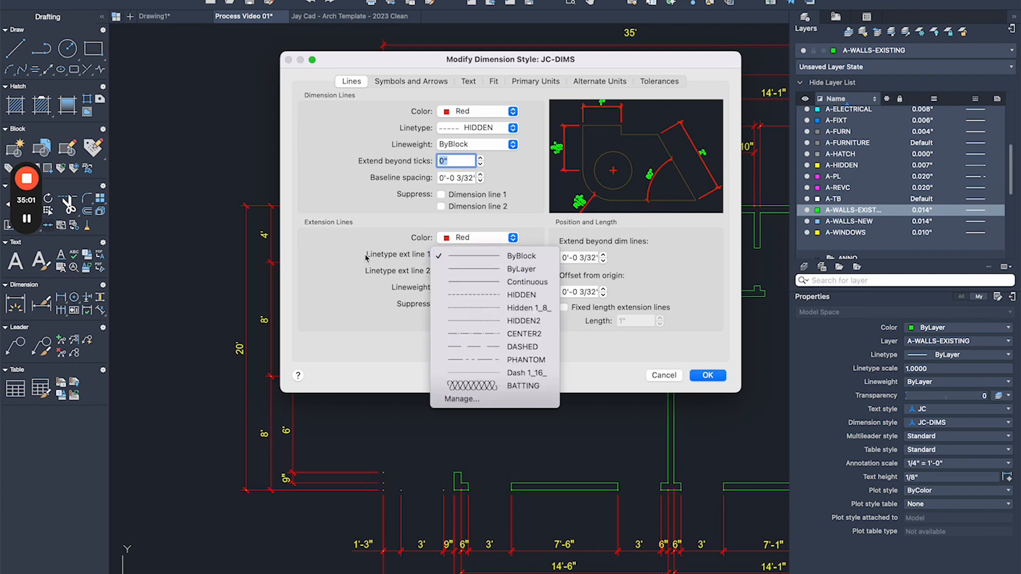
click(365, 258)
click(482, 256)
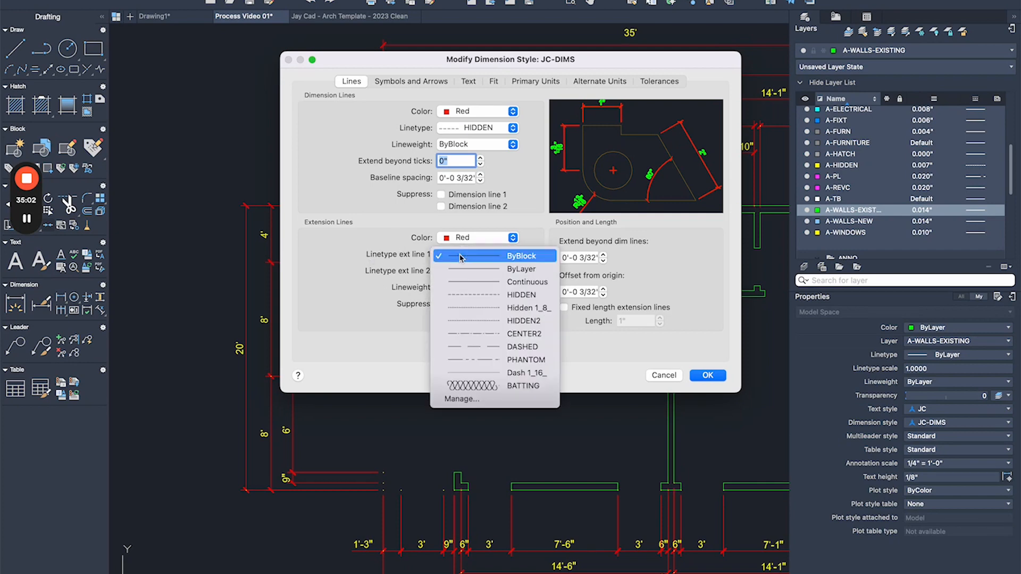
click(464, 295)
click(482, 271)
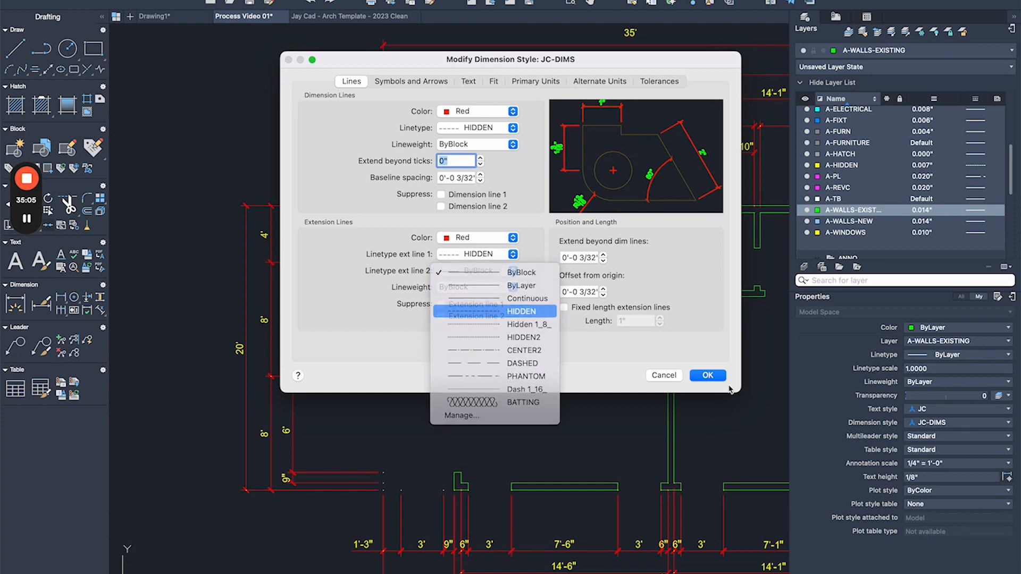
click(468, 308)
click(707, 375)
click(640, 317)
Examine how the dimension chains around the whole floor plan look with the modified linetypes.
scroll(570, 360, down, 5)
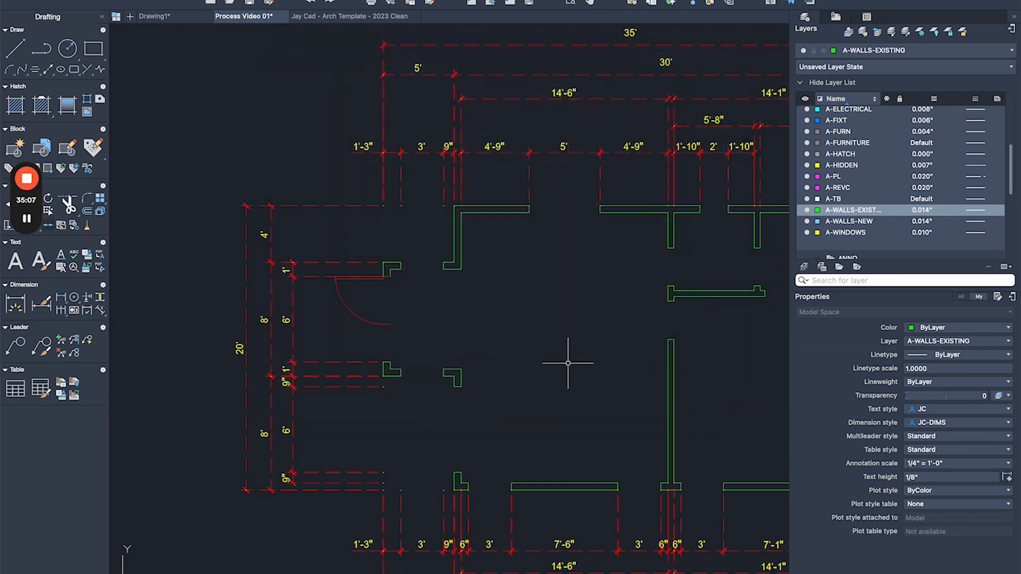
scroll(372, 224, up, 2)
middle_drag(392, 194, 499, 246)
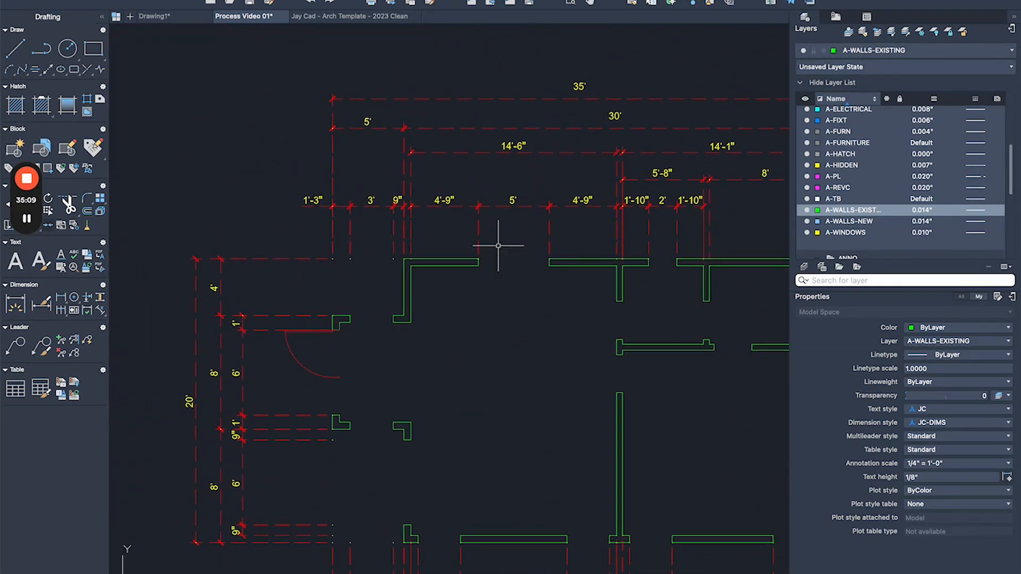
scroll(501, 240, down, 2)
scroll(421, 229, up, 2)
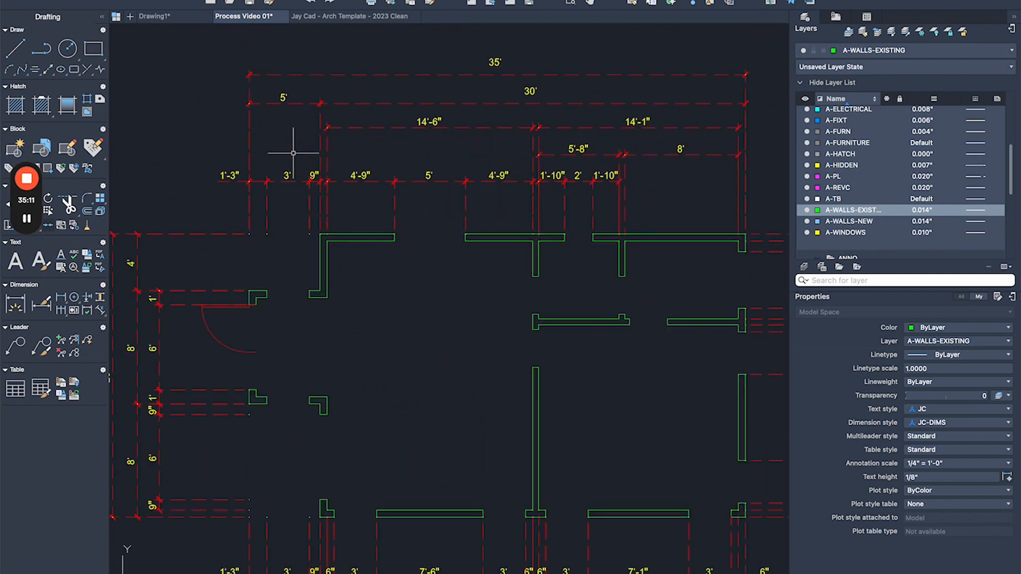
scroll(363, 164, down, 2)
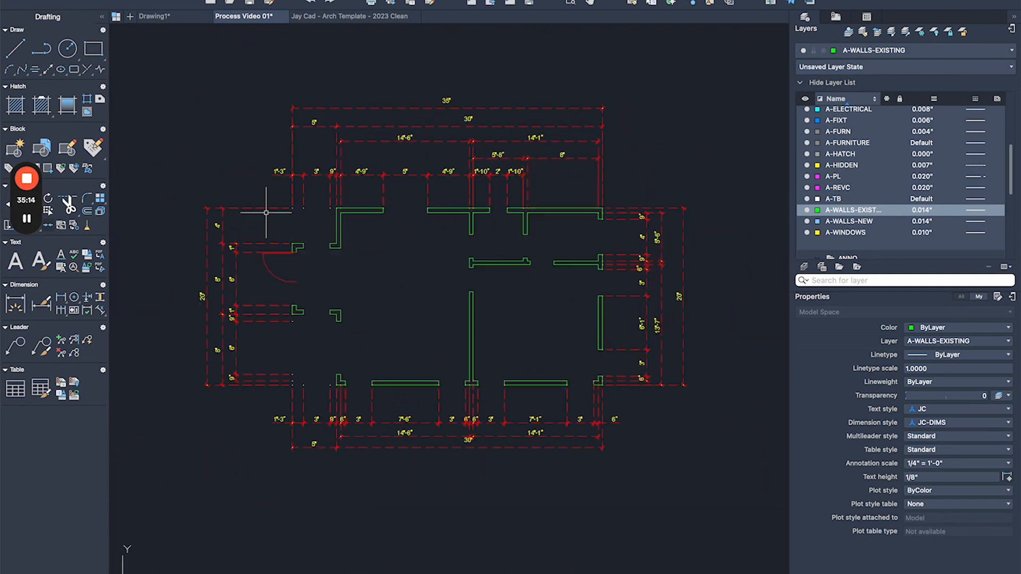
middle_drag(266, 212, 317, 167)
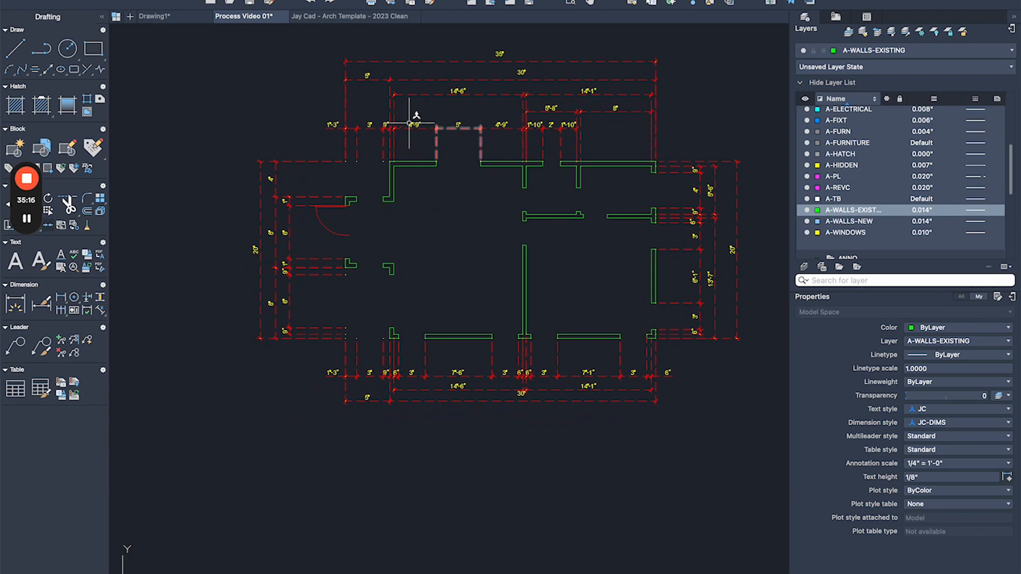
Shorten the door block in the left-side 6' opening so its swing ends at the middle of the opening.
scroll(325, 211, up, 3)
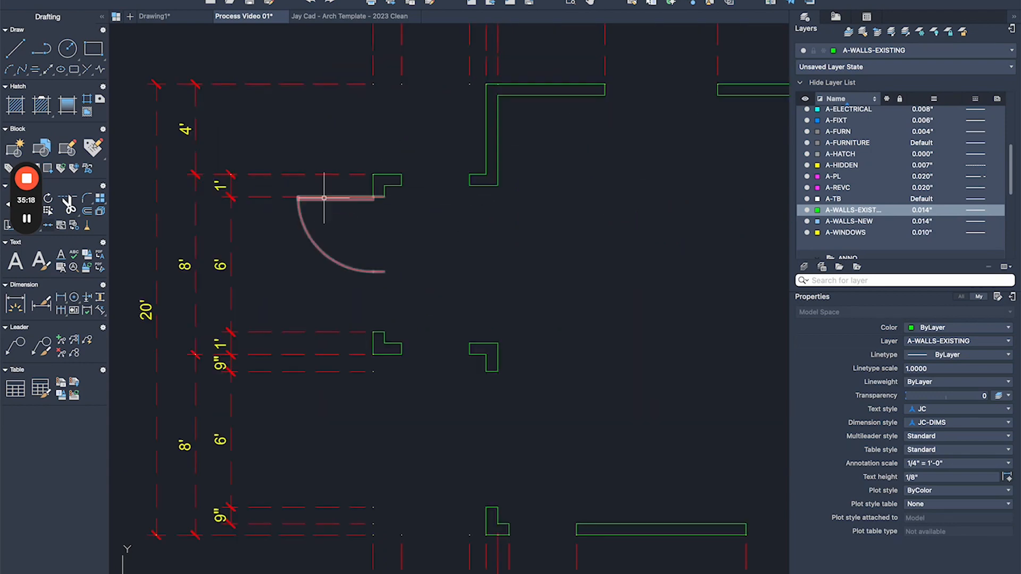
scroll(324, 198, down, 2)
scroll(330, 200, up, 4)
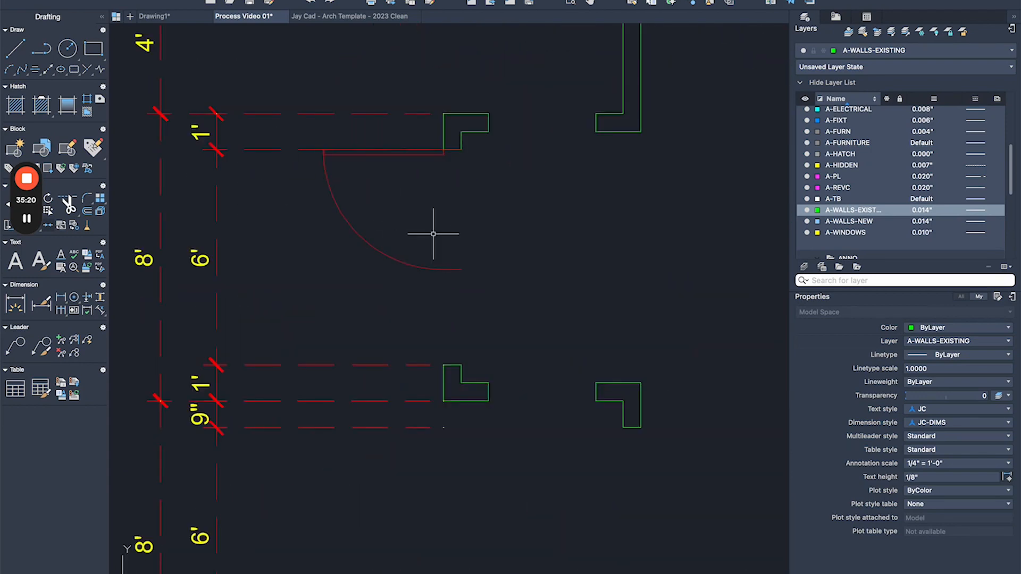
click(393, 258)
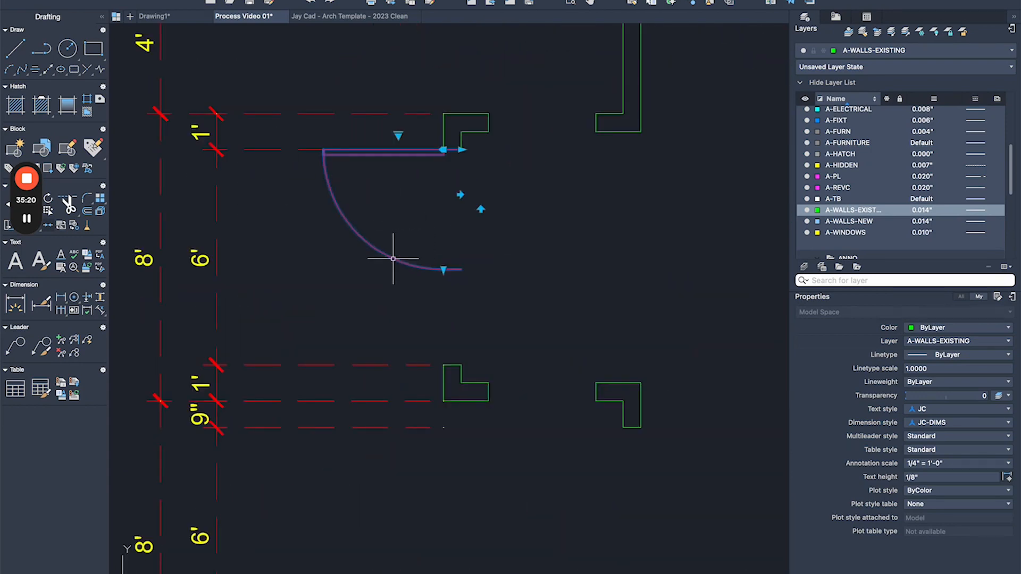
click(443, 257)
Mirror the door about a horizontal line through its swing end, keeping the original, to form a double door in the 6' opening.
text(mi)
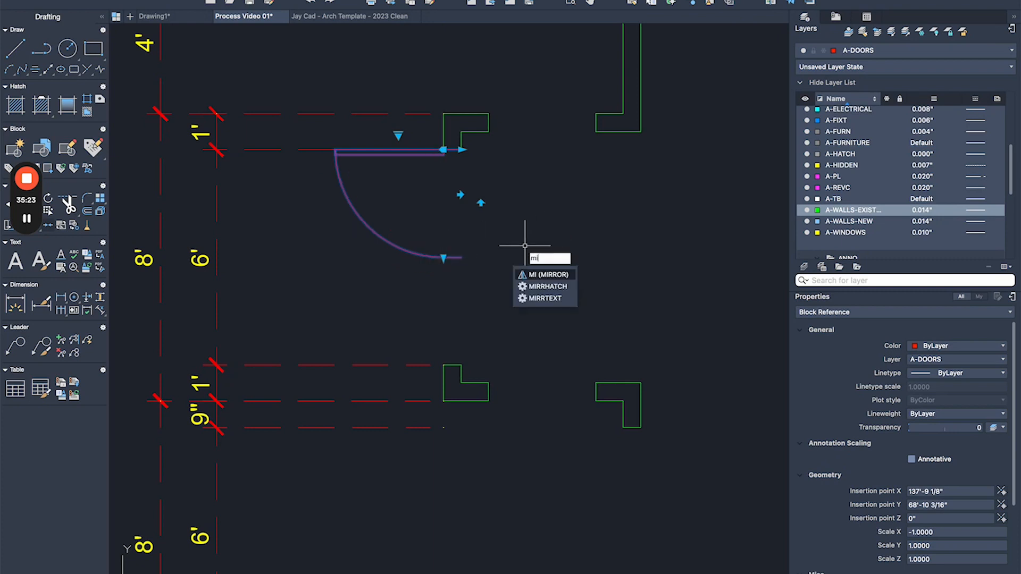
key(Return)
click(443, 257)
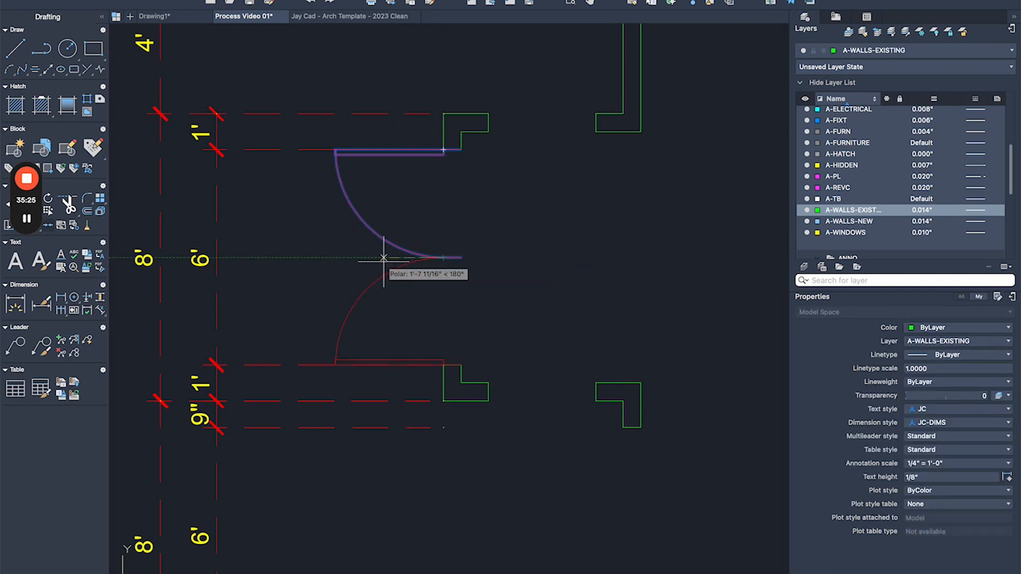
click(383, 260)
key(Return)
Freeze the dimension layer by picking one of the dimensions above the plan.
scroll(383, 261, down, 4)
middle_drag(485, 246, 363, 253)
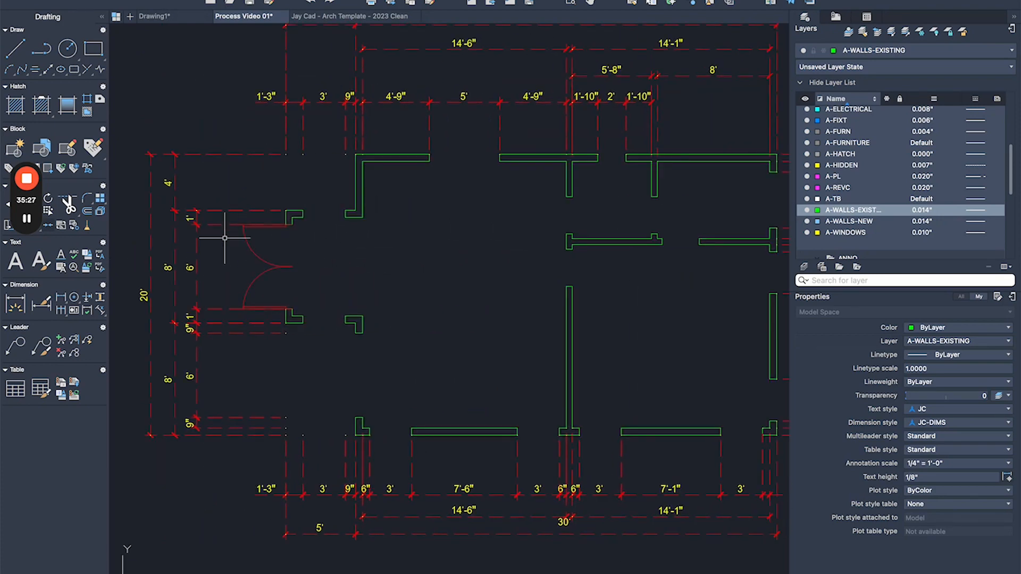
scroll(355, 254, down, 2)
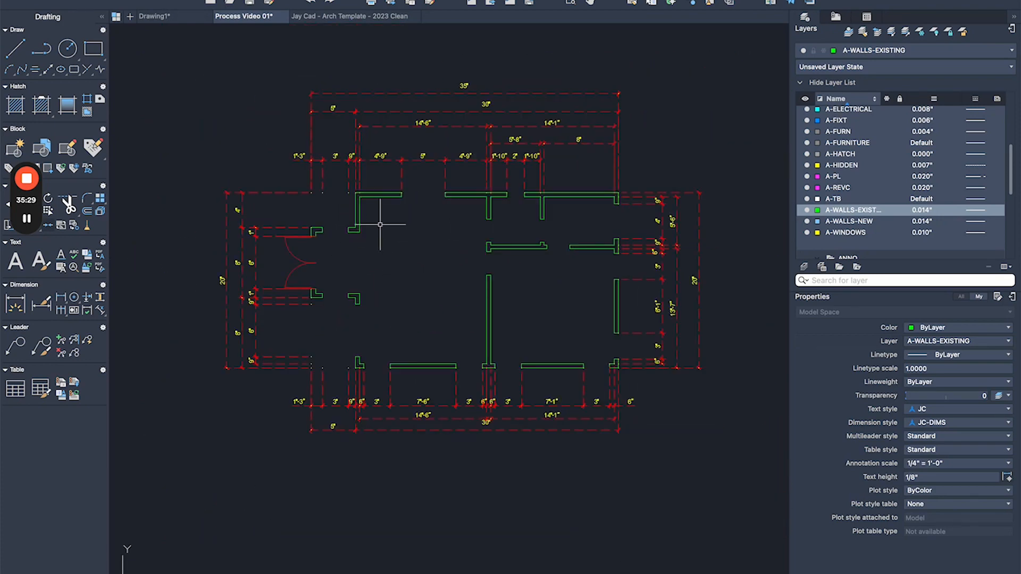
text(lay)
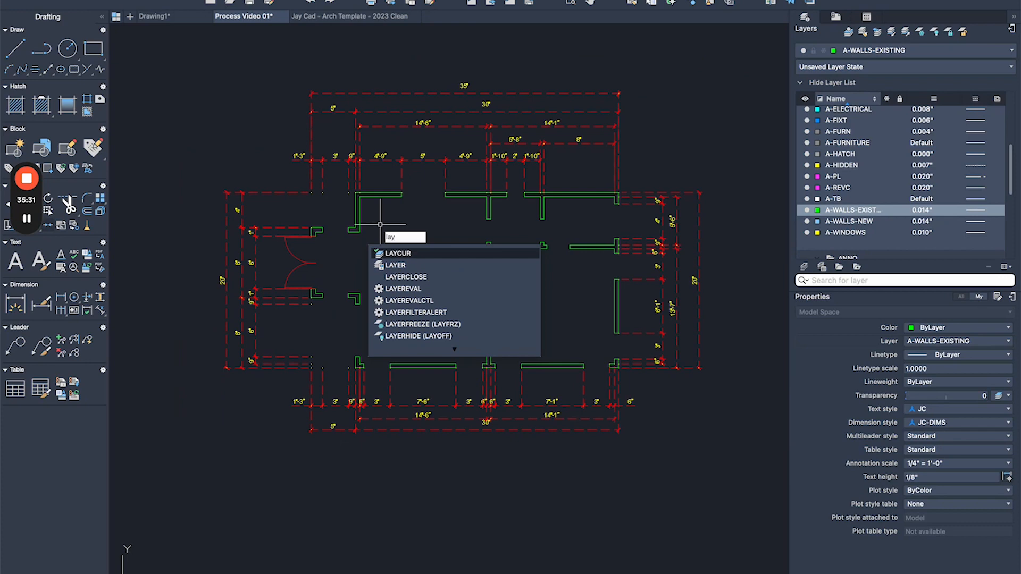
text(f)
key(Return)
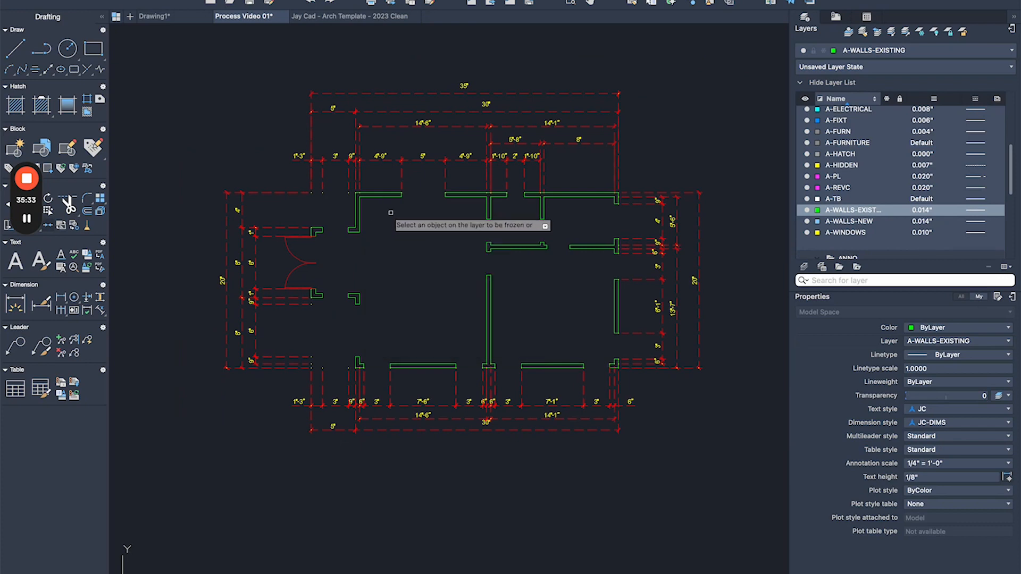
click(389, 157)
key(Return)
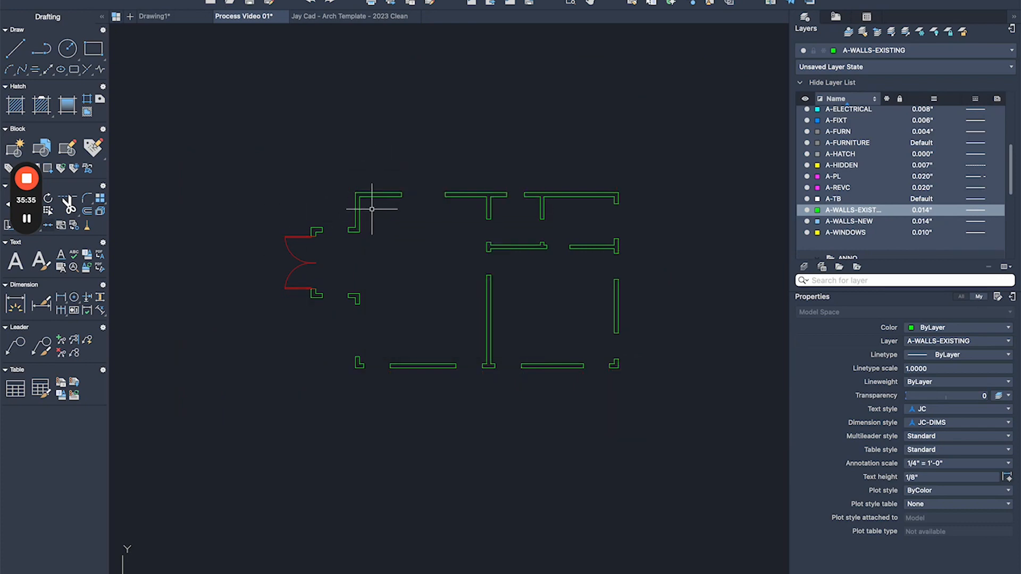
Thaw the A-ANNO-DIMS layer and freeze it again.
scroll(883, 191, up, 5)
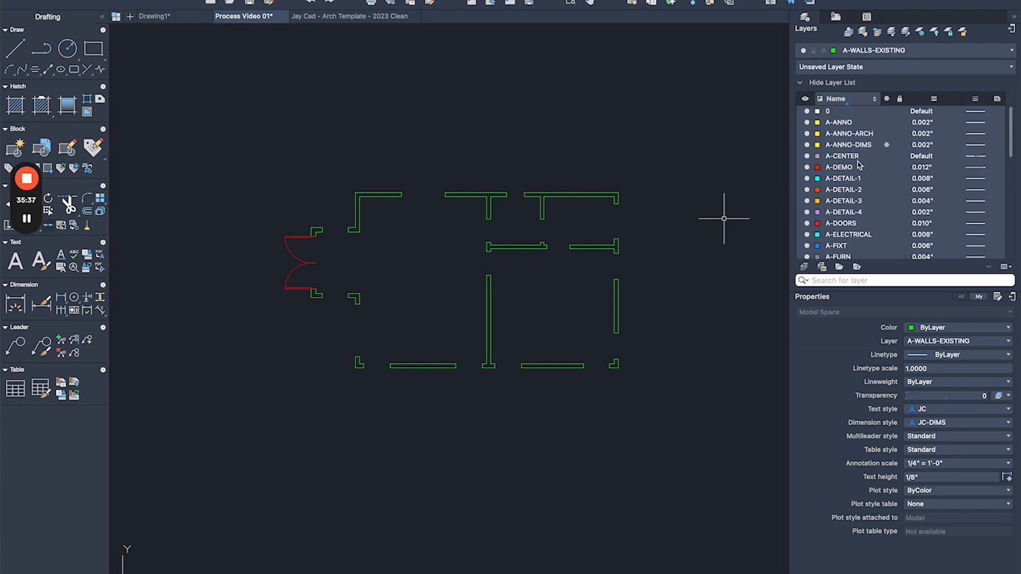
click(886, 145)
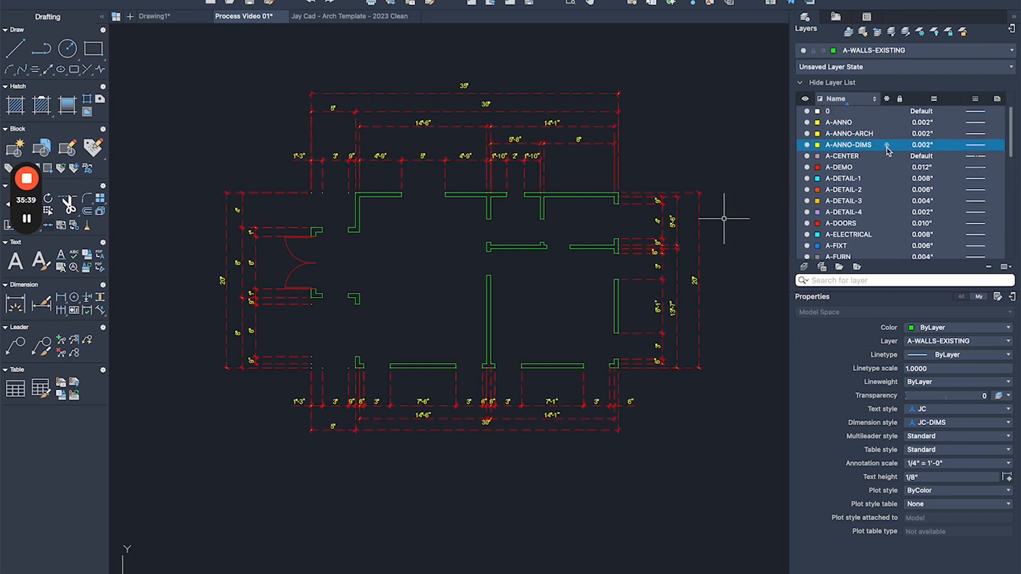
click(886, 146)
Make A-DOORS the current layer.
scroll(267, 178, up, 3)
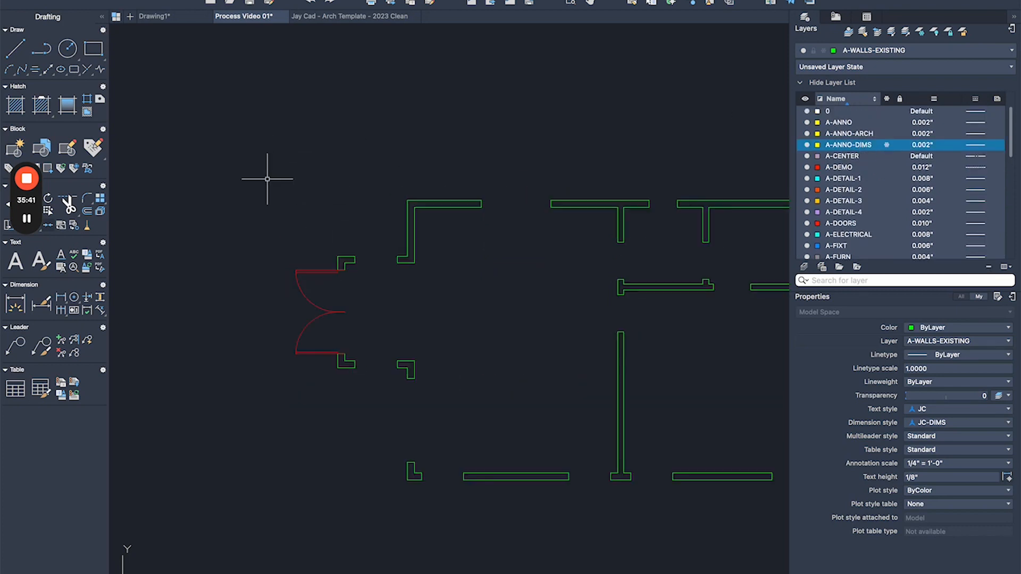
middle_drag(480, 174, 434, 168)
scroll(433, 168, down, 3)
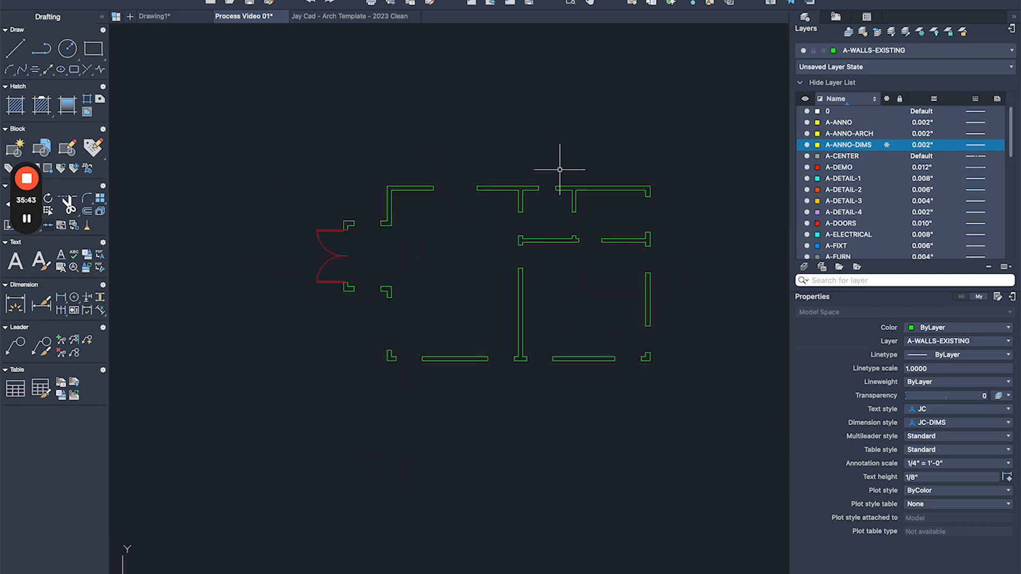
scroll(662, 167, up, 2)
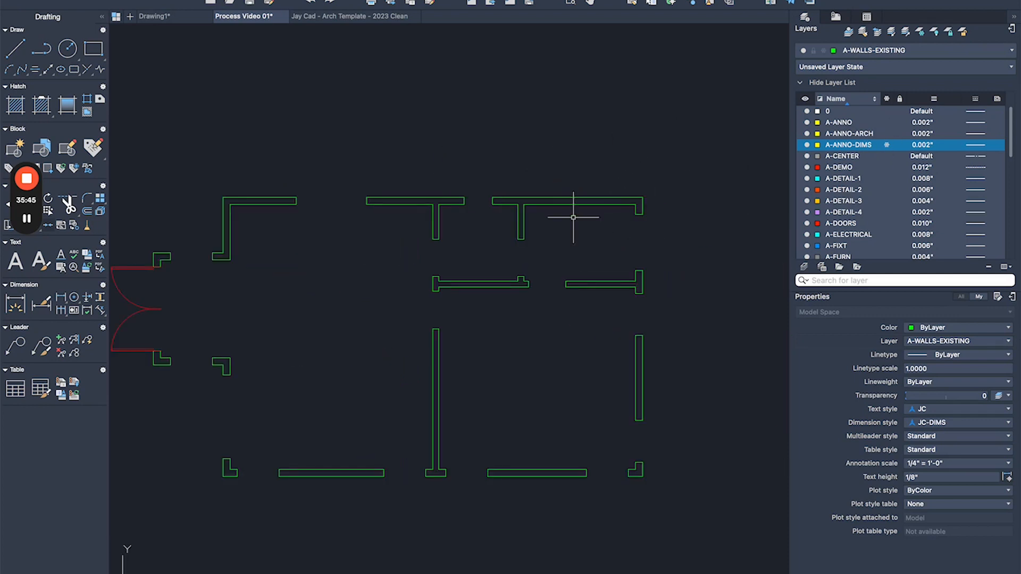
click(939, 49)
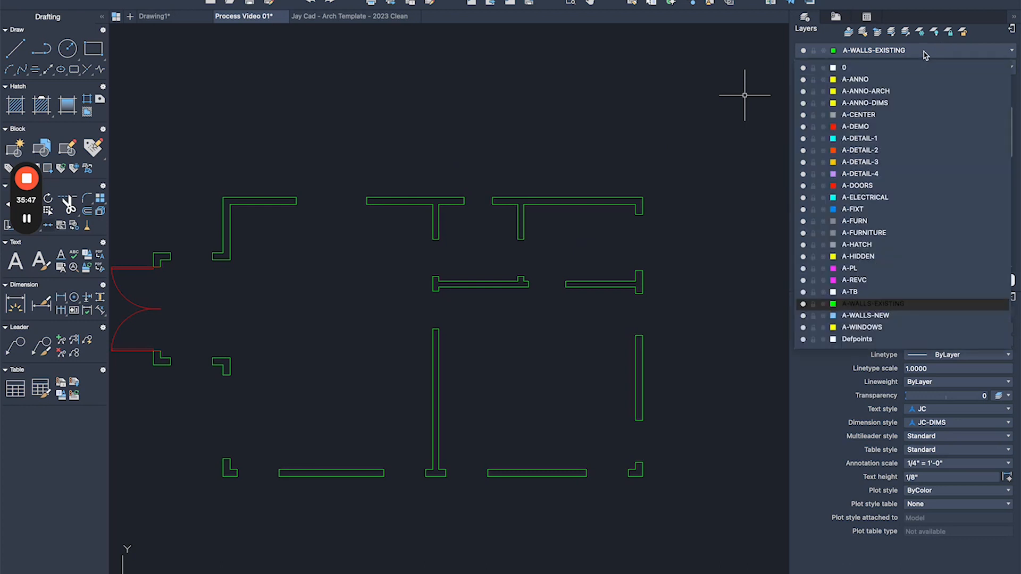
click(856, 187)
scroll(521, 138, down, 2)
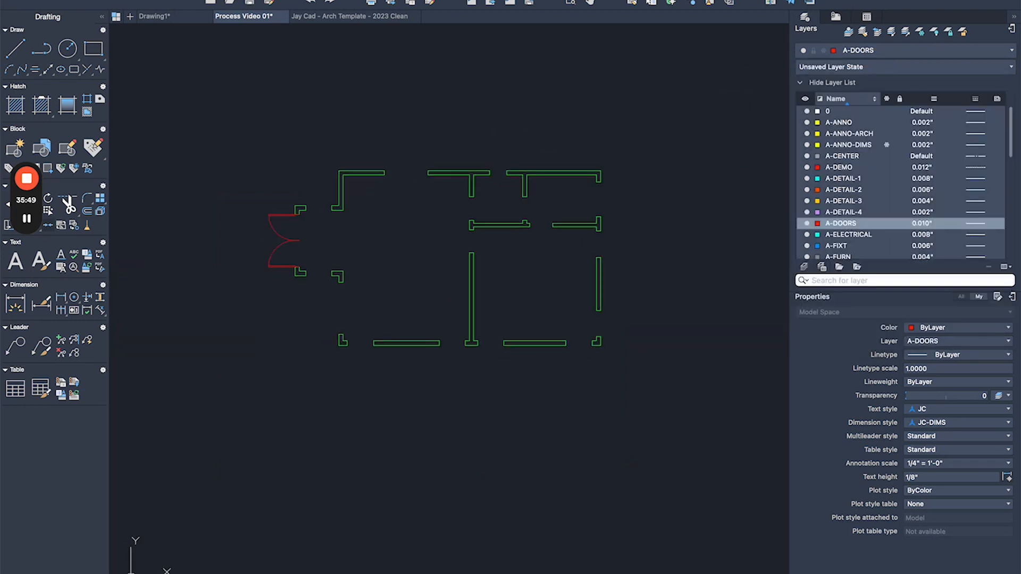
scroll(284, 170, up, 2)
click(234, 212)
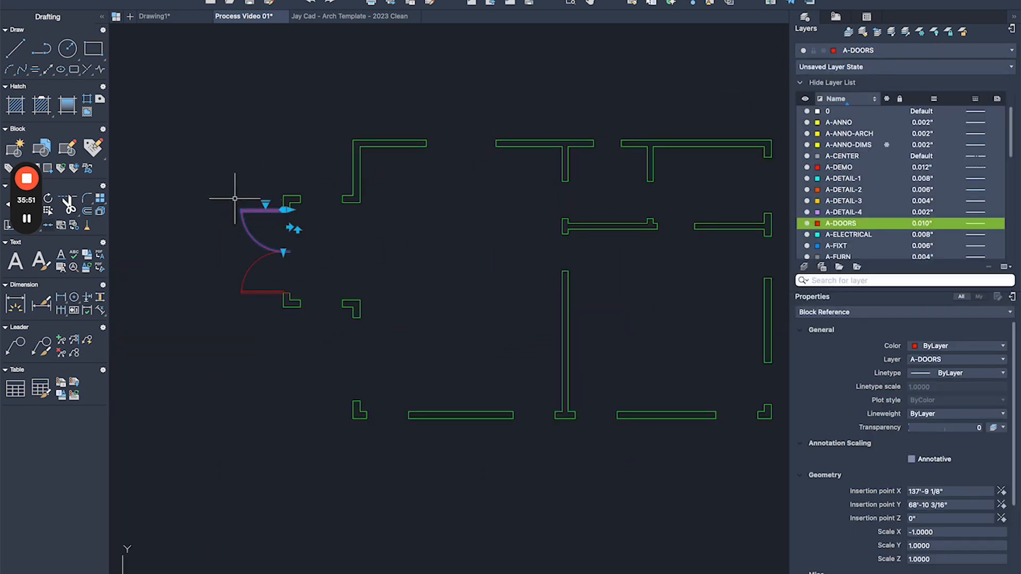
key(Escape)
middle_drag(495, 237, 420, 232)
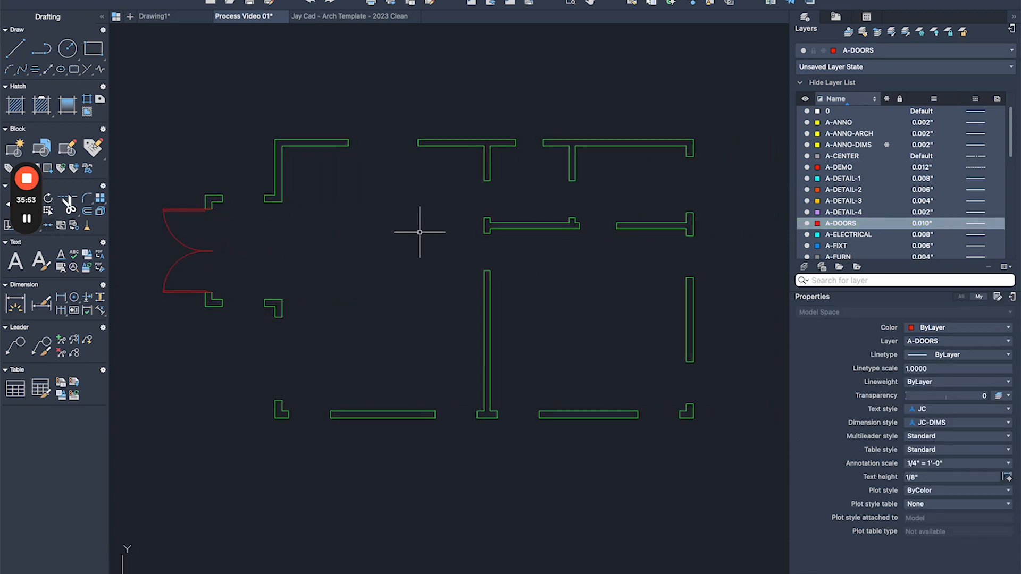
Copy the upper leaf of the double door to the upper opening in the interior vertical wall.
click(163, 240)
text(o)
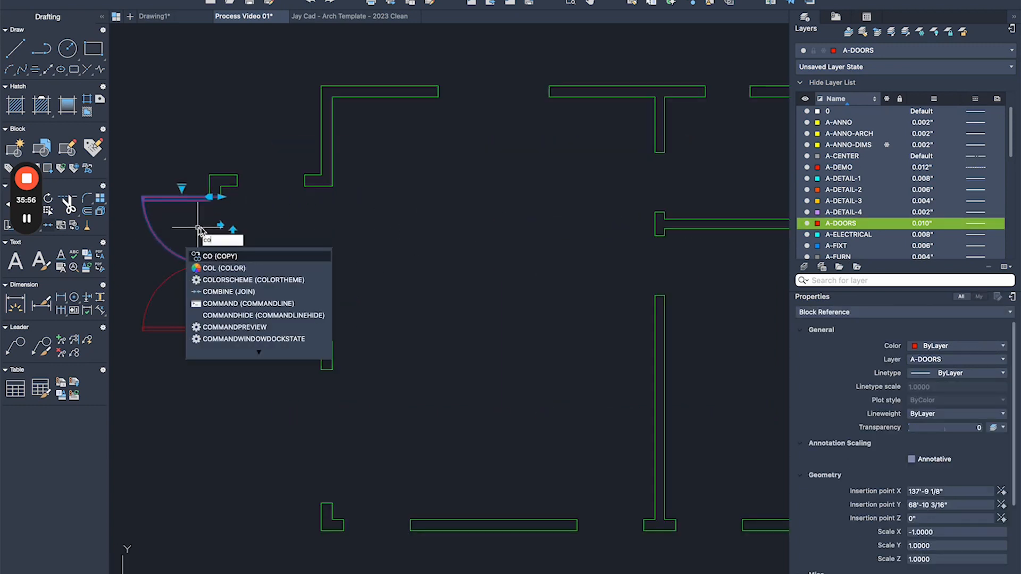
key(space)
click(209, 197)
scroll(213, 213, down, 3)
scroll(533, 174, up, 3)
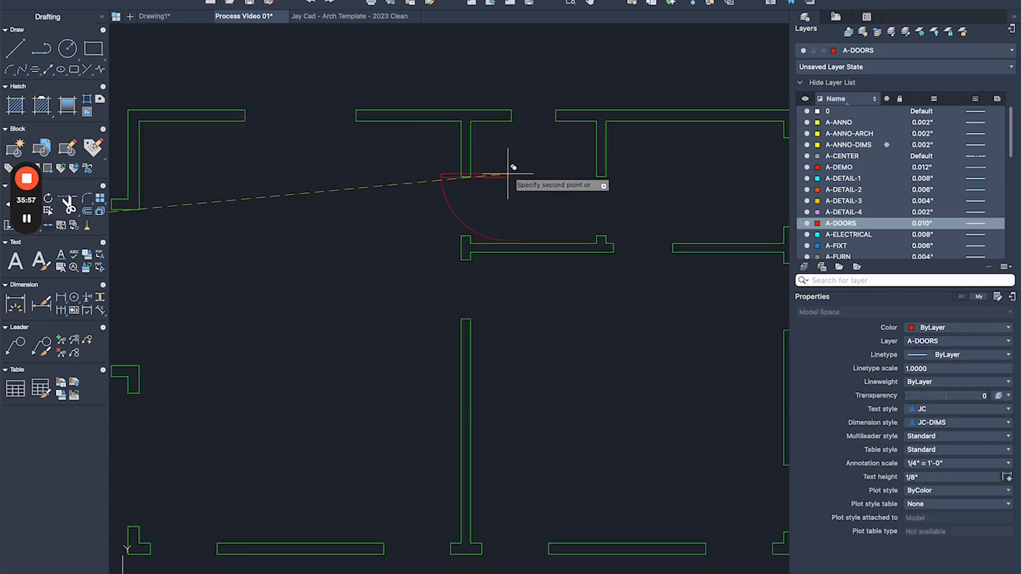
click(470, 171)
Resize the copied door's width so its swing ends at the lower jamb of the interior wall opening.
click(434, 173)
scroll(423, 223, up, 2)
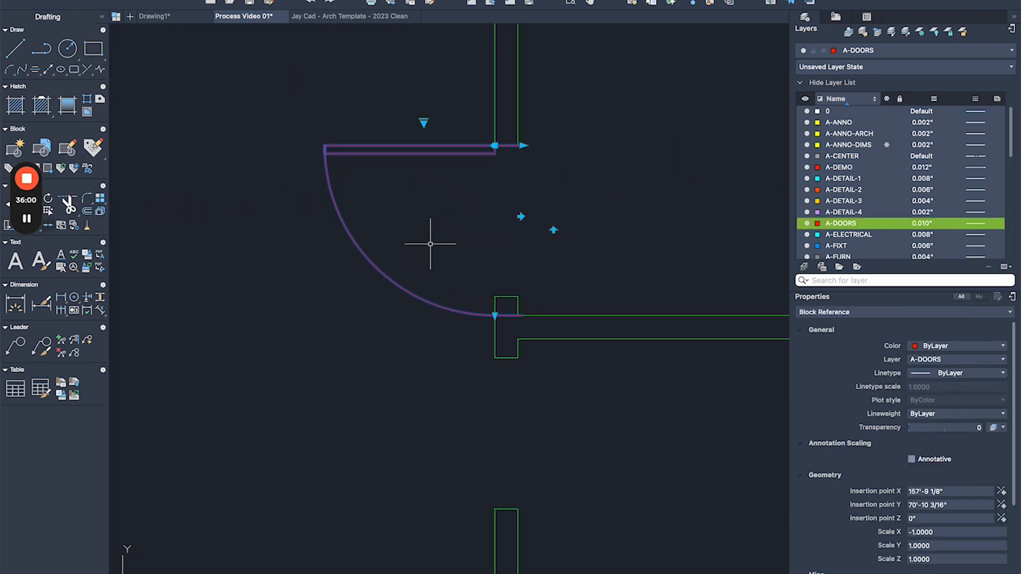
click(495, 316)
click(494, 296)
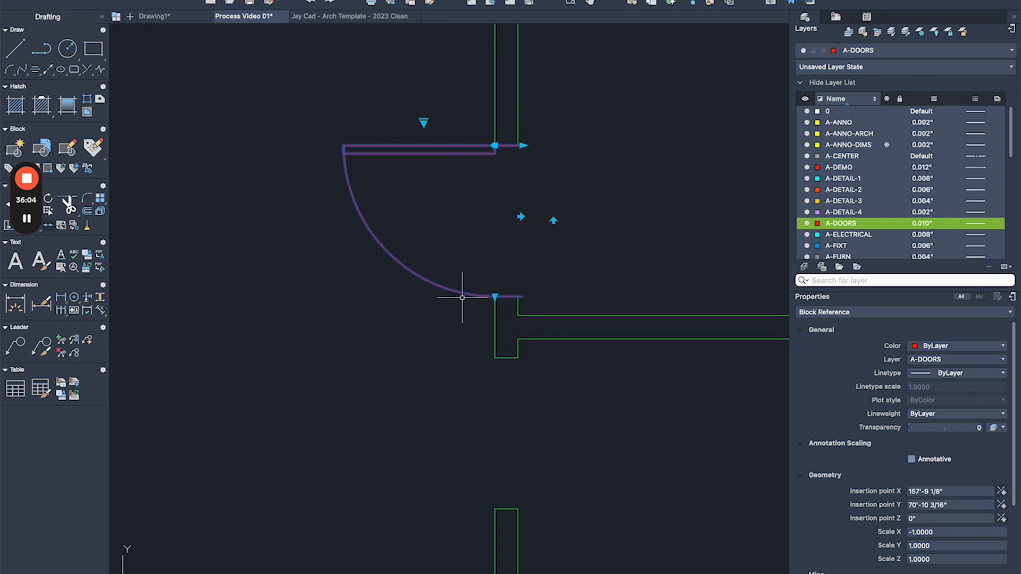
click(495, 295)
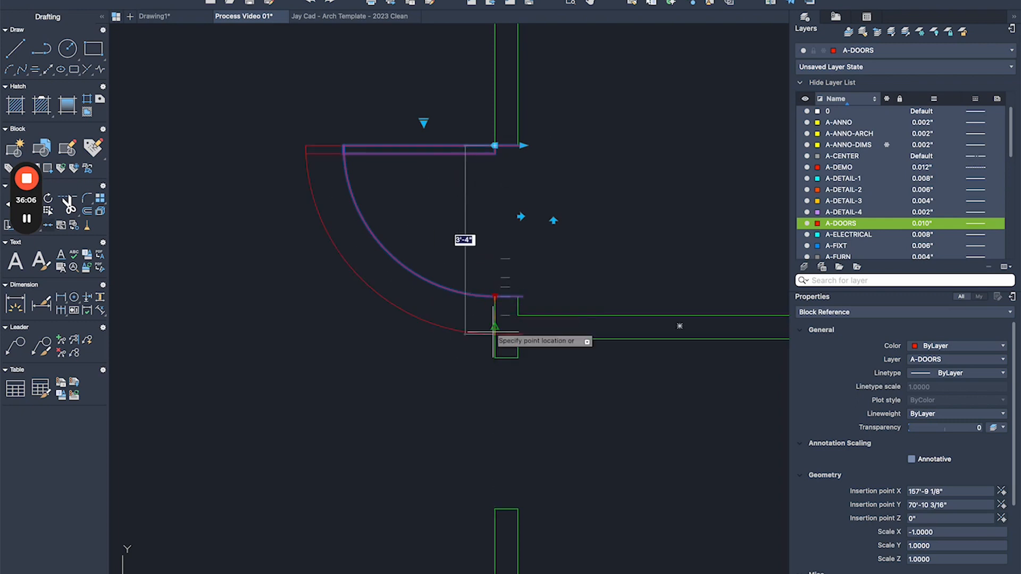
click(495, 296)
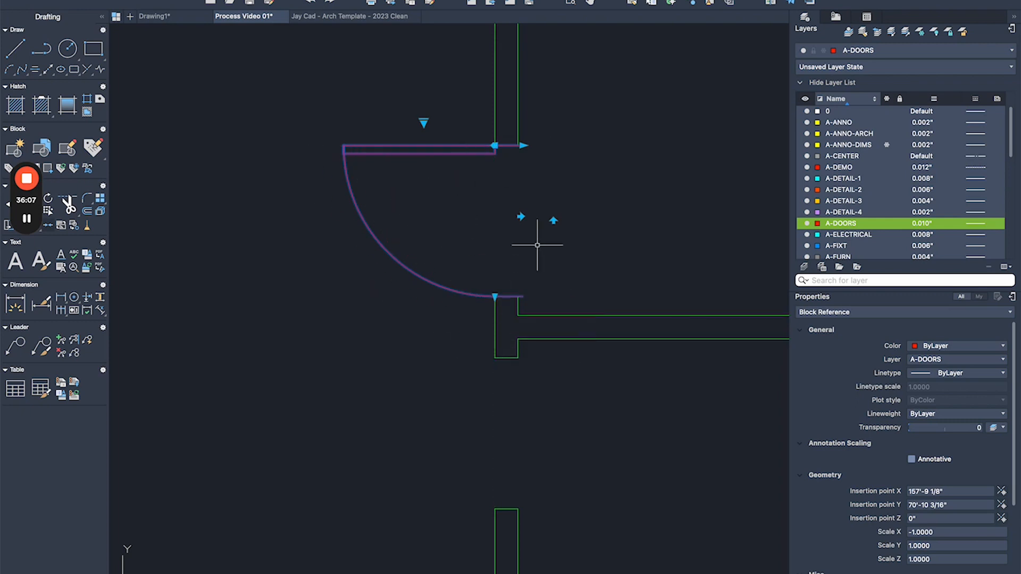
Flip the door vertically and horizontally so it hinges at the lower jamb and swings into the room on the right.
click(552, 220)
scroll(450, 243, down, 2)
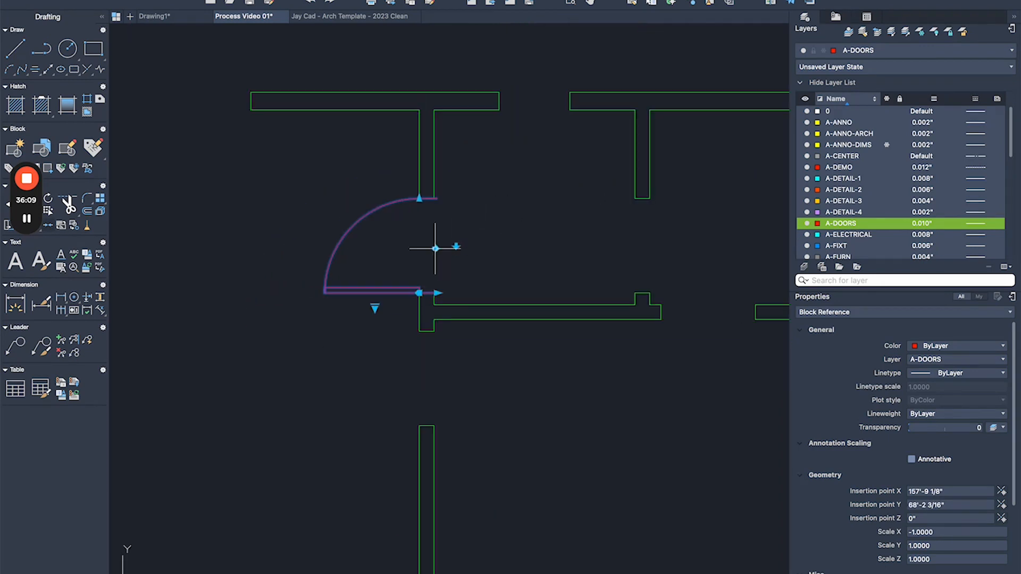
click(457, 246)
scroll(392, 203, right, 5)
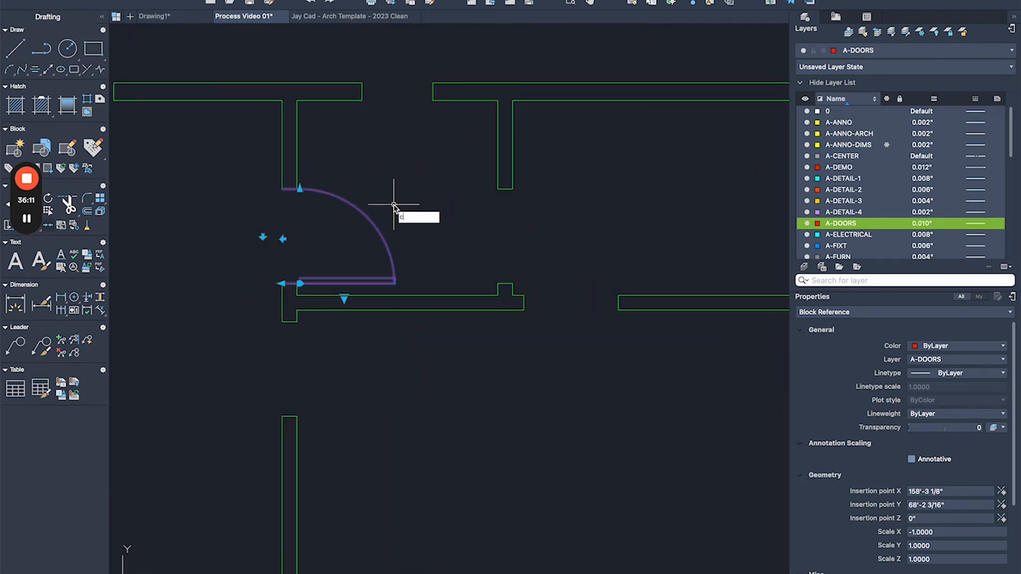
text(o)
key(Return)
scroll(295, 287, up, 5)
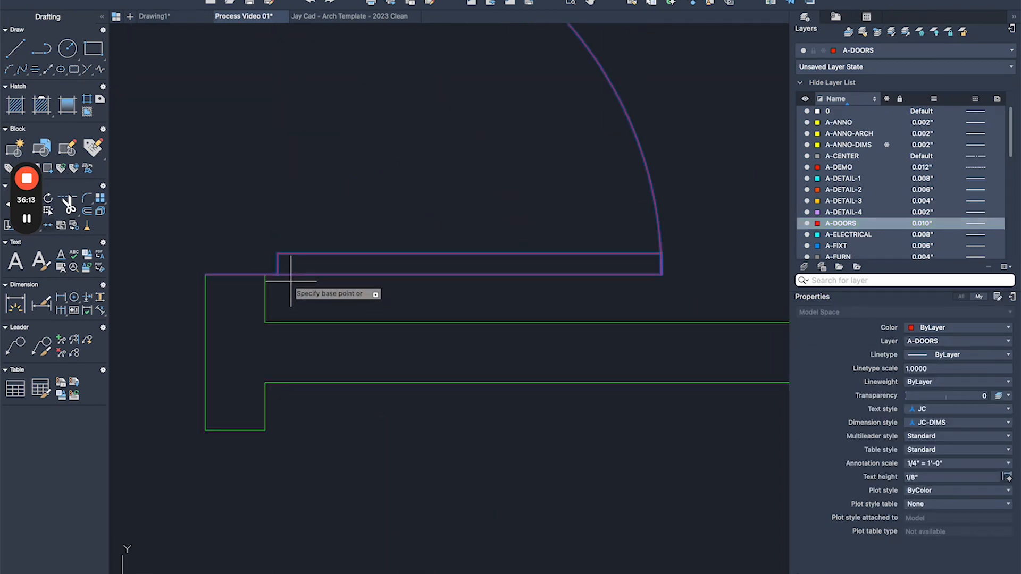
scroll(291, 281, down, 2)
key(Escape)
Move the door's hinge point onto the interior wall corner and shorten its jamb lines to match the wall thickness.
scroll(298, 285, up, 4)
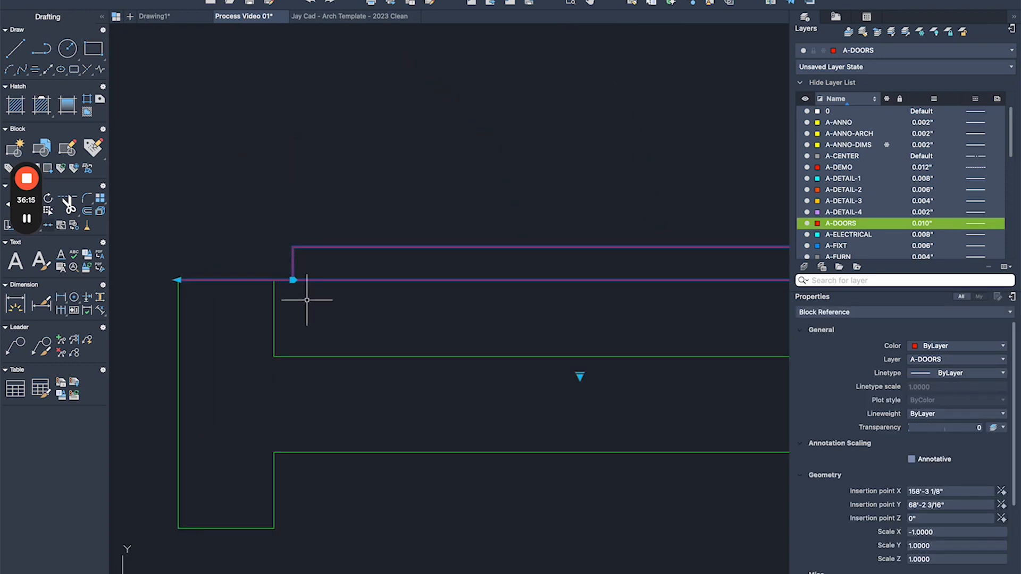
click(292, 280)
click(274, 279)
middle_drag(273, 276, 392, 290)
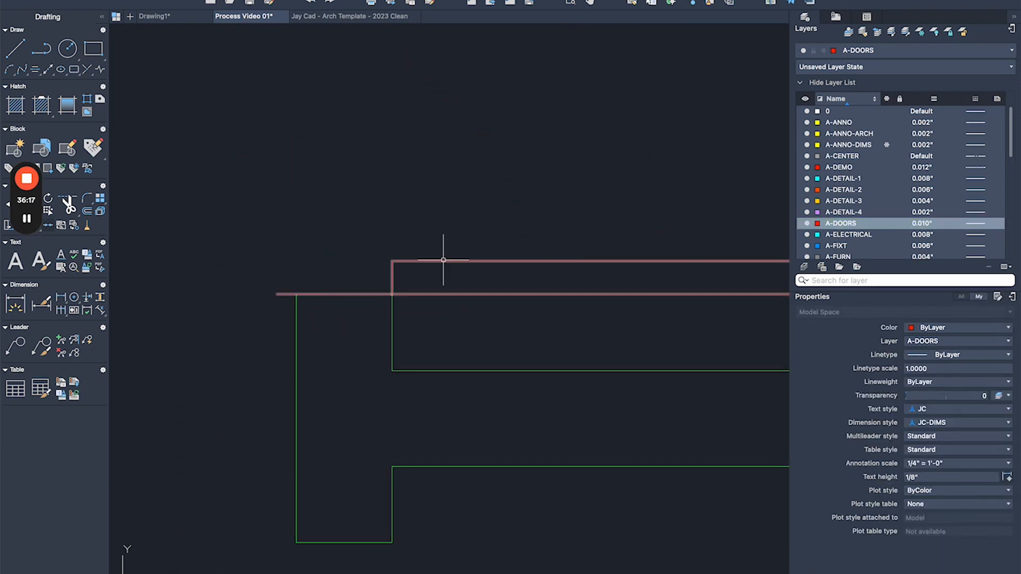
click(441, 260)
click(277, 294)
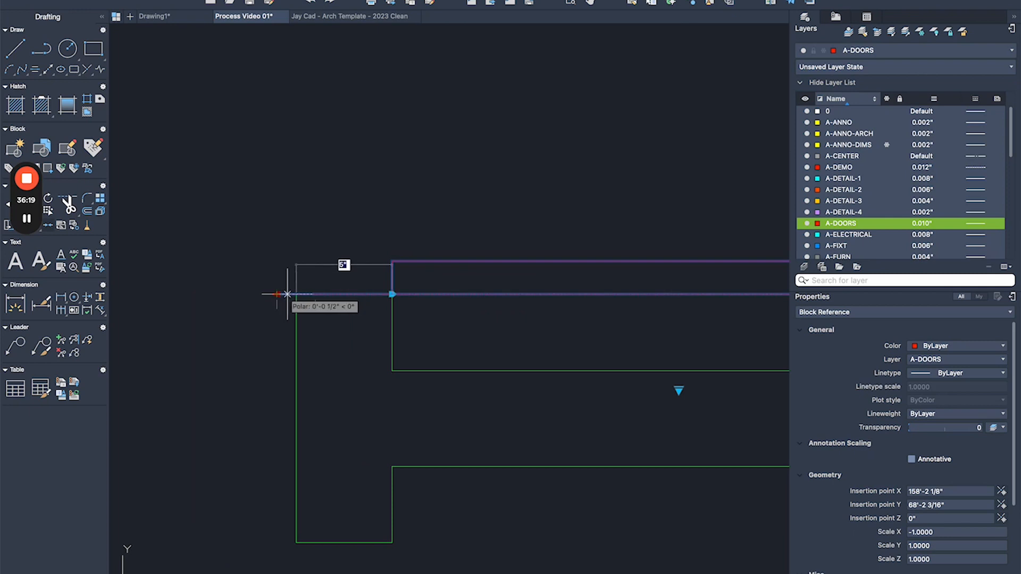
click(277, 294)
scroll(299, 261, down, 3)
scroll(312, 289, down, 4)
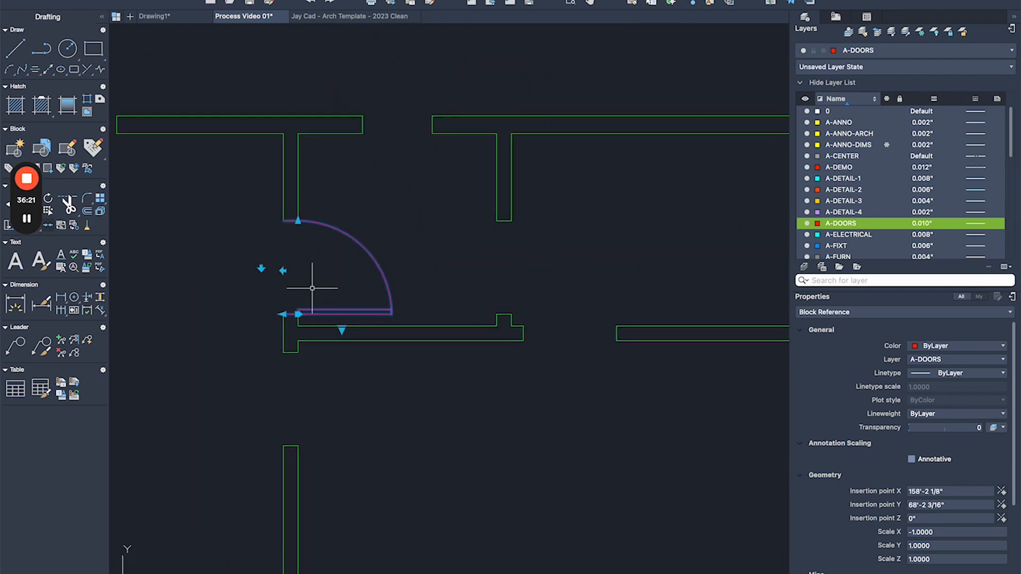
Copy the fitted door from its hinge corner to the matching opening in the next interior vertical wall.
text(co)
key(Return)
scroll(315, 287, up, 4)
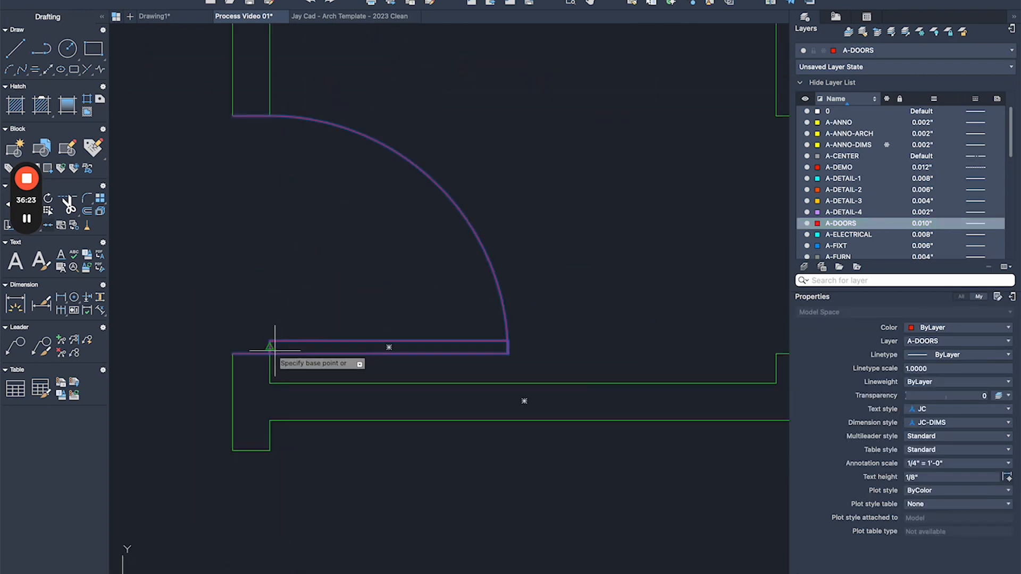
click(272, 350)
scroll(277, 347, down, 3)
scroll(528, 342, right, 5)
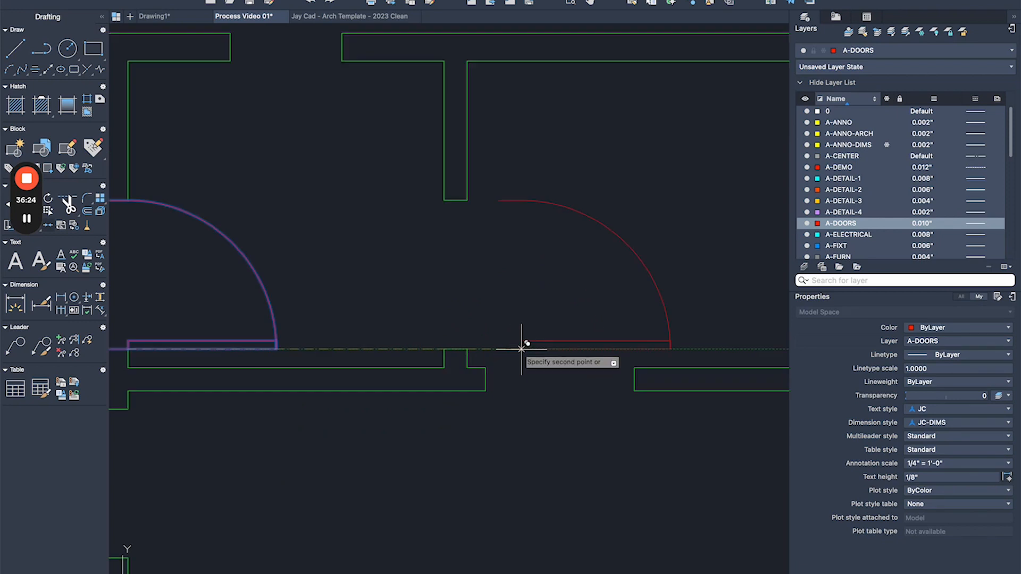
click(467, 348)
key(Return)
Set the copied door's swing to Open 45°.
click(603, 239)
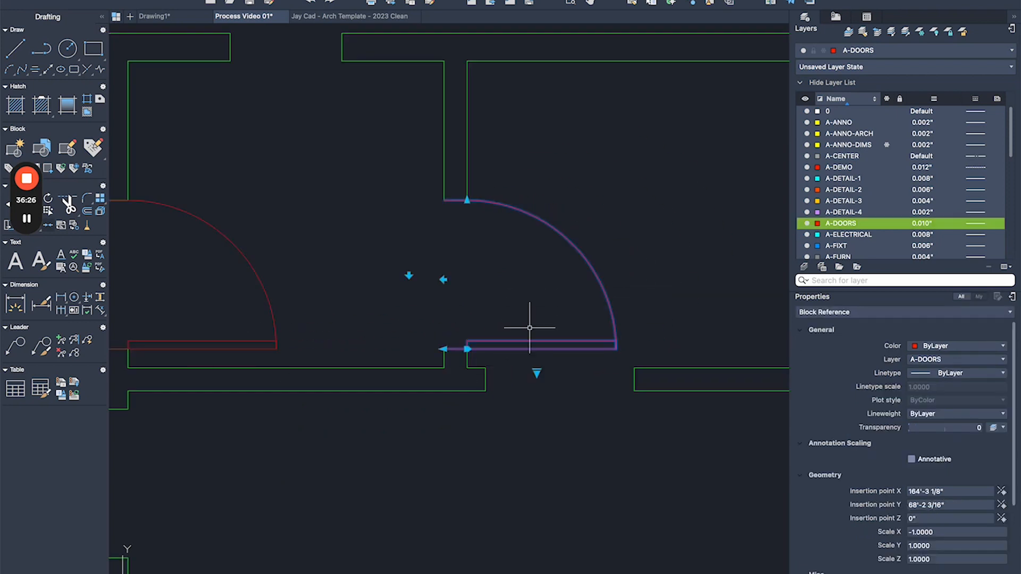
click(537, 373)
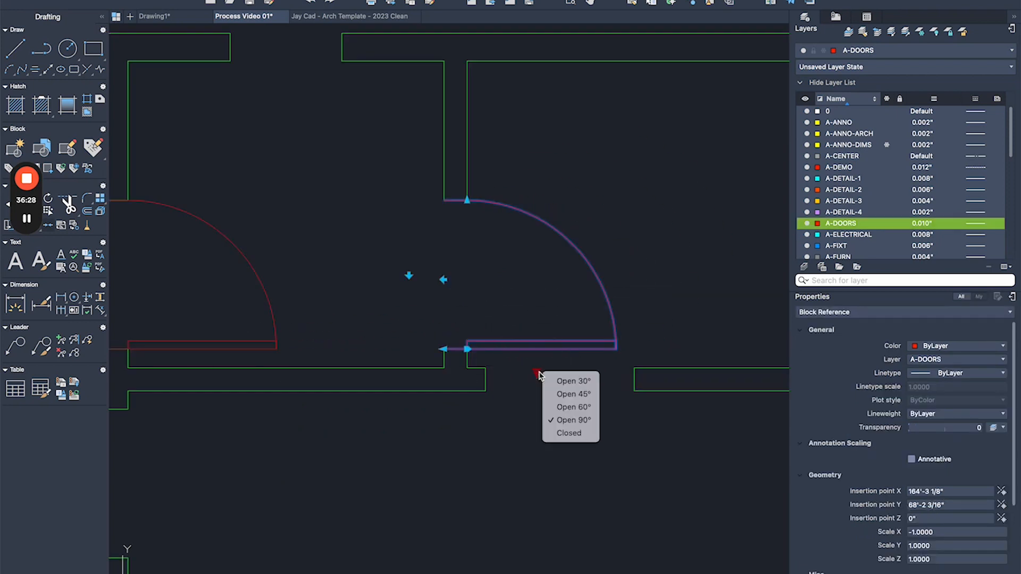
click(587, 396)
Mirror the 45° door about a diagonal through the inner wall corner, keeping the original, to fill the adjacent horizontal wall opening.
scroll(577, 349, right, 5)
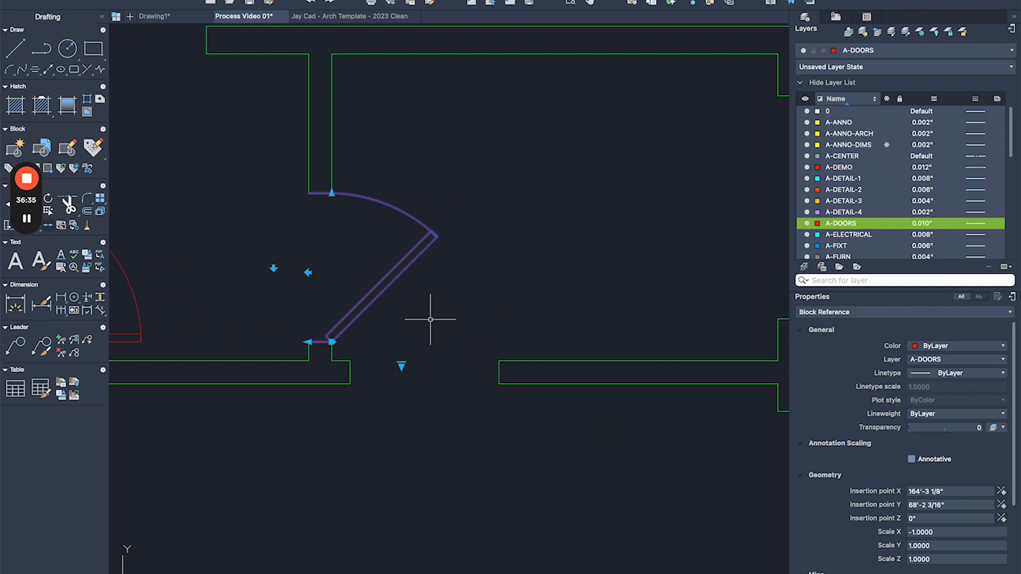
scroll(333, 360, up, 3)
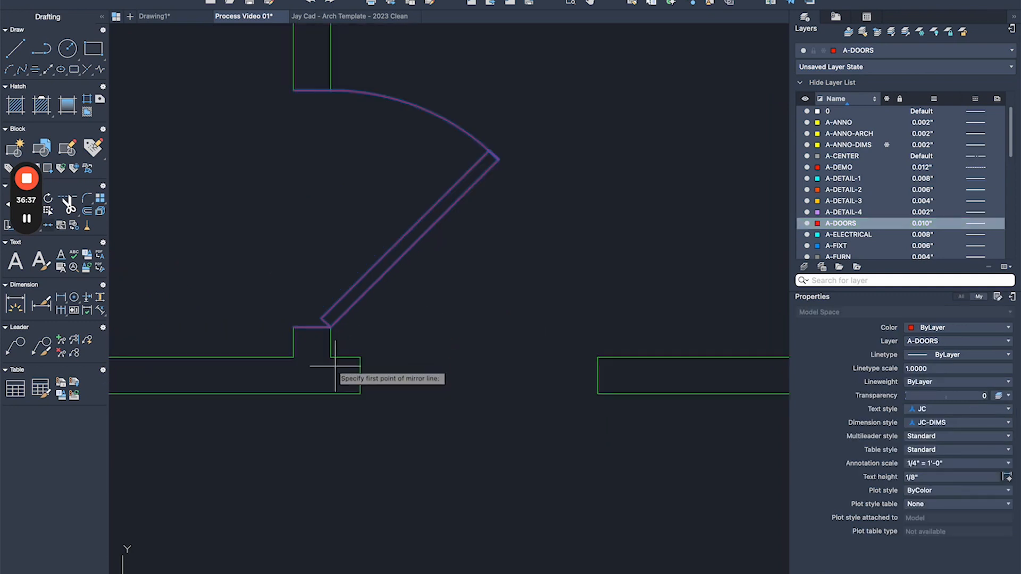
click(331, 360)
key(Return)
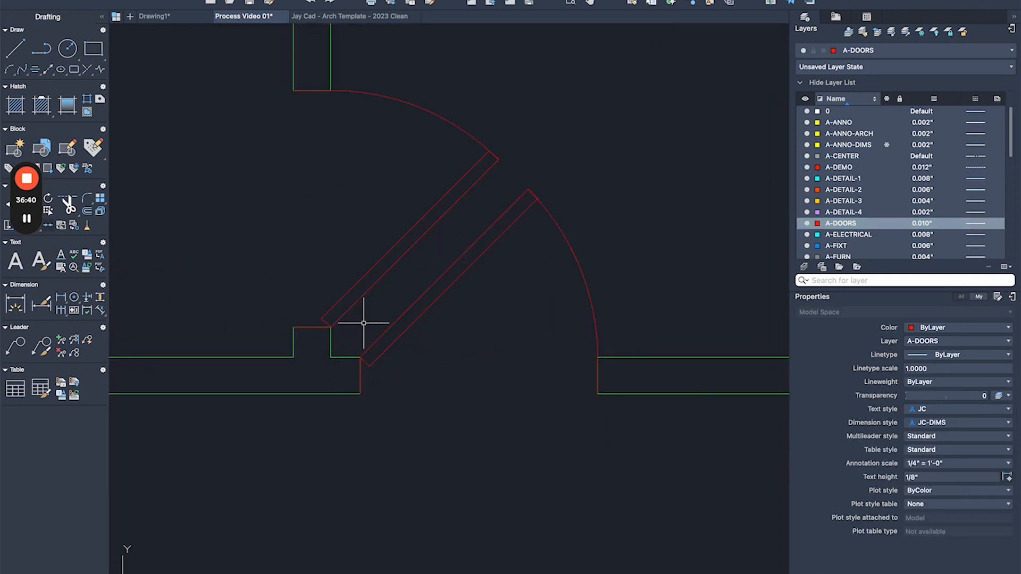
Mirror the 90° door about the horizontal wall's centerline, keeping the original, into the opening below that wall.
scroll(372, 280, down, 5)
scroll(626, 201, right, 3)
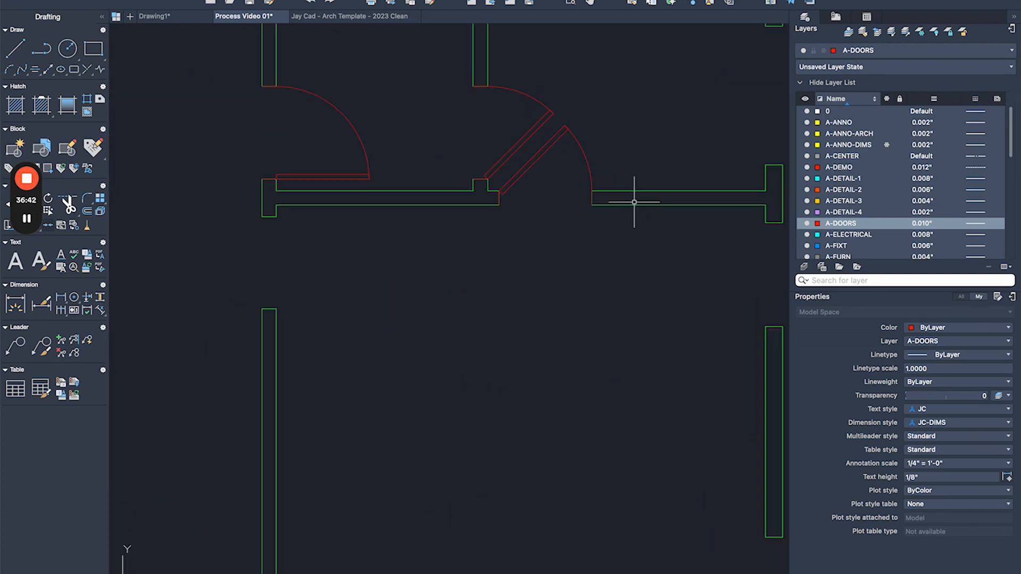
scroll(505, 119, down, 3)
middle_drag(515, 171, 563, 214)
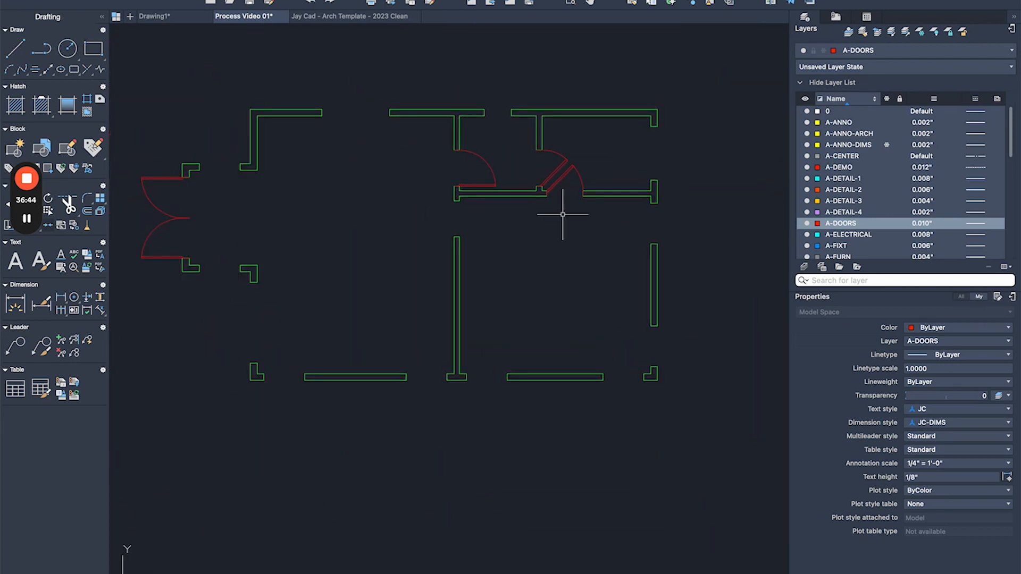
scroll(439, 191, up, 3)
click(459, 180)
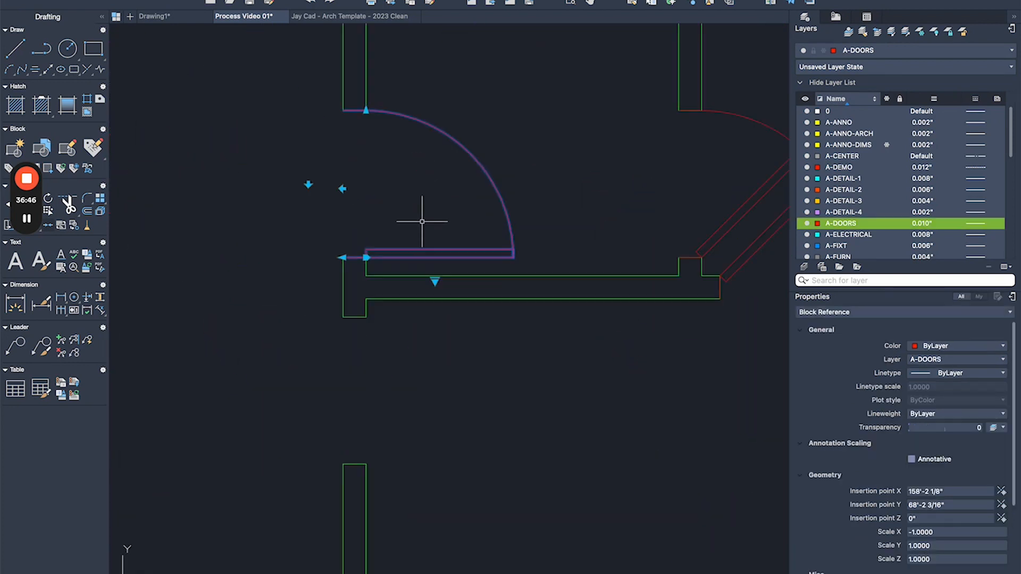
text(mi)
key(Return)
scroll(618, 279, up, 3)
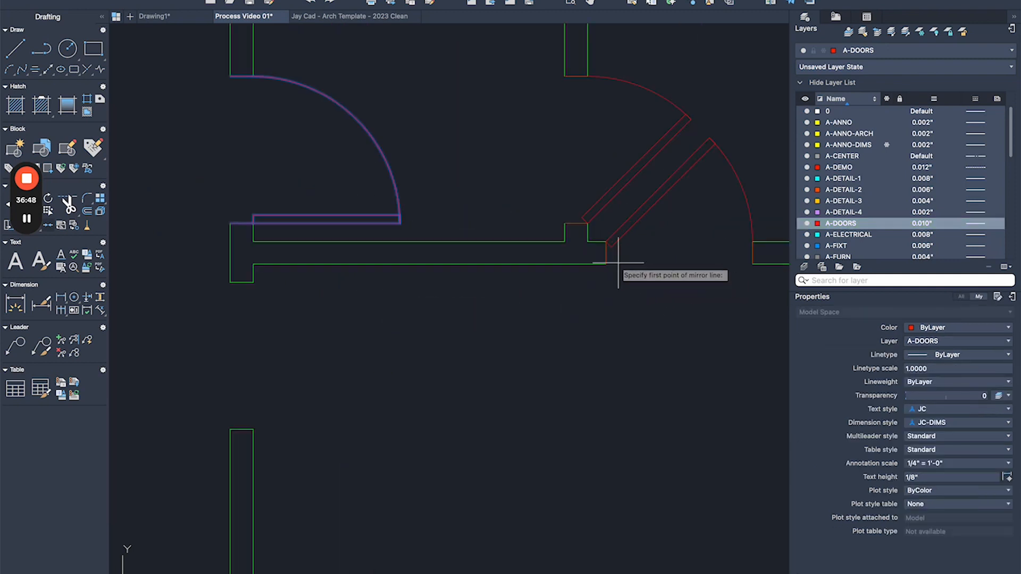
click(606, 252)
scroll(588, 253, down, 6)
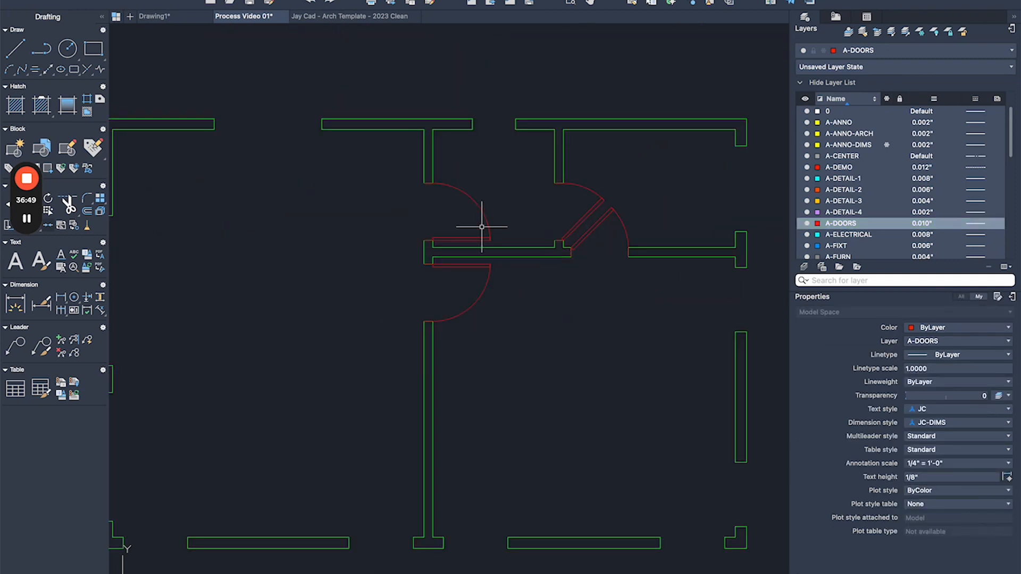
Make A-WINDOWS the current layer.
middle_drag(440, 297, 487, 257)
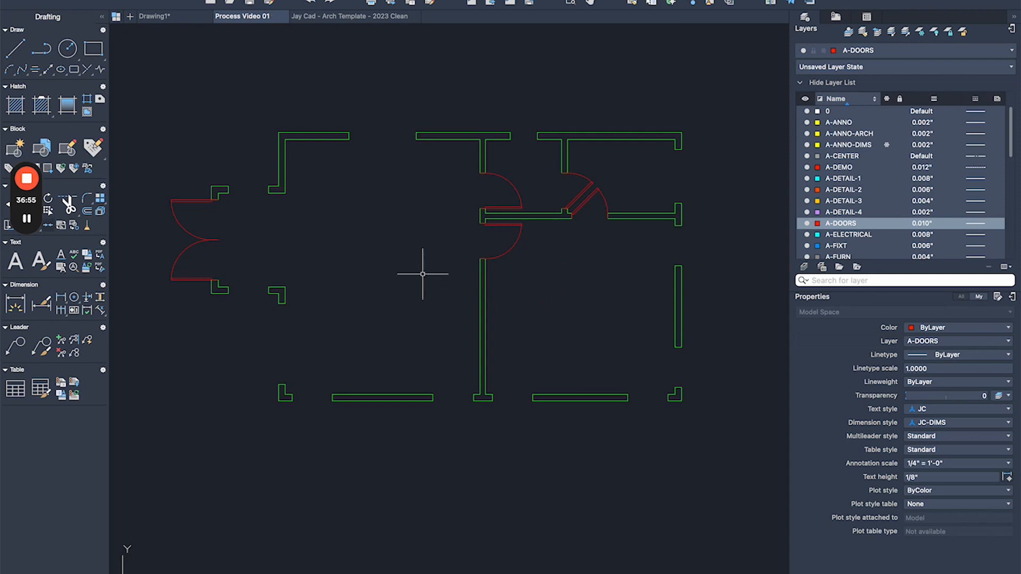
click(897, 50)
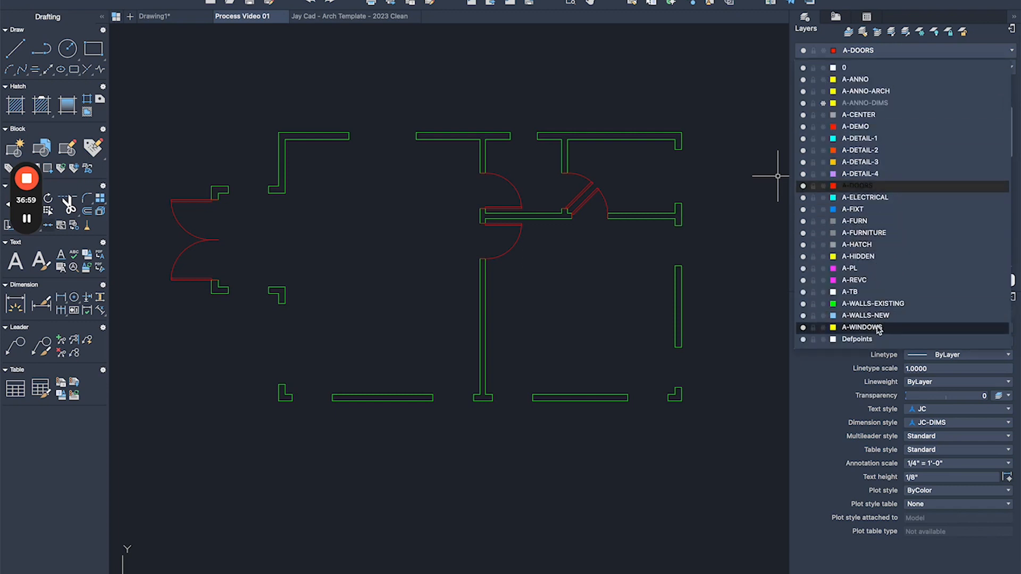
click(877, 327)
Draw window rectangles across the three openings in the right exterior wall, snapping to opposite wall corners.
text(rec)
key(Return)
scroll(670, 171, up, 3)
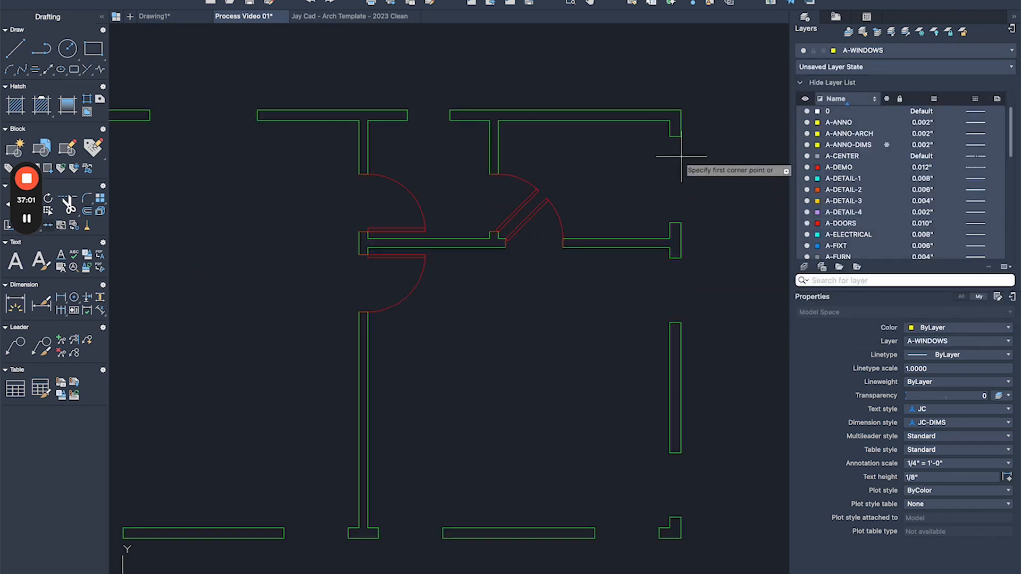
click(671, 137)
click(670, 223)
key(Return)
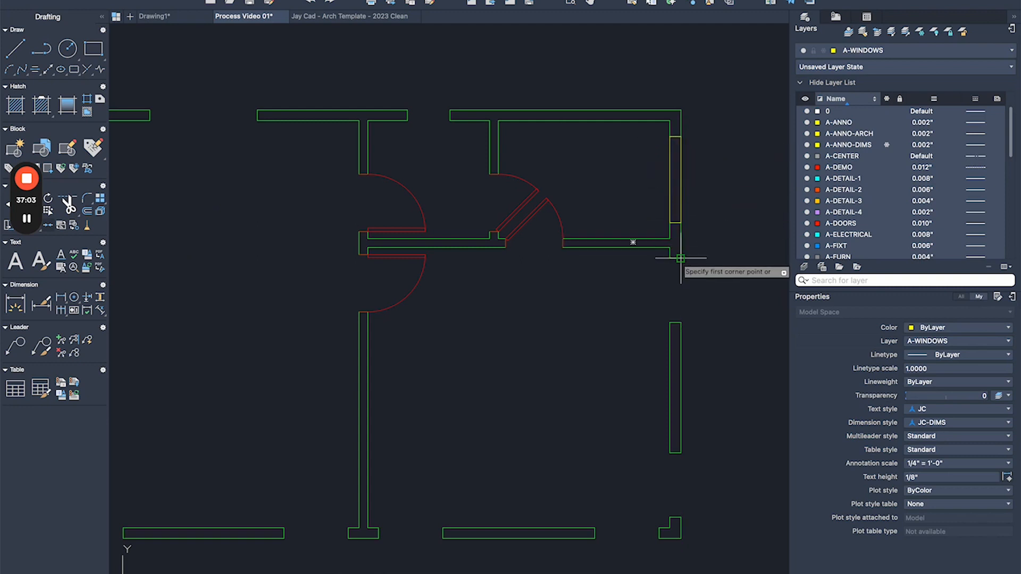
click(680, 258)
click(670, 322)
middle_drag(624, 352, 630, 261)
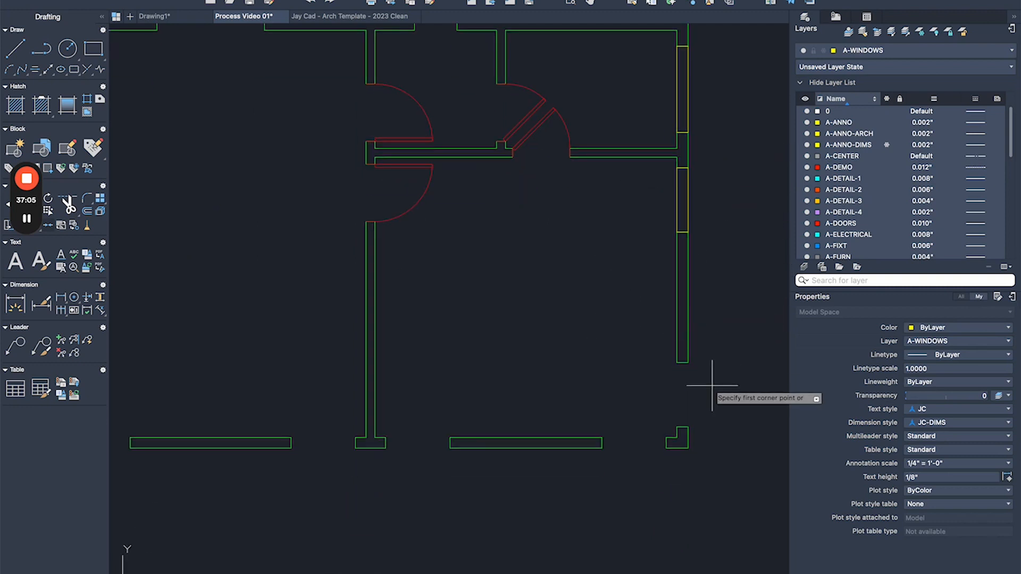
click(688, 363)
click(677, 424)
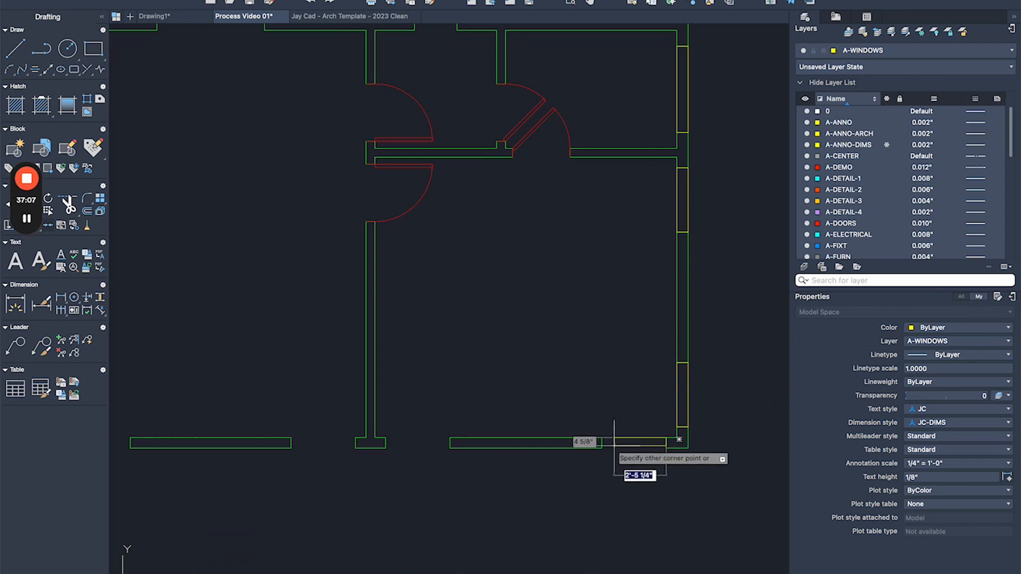
Draw window rectangles across the four openings in the lower exterior wall, snapping to opposite wall corners.
middle_drag(464, 428, 547, 360)
click(533, 370)
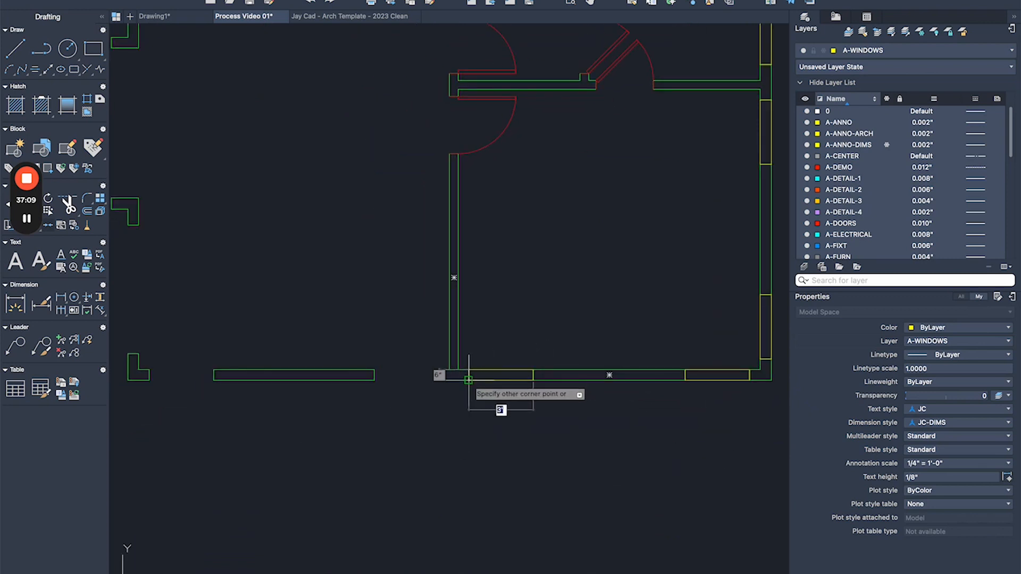
click(469, 381)
click(374, 379)
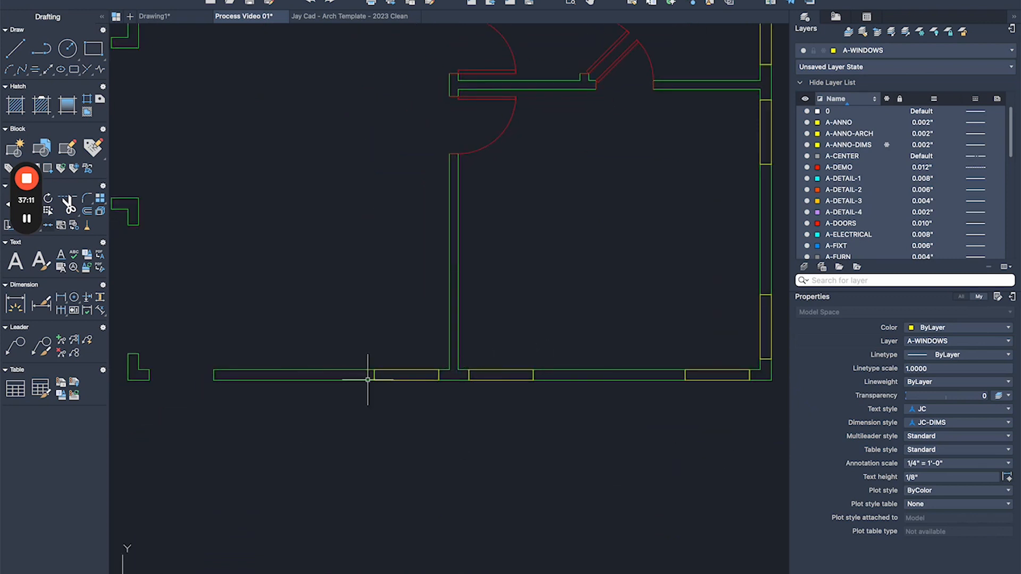
middle_drag(245, 360, 579, 303)
key(space)
click(547, 315)
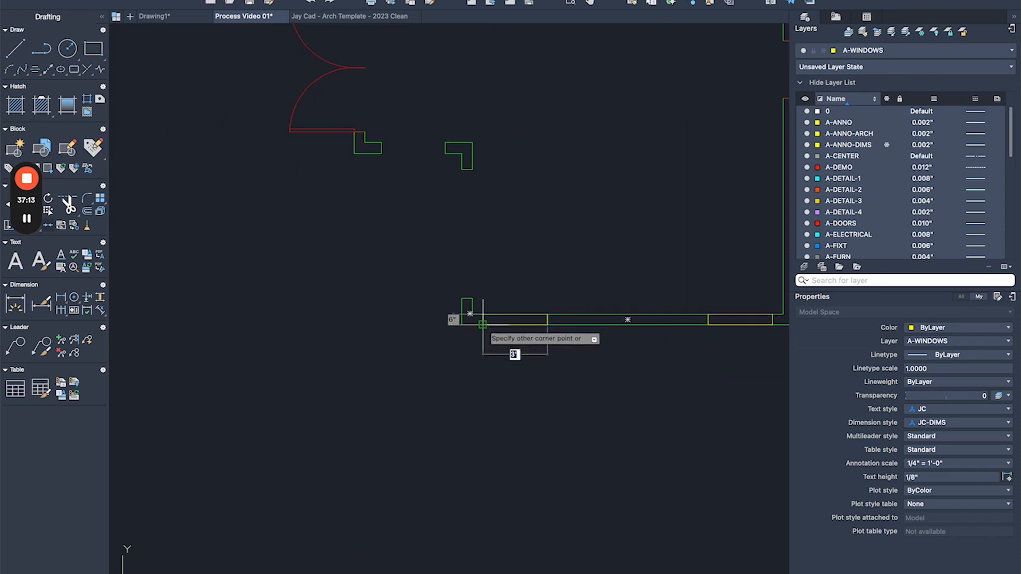
click(483, 325)
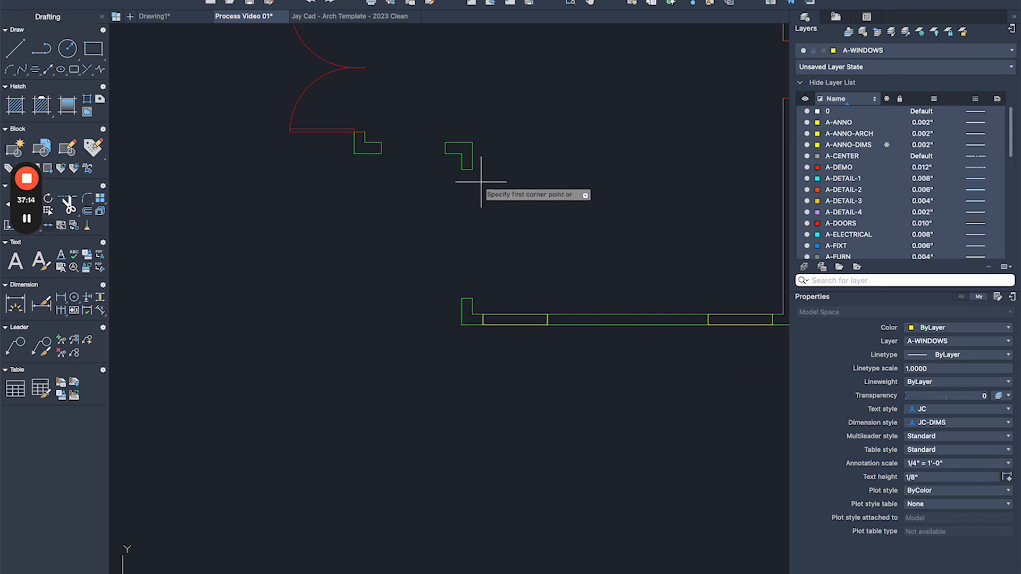
Draw window rectangles in the left exterior wall opening and the entry bump-out's lower short wall, snapping to opposite wall corners.
click(462, 299)
middle_drag(406, 143, 524, 277)
scroll(523, 277, up, 3)
key(space)
click(591, 280)
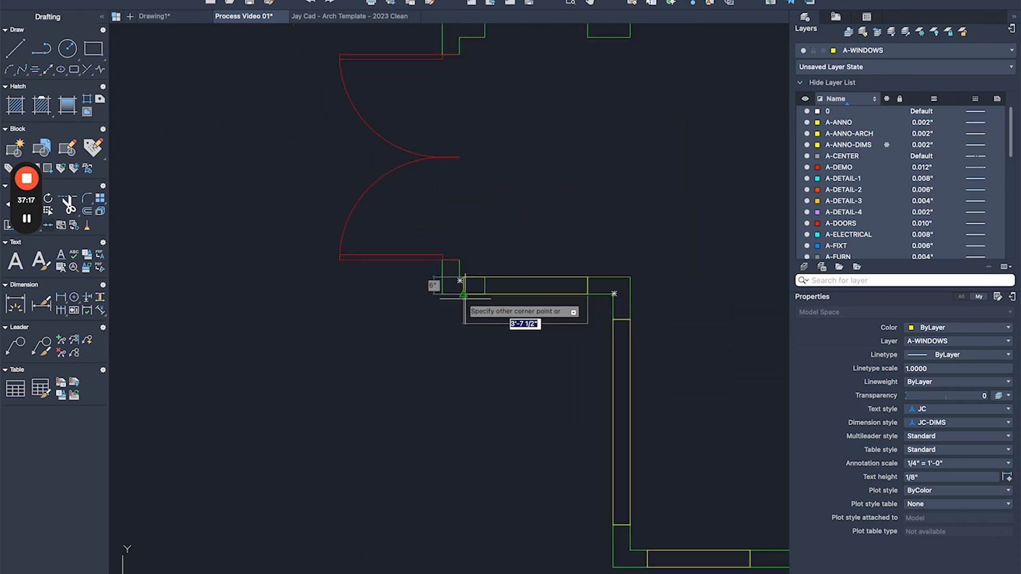
click(481, 291)
scroll(505, 245, down, 3)
click(504, 246)
click(501, 271)
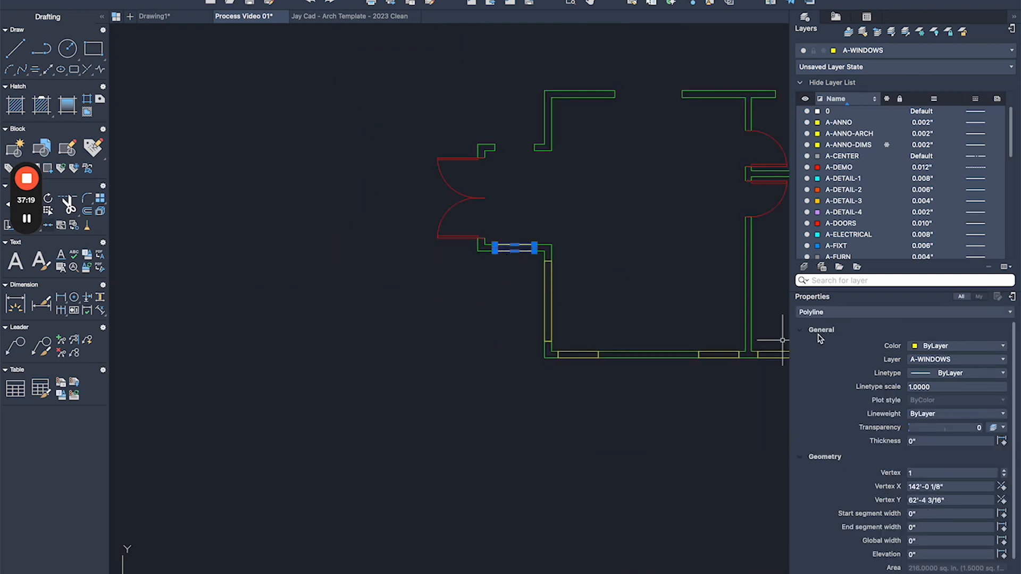
scroll(530, 132, up, 4)
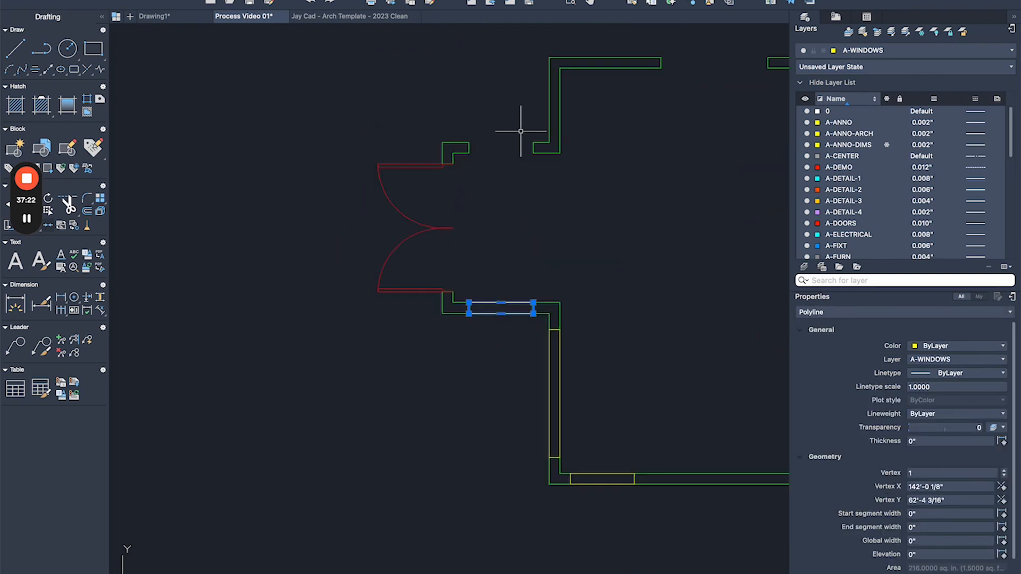
key(Escape)
Draw a window rectangle across the opening in the entry bump-out's upper short wall, snapping to opposite wall corners.
text(rec)
key(Return)
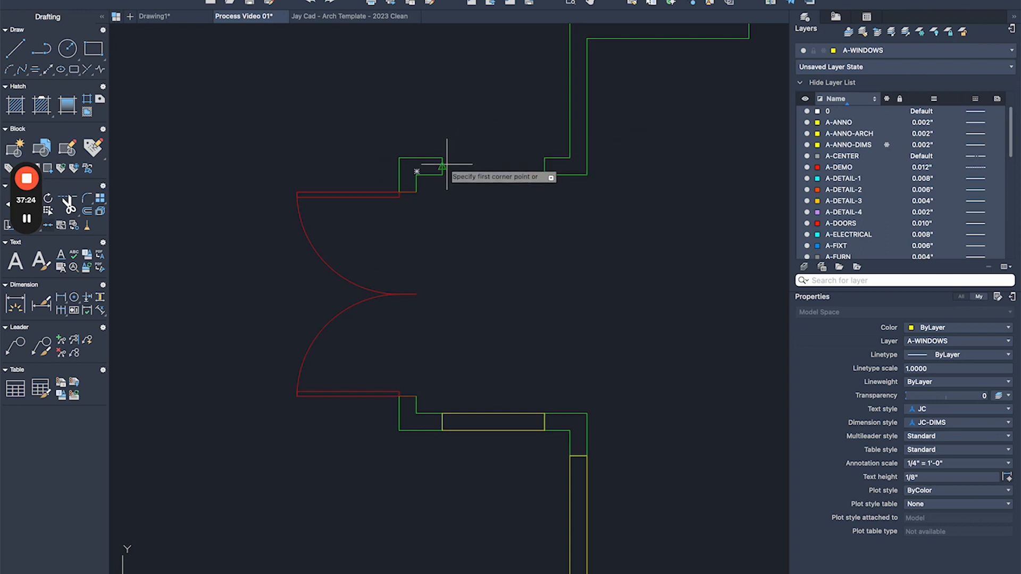
click(441, 157)
click(544, 175)
scroll(545, 172, down, 4)
Draw window rectangles across the wide and narrow openings in the upper exterior wall.
middle_drag(545, 171, 379, 268)
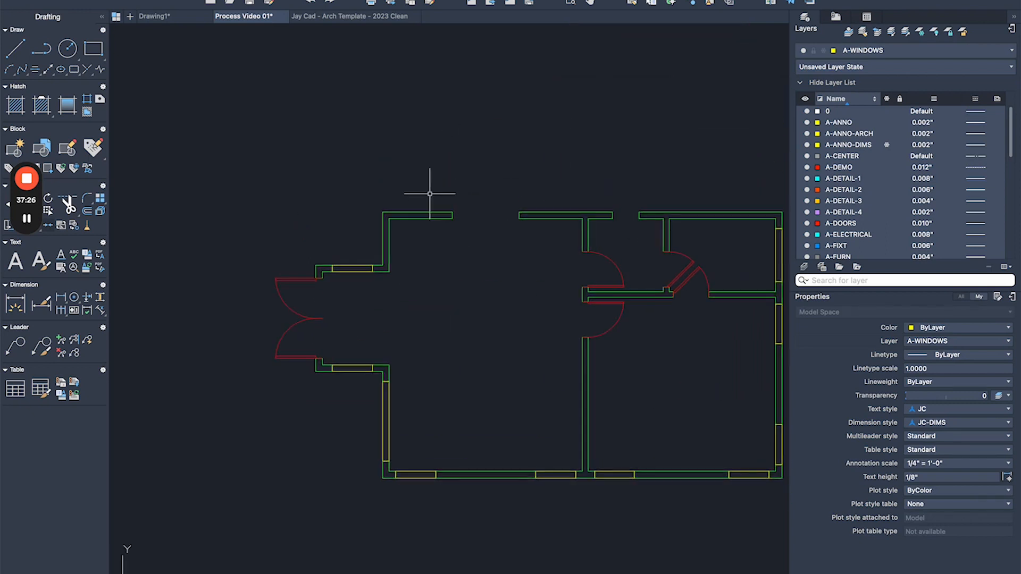
scroll(484, 205, up, 2)
key(Return)
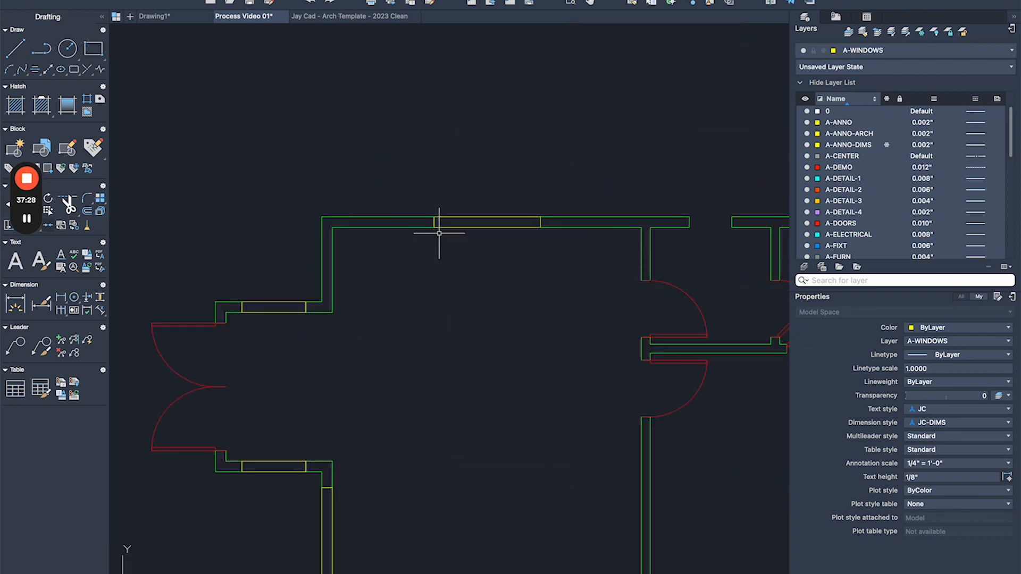
scroll(437, 225, right, 5)
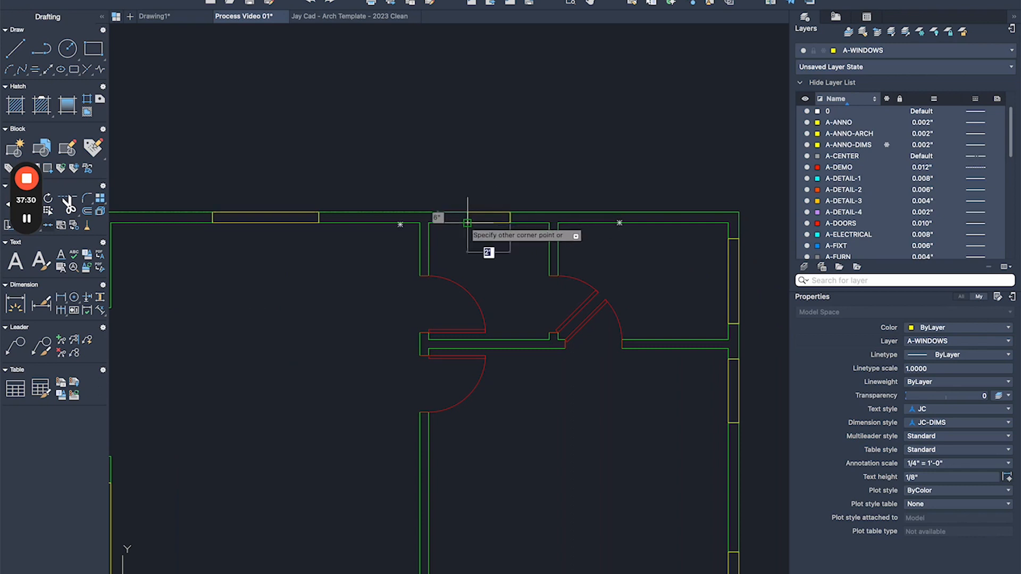
key(Escape)
Draw polyline centerlines through the three windows in the right exterior wall, from midpoint to midpoint of their short edges.
scroll(437, 219, down, 4)
scroll(636, 180, up, 4)
scroll(602, 170, up, 2)
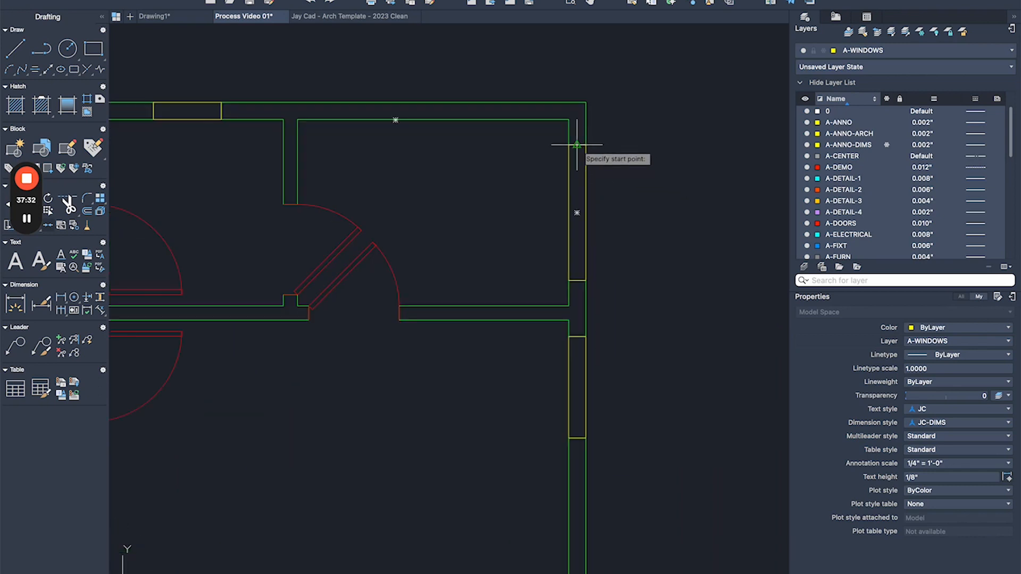
click(575, 145)
scroll(590, 226, up, 2)
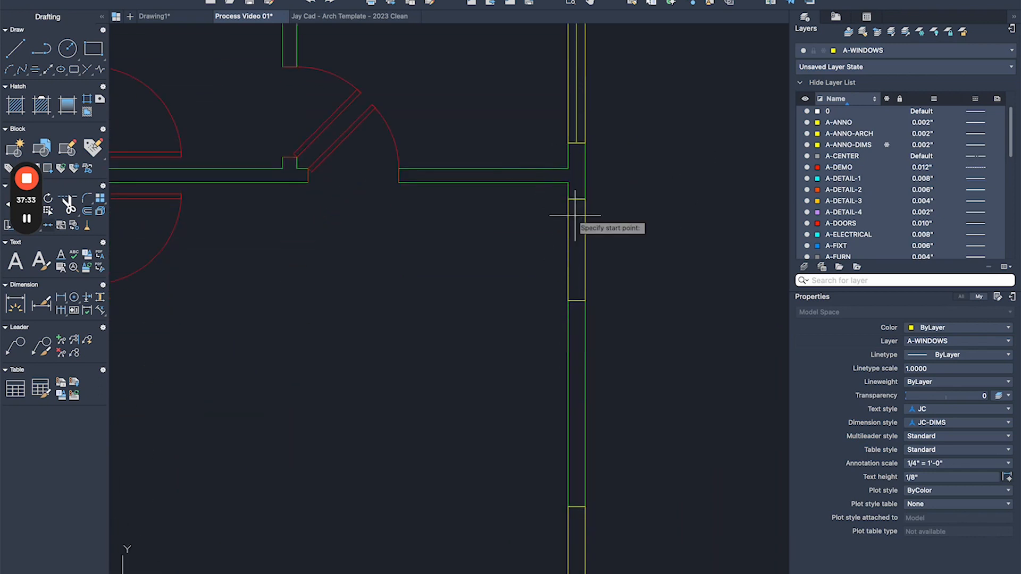
key(Escape)
middle_drag(528, 358, 532, 147)
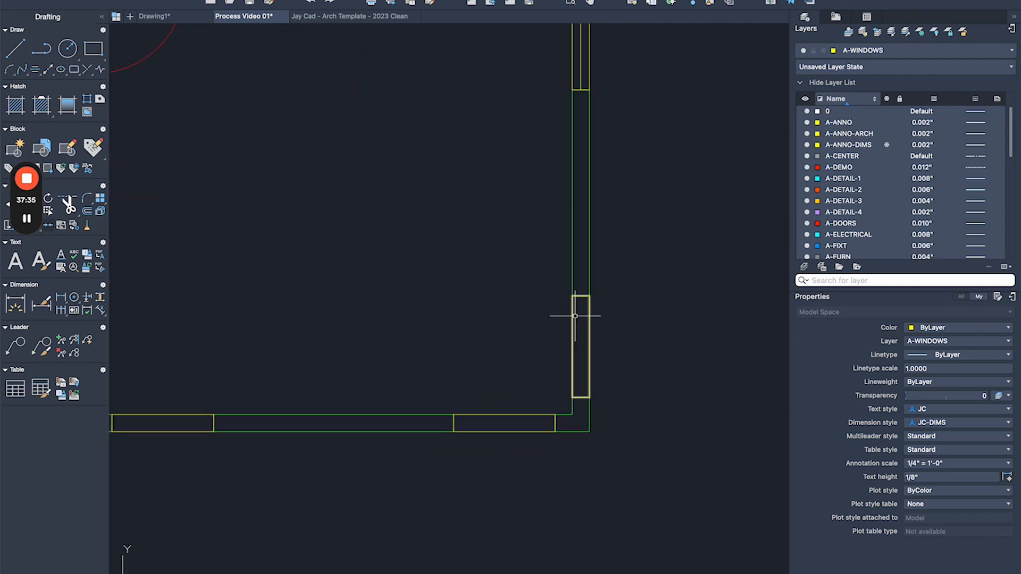
key(space)
click(580, 296)
click(580, 397)
key(space)
Draw midpoint-to-midpoint centerlines through the two right-hand windows in the lower exterior wall.
key(space)
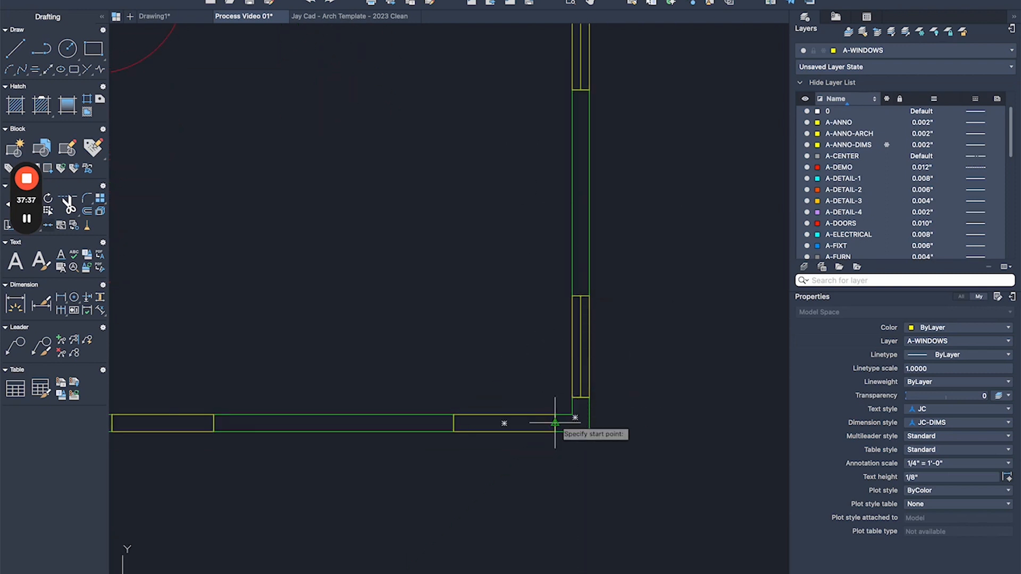
click(555, 423)
click(453, 423)
key(space)
mouse_move(430, 342)
middle_down()
mouse_move(650, 280)
mouse_move(745, 240)
middle_up()
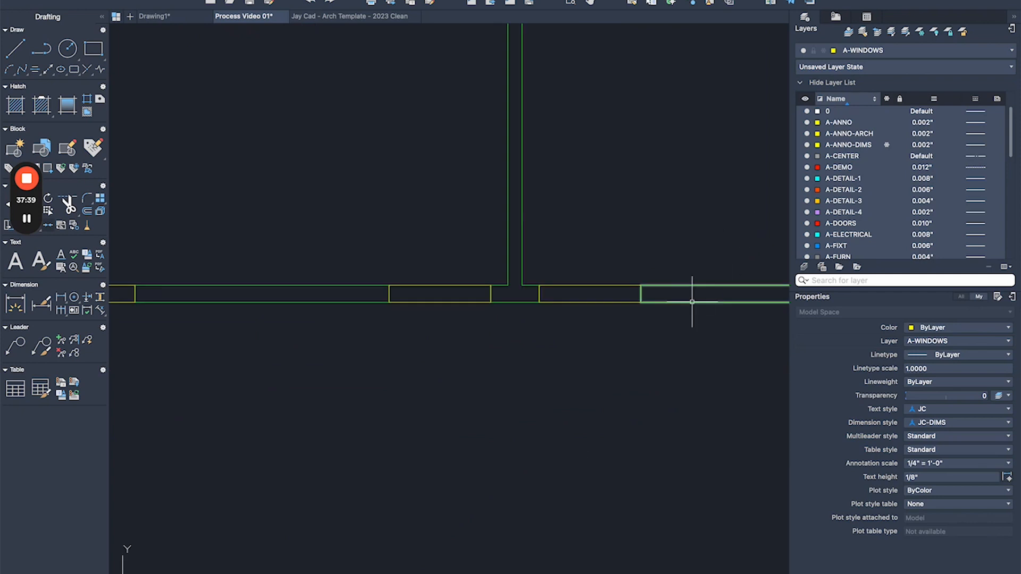
key(space)
click(640, 294)
click(539, 294)
key(space)
Draw midpoint-to-midpoint centerlines through the two left-hand windows in the lower exterior wall.
key(space)
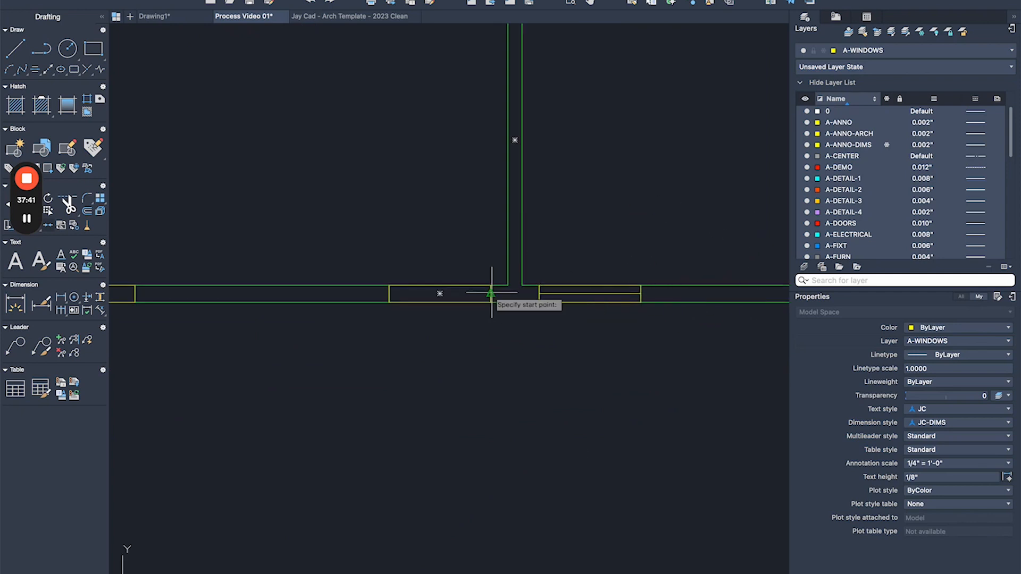
click(490, 293)
click(388, 294)
key(space)
middle_drag(316, 286, 550, 313)
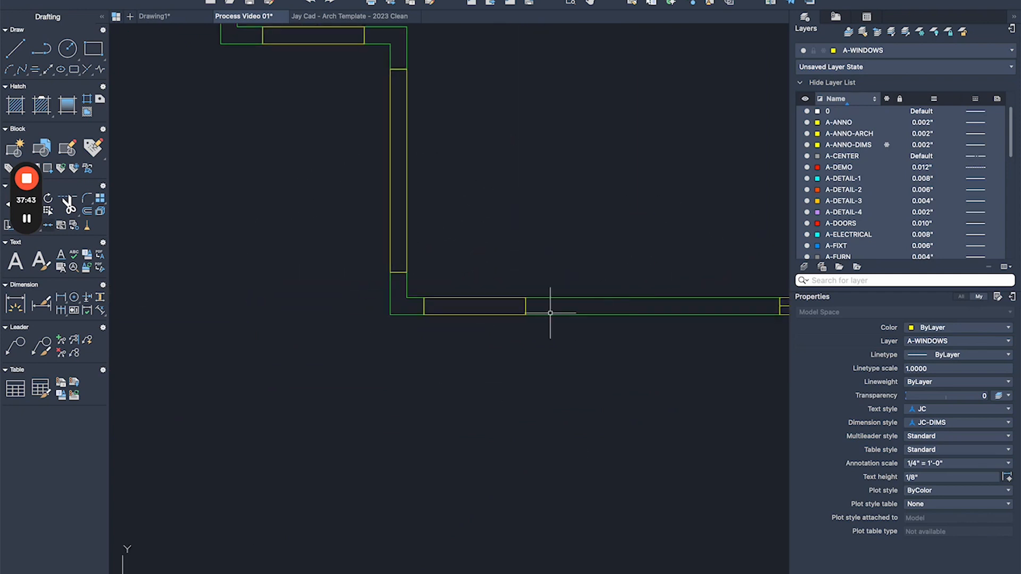
click(525, 306)
click(424, 306)
key(space)
Draw a vertical centerline through the window in the left exterior wall, between the midpoints of its short edges.
key(space)
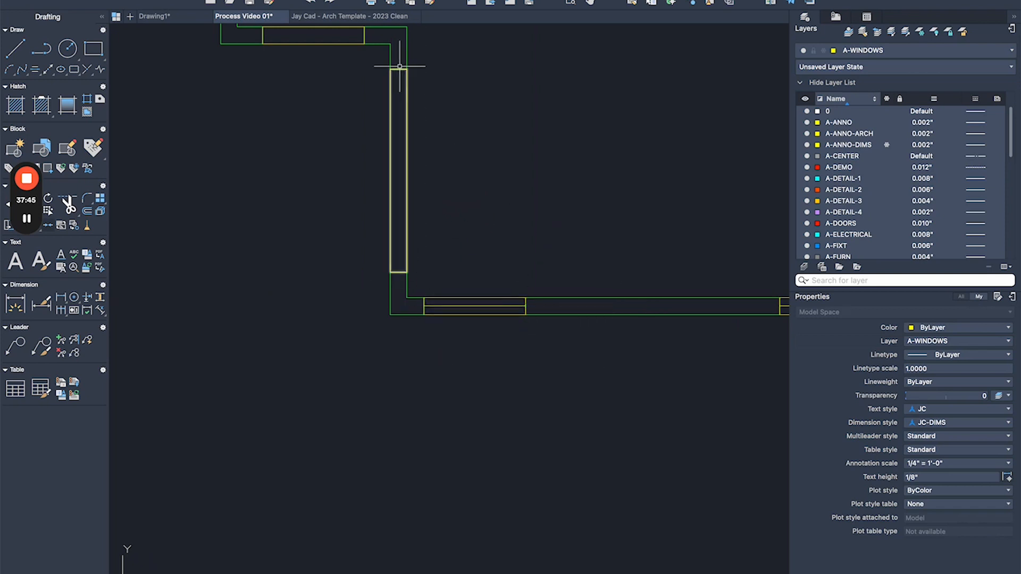
click(398, 69)
click(398, 272)
middle_drag(351, 221, 434, 397)
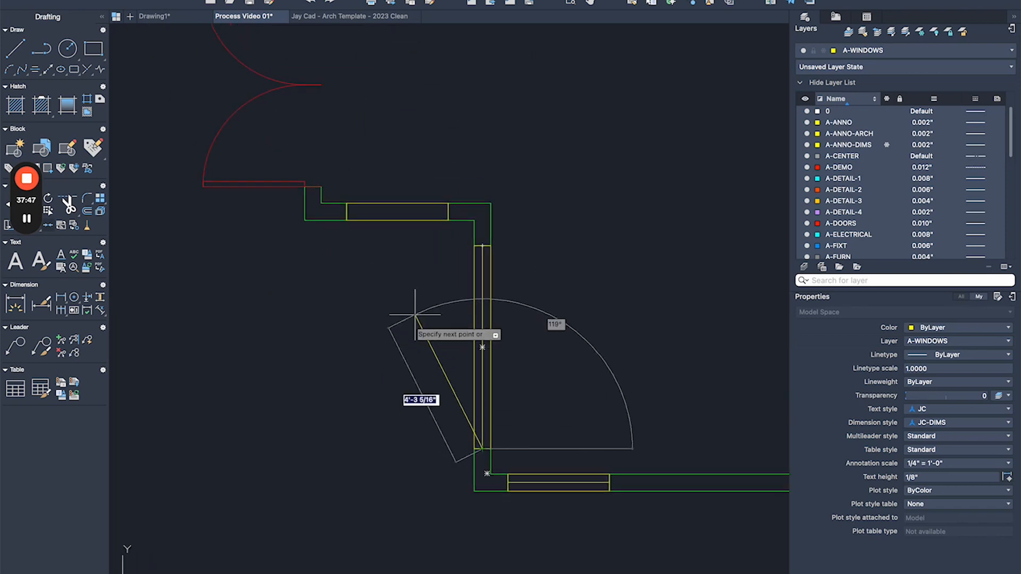
key(space)
Draw centerlines through the two windows in the entry bump-out's lower and upper short walls.
key(space)
scroll(448, 212, down, 4)
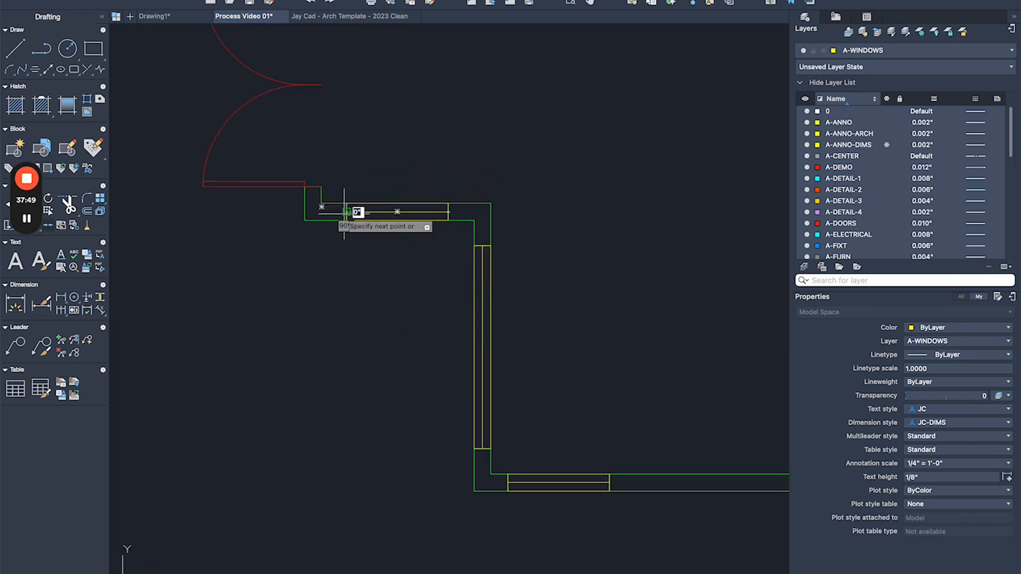
scroll(392, 225, up, 5)
click(438, 258)
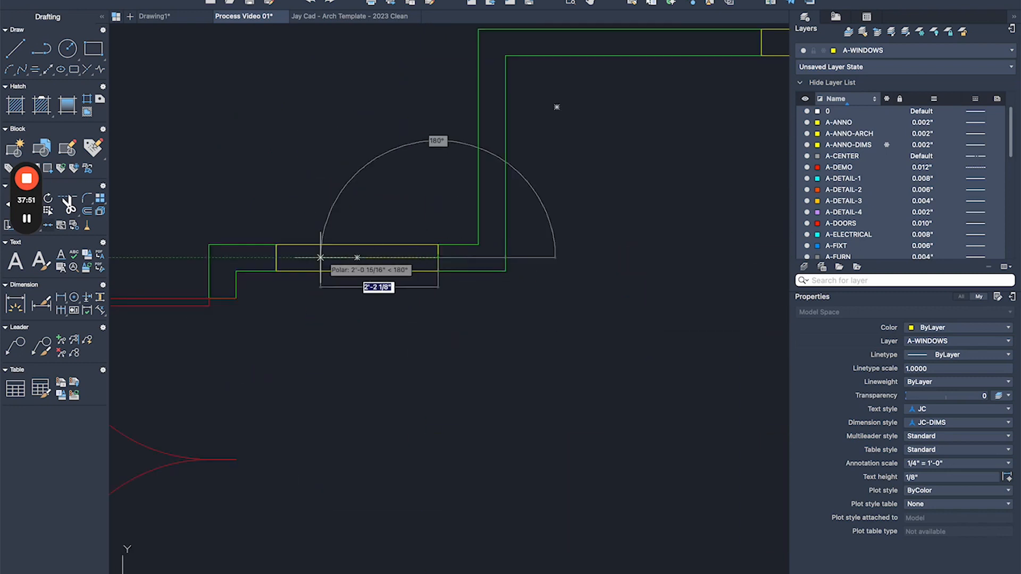
scroll(358, 281, down, 3)
key(space)
Draw midpoint-to-midpoint centerlines through the wide and narrow windows in the upper exterior wall.
key(space)
scroll(522, 165, up, 3)
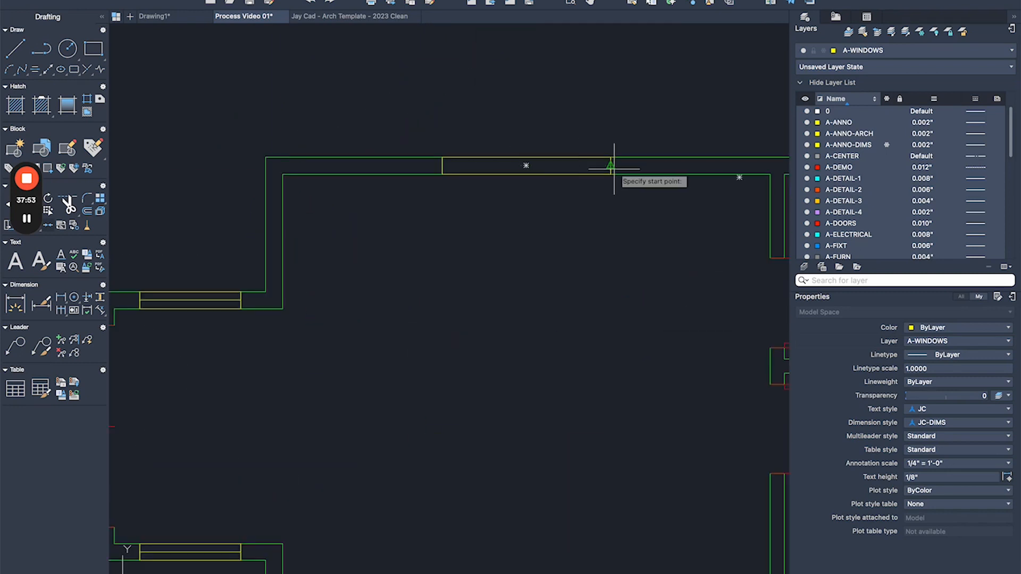
click(443, 166)
key(space)
scroll(416, 188, down, 4)
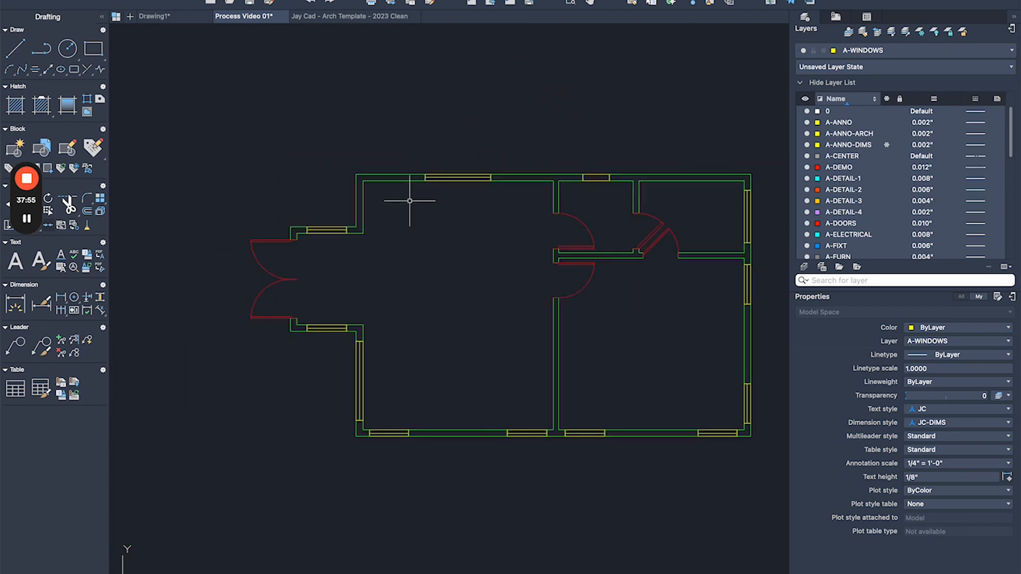
middle_drag(548, 229, 511, 218)
scroll(558, 168, up, 4)
click(535, 172)
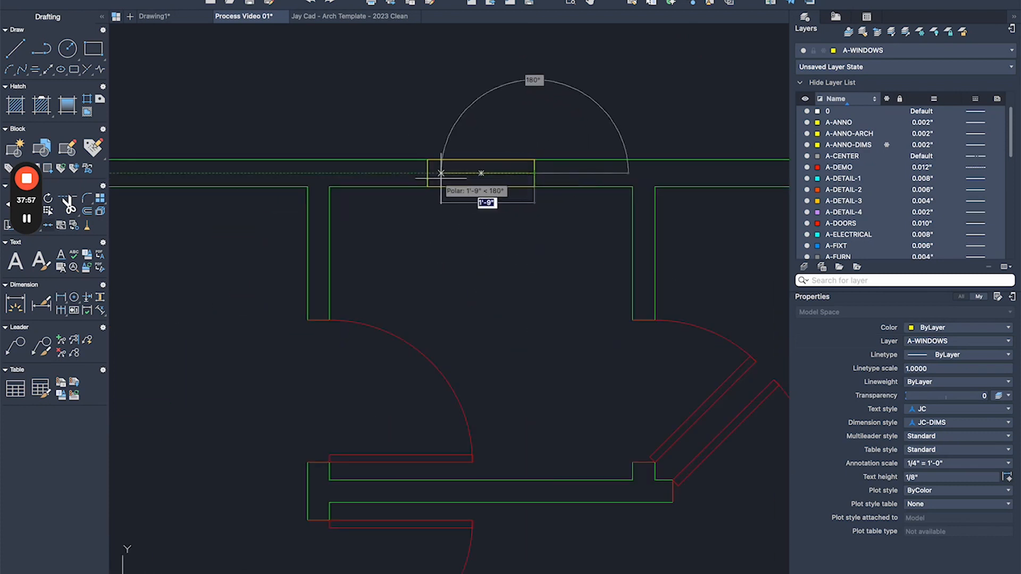
click(427, 172)
key(space)
scroll(426, 171, down, 4)
middle_drag(335, 206, 453, 210)
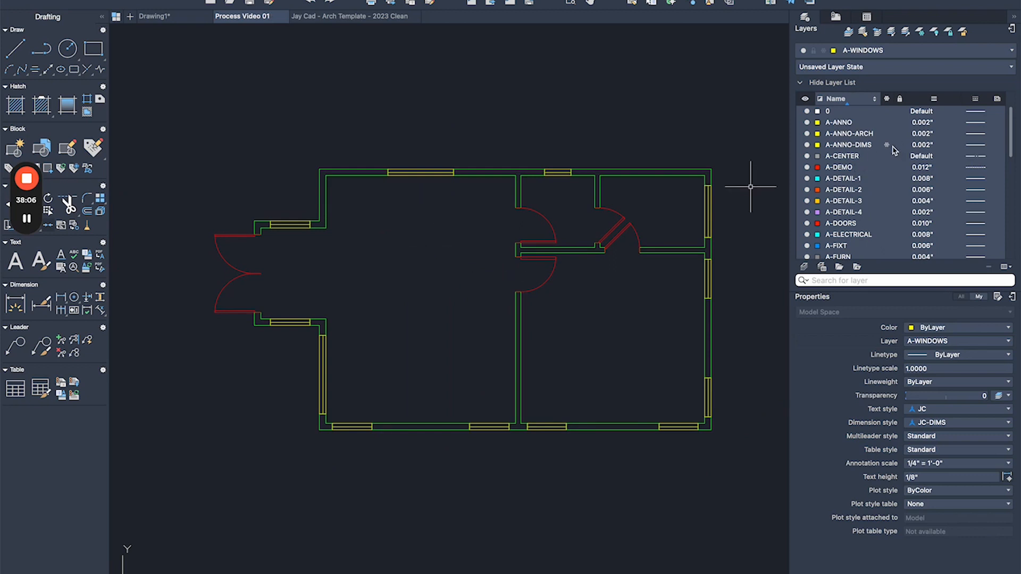
Thaw the A-ANNO-DIMS layer to show the dimensions around the floor plan.
click(885, 145)
scroll(526, 159, down, 2)
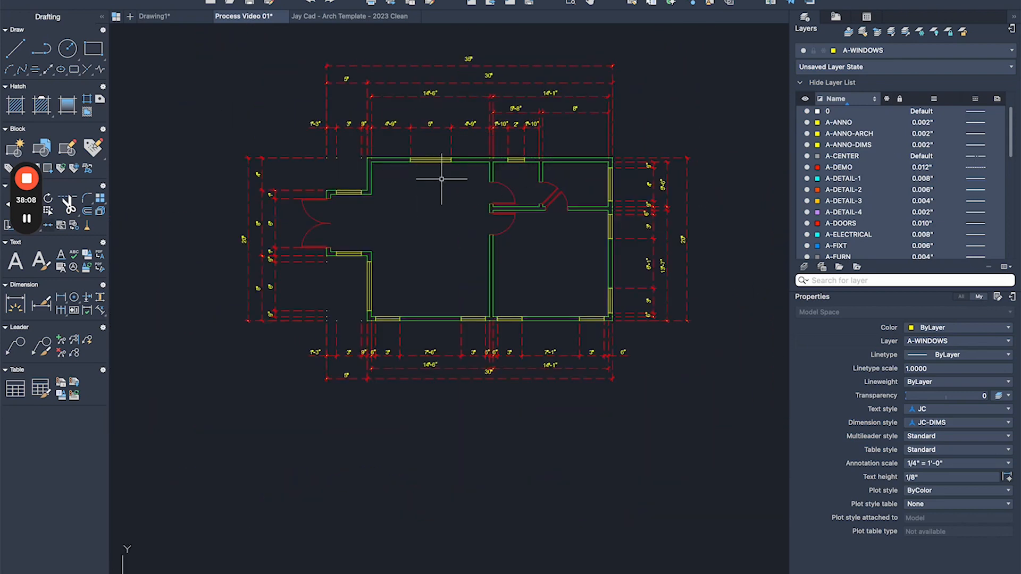
middle_drag(441, 179, 439, 219)
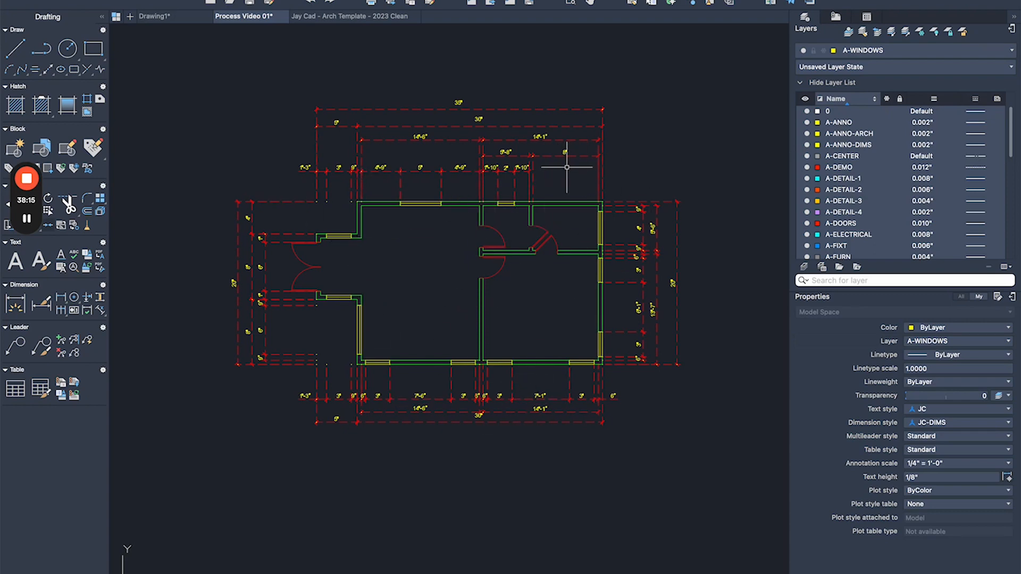
Stretch the right end of the narrow upper-wall window 6" outward together with its wall end and dimensions.
scroll(530, 177, up, 3)
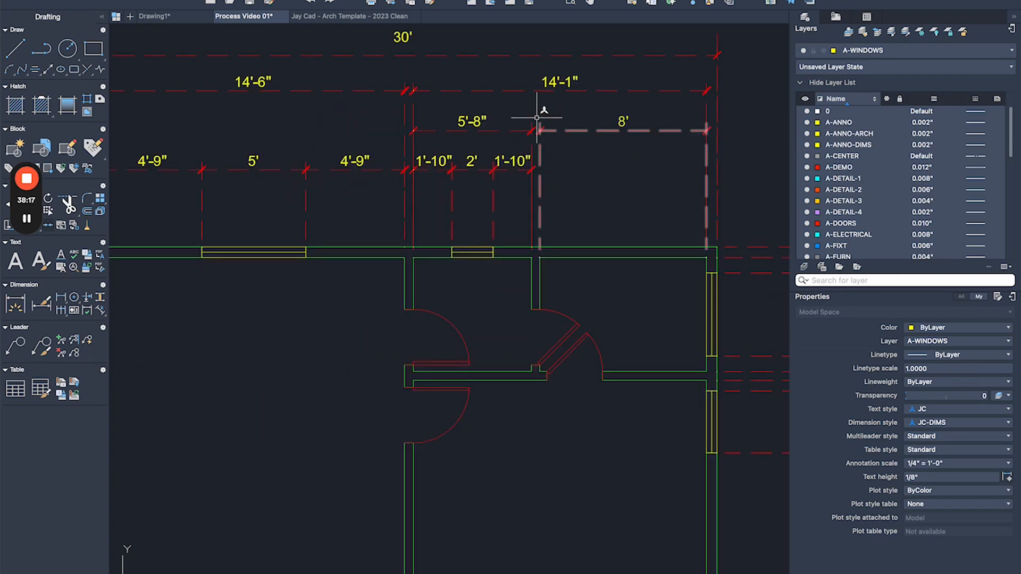
scroll(322, 189, down, 3)
scroll(376, 177, up, 3)
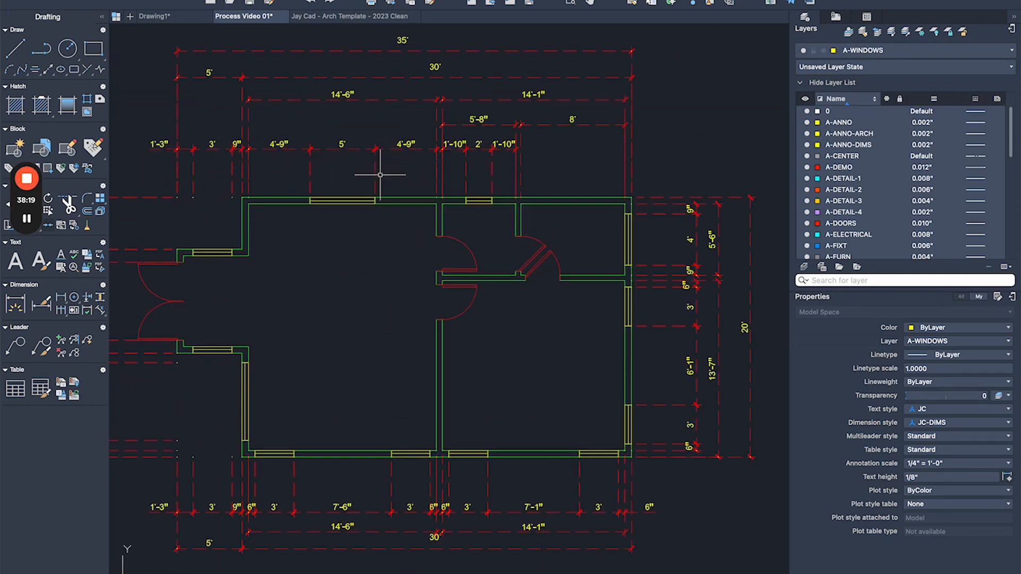
middle_drag(389, 176, 433, 213)
scroll(545, 170, up, 2)
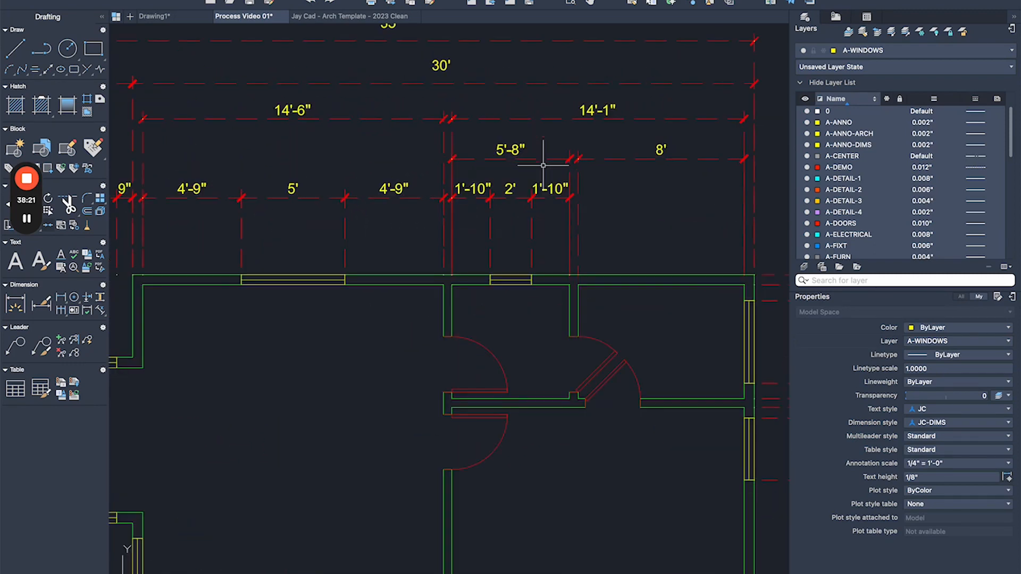
scroll(519, 248, up, 2)
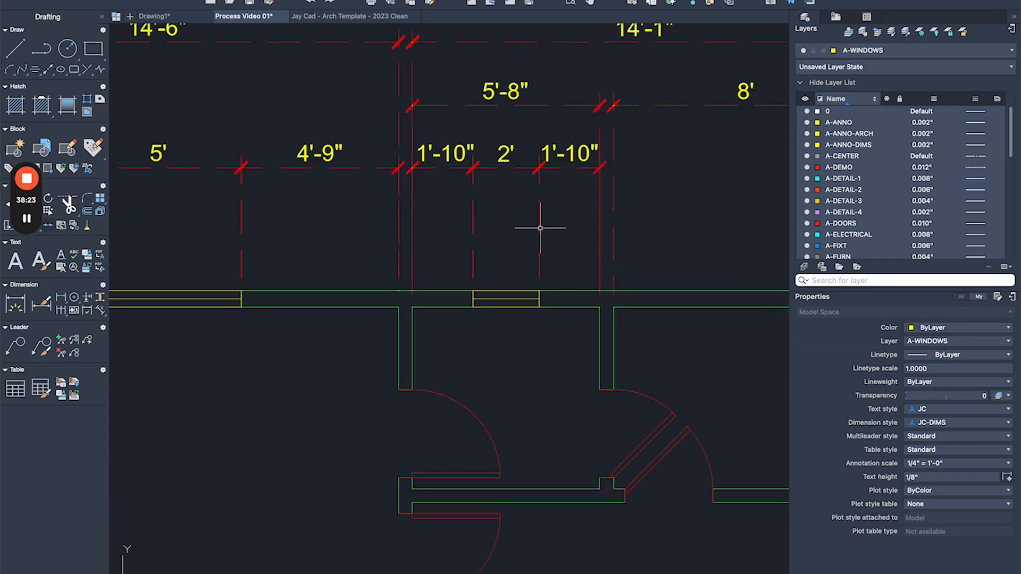
scroll(540, 227, up, 2)
click(571, 290)
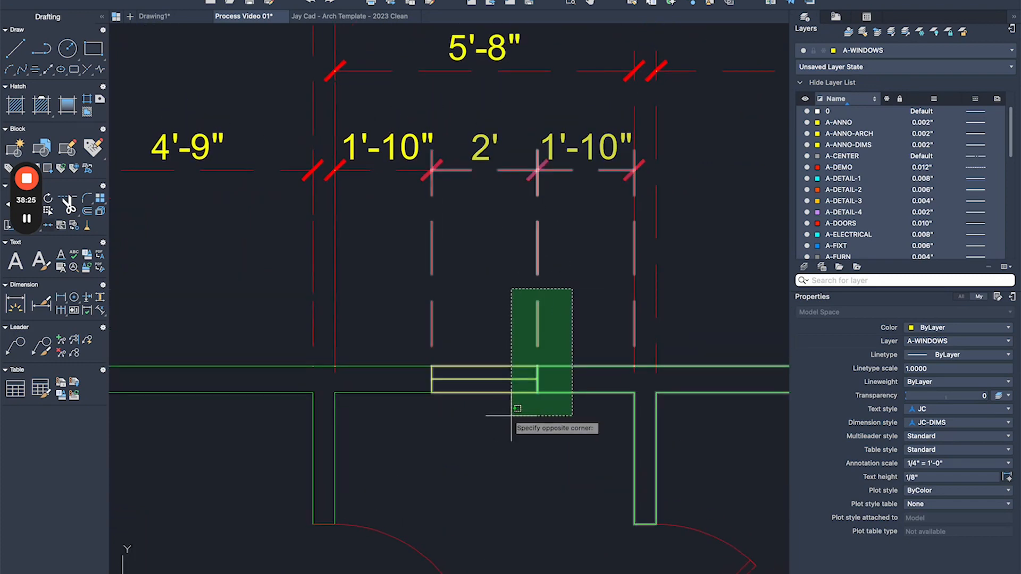
click(513, 416)
key(space)
click(562, 287)
text(6)
key(Return)
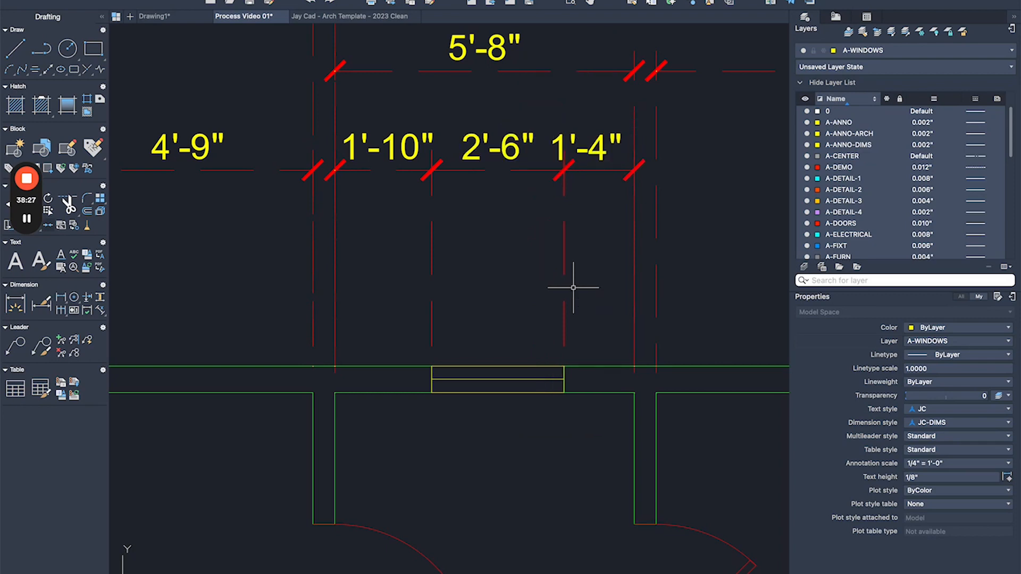
Stretch the left end of the narrow upper-wall window 6" outward together with its wall end and dimensions.
click(480, 311)
click(410, 426)
key(space)
click(518, 316)
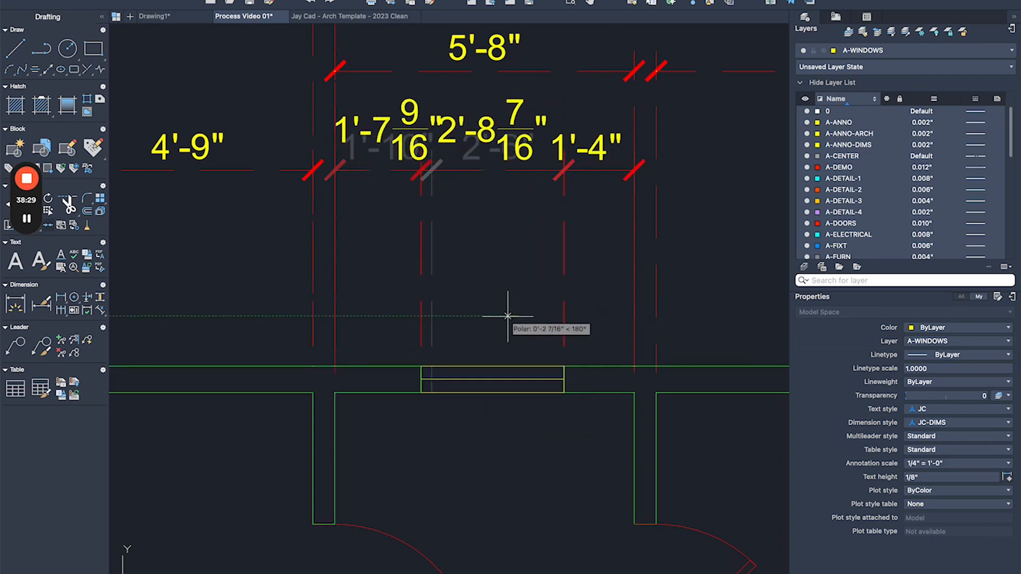
text(6)
key(Return)
scroll(406, 234, down, 6)
scroll(487, 282, up, 4)
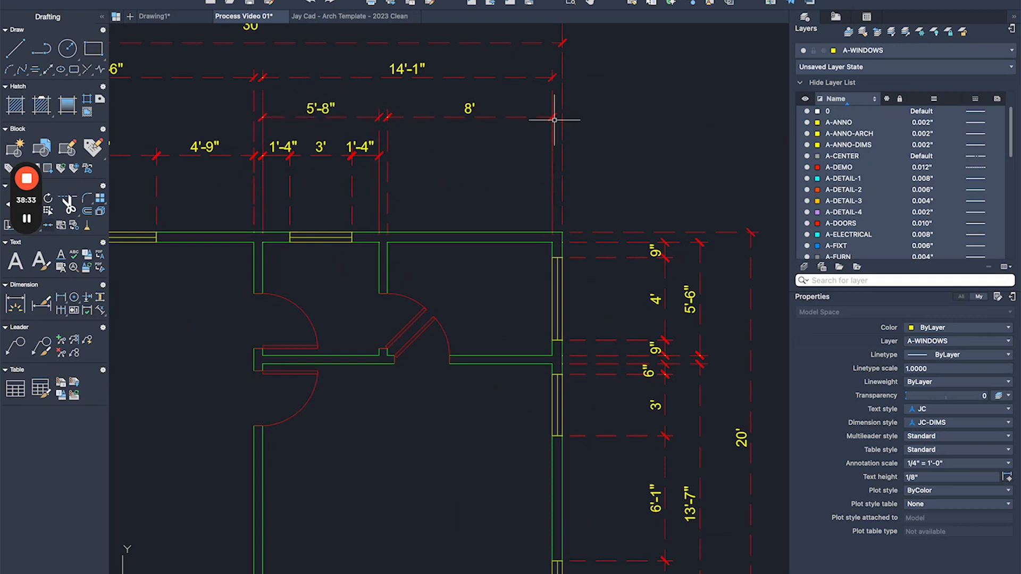
middle_drag(321, 107, 420, 79)
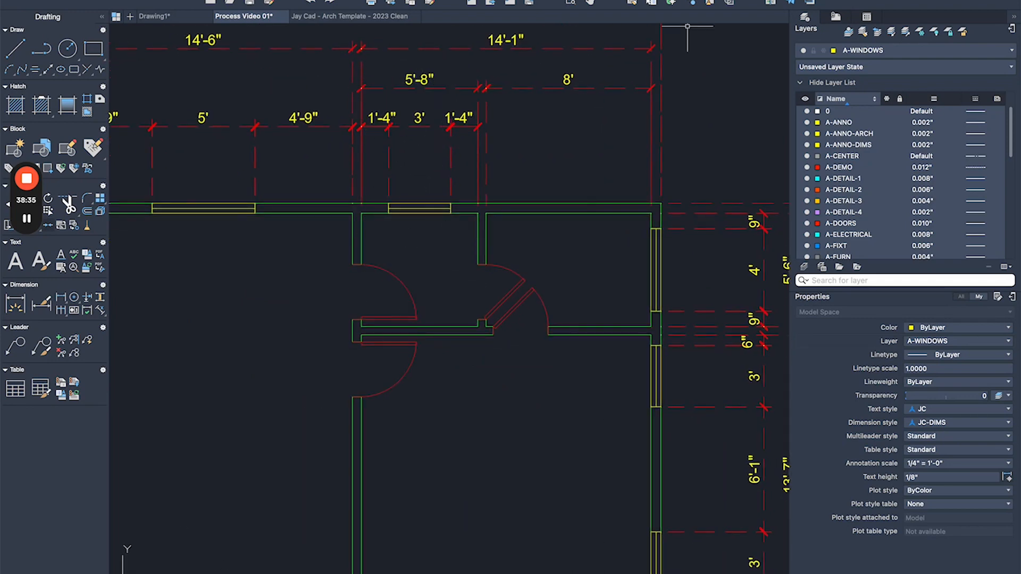
click(608, 144)
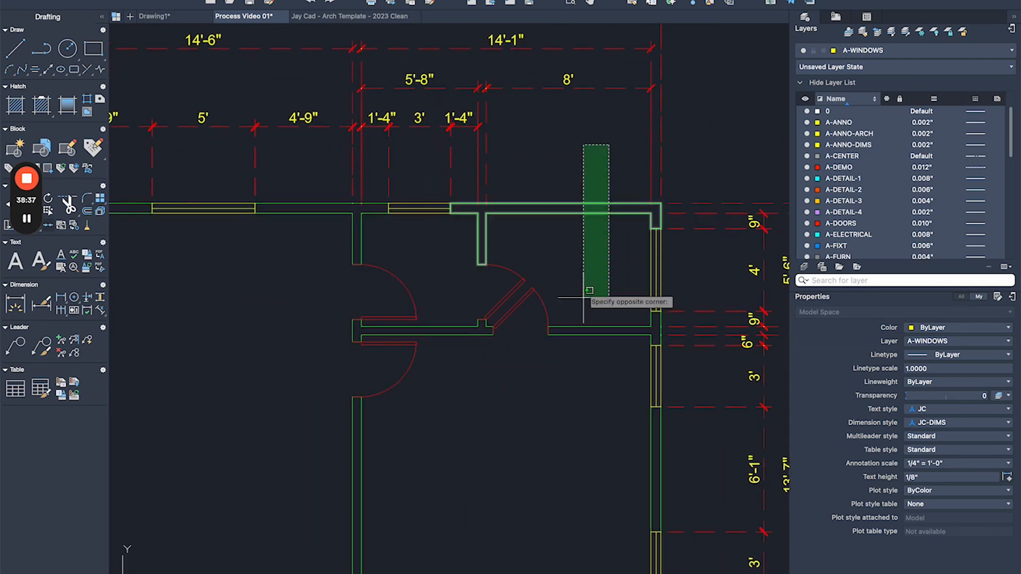
click(643, 139)
click(606, 66)
click(472, 377)
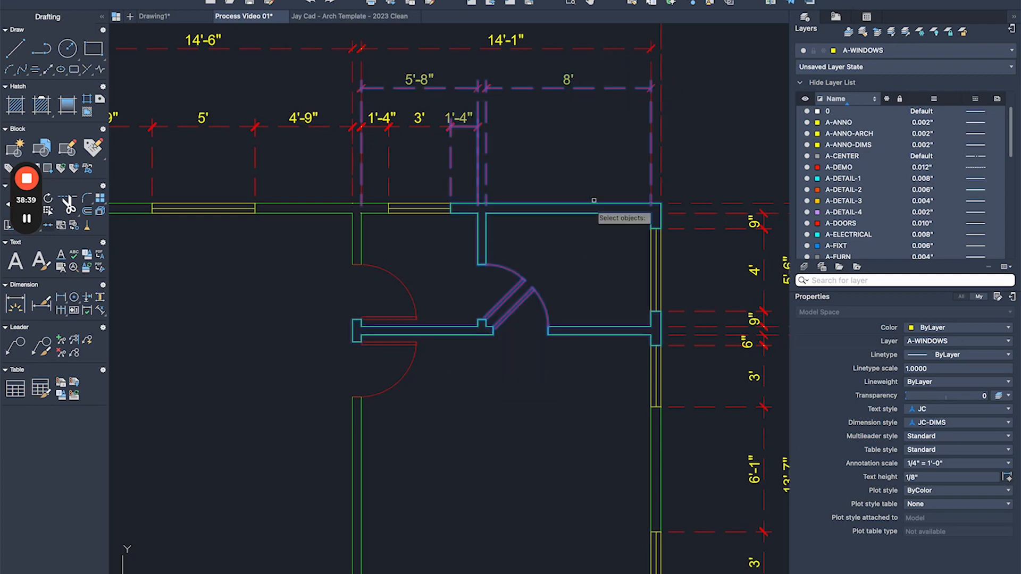
key(Return)
click(601, 175)
click(595, 174)
scroll(490, 58, up, 3)
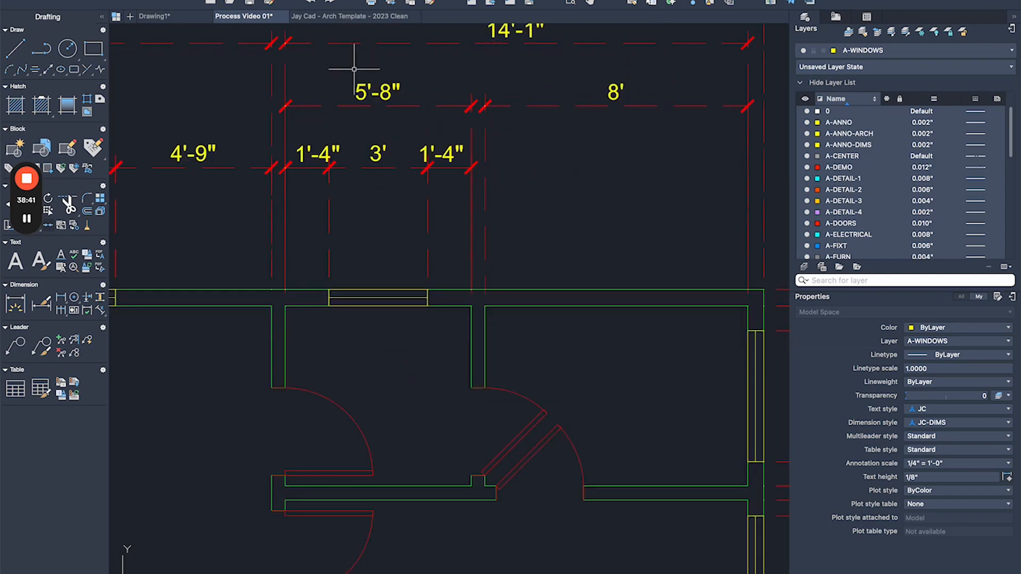
click(370, 62)
click(440, 126)
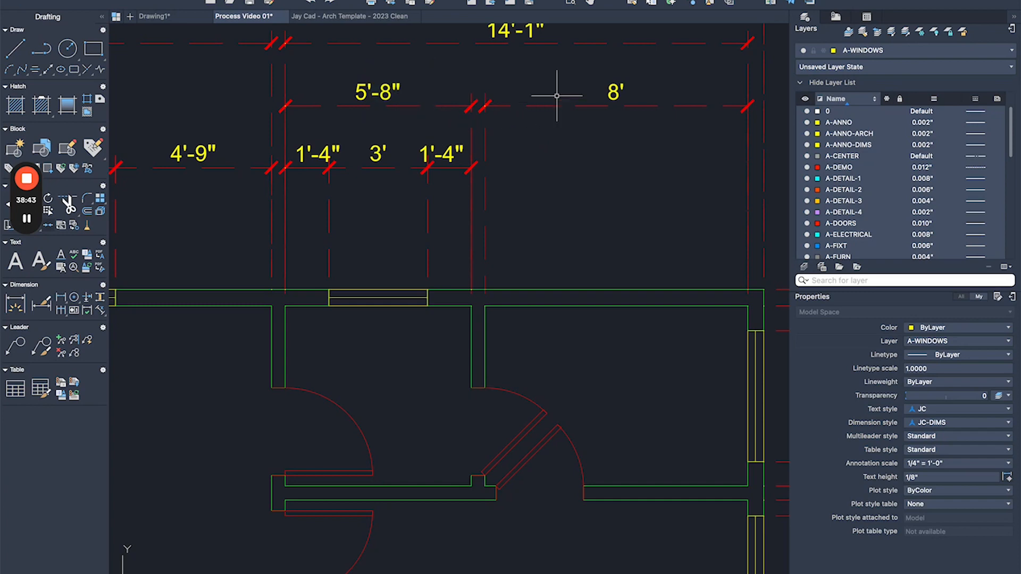
click(581, 69)
click(638, 126)
Stretch the partition right of the narrow upper-wall window 8" to the left with its door and dimensions, making the small room 5' wide.
scroll(627, 133, down, 3)
scroll(615, 250, up, 2)
click(663, 143)
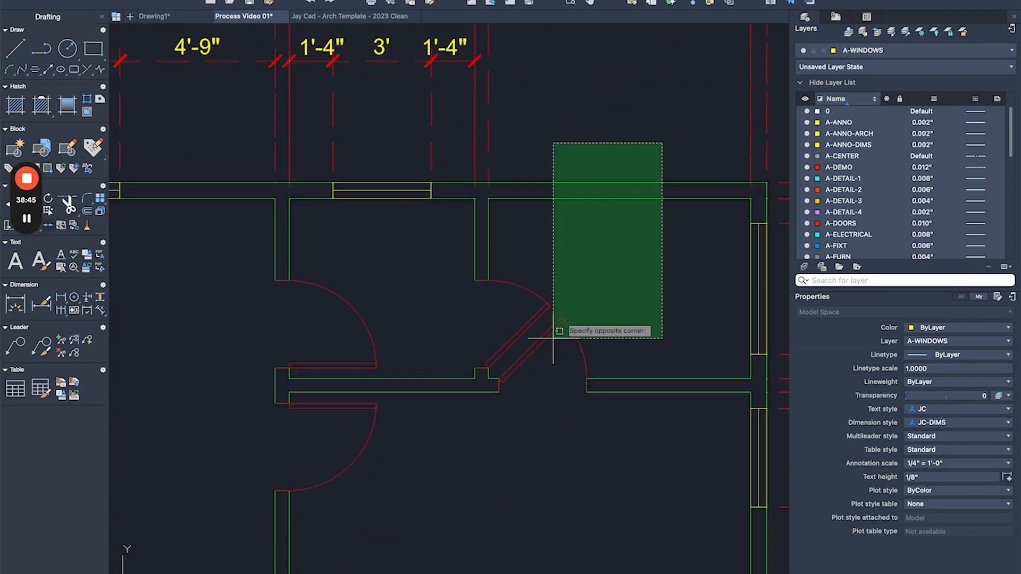
click(462, 435)
key(Return)
scroll(617, 297, down, 2)
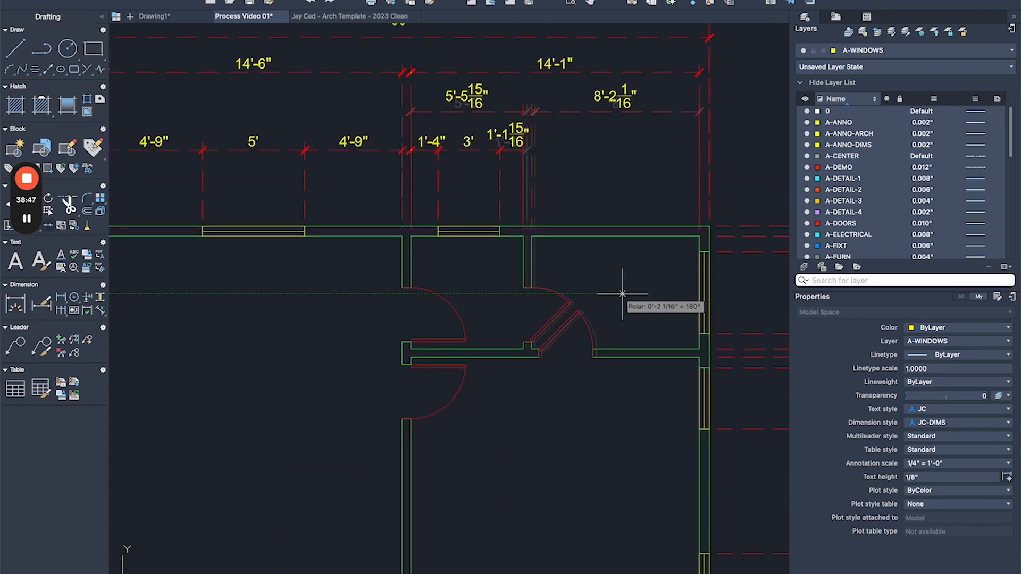
click(617, 293)
Try to shift the narrow upper-wall window and its dimensions 12" to the left with Stretch, and undo it.
scroll(468, 175, up, 3)
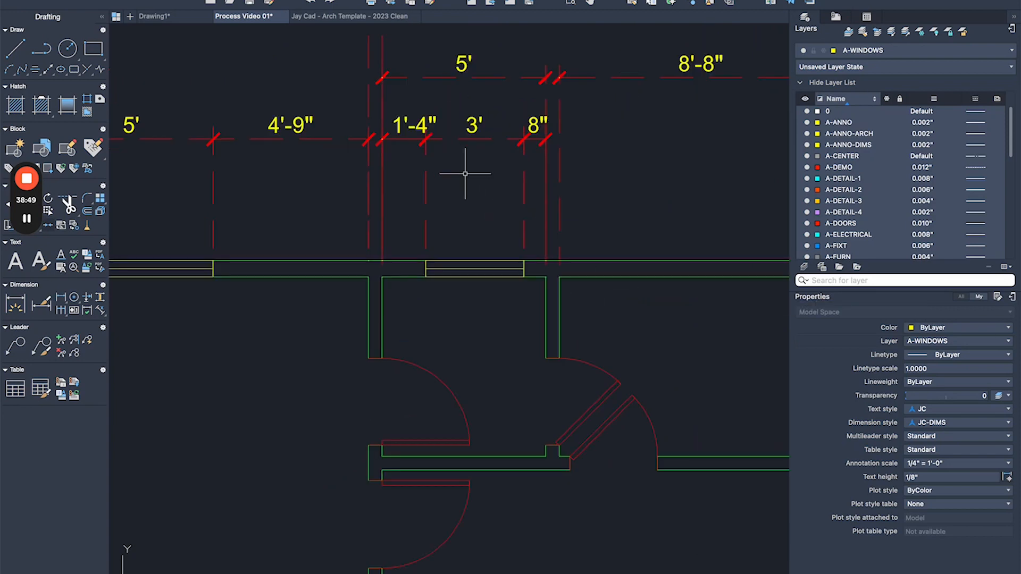
click(534, 223)
click(361, 376)
key(Return)
click(440, 252)
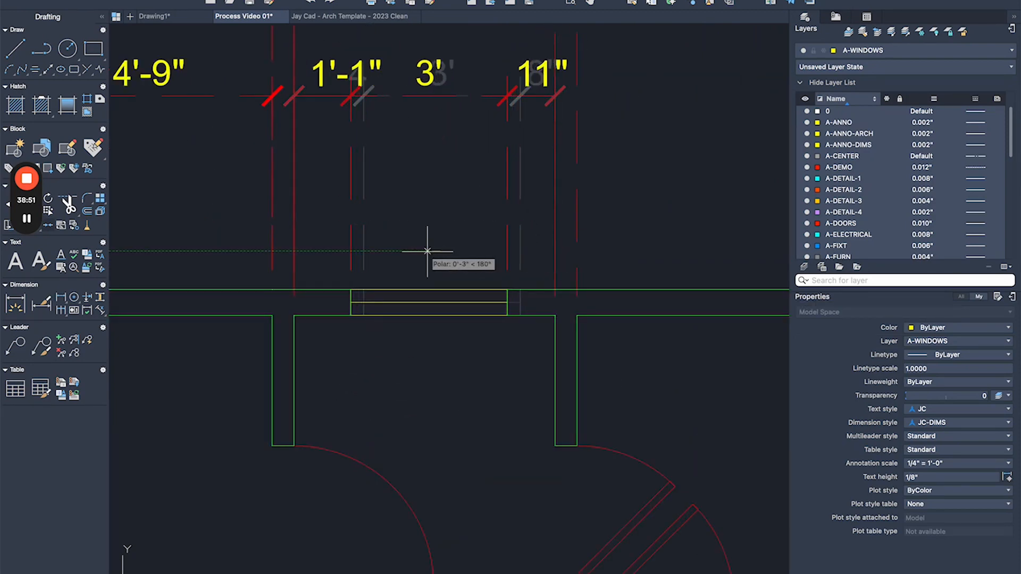
text(12)
key(Return)
key(super+z)
Stretch the whole narrow upper-wall window with its dimensions 4" to the left to center it in the small room's wall.
text(s)
key(Return)
click(534, 260)
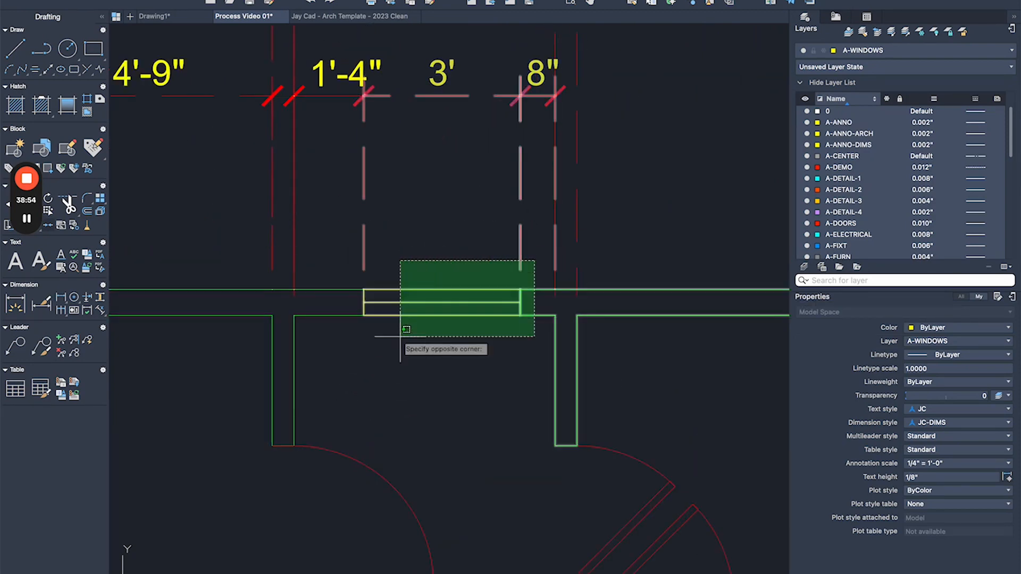
click(342, 350)
key(Return)
click(451, 252)
text(4)
key(Return)
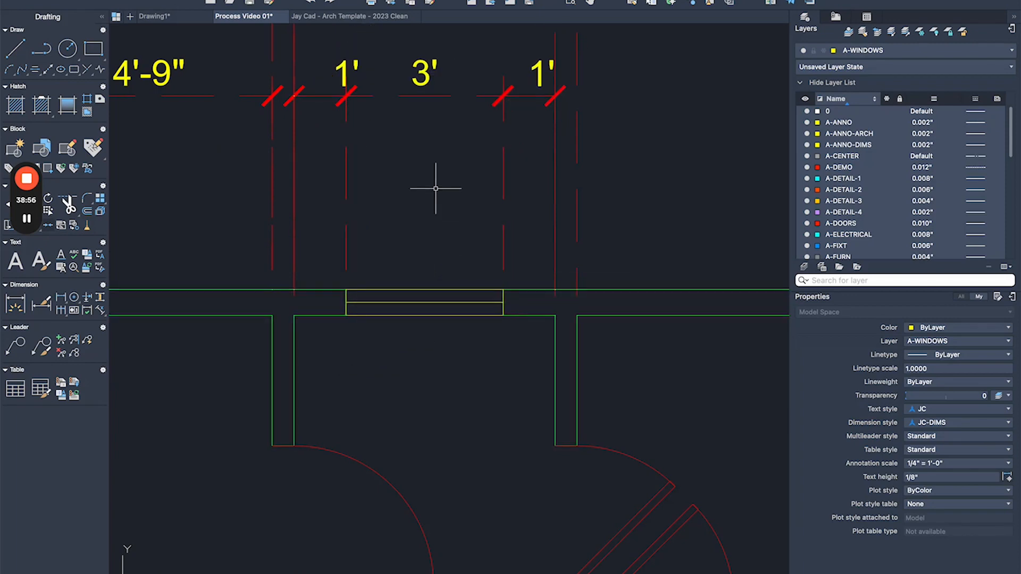
Check the dimensions on both sides of the narrow upper-wall window and review the whole floor plan.
scroll(437, 188, down, 3)
scroll(395, 113, up, 3)
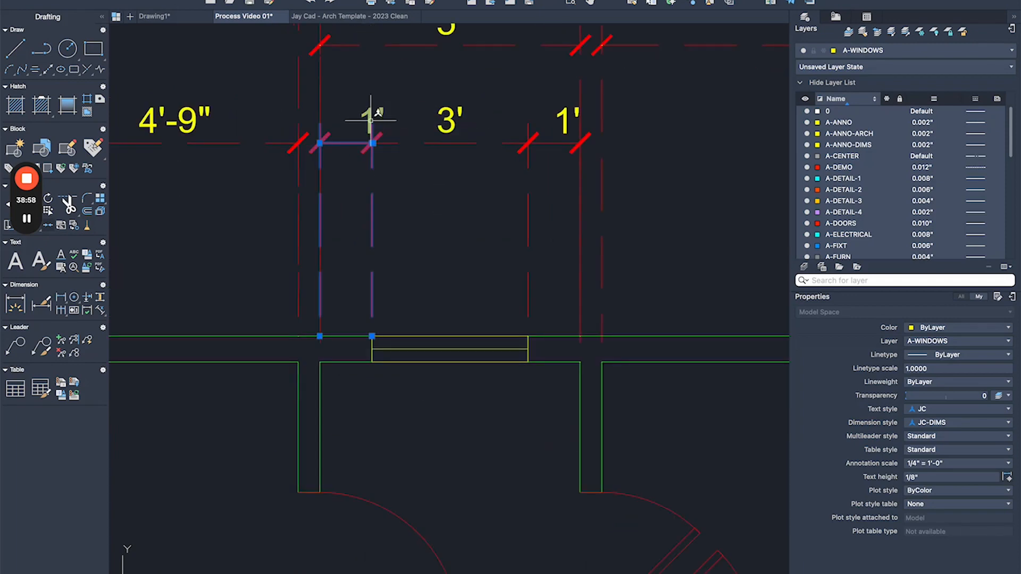
click(365, 106)
scroll(357, 139, down, 3)
key(Escape)
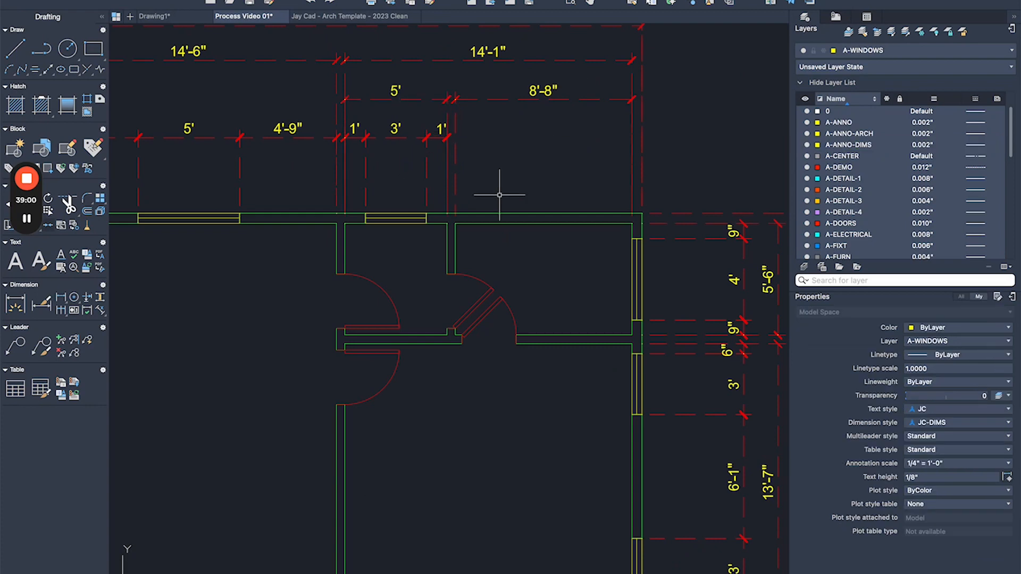
scroll(517, 172, down, 3)
scroll(503, 246, up, 2)
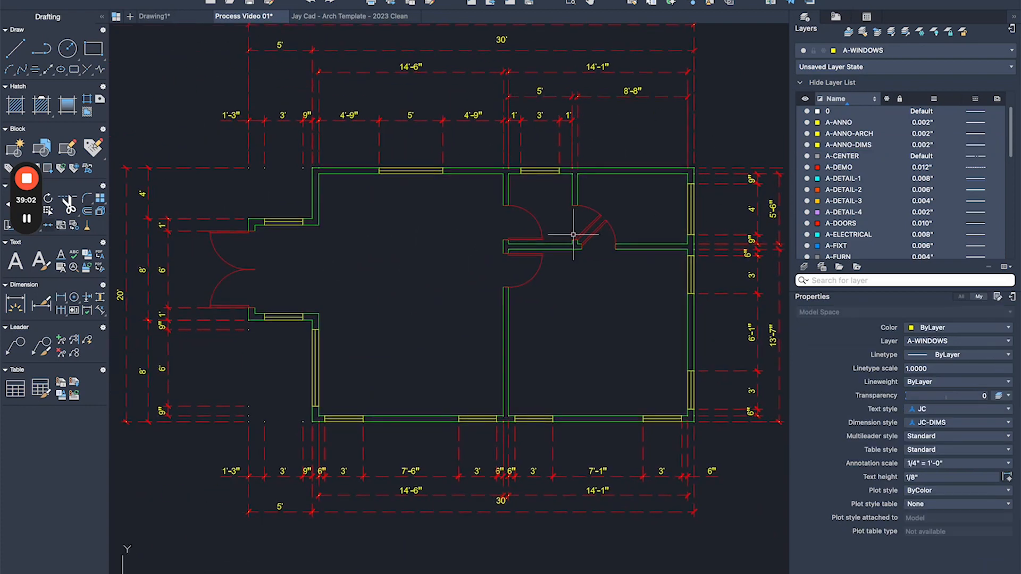